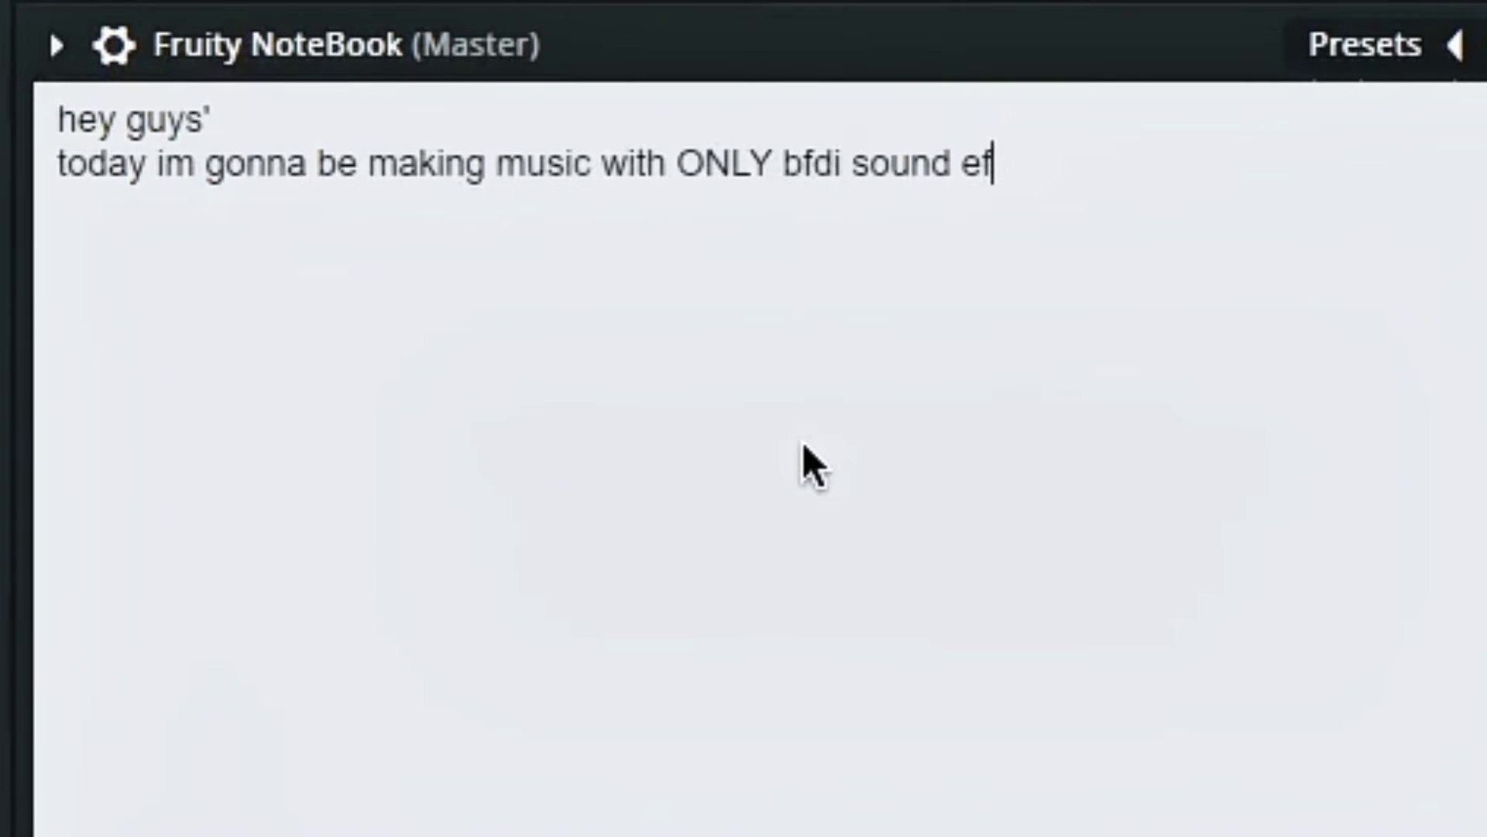
# Finish the note's sound effects line as "effects" and add a new line reading "here are all the sounds i can use"
pyautogui.write('fects')
pyautogui.press('Return')
pyautogui.write('here are all the ')
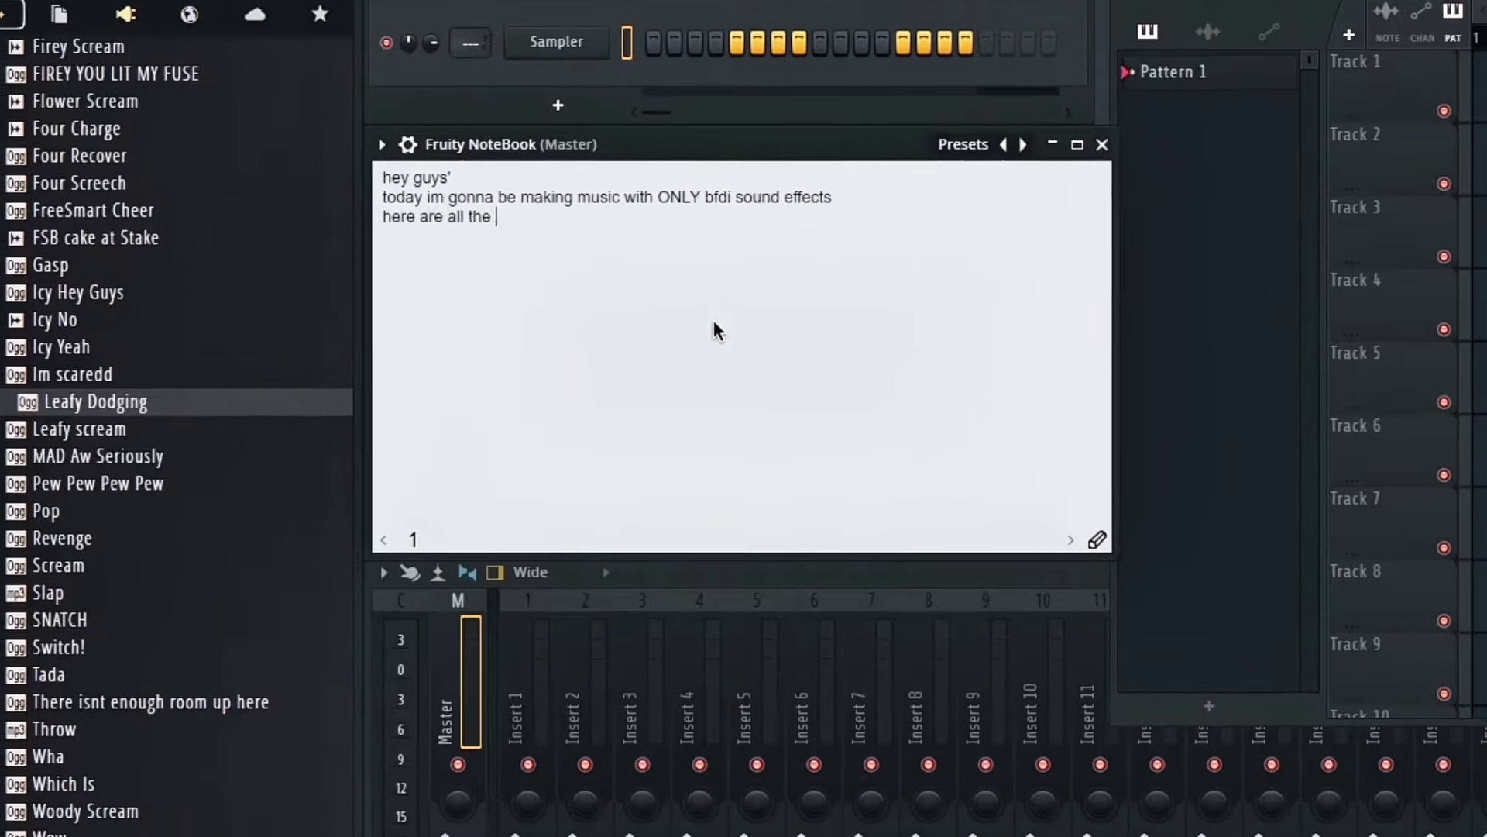
pyautogui.write('sounds i can use')
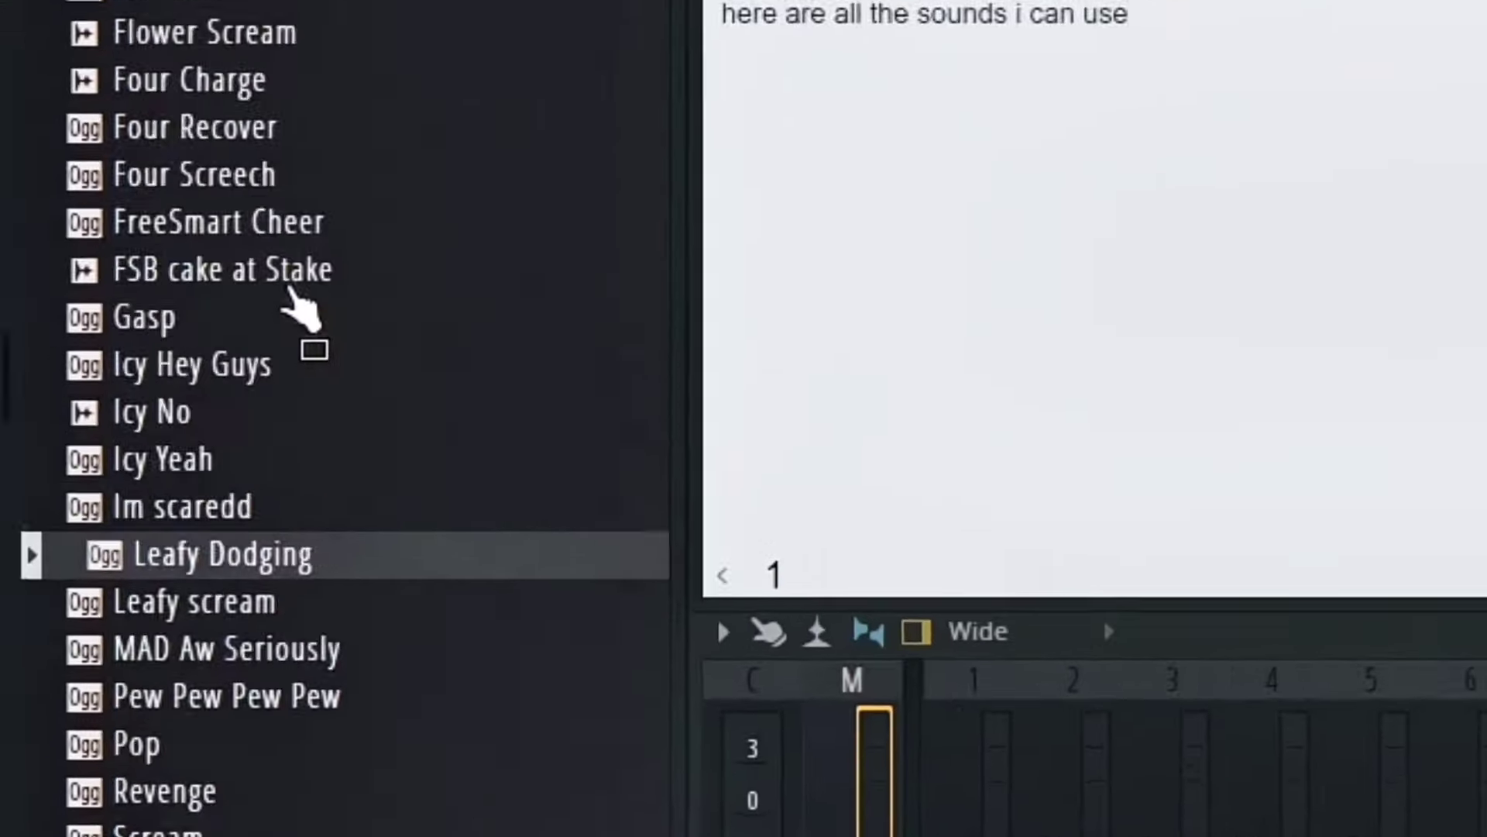
# Audition the samples at the start of the BFDI SFX folder, from Aw Seriously through Bomby Panic
pyautogui.scroll(10, 127, 370)
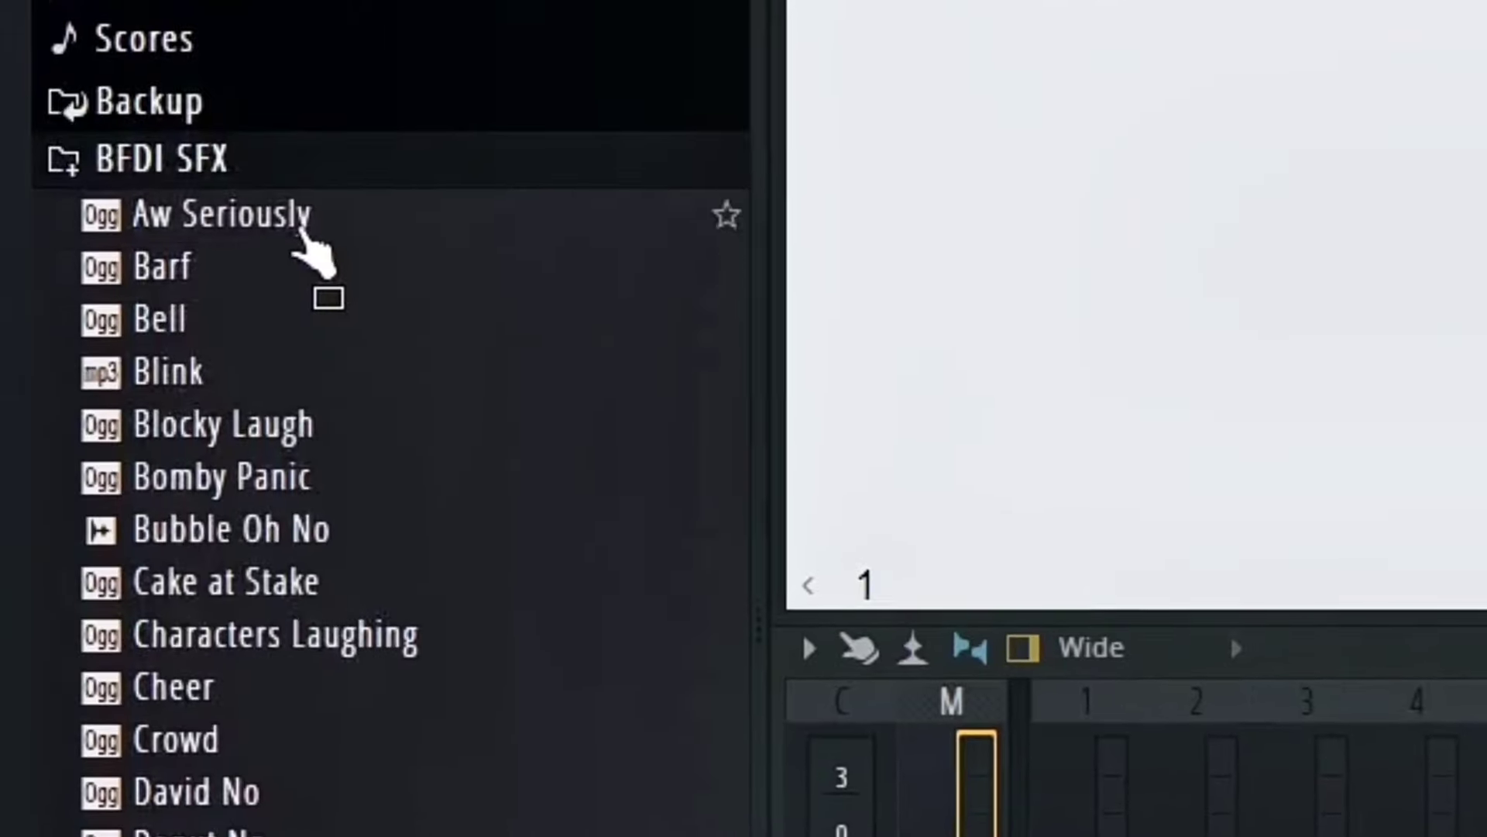
pyautogui.click(305, 232)
pyautogui.click(298, 267)
pyautogui.scroll(-1, 294, 287)
pyautogui.click(275, 229)
pyautogui.click(263, 269)
pyautogui.click(246, 319)
pyautogui.click(231, 373)
pyautogui.scroll(-1, 227, 373)
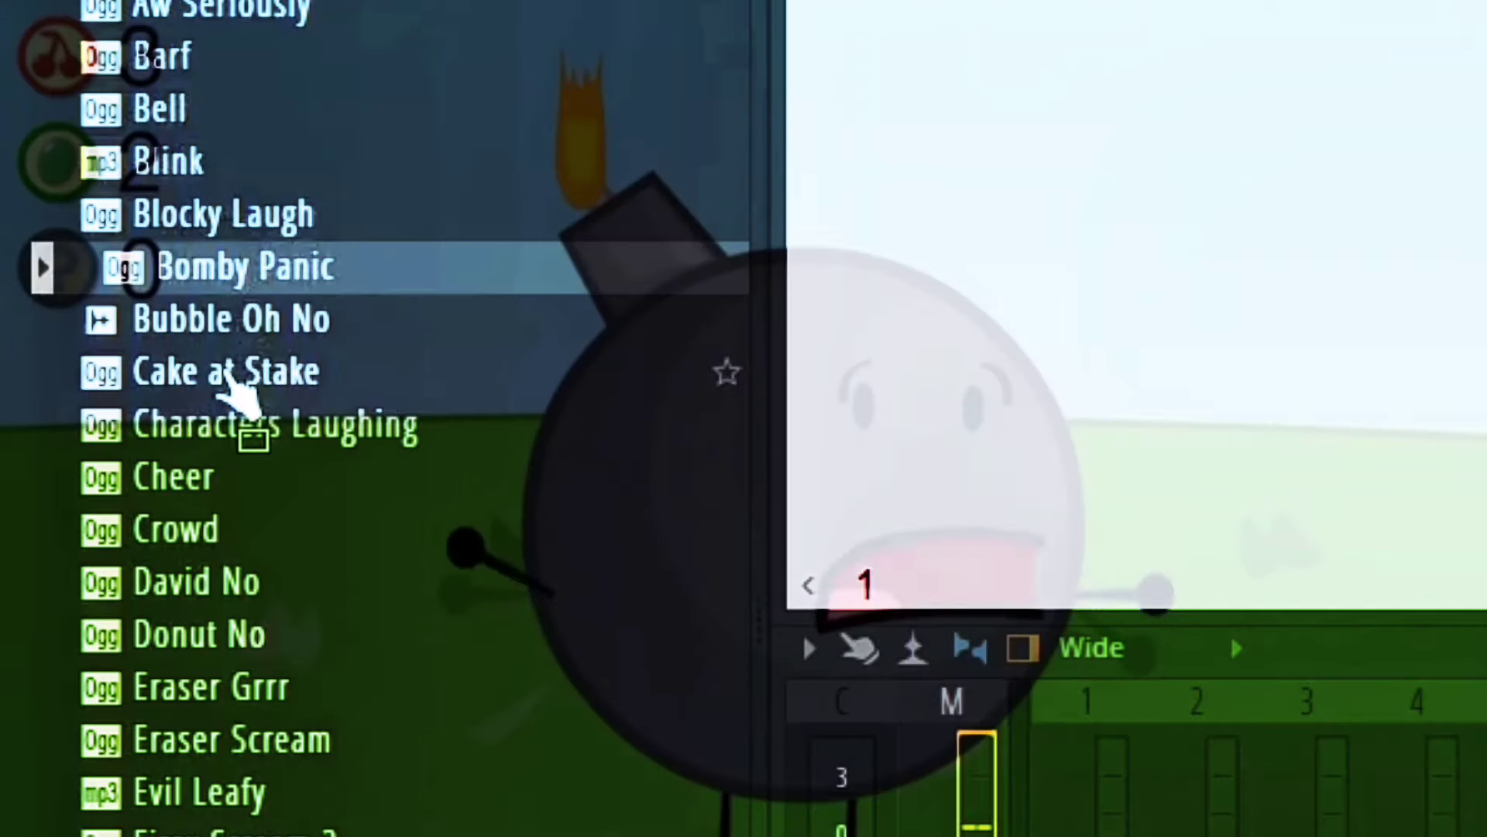
# Audition the BFDI SFX samples from Bubble Oh No through David No
pyautogui.press('Down')
pyautogui.press('Down')
pyautogui.press('Down')
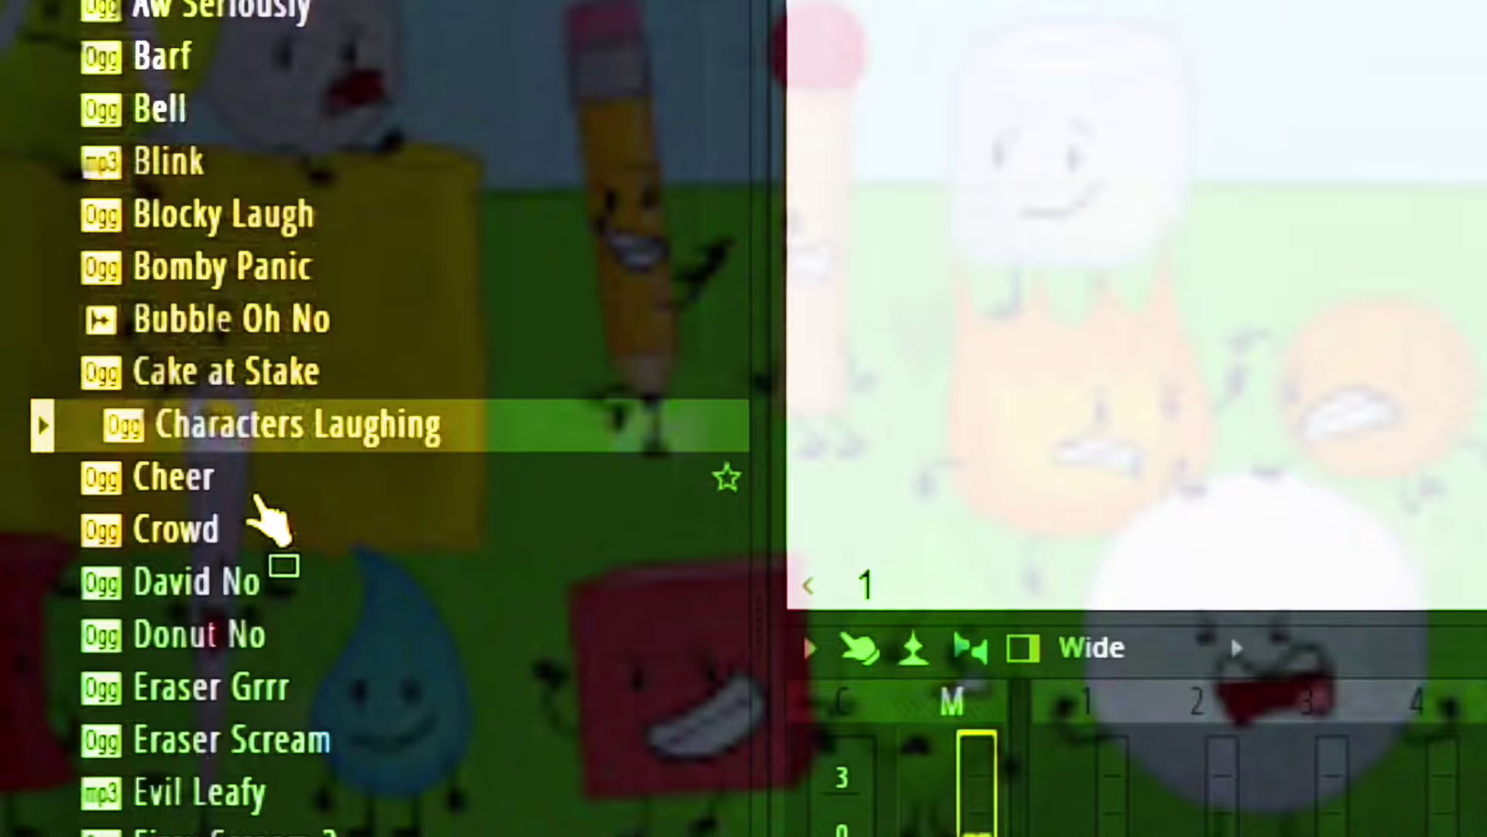
pyautogui.press('Down')
pyautogui.press('Down')
pyautogui.press('Down')
pyautogui.press('Down')
pyautogui.press('Down')
pyautogui.press('Down')
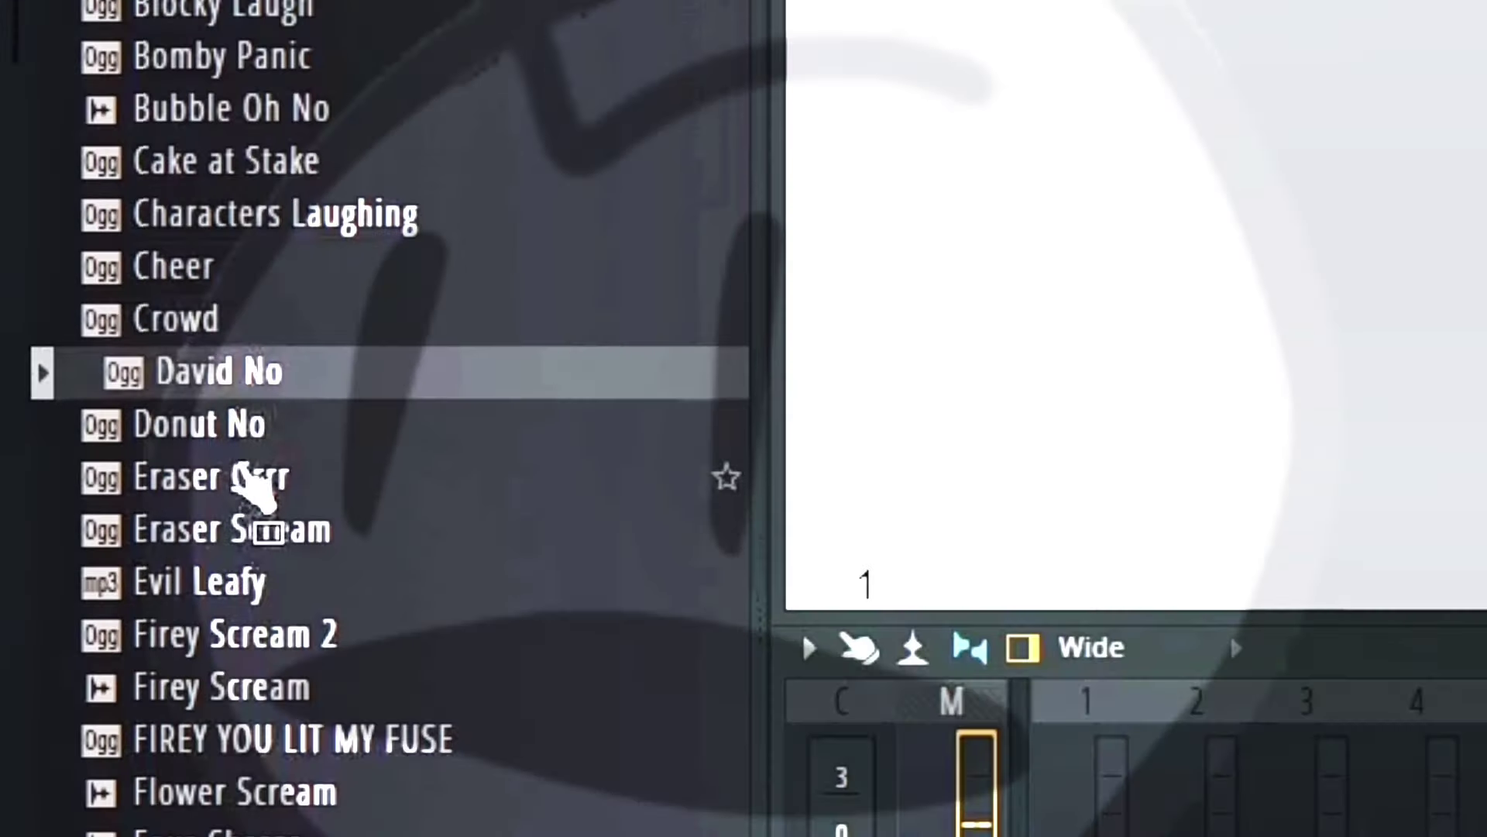
# Audition the BFDI SFX samples from Donut No through FreeSmart Cheer
pyautogui.press('Down')
pyautogui.press('Down')
pyautogui.press('Down')
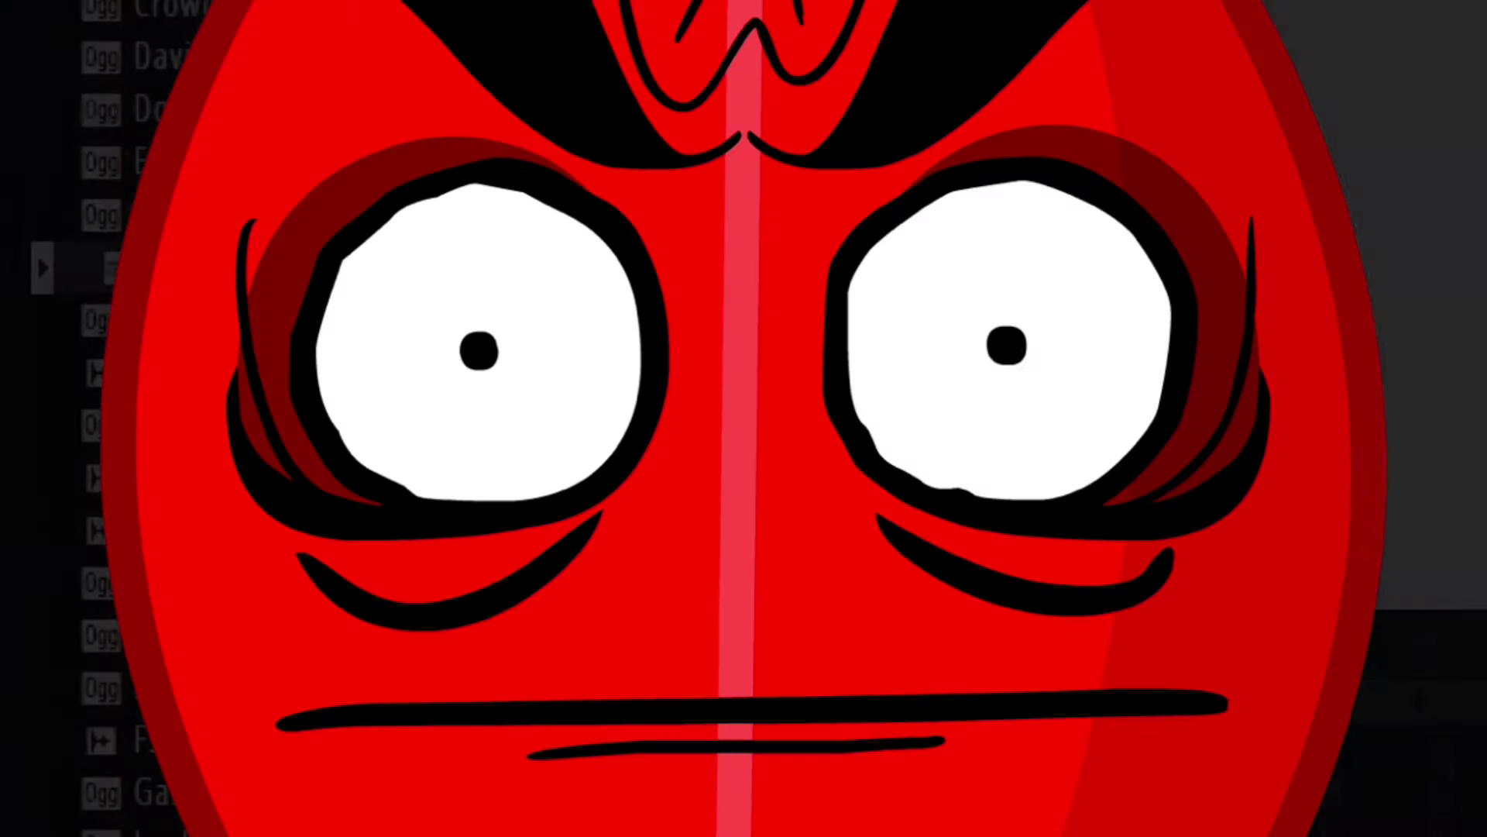
pyautogui.press('Down')
pyautogui.press('Down')
pyautogui.press('Down')
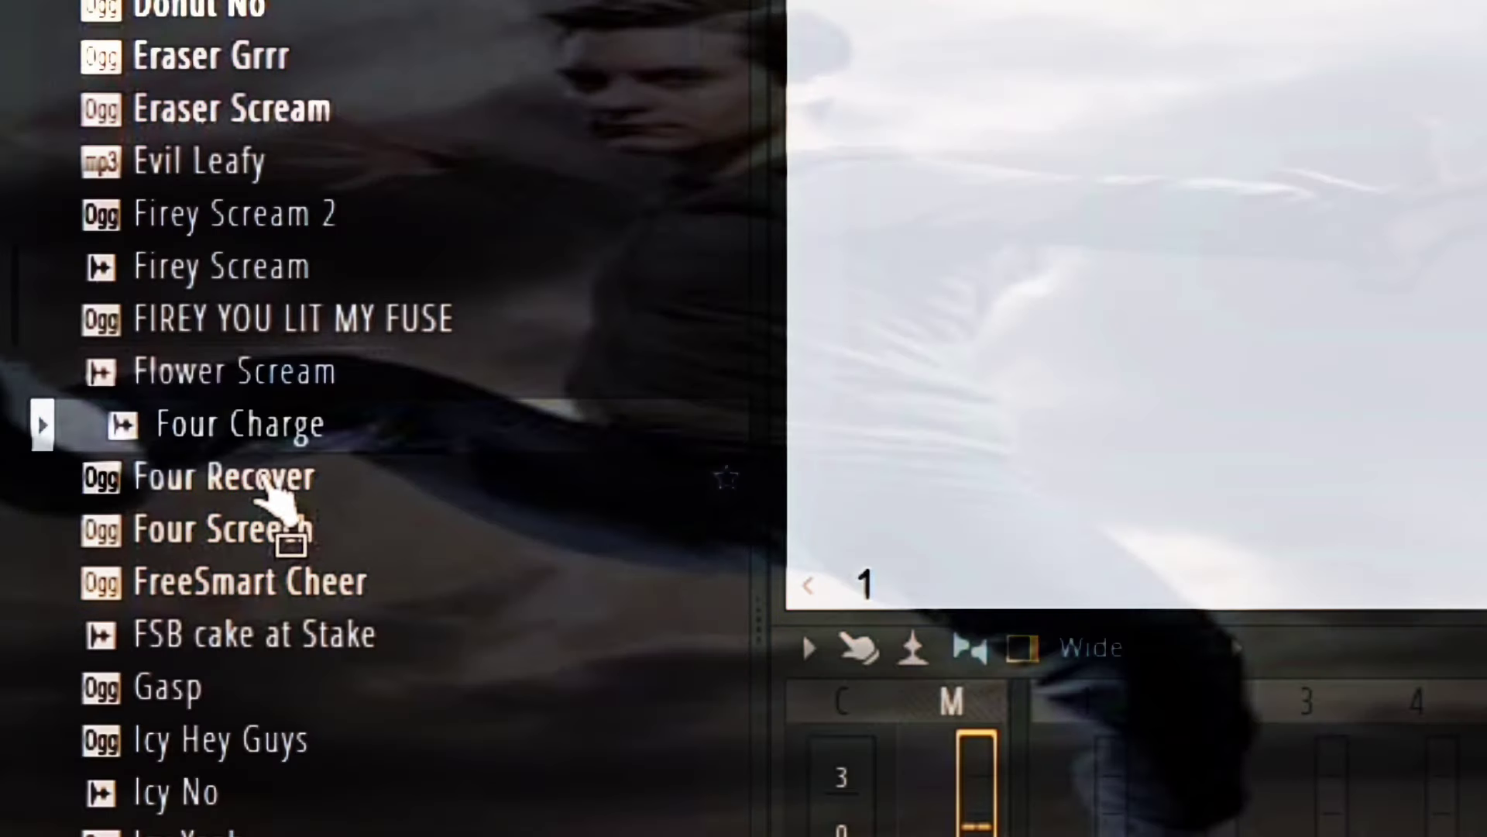
pyautogui.press('Down')
pyautogui.press('Down')
pyautogui.press('Down')
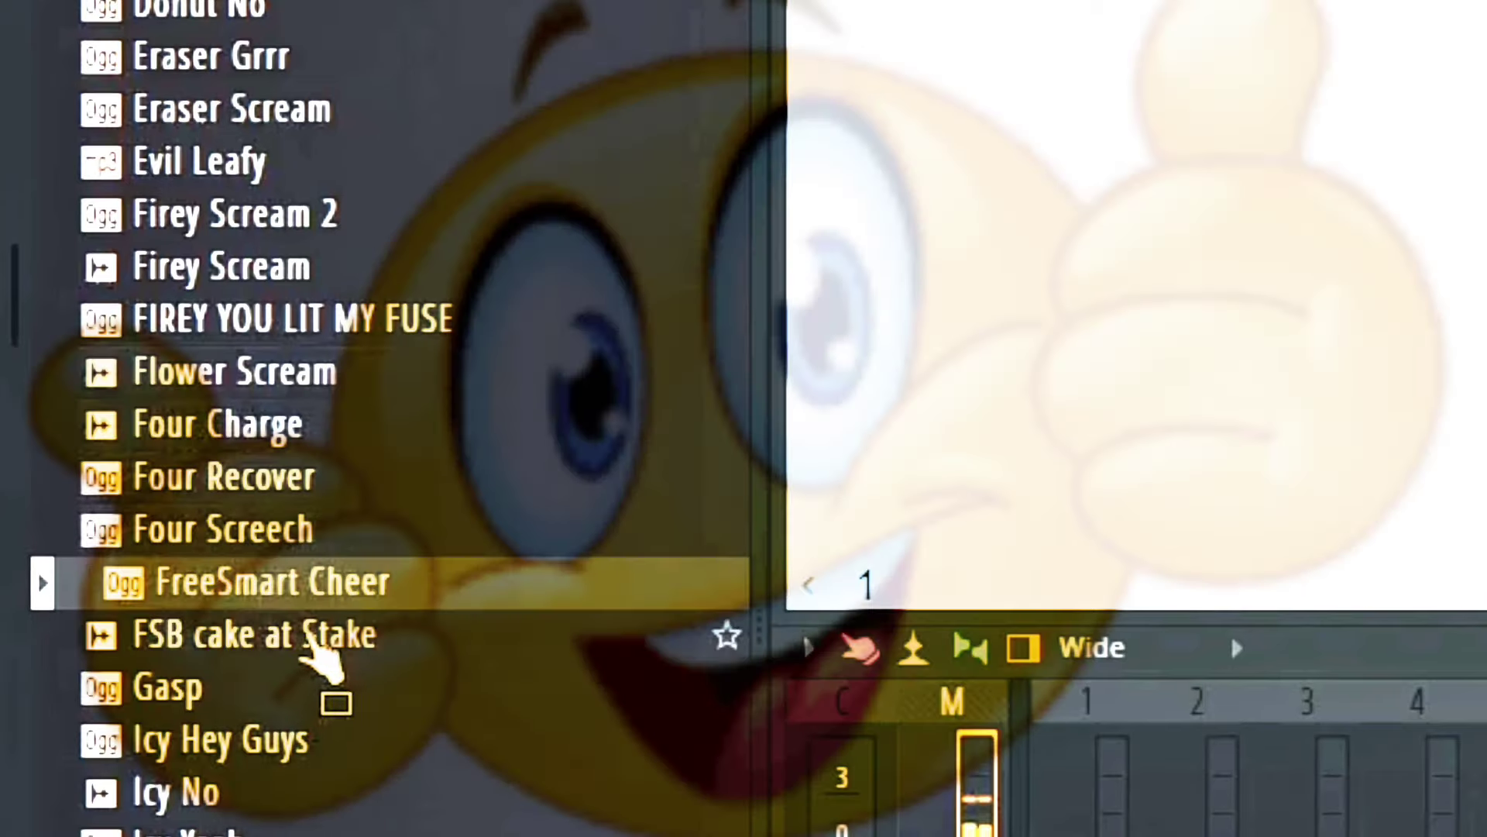
# Audition the BFDI SFX samples from FSB cake at Stake through Leafy Dodging
pyautogui.press('Down')
pyautogui.press('Down')
pyautogui.press('Down')
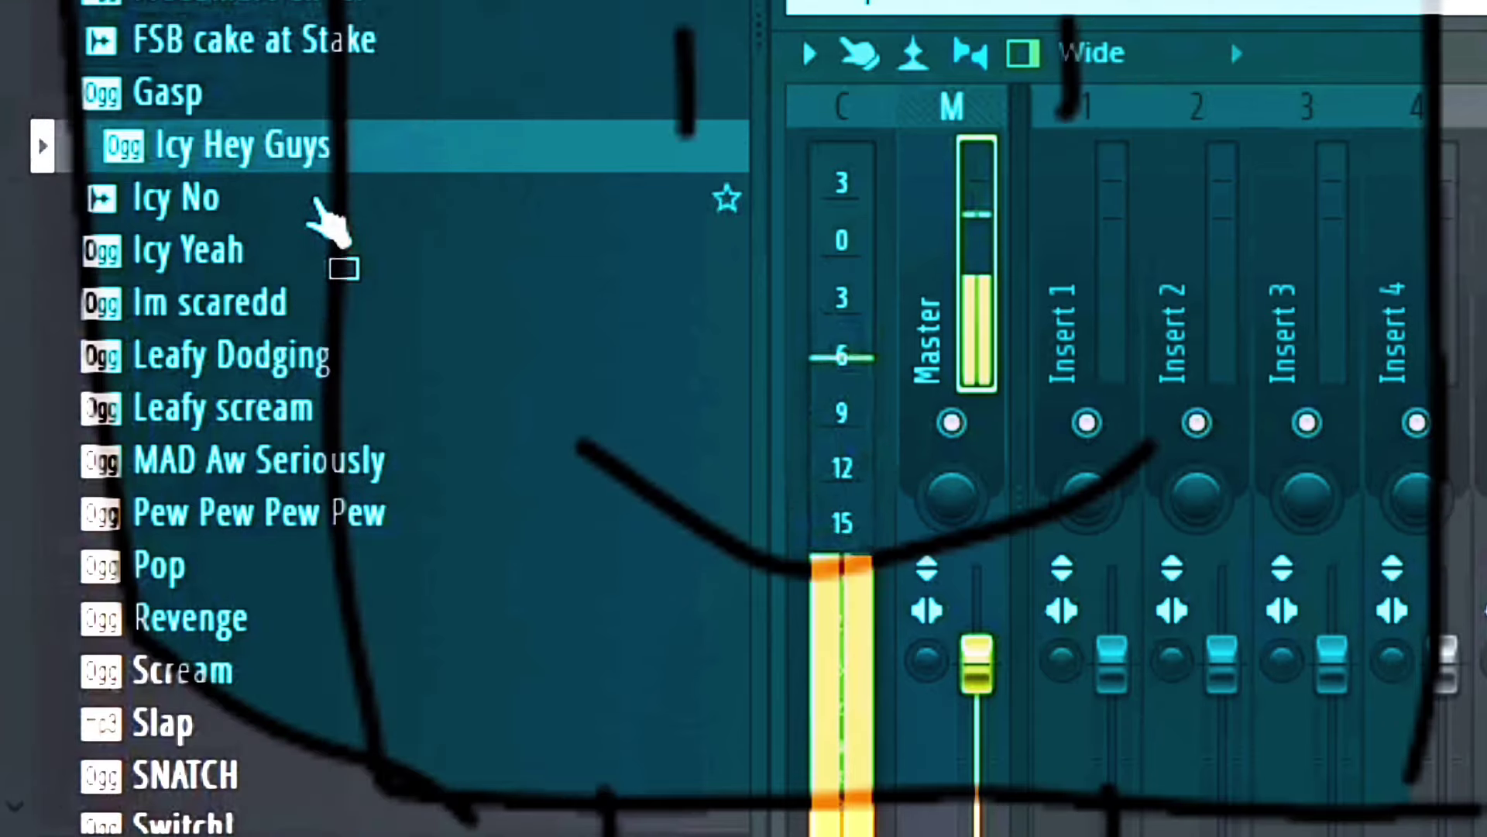
pyautogui.press('Down')
pyautogui.press('Down')
pyautogui.press('Down')
pyautogui.press('Down')
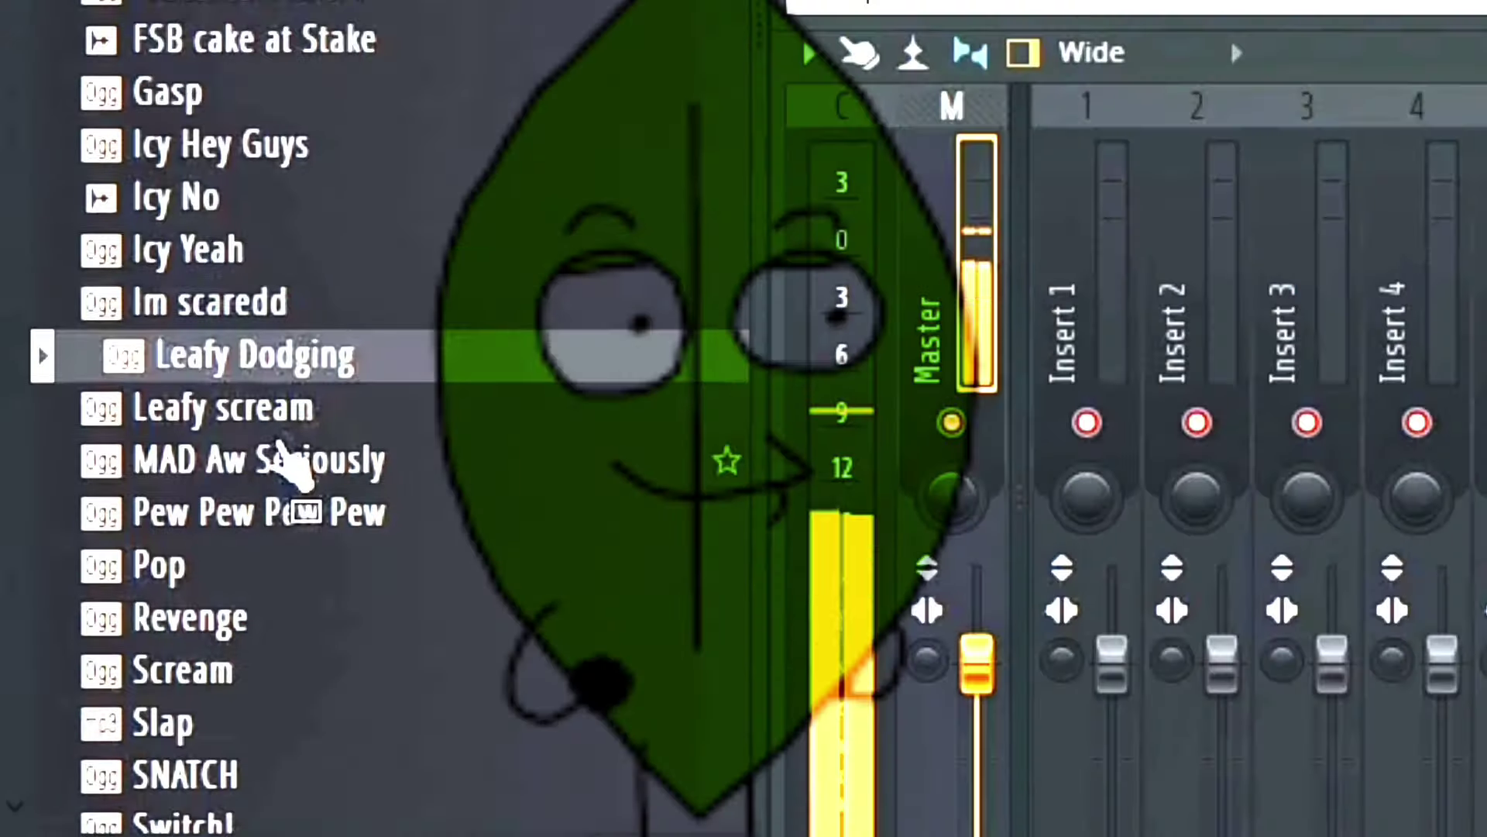
# Audition the BFDI SFX samples from Leafy scream through SNATCH
pyautogui.scroll(-1, 279, 434)
pyautogui.click(281, 302)
pyautogui.scroll(-2, 292, 308)
pyautogui.click(316, 155)
pyautogui.scroll(-1, 314, 131)
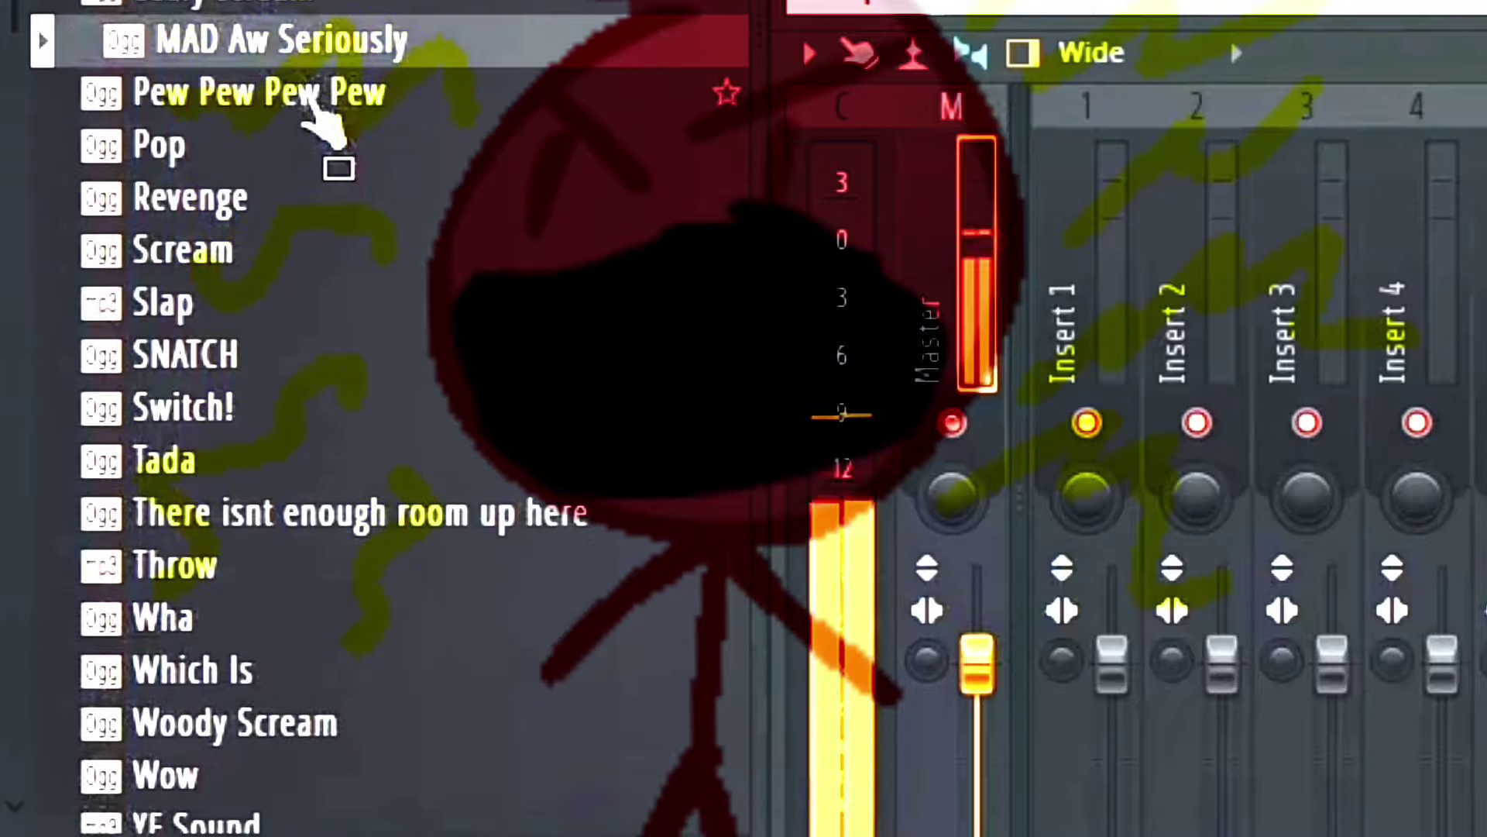
pyautogui.press('Down')
pyautogui.press('Down')
pyautogui.press('Down')
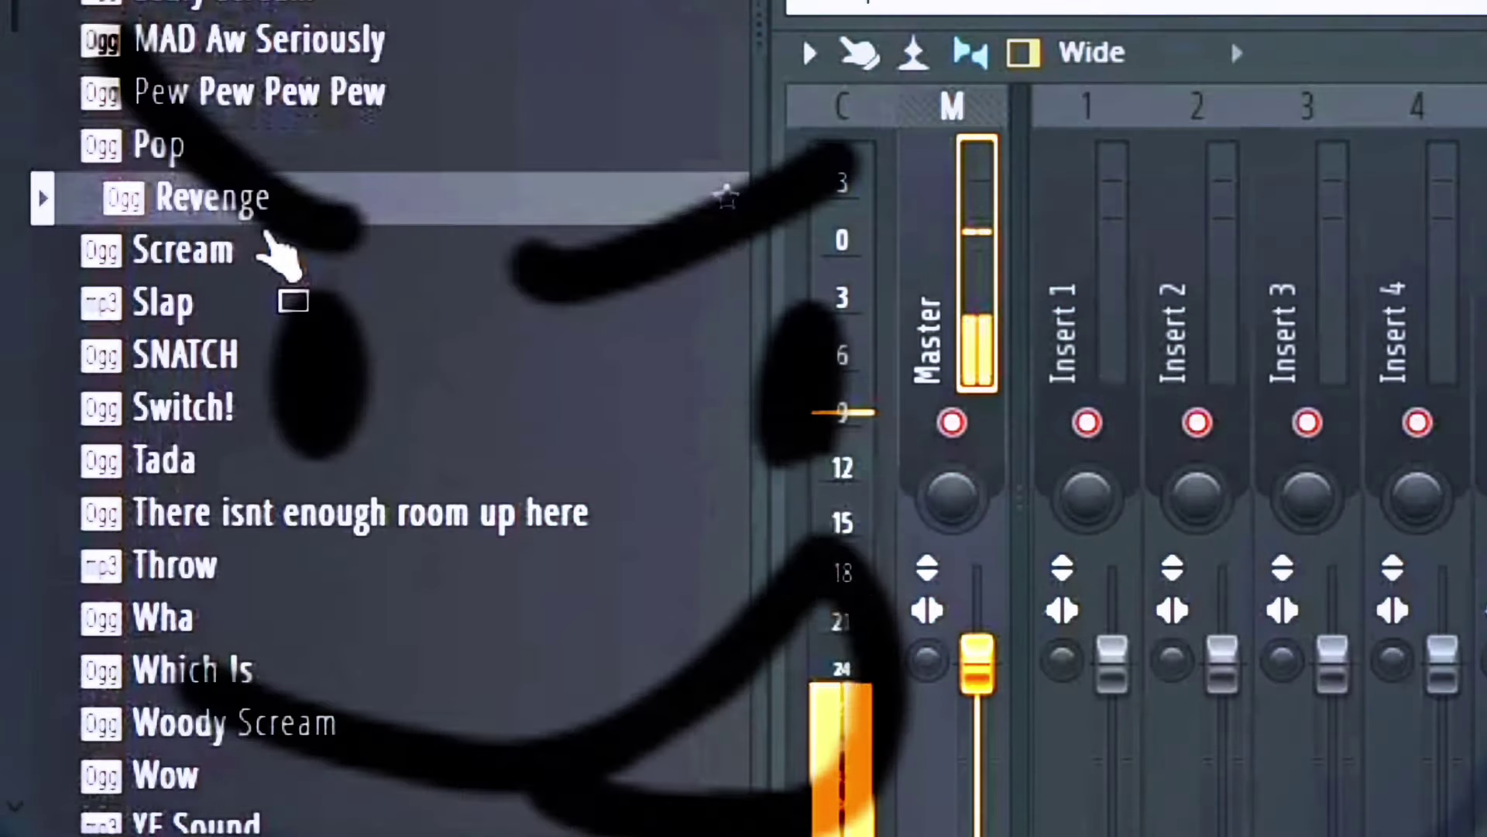
pyautogui.press('Down')
pyautogui.press('Down')
pyautogui.press('Down')
pyautogui.scroll(-1, 255, 264)
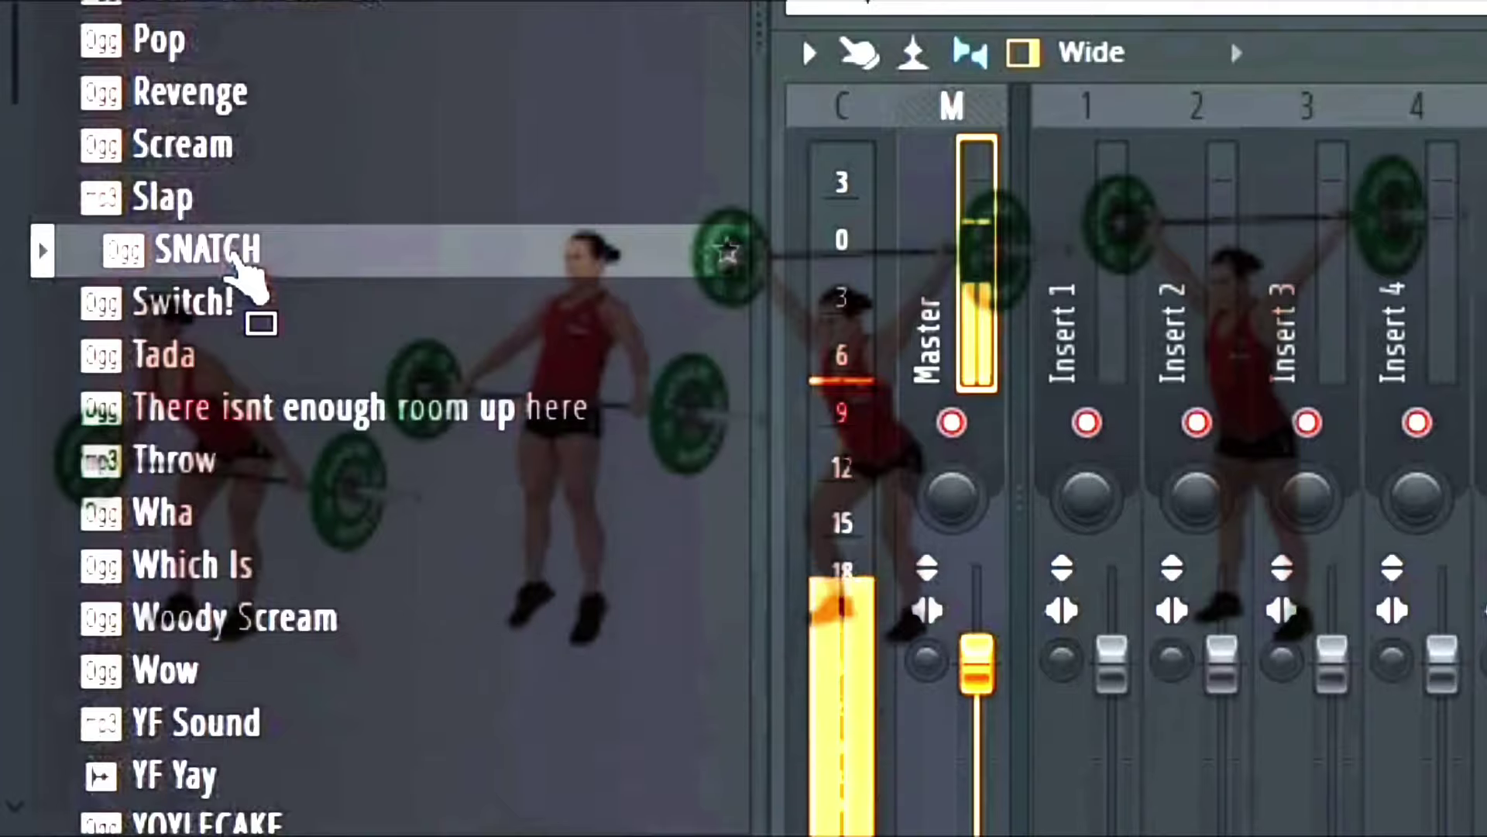
# Audition the remaining BFDI SFX samples, from Switch! through YOYLECAKE
pyautogui.scroll(-1, 233, 257)
pyautogui.click(232, 205)
pyautogui.click(227, 254)
pyautogui.scroll(-2, 226, 248)
pyautogui.click(265, 89)
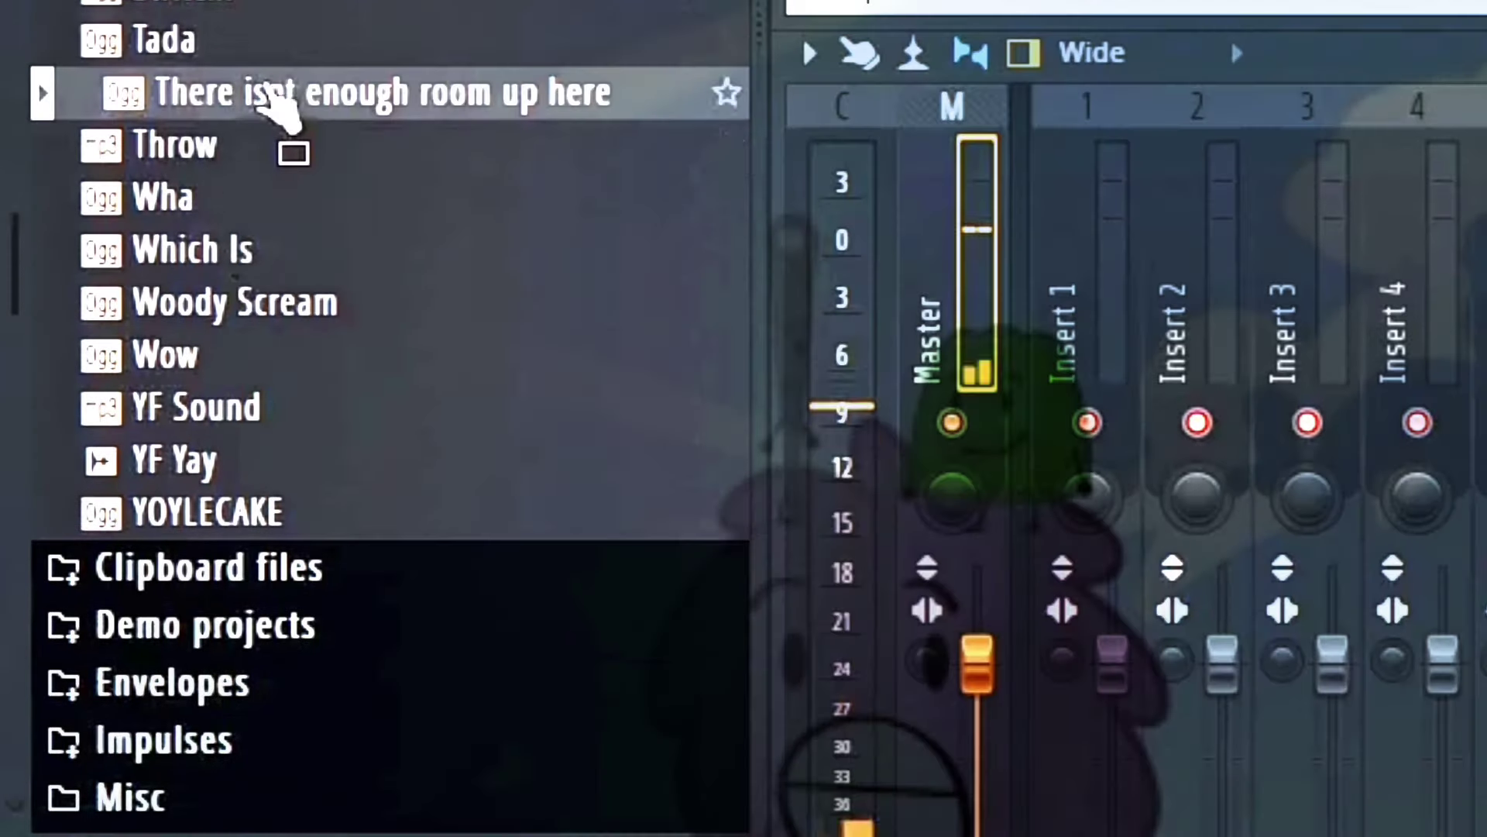
pyautogui.press('Down')
pyautogui.press('Down')
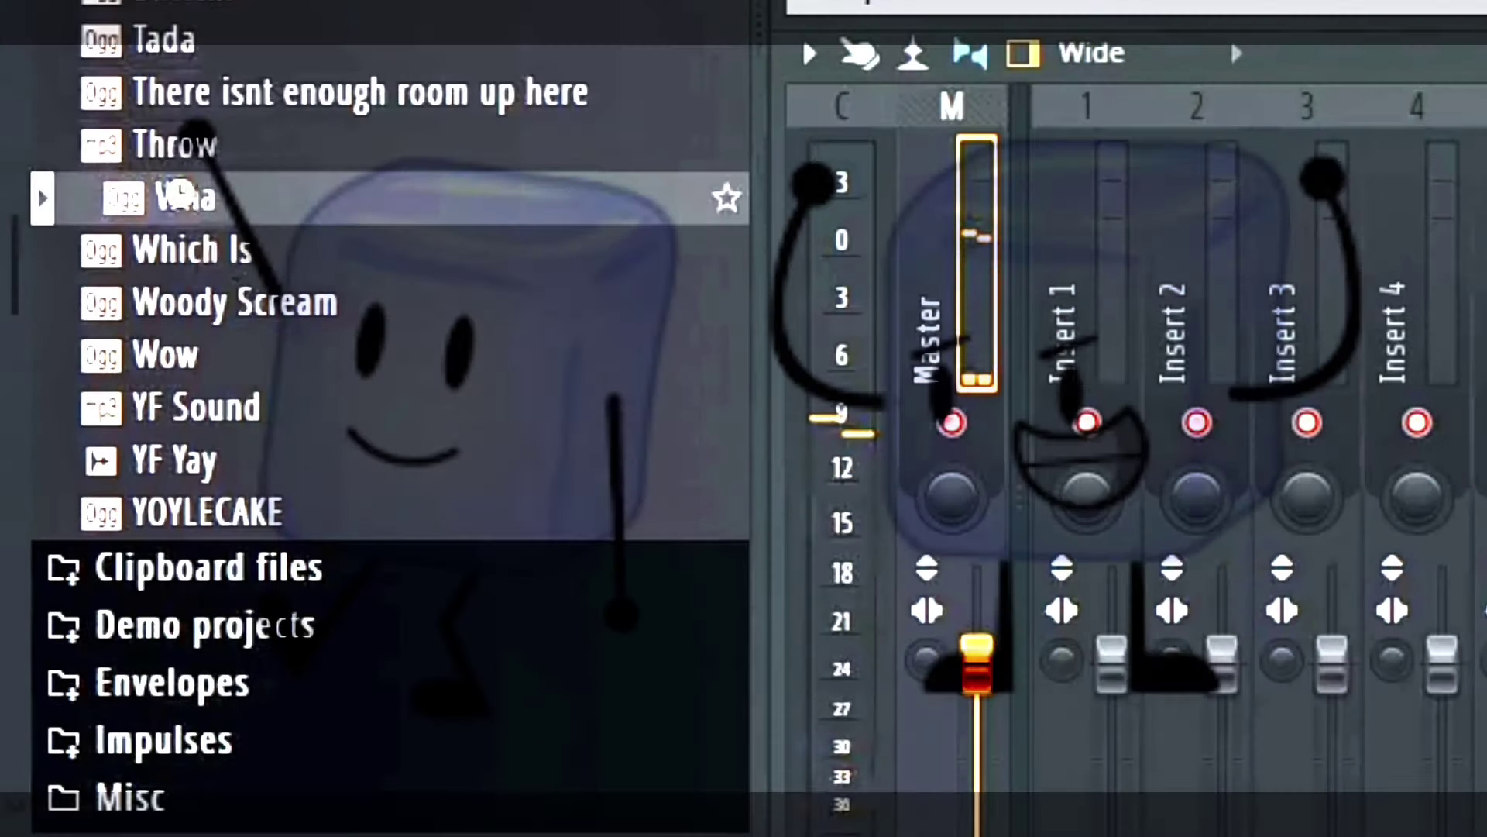
pyautogui.press('Down')
pyautogui.scroll(-1, 193, 232)
pyautogui.press('Down')
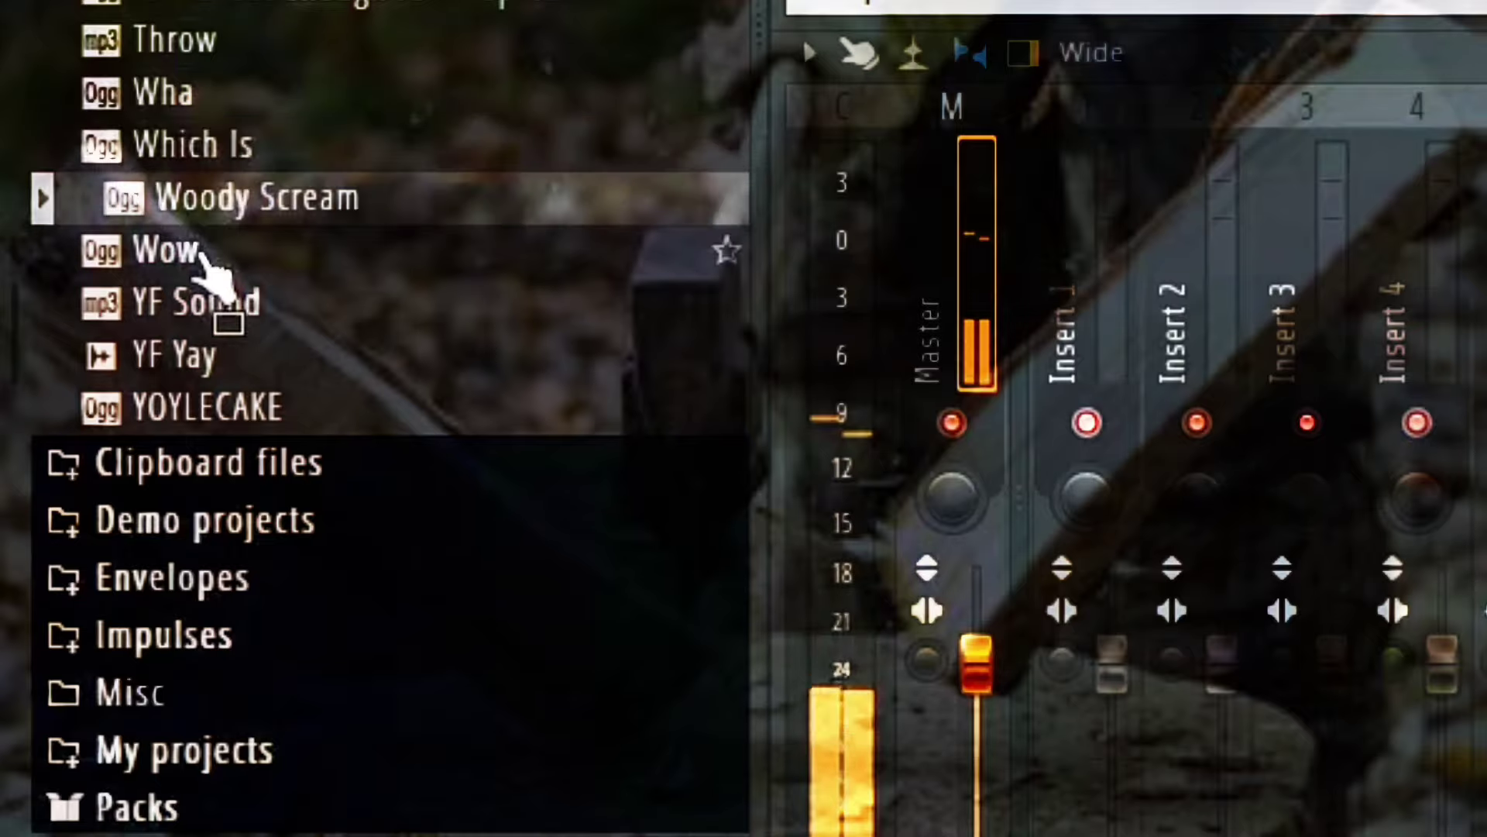
pyautogui.press('Down')
pyautogui.press('Down')
pyautogui.press('Down')
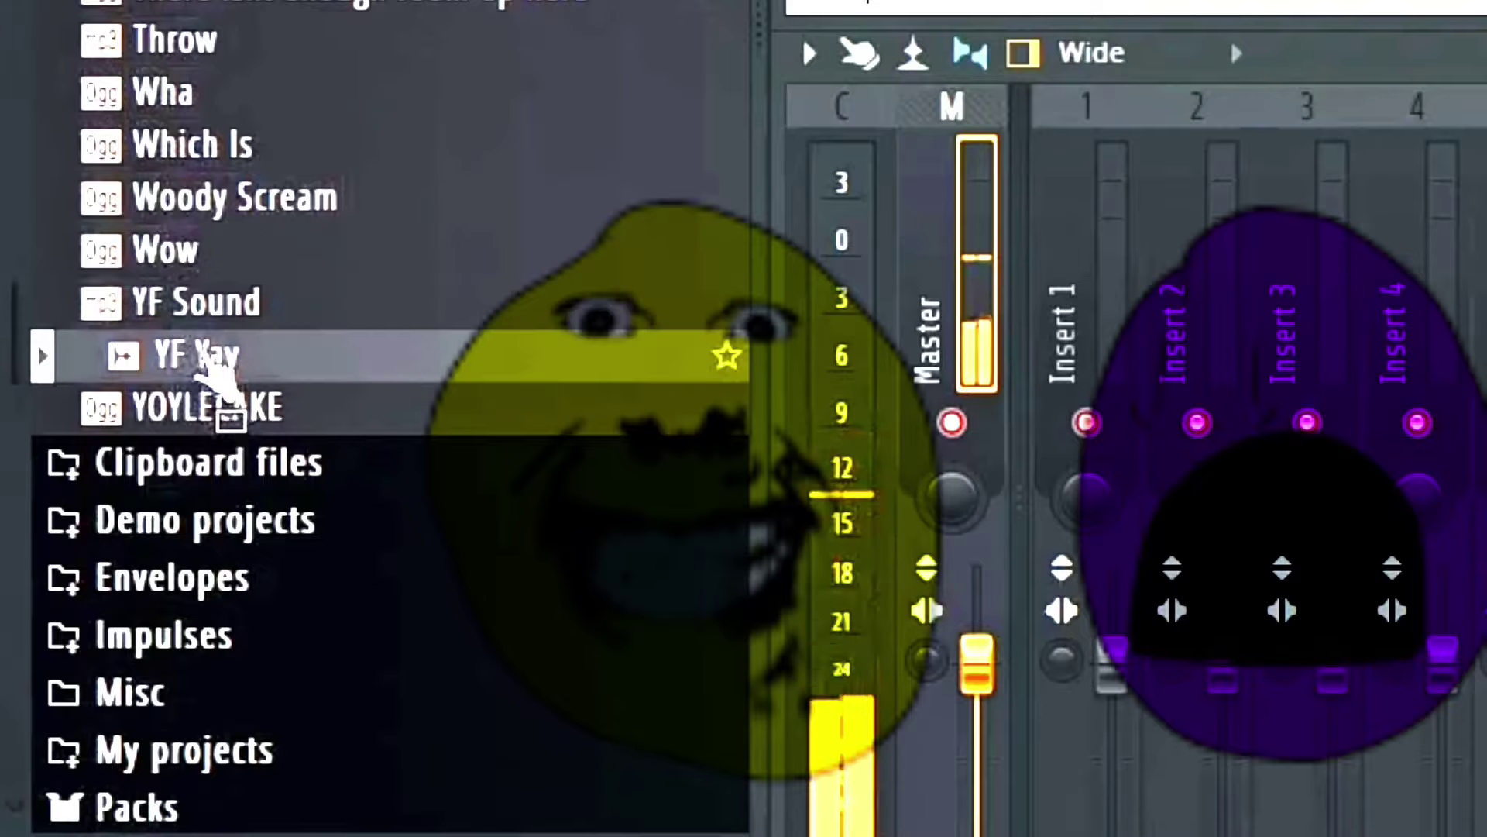
pyautogui.press('Down')
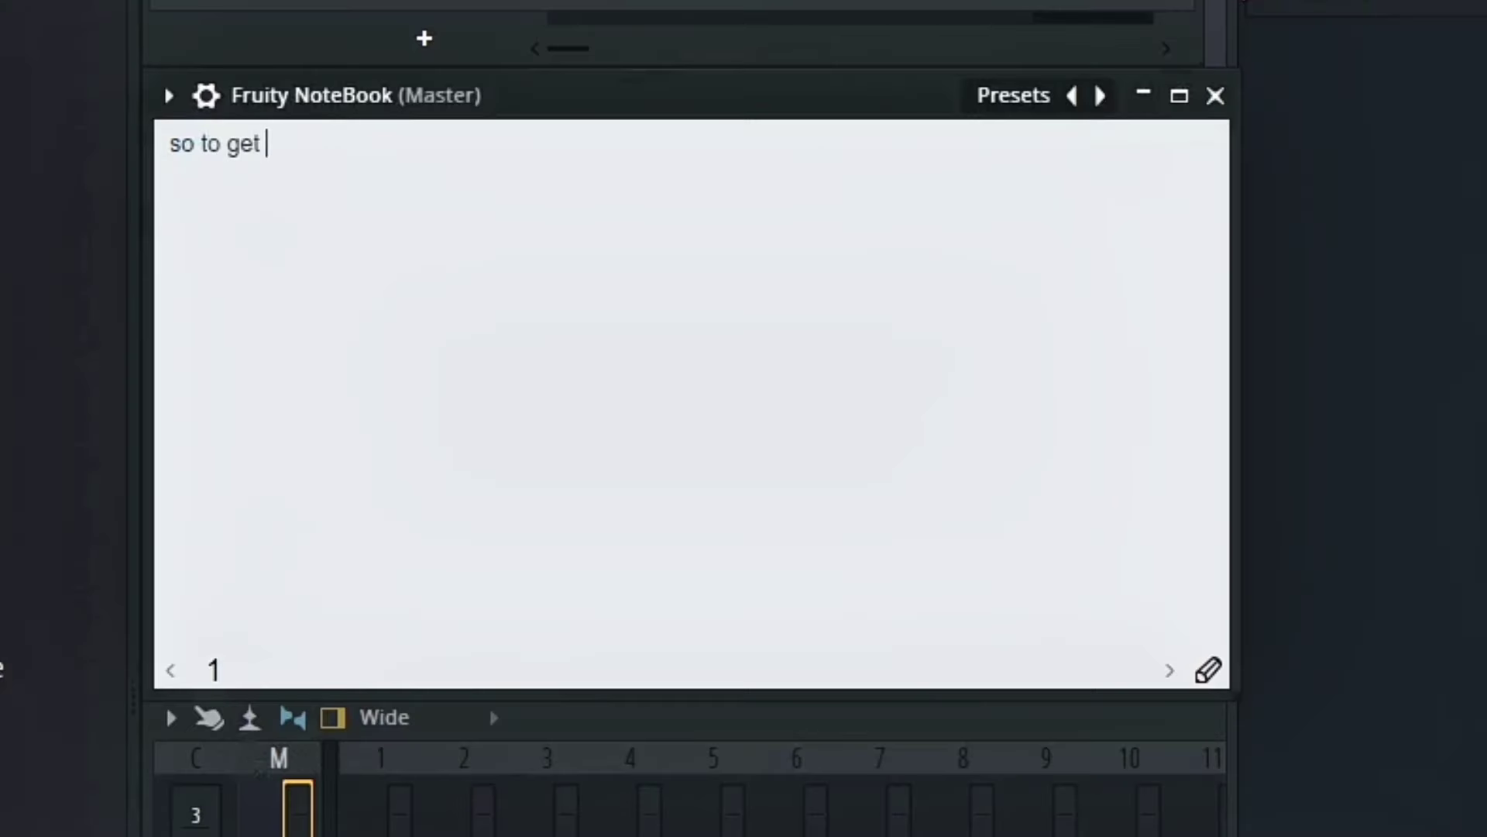
# Write "to get started i need to make some chords" as the only text of the note
pyautogui.write('started i need to make some chords')
pyautogui.hotkey('ctrl', 'a')
pyautogui.write('to get started i n')
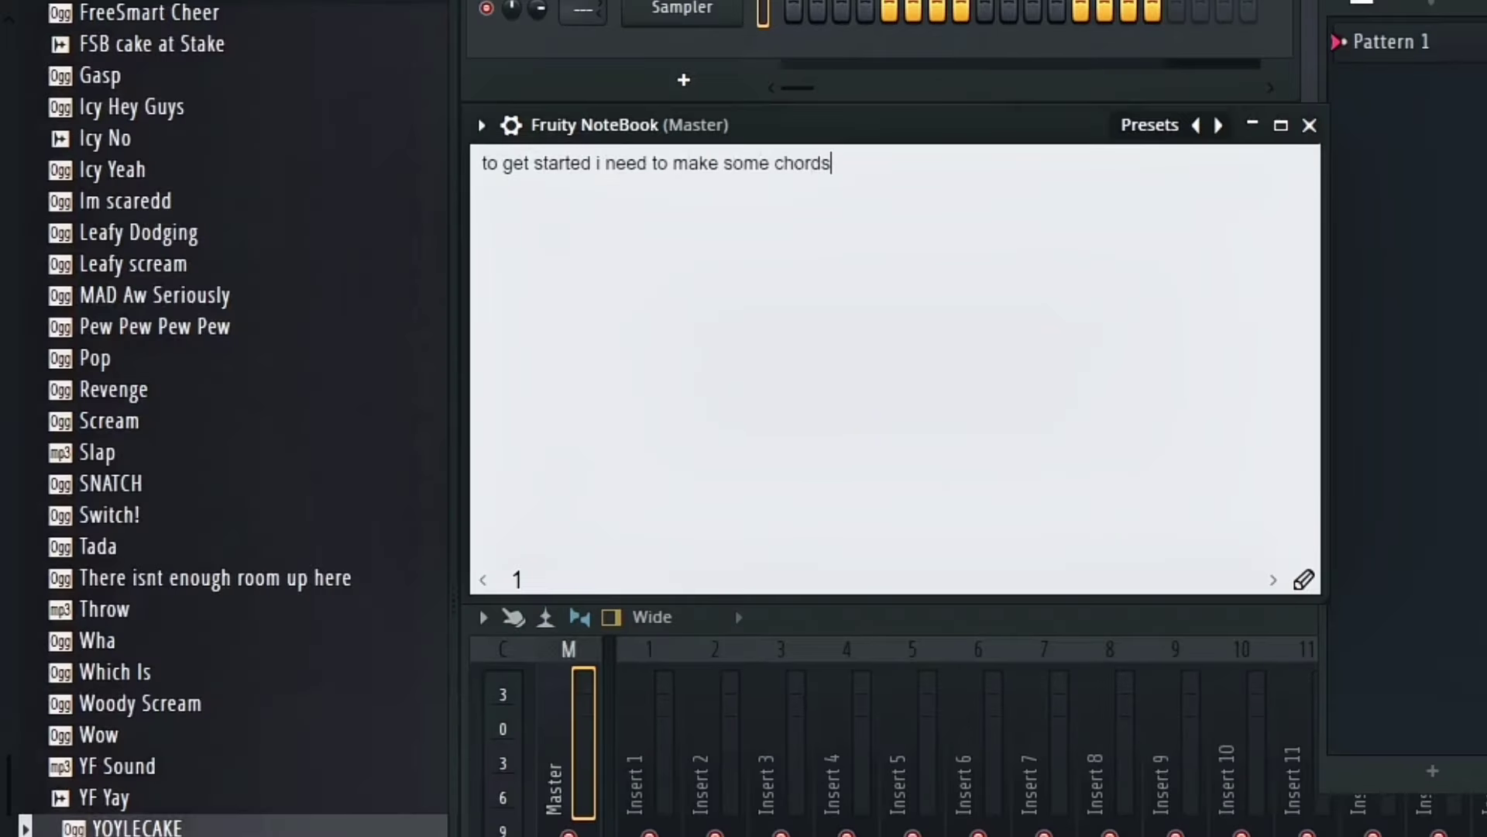
# Preview the Bell sample and write in the note that using bell would be boring
pyautogui.scroll(10, 33, 286)
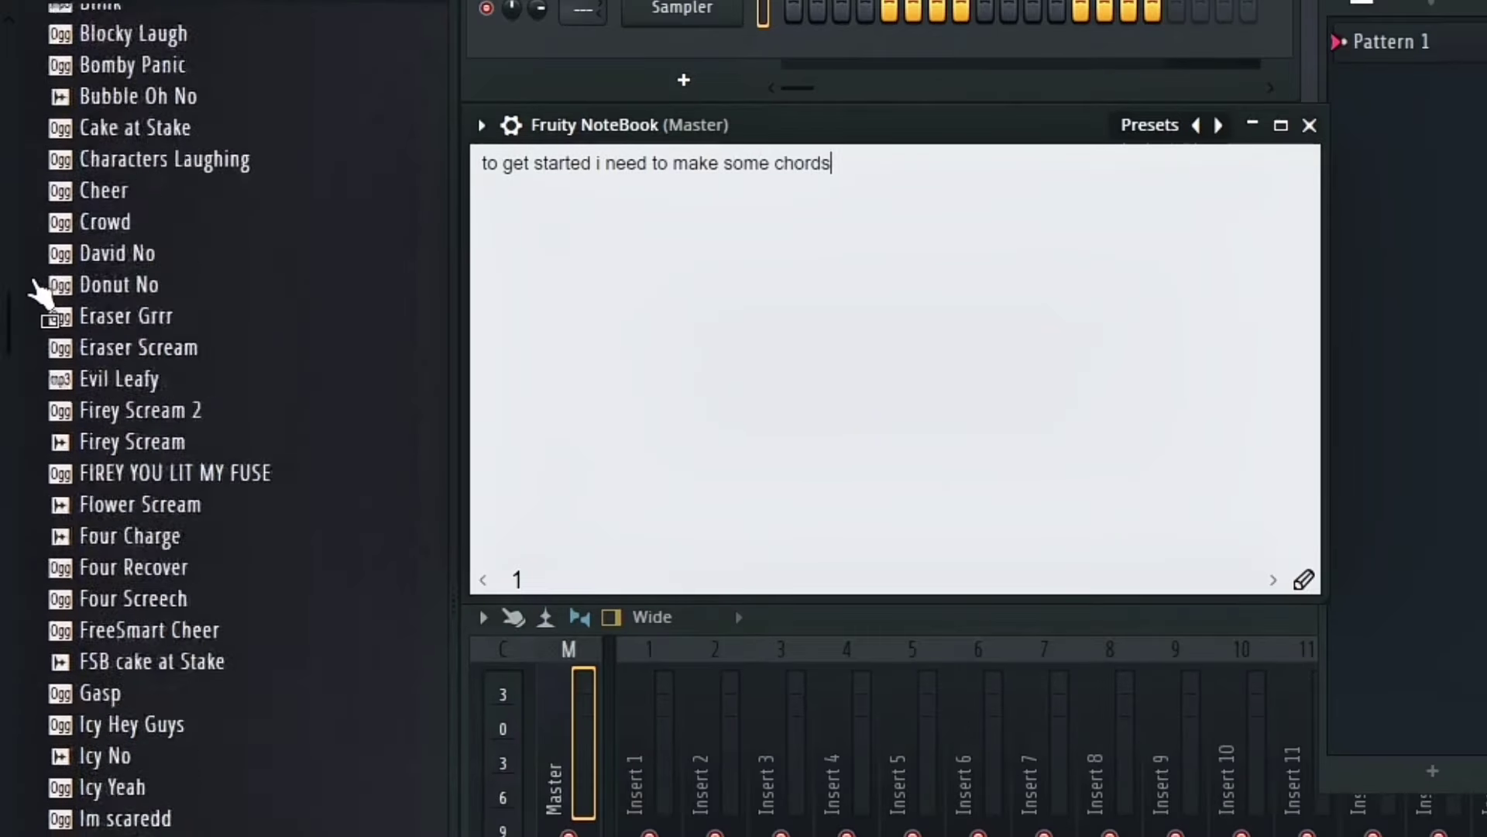
pyautogui.click(96, 364)
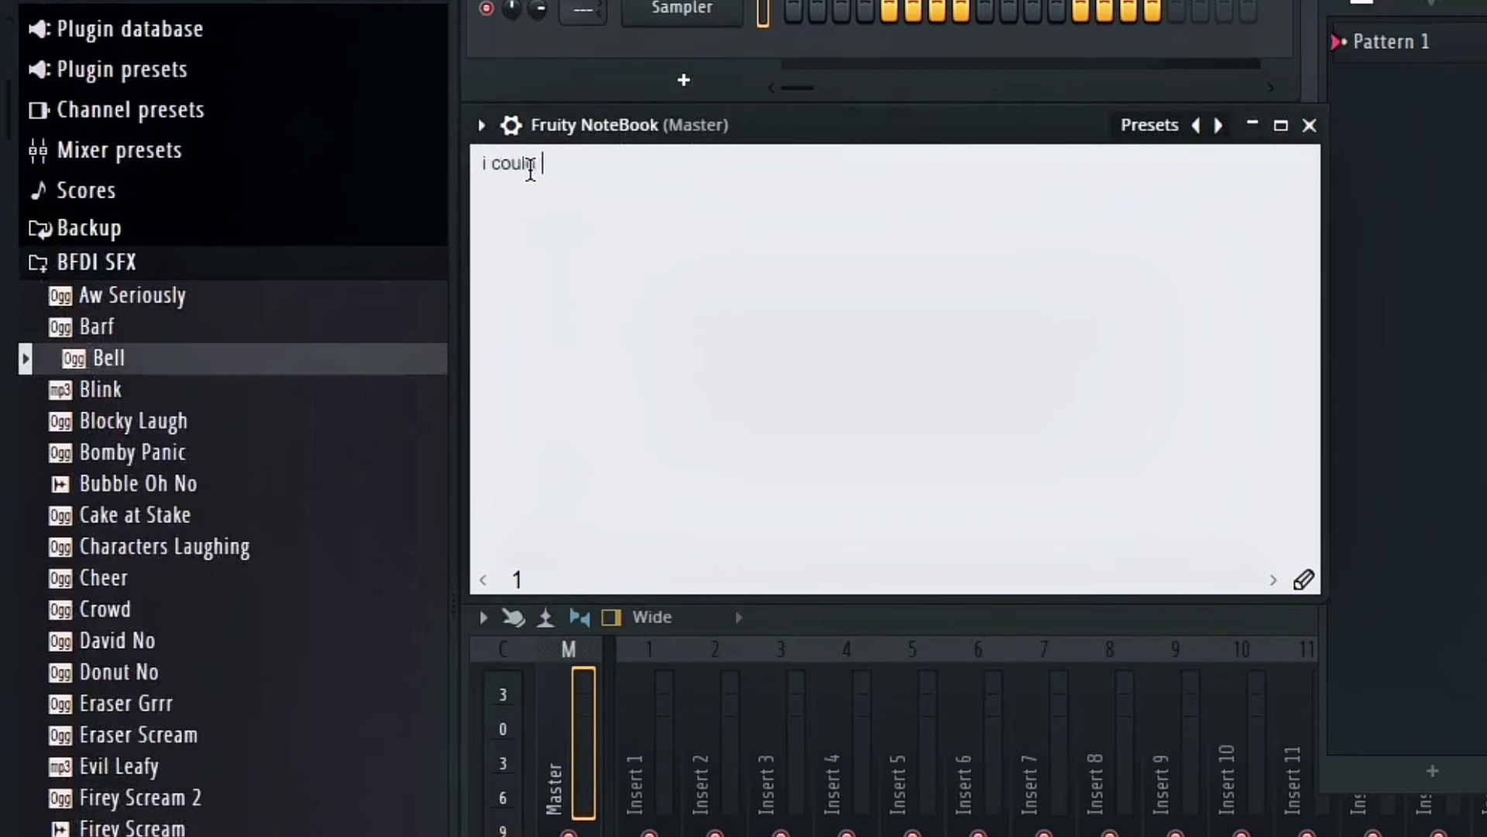
pyautogui.write('is bell but that would be boring')
# Load the Wha sample into Edison and select a short loop region from 0:114 to 0:117 in its waveform
pyautogui.scroll(-15, 128, 728)
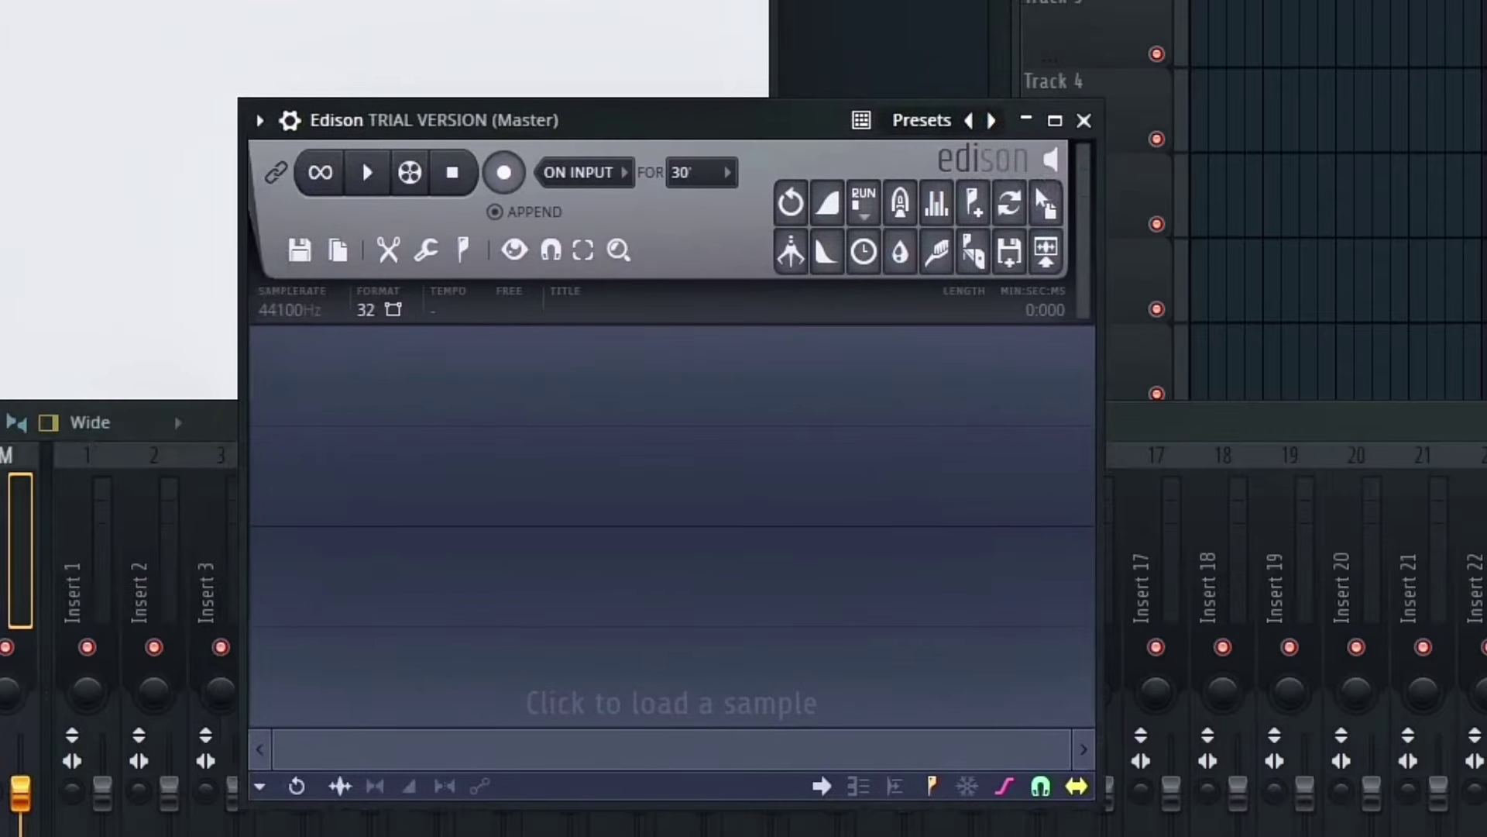
pyautogui.moveTo(0, 542); pyautogui.dragTo(628, 419)
pyautogui.scroll(5, 365, 532)
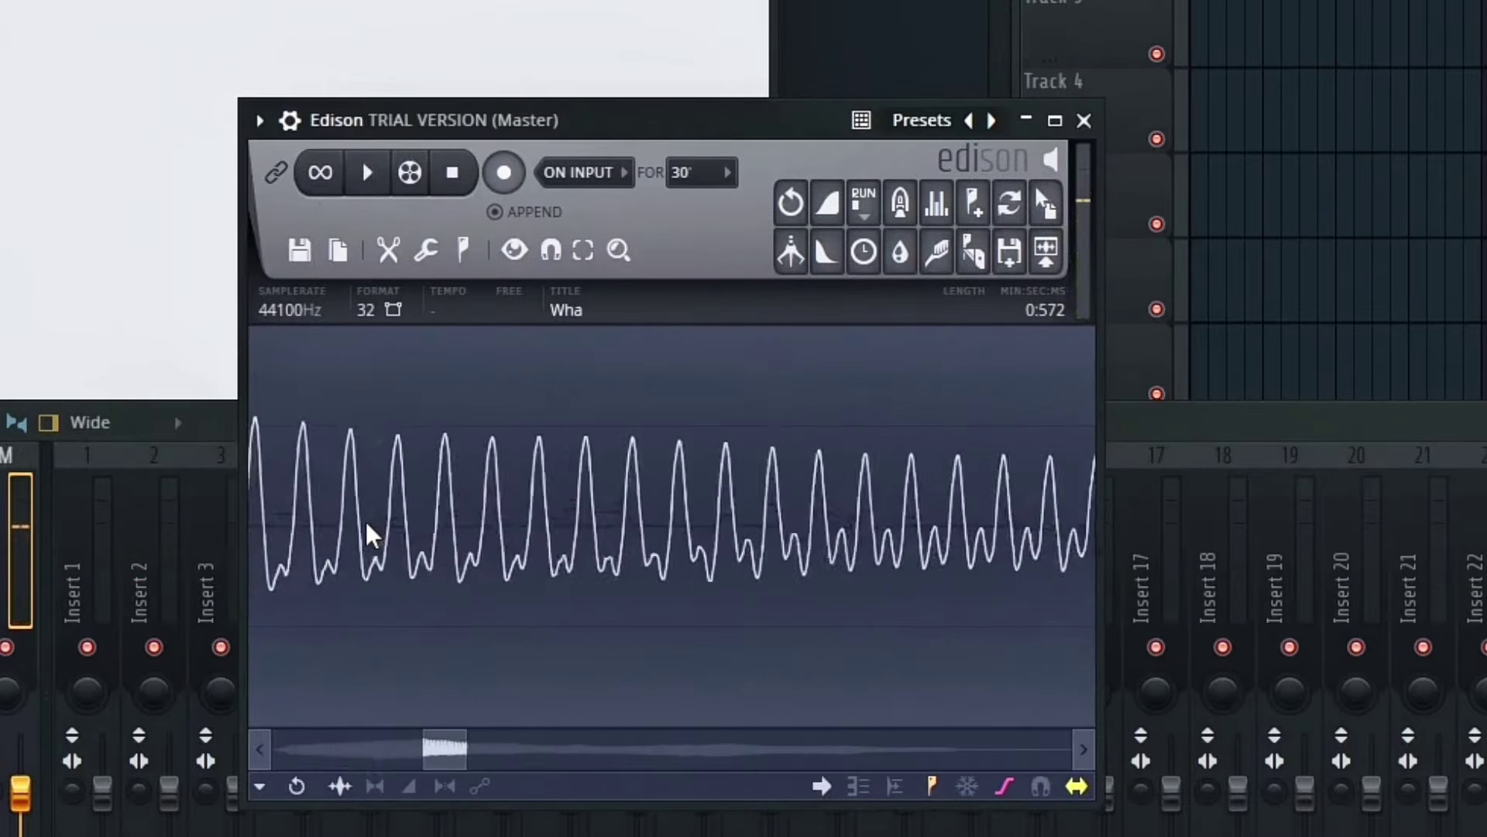
pyautogui.hscroll(-1, 430, 552)
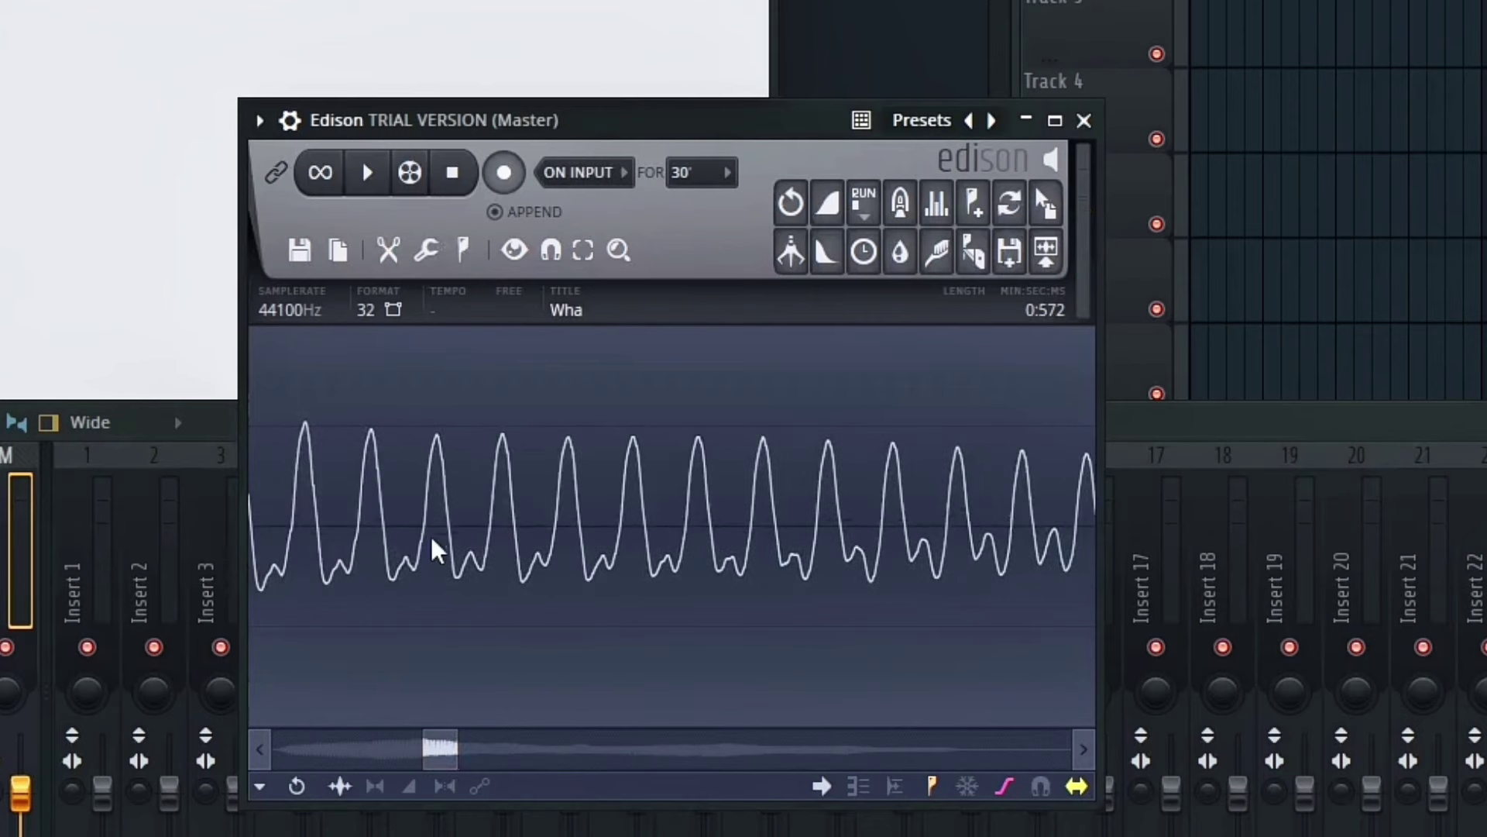
pyautogui.moveTo(475, 561); pyautogui.dragTo(433, 553)
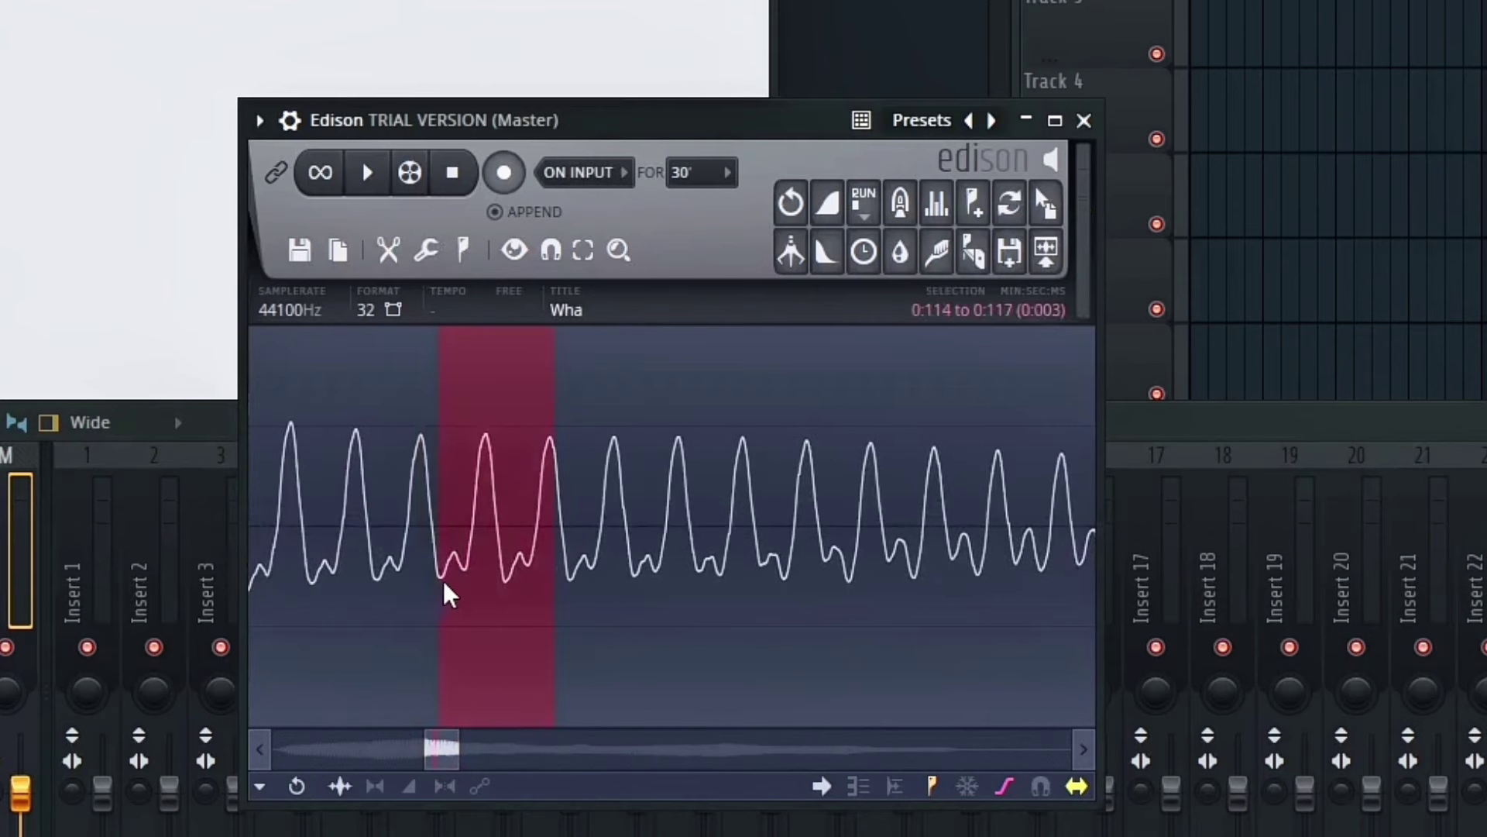
pyautogui.scroll(1, 449, 584)
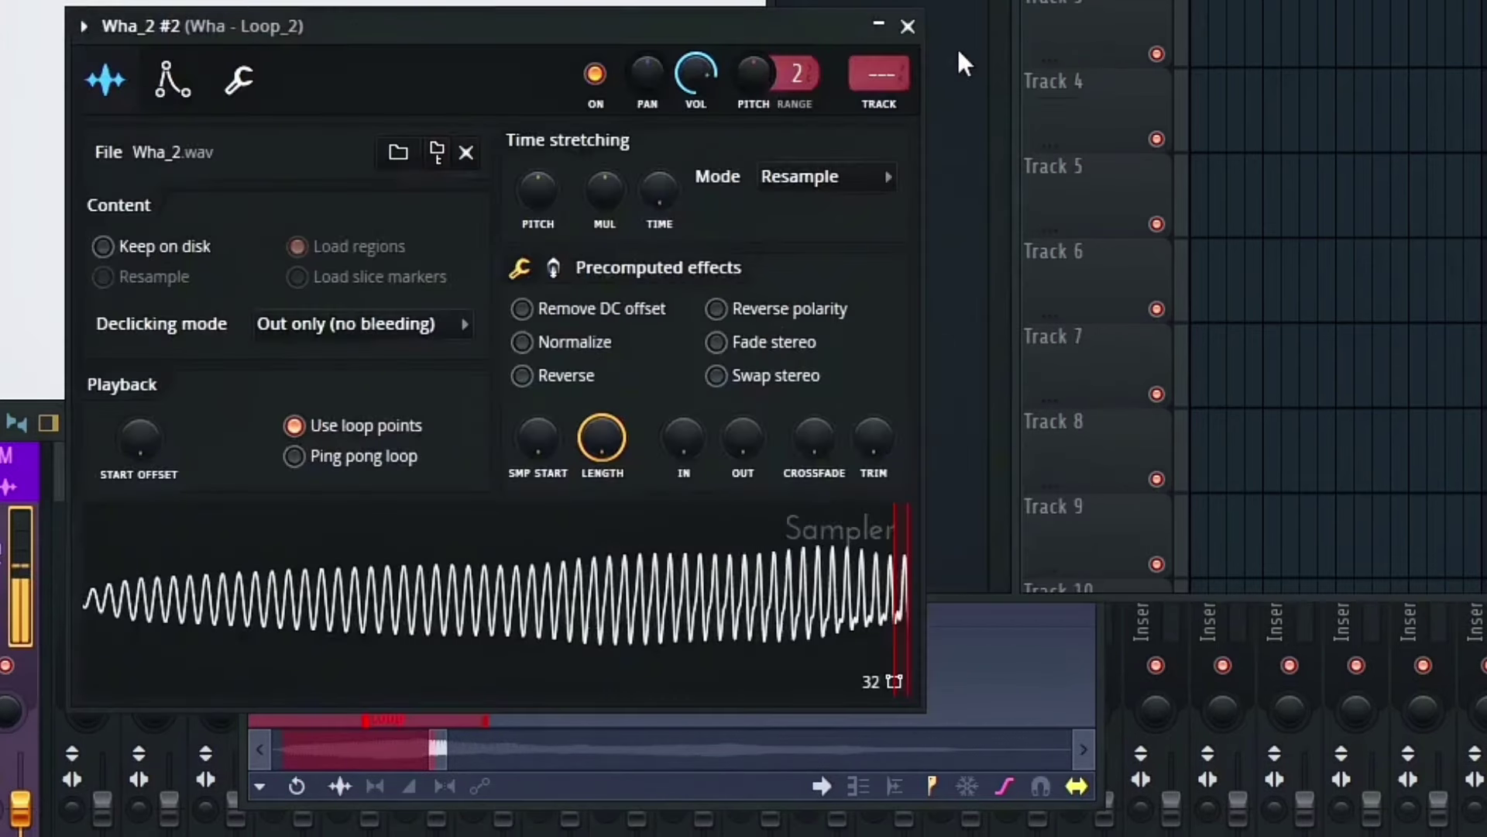
pyautogui.click(908, 28)
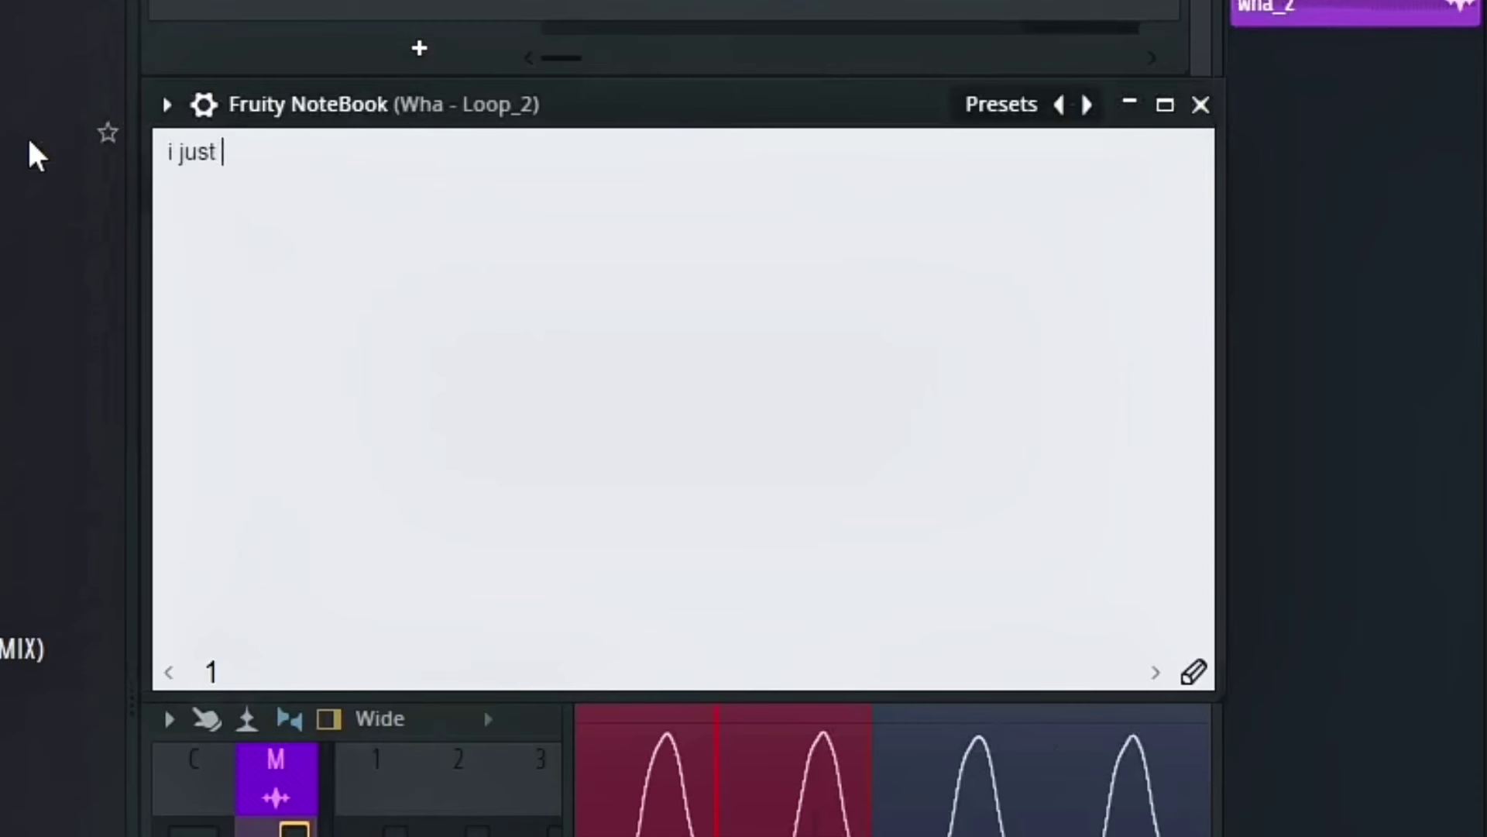
# Continue the note after "i just" with a remark about looping the sample
pyautogui.write('looped pa')
pyautogui.write(' i got')
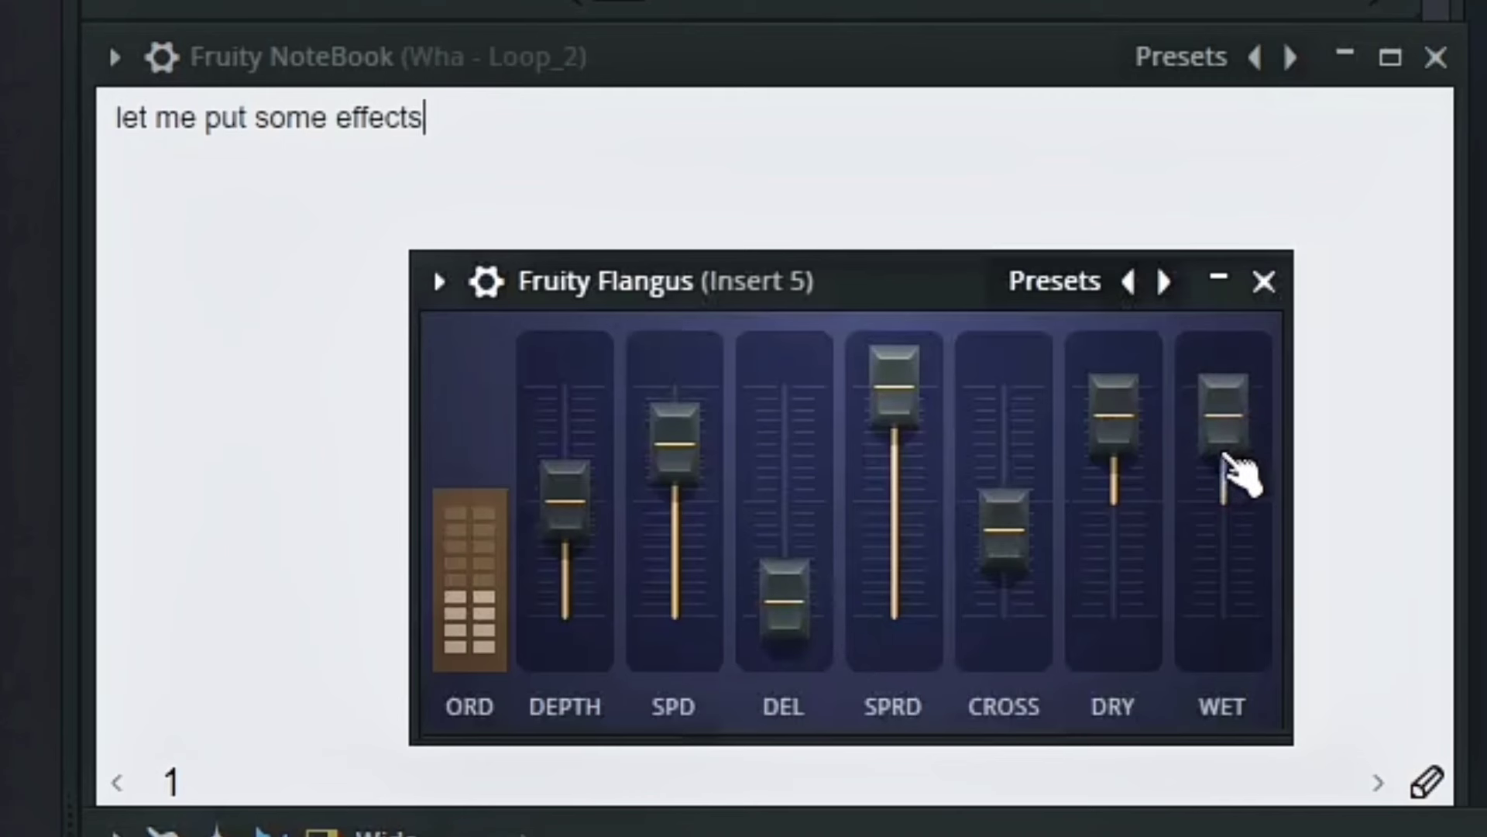
# Raise the Wet level to maximum and lower the Depth in Fruity Flangus on Insert 5
pyautogui.moveTo(1235, 475); pyautogui.dragTo(1235, 455)
pyautogui.moveTo(564, 499); pyautogui.dragTo(565, 564)
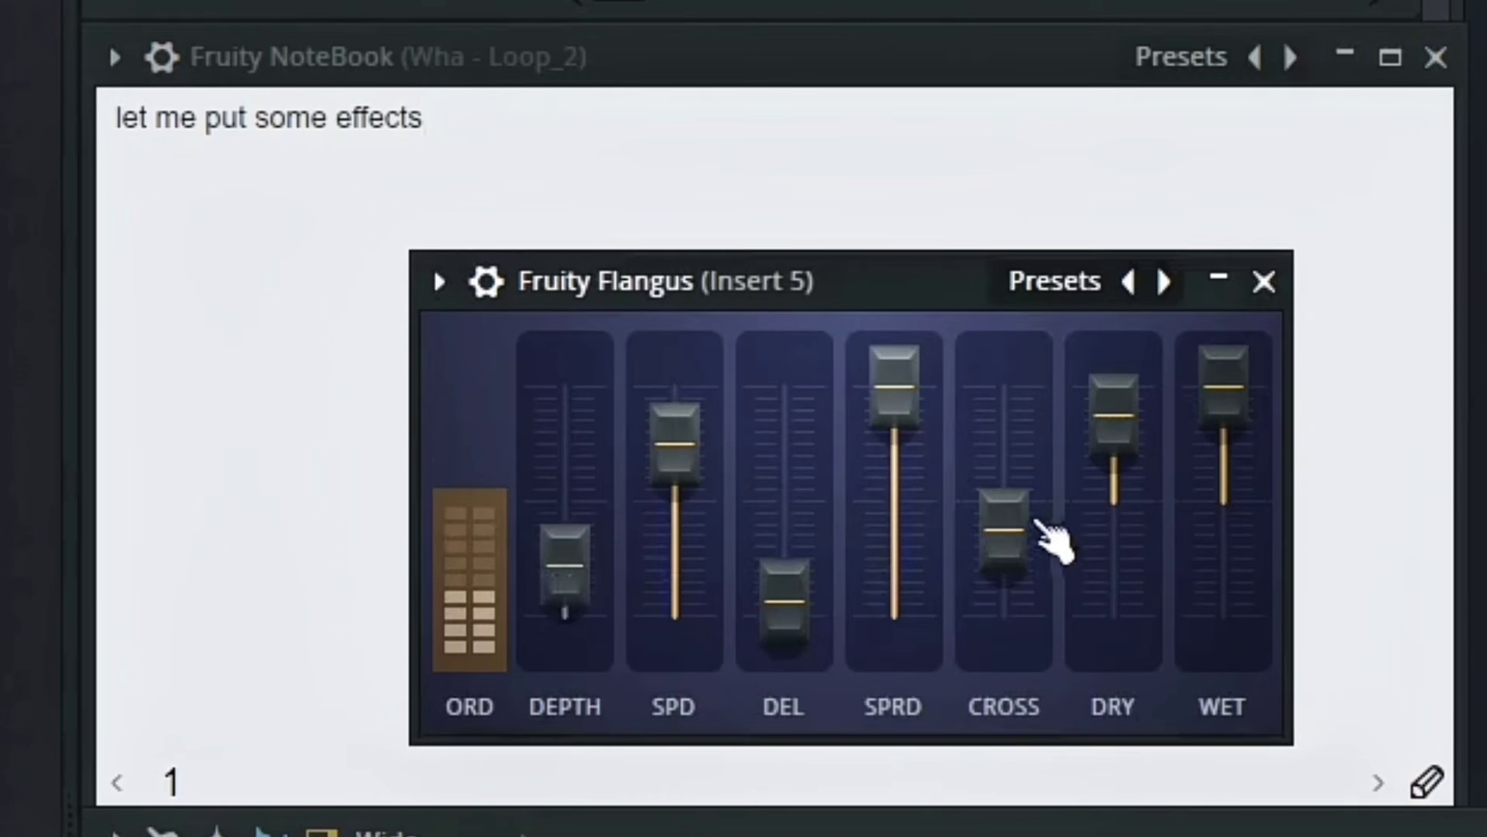
pyautogui.click(1264, 283)
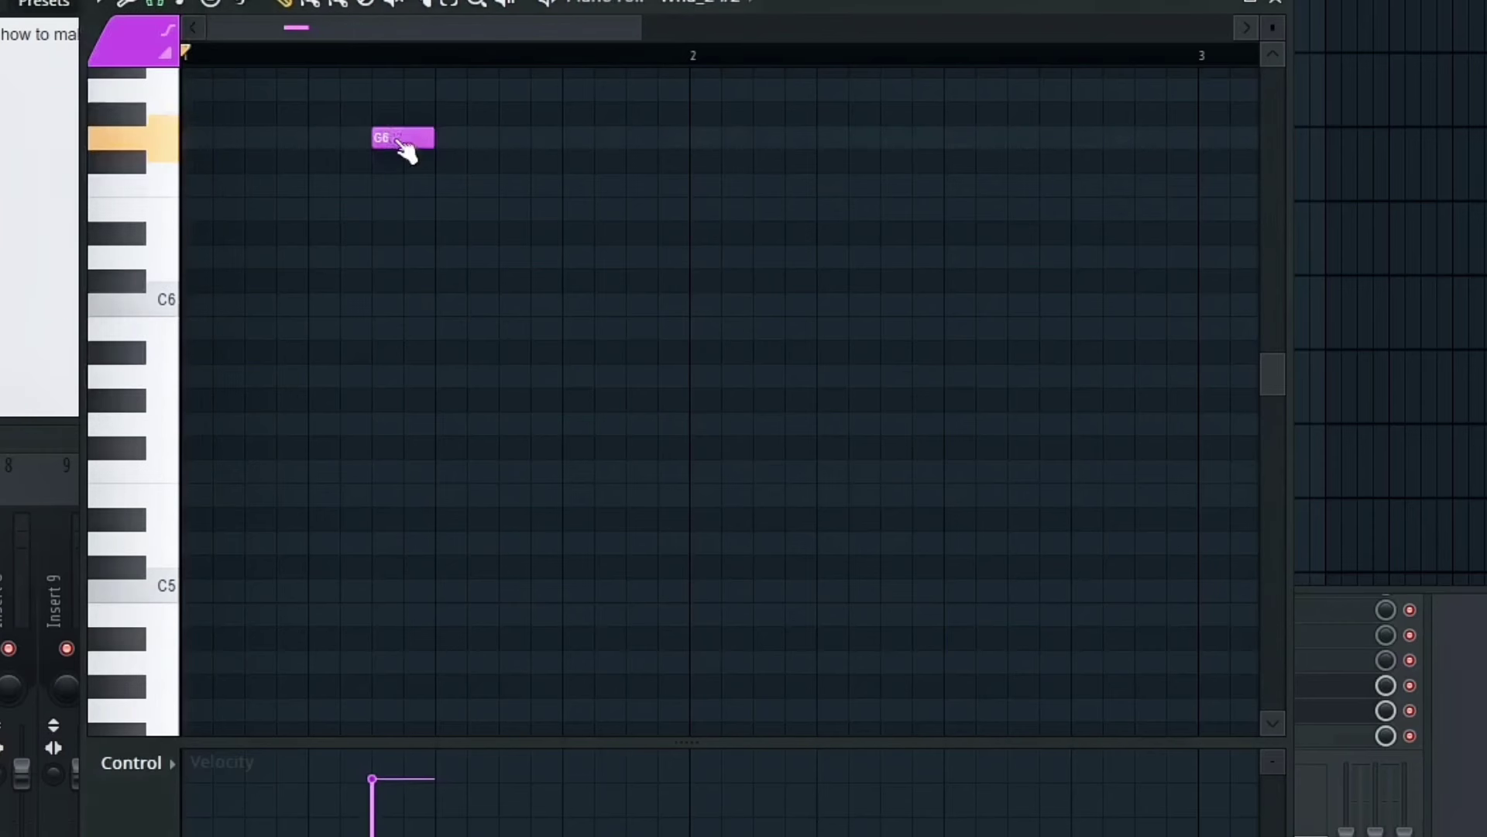
# Delete the stray G6 note and stamp a Major 7th chord on C5 at the start of bar 1
pyautogui.rightClick(401, 138)
pyautogui.click(105, 9)
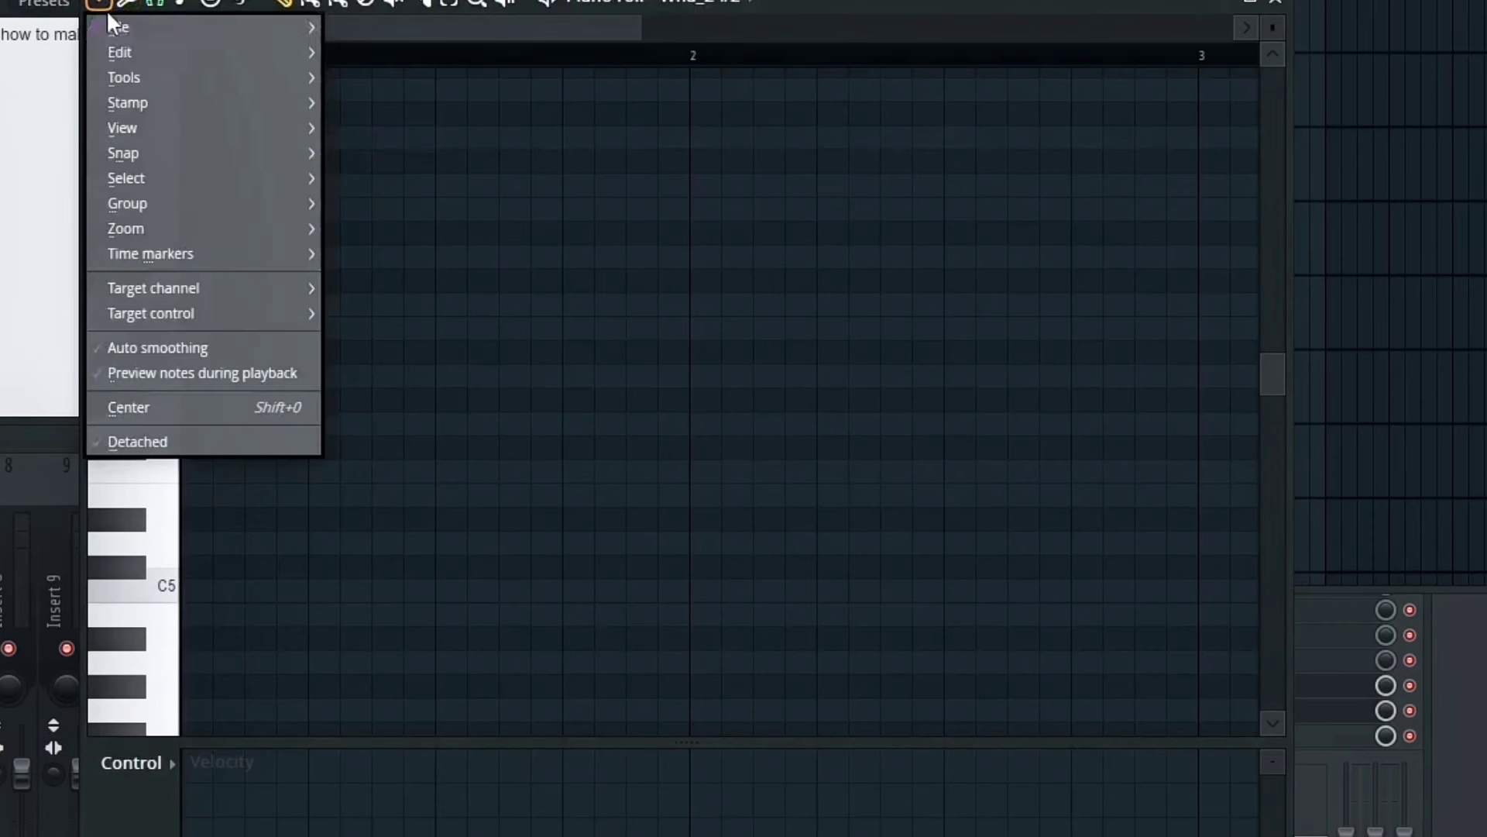
pyautogui.moveTo(128, 102)
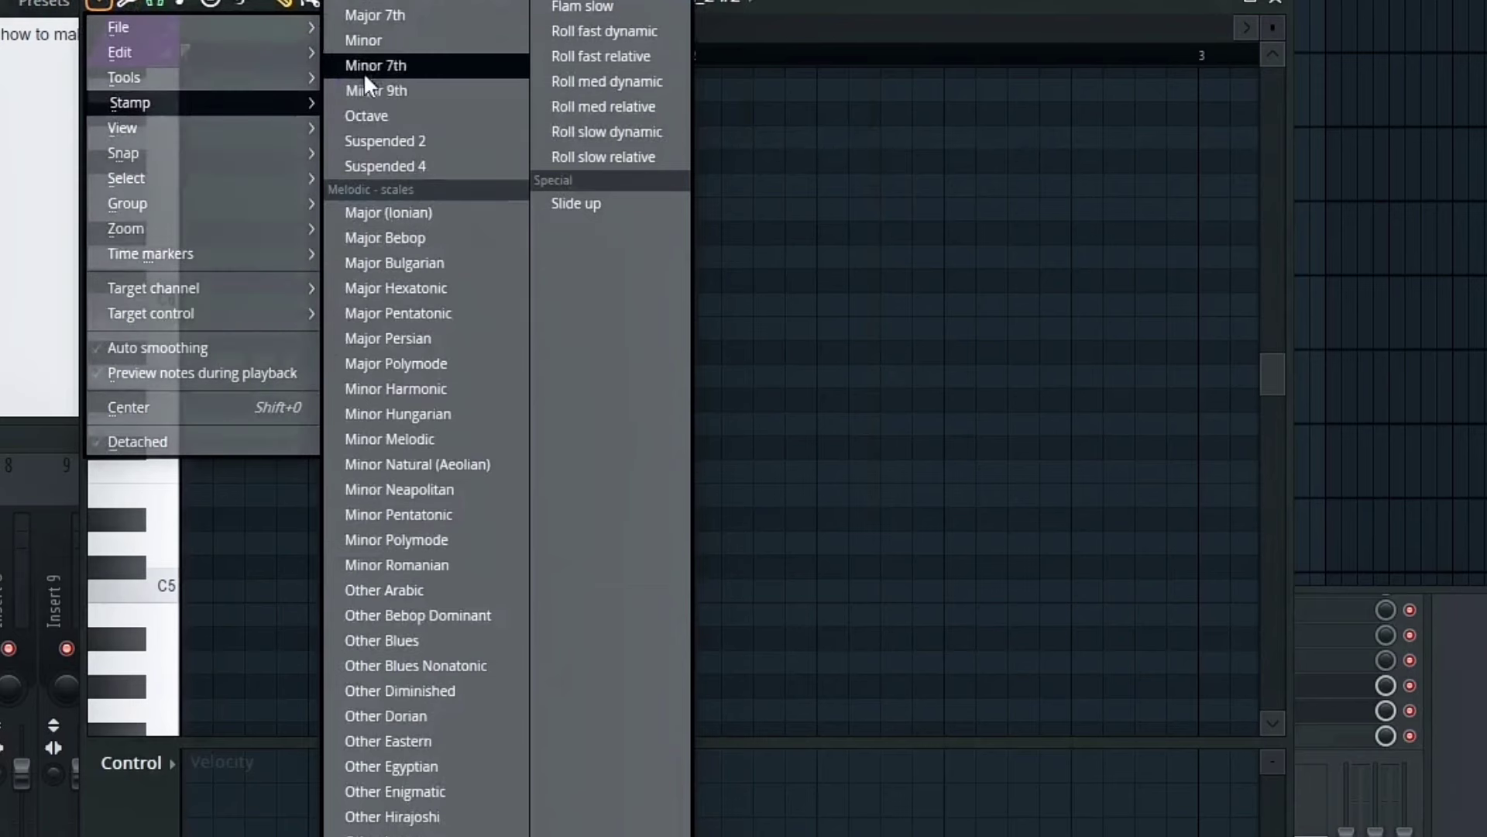
pyautogui.click(383, 16)
pyautogui.moveTo(255, 590); pyautogui.dragTo(448, 598)
# Add a second chord of B4, D5, F#5 and A5 at bar 2 and play back the progression
pyautogui.press('space')
pyautogui.press('space')
pyautogui.press('space')
pyautogui.press('space')
pyautogui.press('space')
pyautogui.press('space')
pyautogui.press('space')
pyautogui.press('space')
pyautogui.press('space')
pyautogui.press('space')
pyautogui.press('space')
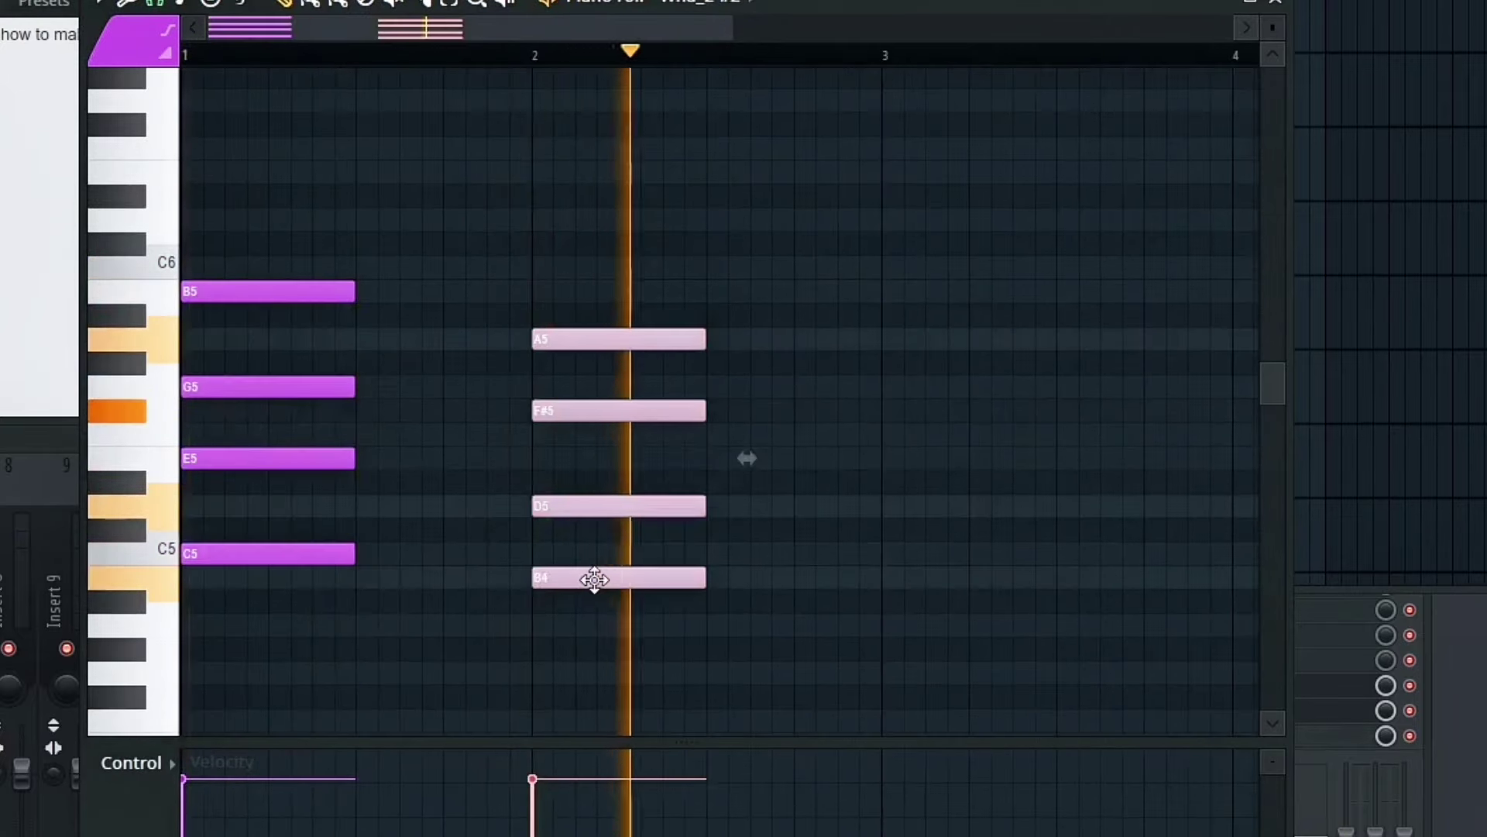
# Add a third chord of G4, B4, D5 and G5 at bar 3 and play it back
pyautogui.scroll(-2, 647, 583)
pyautogui.press('space')
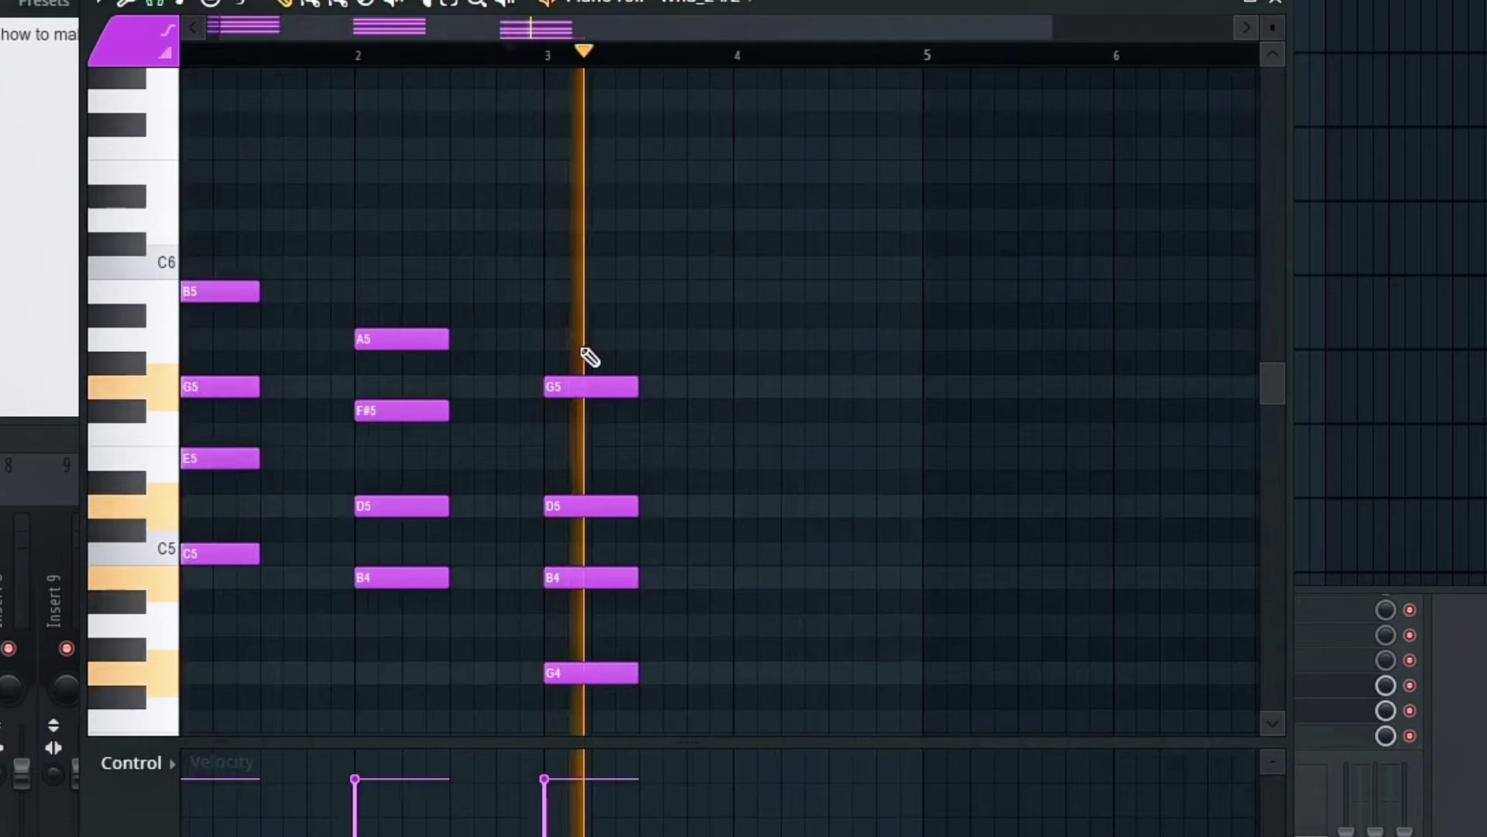
# Try a B5 note on top of the bar 3 chord, remove it and replay the progression
pyautogui.press('space')
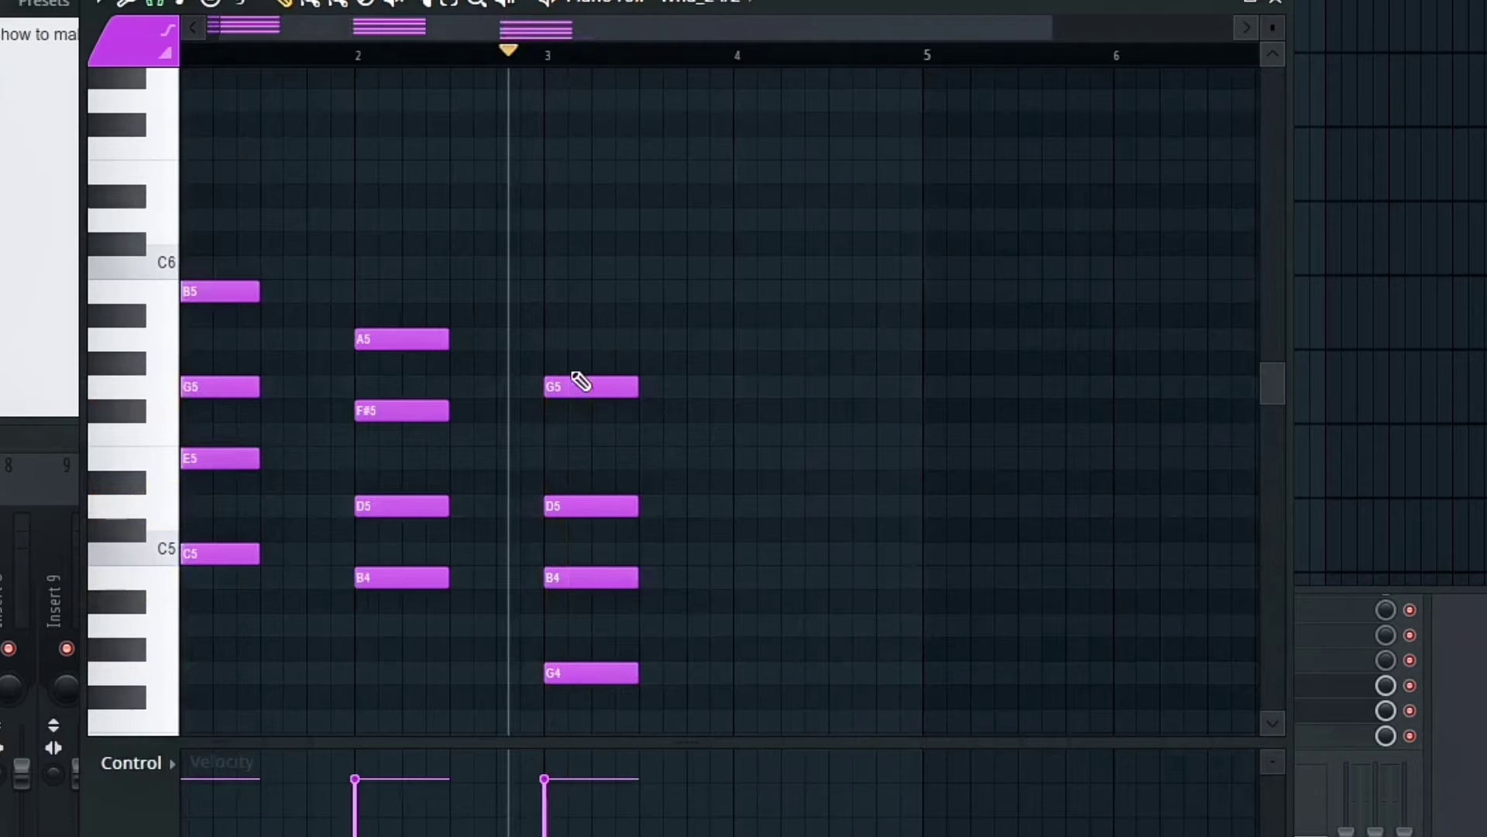
pyautogui.press('space')
pyautogui.press('space')
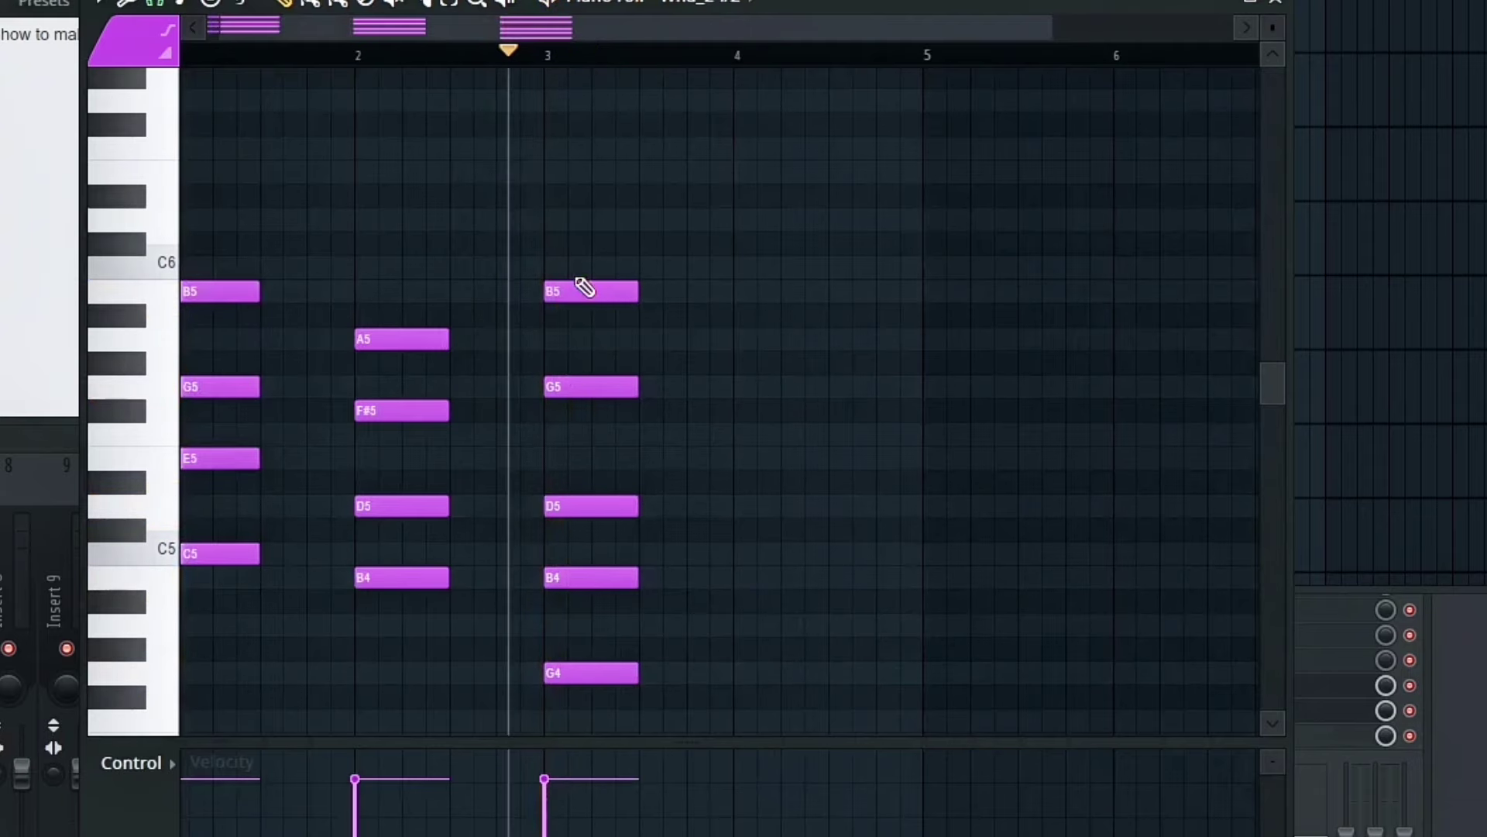
pyautogui.rightClick(581, 291)
pyautogui.press('space')
# Add a fourth chord of A4, C#5, E5 and A5 at bar 4 and play it back
pyautogui.scroll(3, 708, 633)
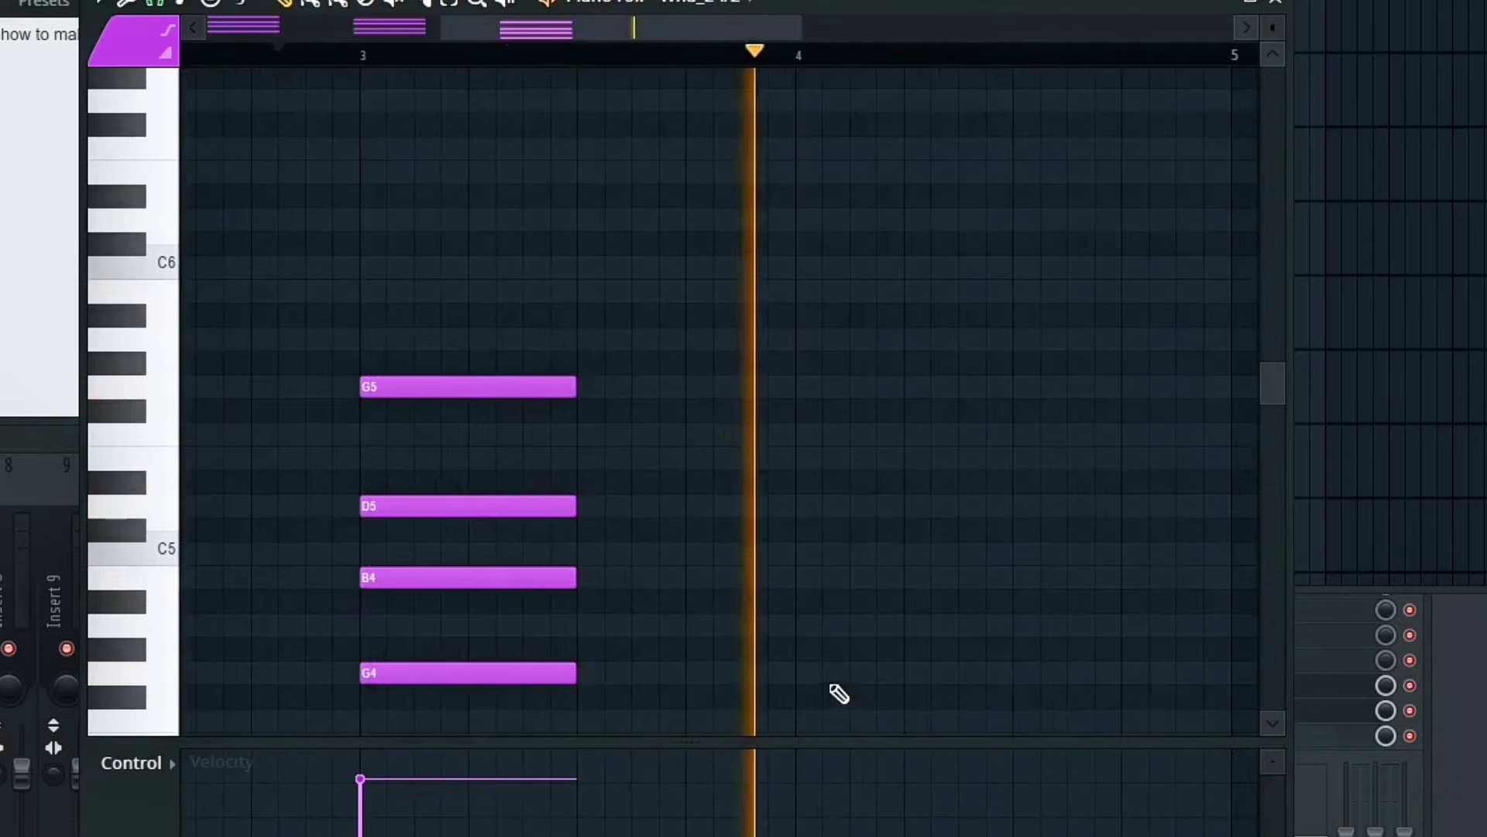
pyautogui.press('space')
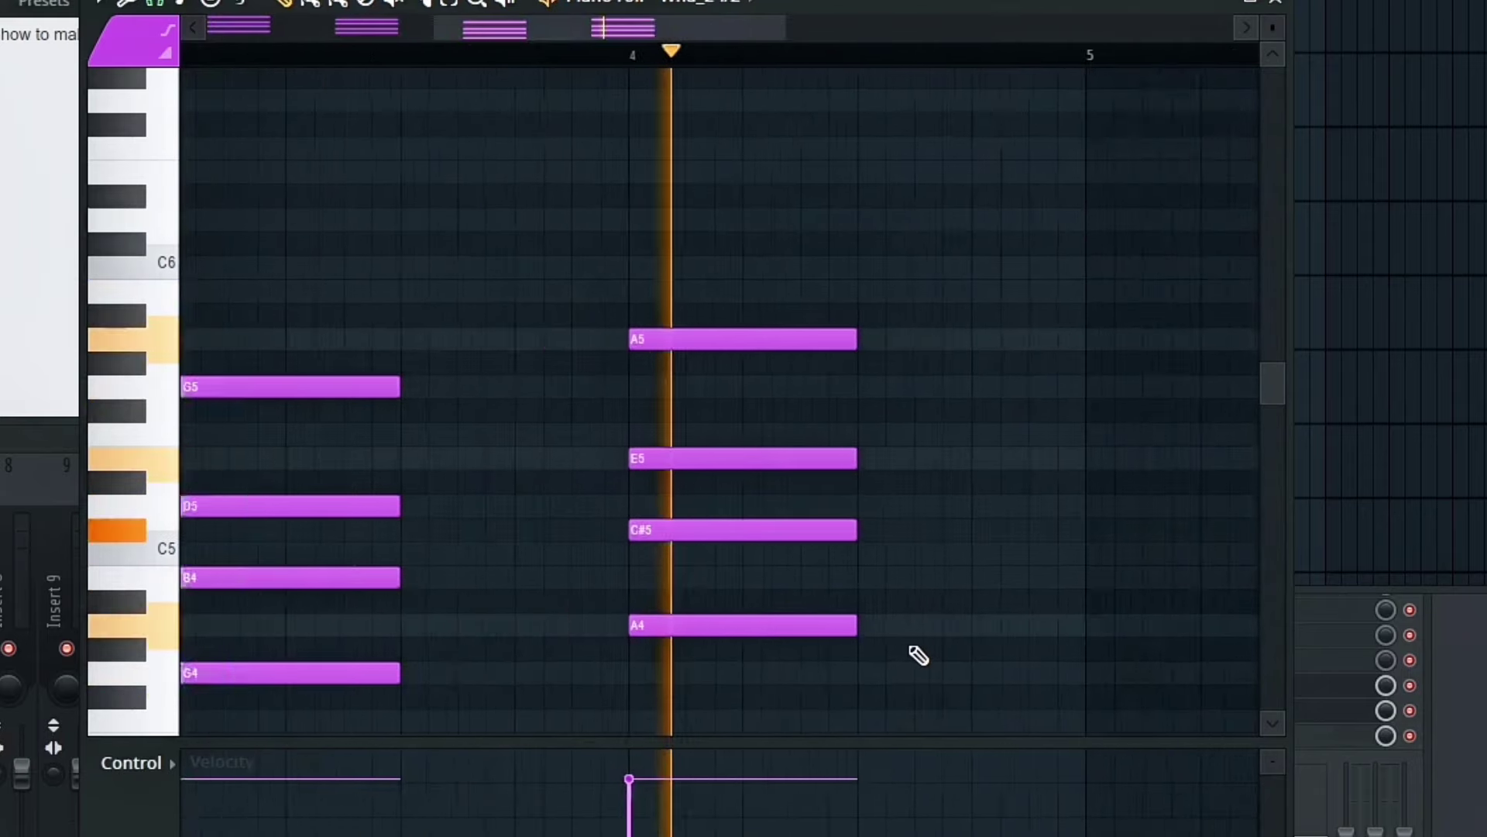
pyautogui.scroll(-1, 902, 637)
pyautogui.press('space')
# Add a chord of A#4, D5, F5 and A#5 in the second half of bar 4 and play the whole progression
pyautogui.moveTo(897, 629)
pyautogui.mouseDown()
pyautogui.moveTo(870, 615)
pyautogui.moveTo(878, 596)
pyautogui.mouseUp()
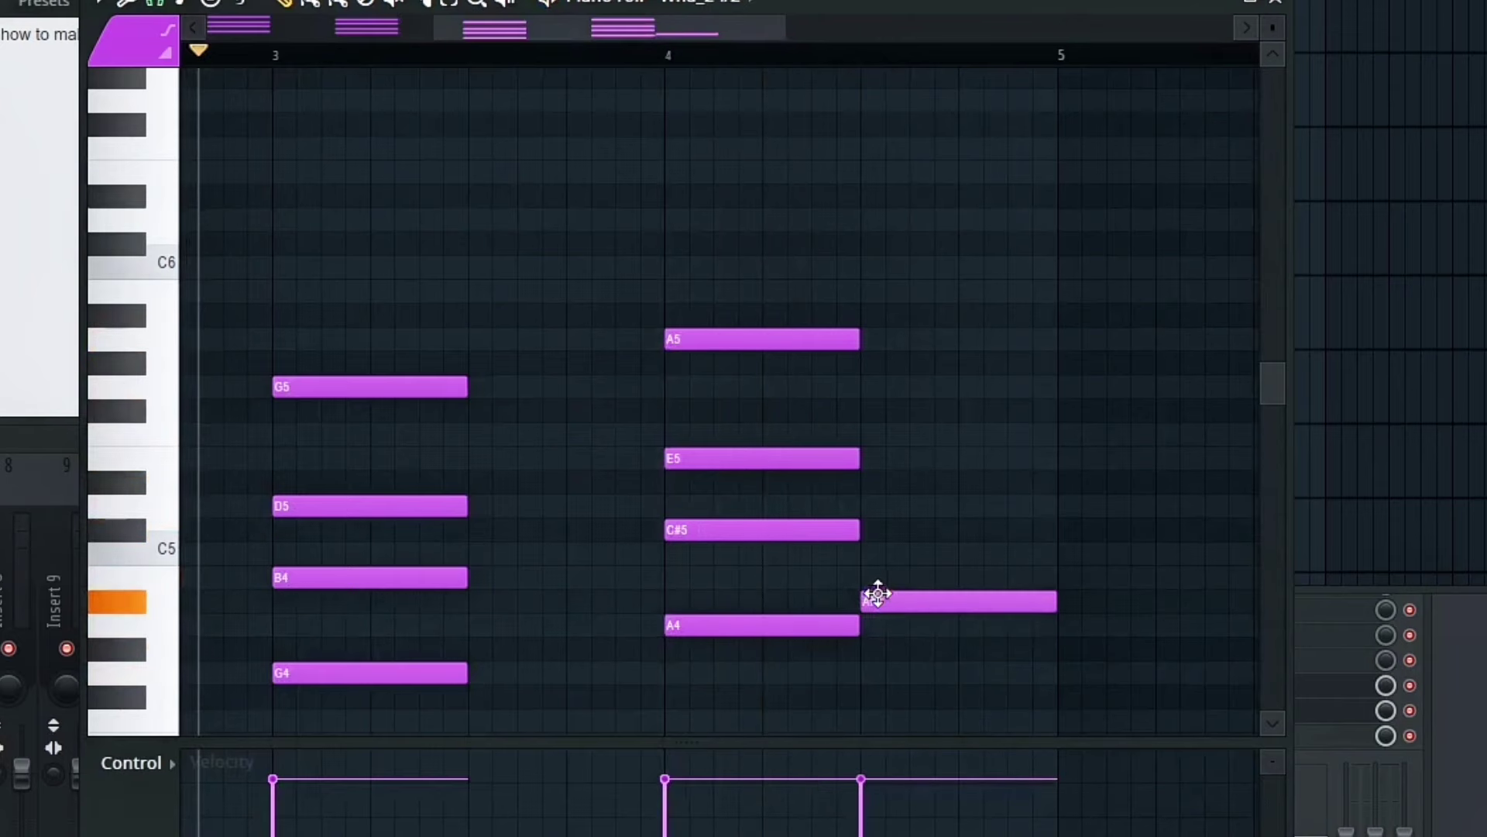
pyautogui.moveTo(884, 536); pyautogui.dragTo(867, 509)
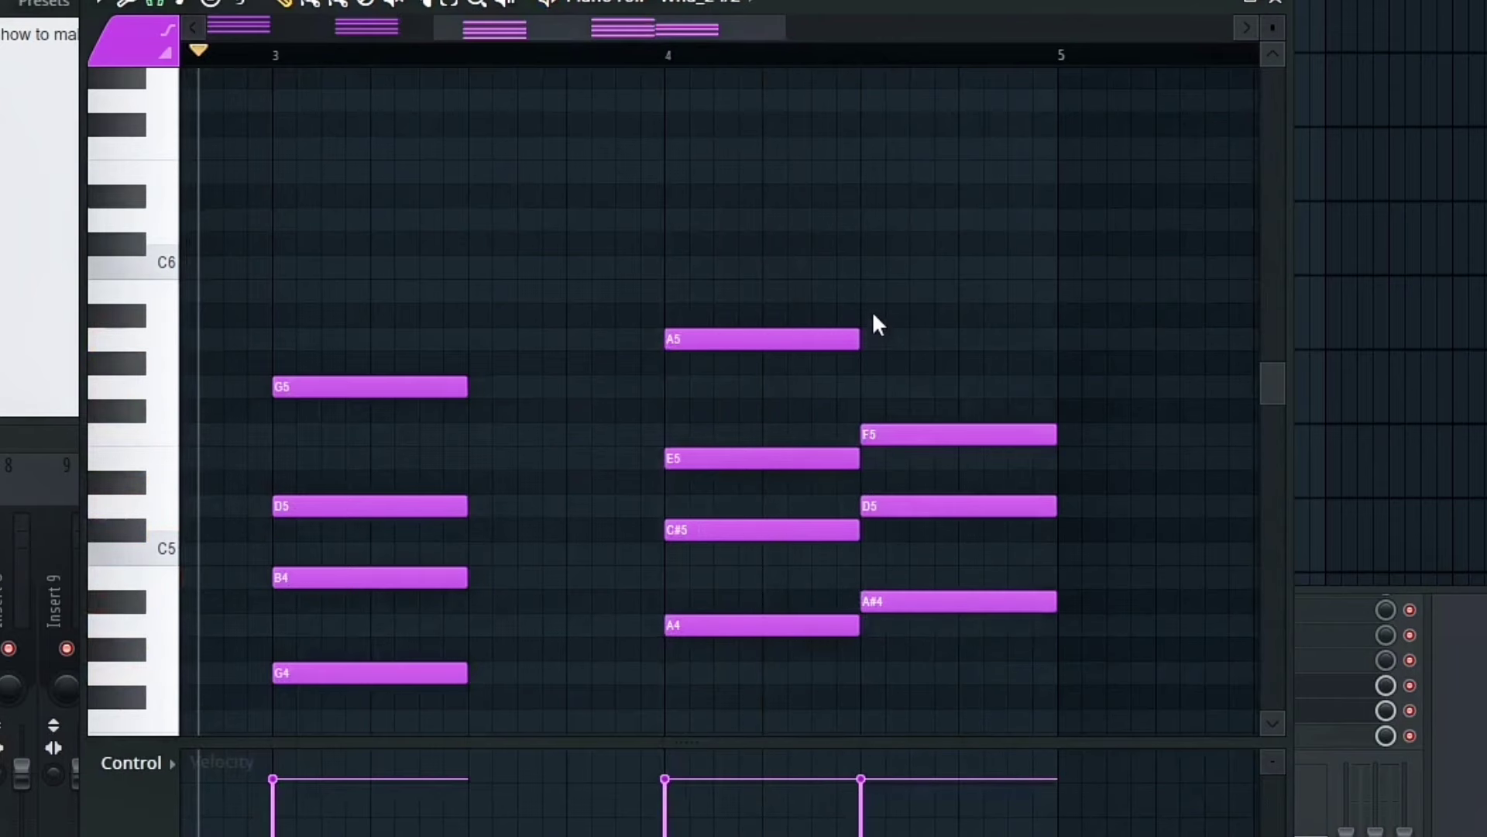
pyautogui.moveTo(870, 305); pyautogui.dragTo(871, 329)
pyautogui.press('space')
pyautogui.scroll(5, 767, 426)
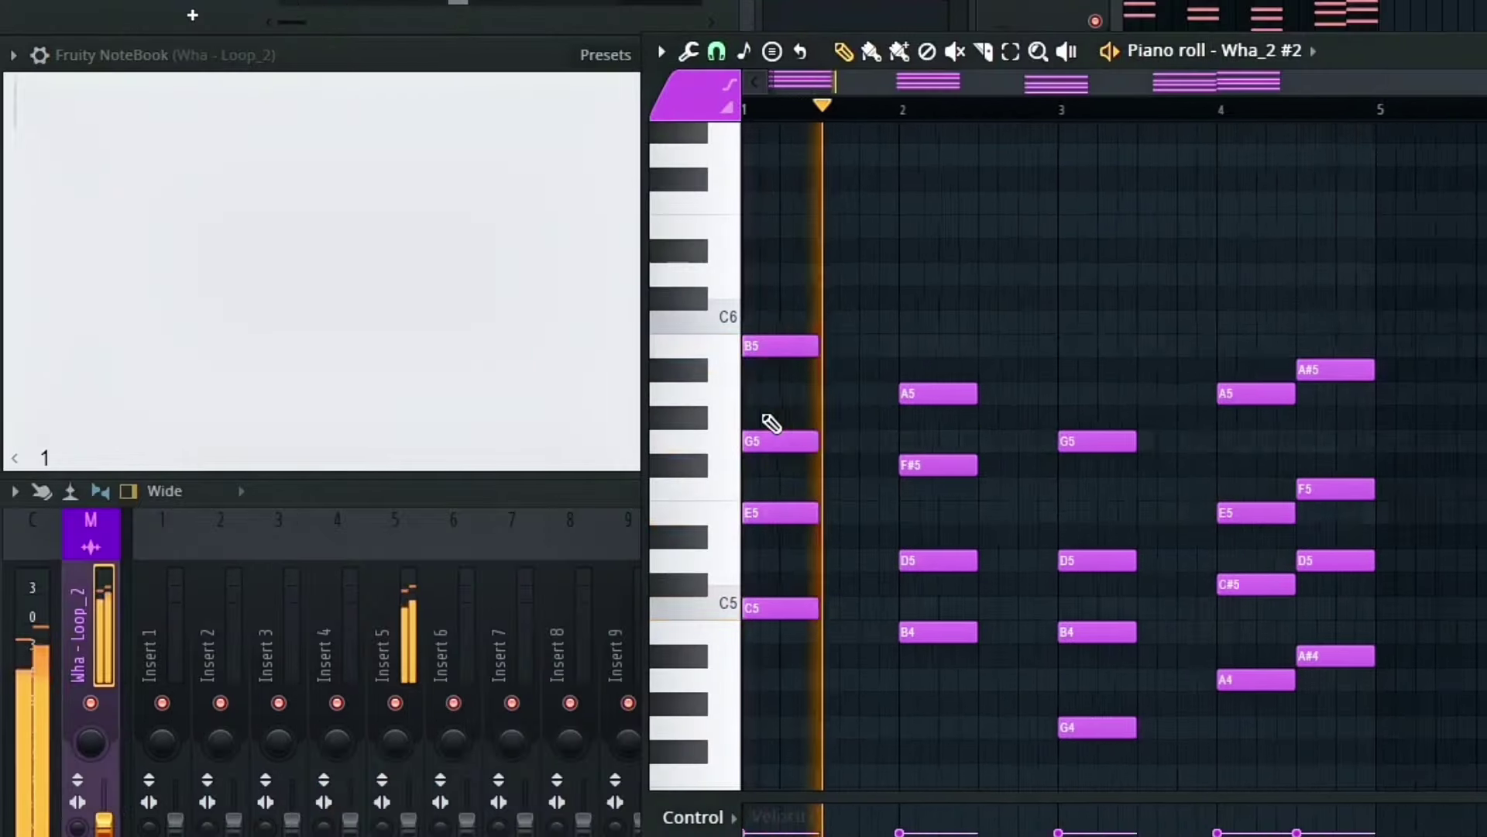
pyautogui.scroll(-5, 771, 425)
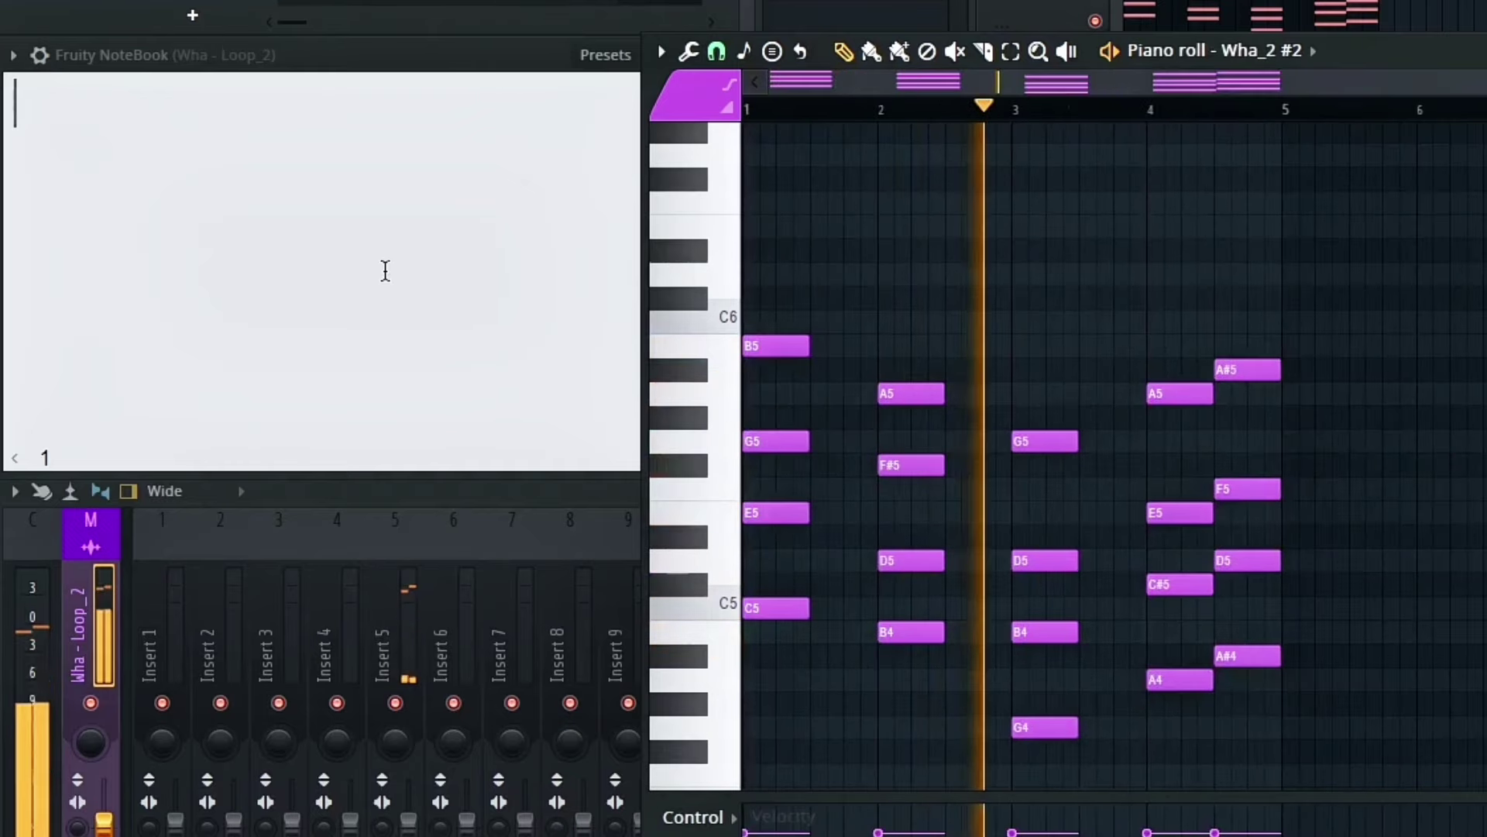
# Write "heres what i made" in the Fruity NoteBook
pyautogui.click(371, 267)
pyautogui.write('heres wha')
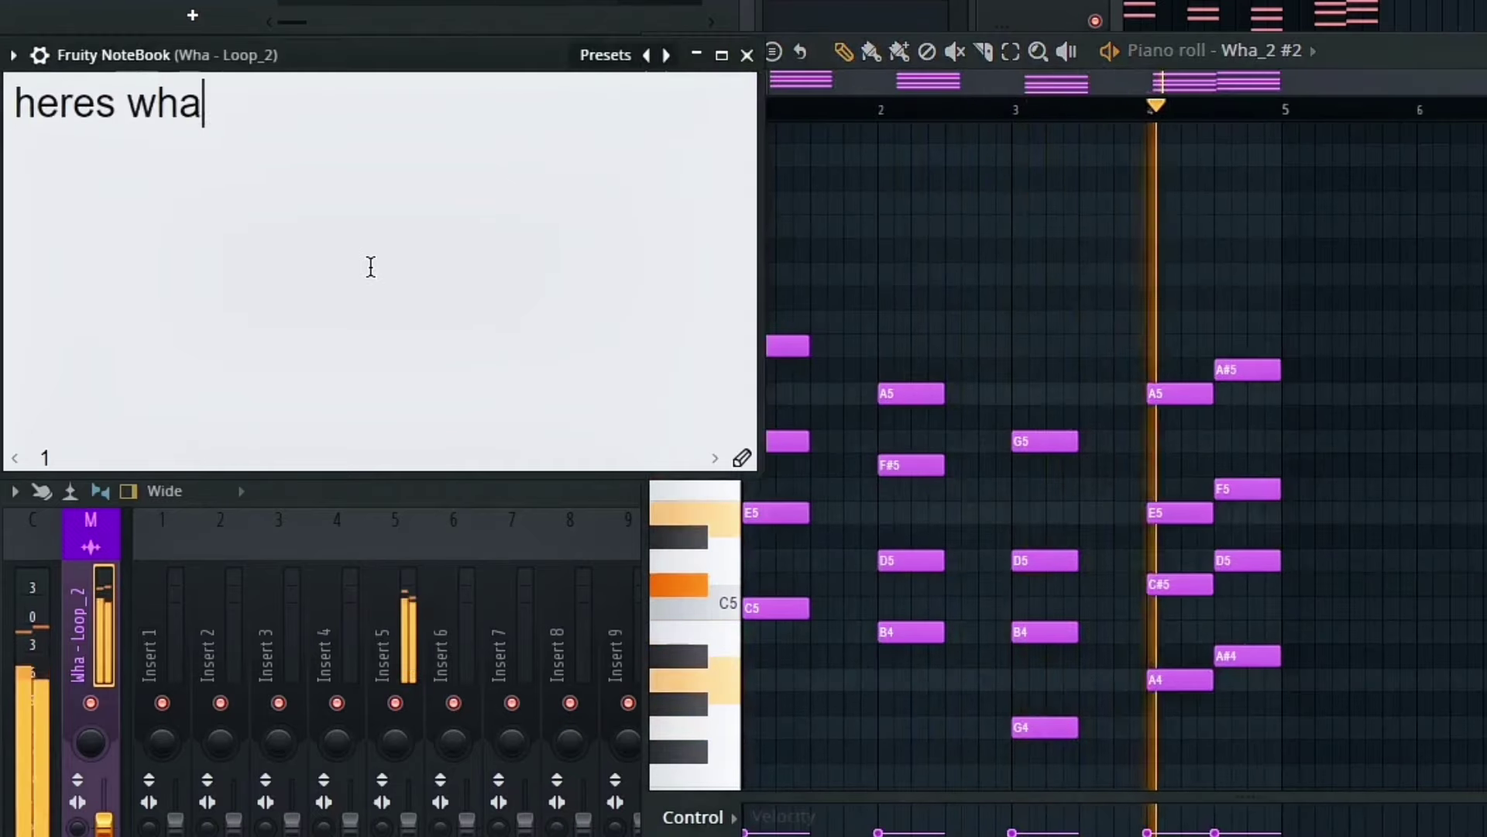
pyautogui.write('t i made')
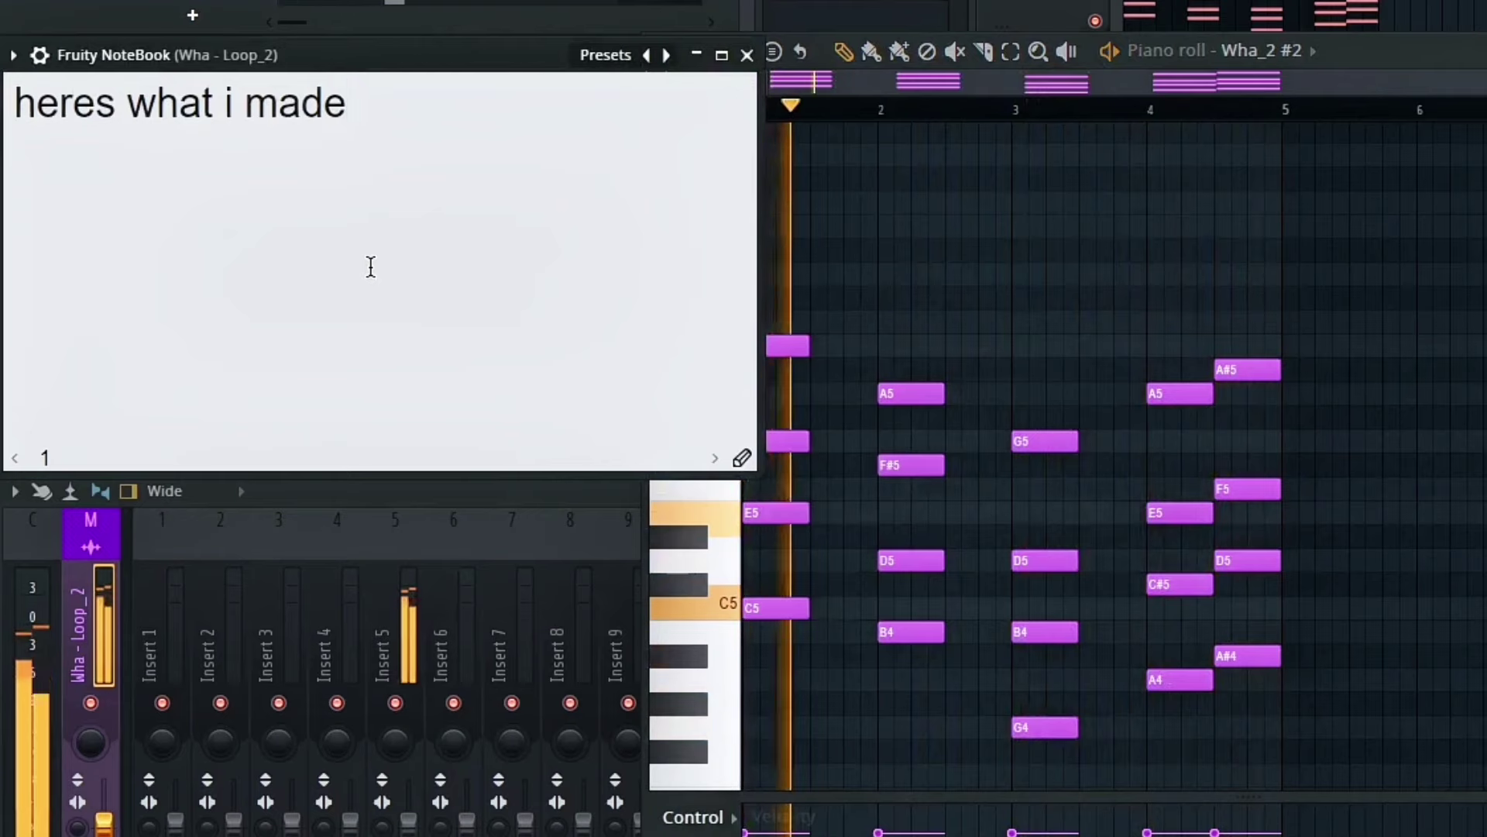
pyautogui.click(1470, 318)
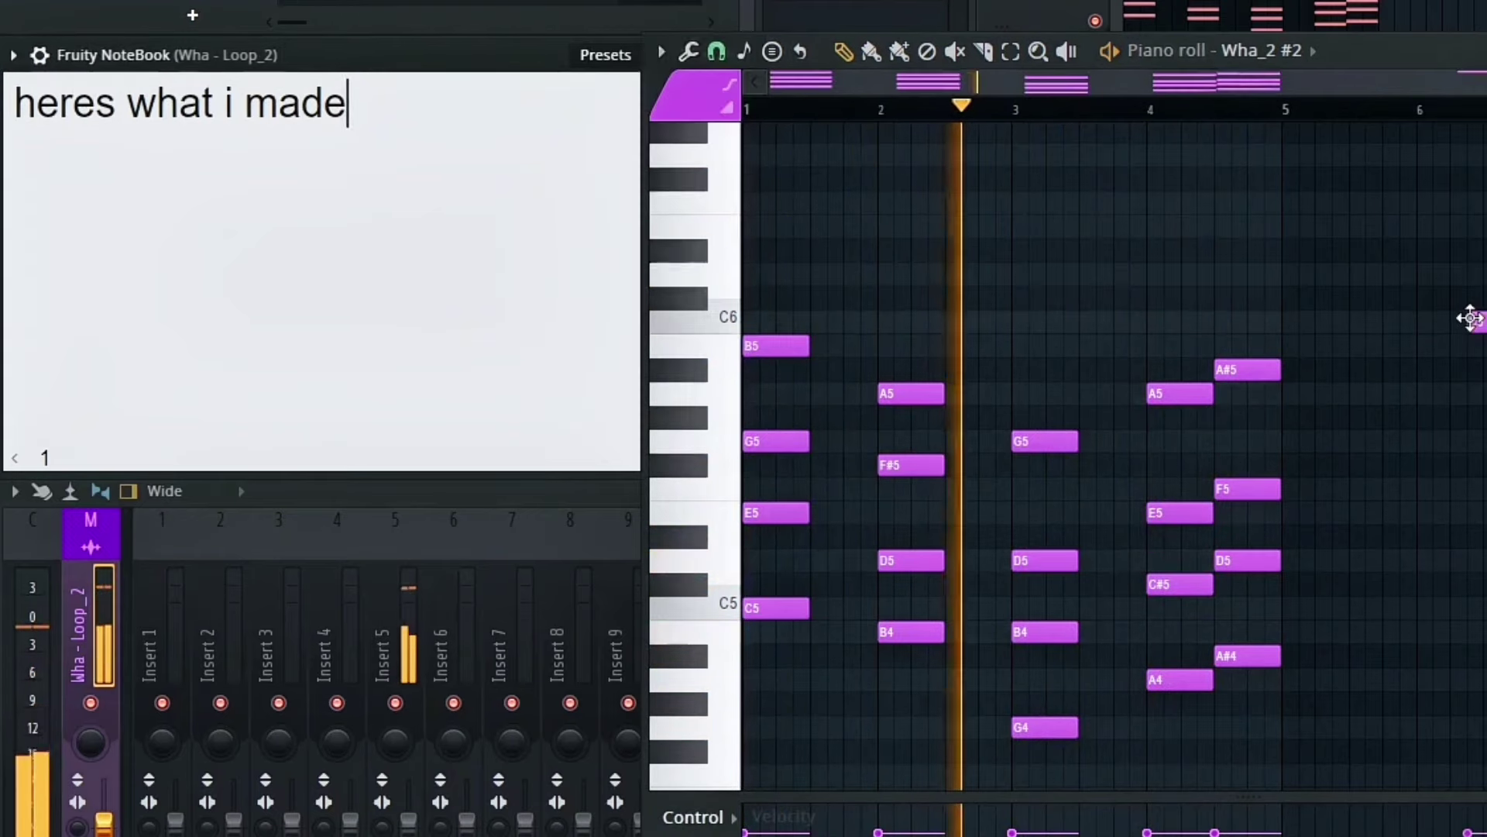
pyautogui.rightClick(1470, 318)
pyautogui.hotkey('ctrl', 'a')
# Audition the Pew Pew Pew Pew, MAD Aw Seriously, Leafy Dodging and Leafy scream samples for a bass sound
pyautogui.scroll(-3, 1319, 464)
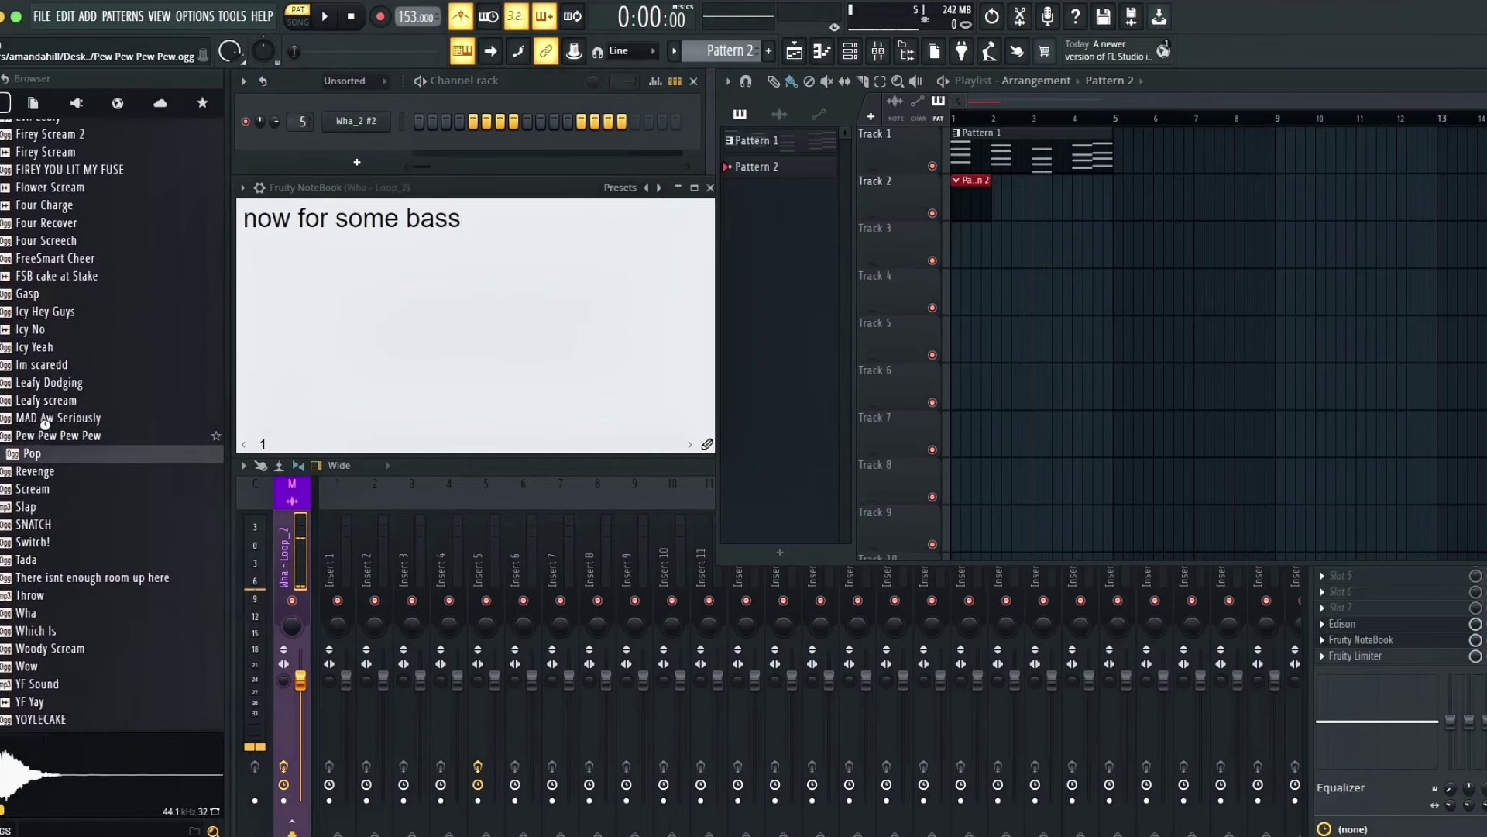
pyautogui.click(47, 433)
pyautogui.click(51, 419)
pyautogui.scroll(2, 49, 457)
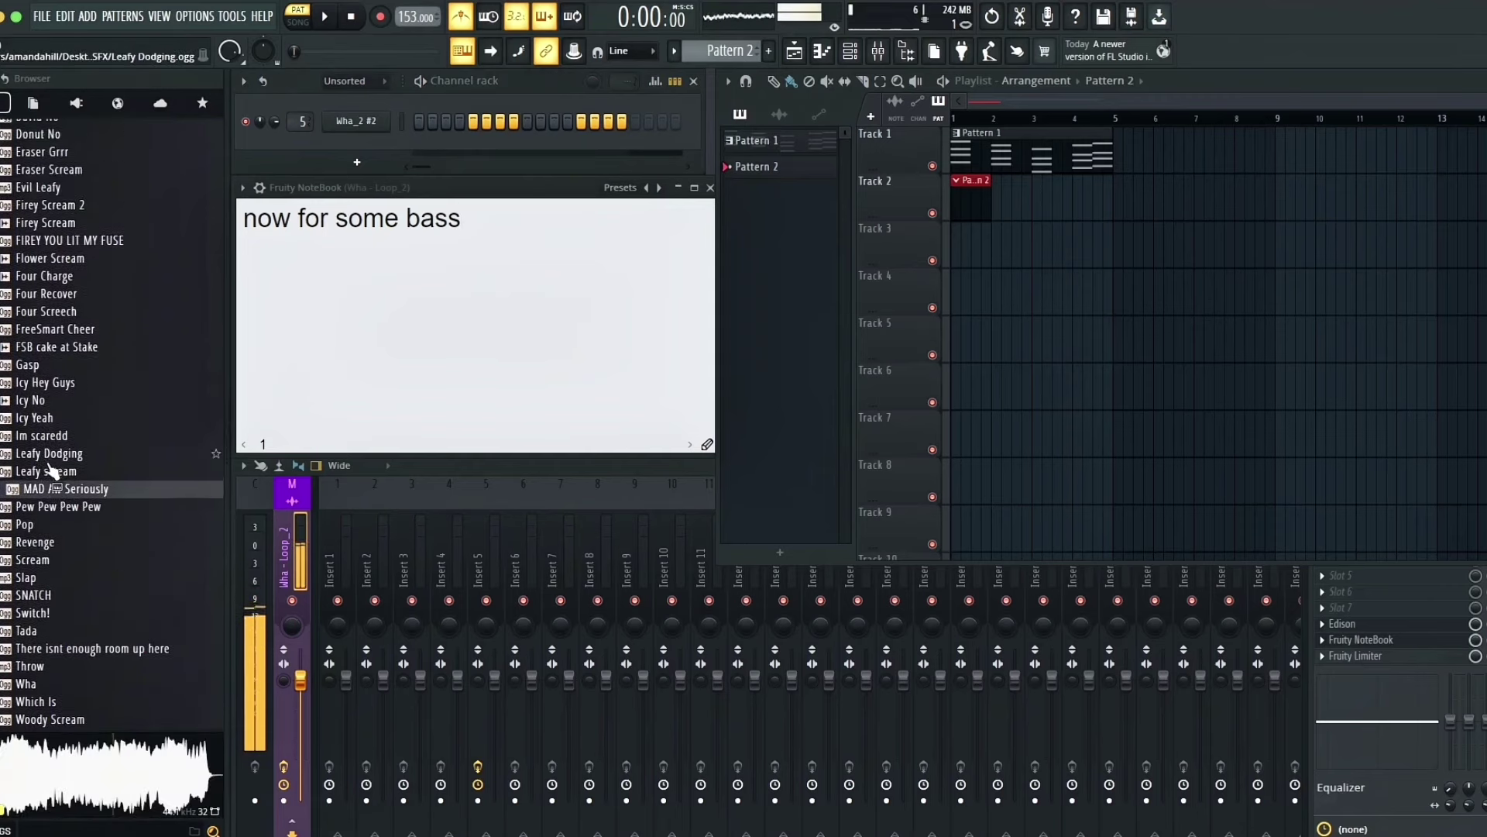
pyautogui.click(51, 471)
pyautogui.click(52, 455)
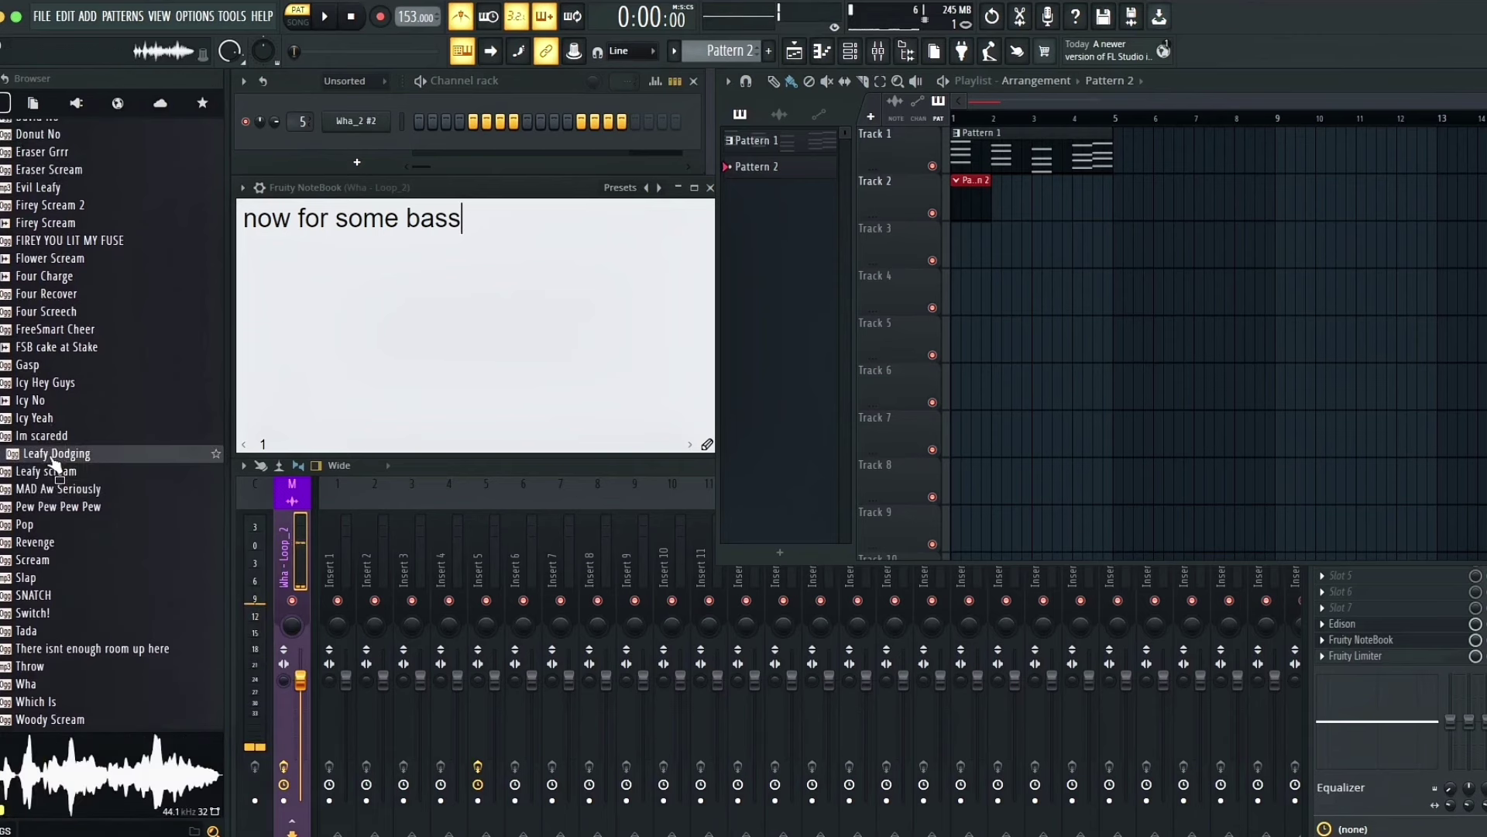
pyautogui.click(49, 474)
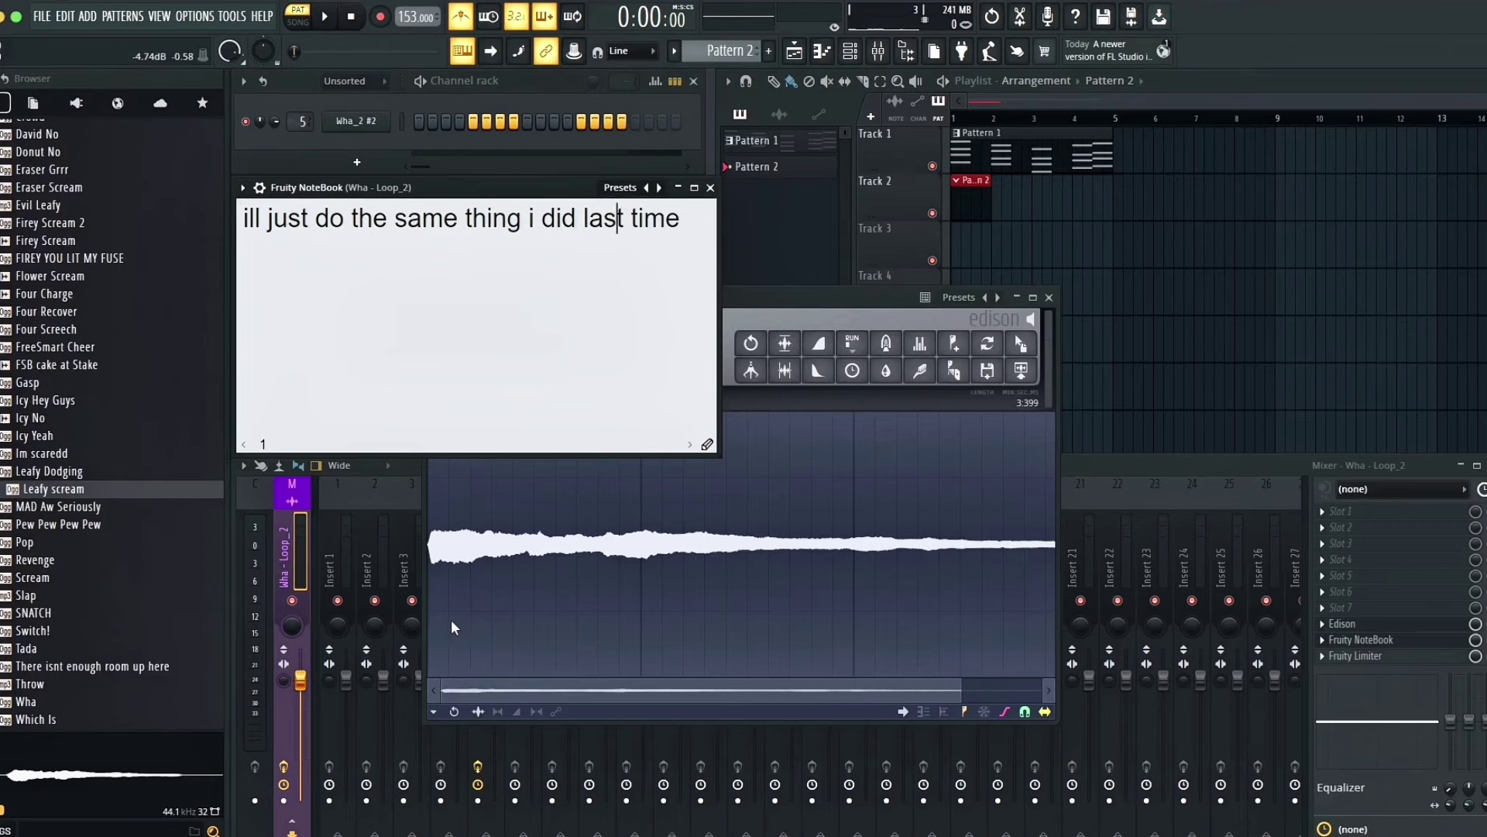
# Select a very short section of the Leafy scream waveform in Edison to use as a loop
pyautogui.click(451, 627)
pyautogui.scroll(15, 430, 588)
pyautogui.moveTo(540, 567); pyautogui.dragTo(551, 566)
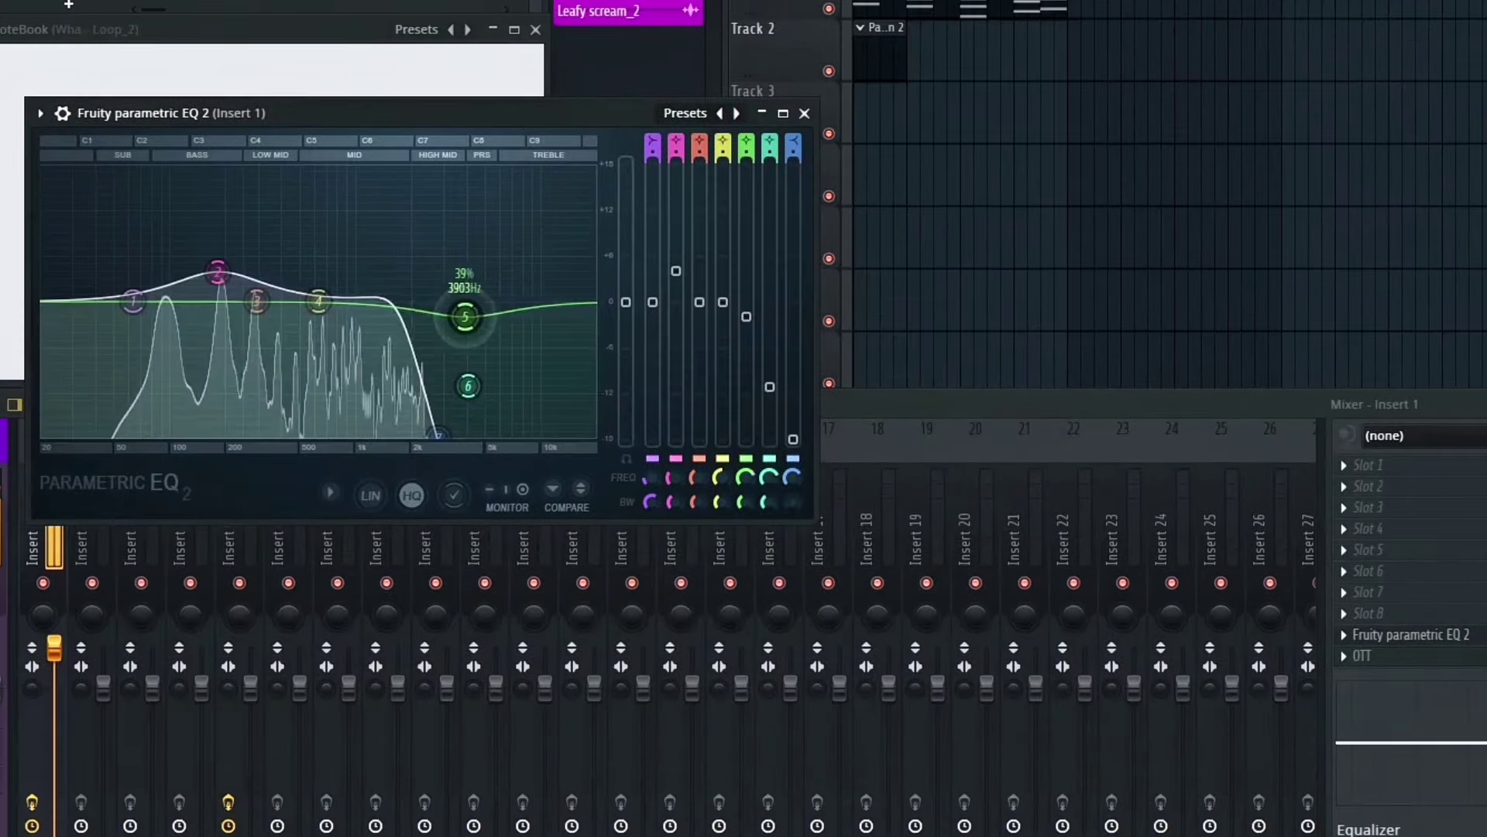
# Lower bands 5 and 6 in Fruity parametric EQ 2 on Insert 1 to cut the bass sound's highs
pyautogui.moveTo(465, 317); pyautogui.dragTo(467, 318)
pyautogui.moveTo(468, 385); pyautogui.dragTo(515, 436)
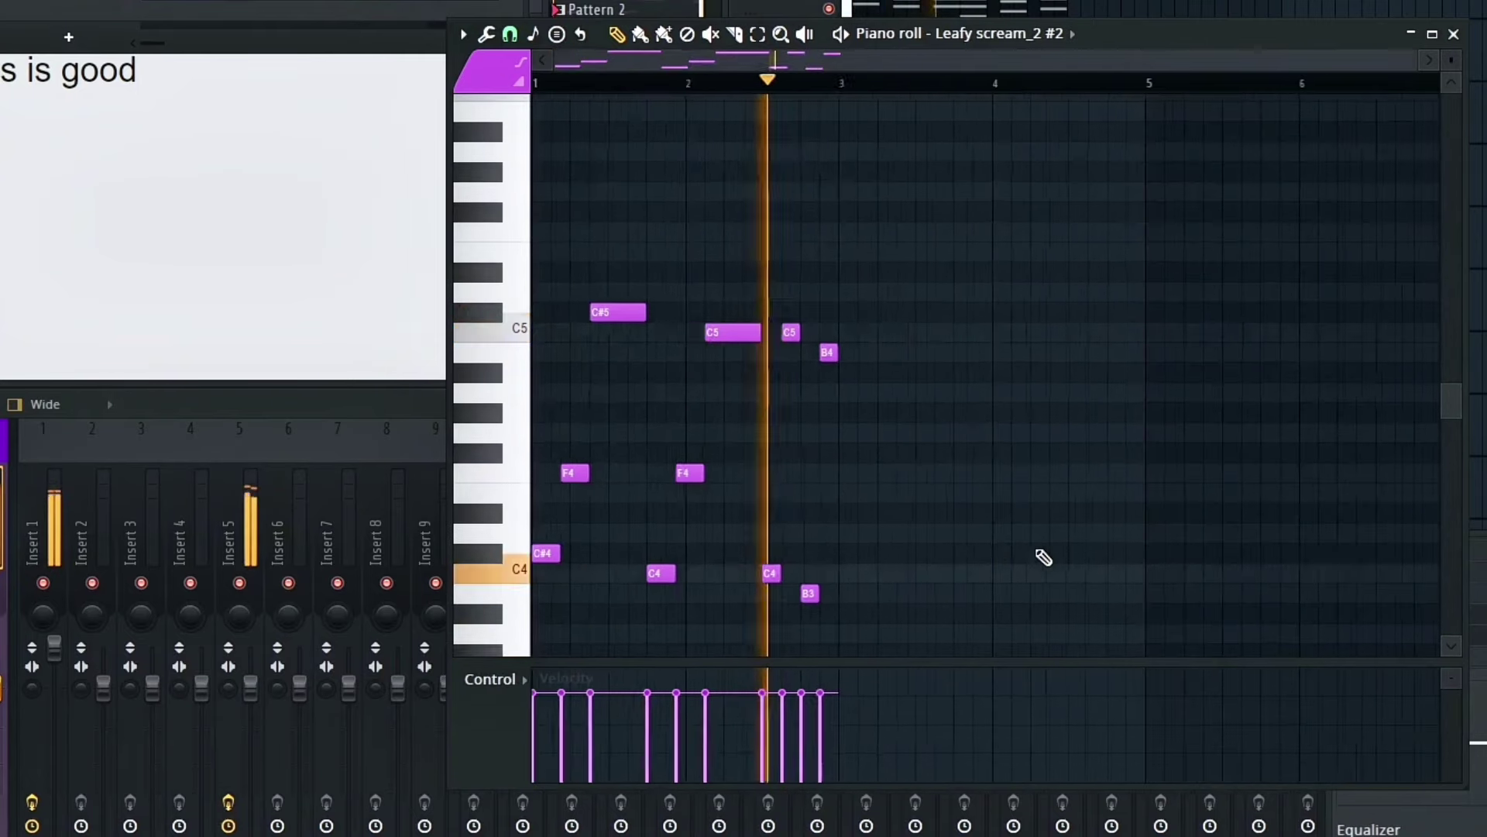
# Duplicate the two-bar Leafy scream bass line at bar 3 and transpose the copy down so it starts on A#3
pyautogui.hotkey('ctrl', 'b')
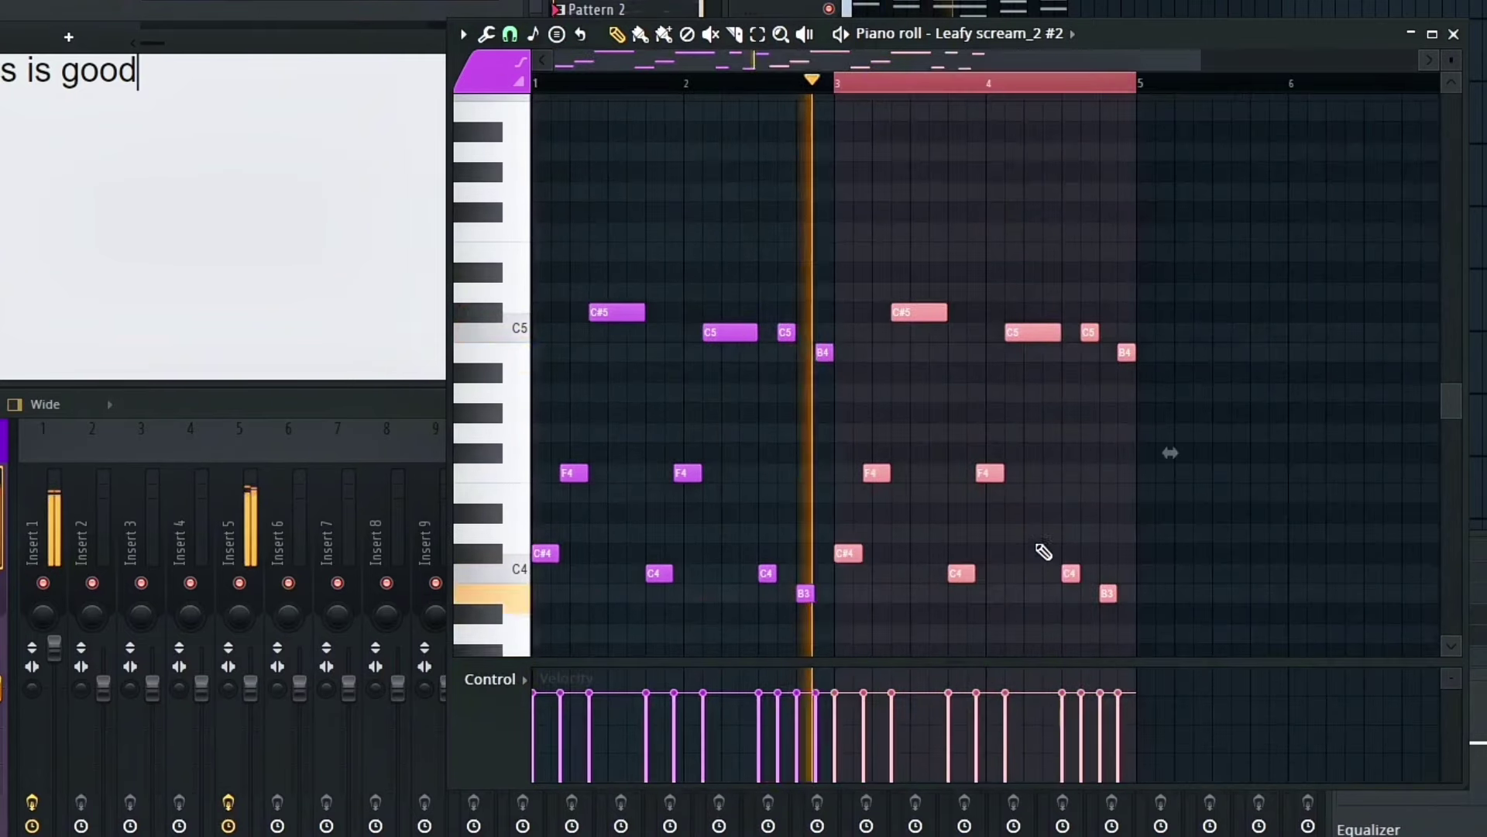
pyautogui.press('space')
pyautogui.moveTo(837, 552); pyautogui.dragTo(837, 613)
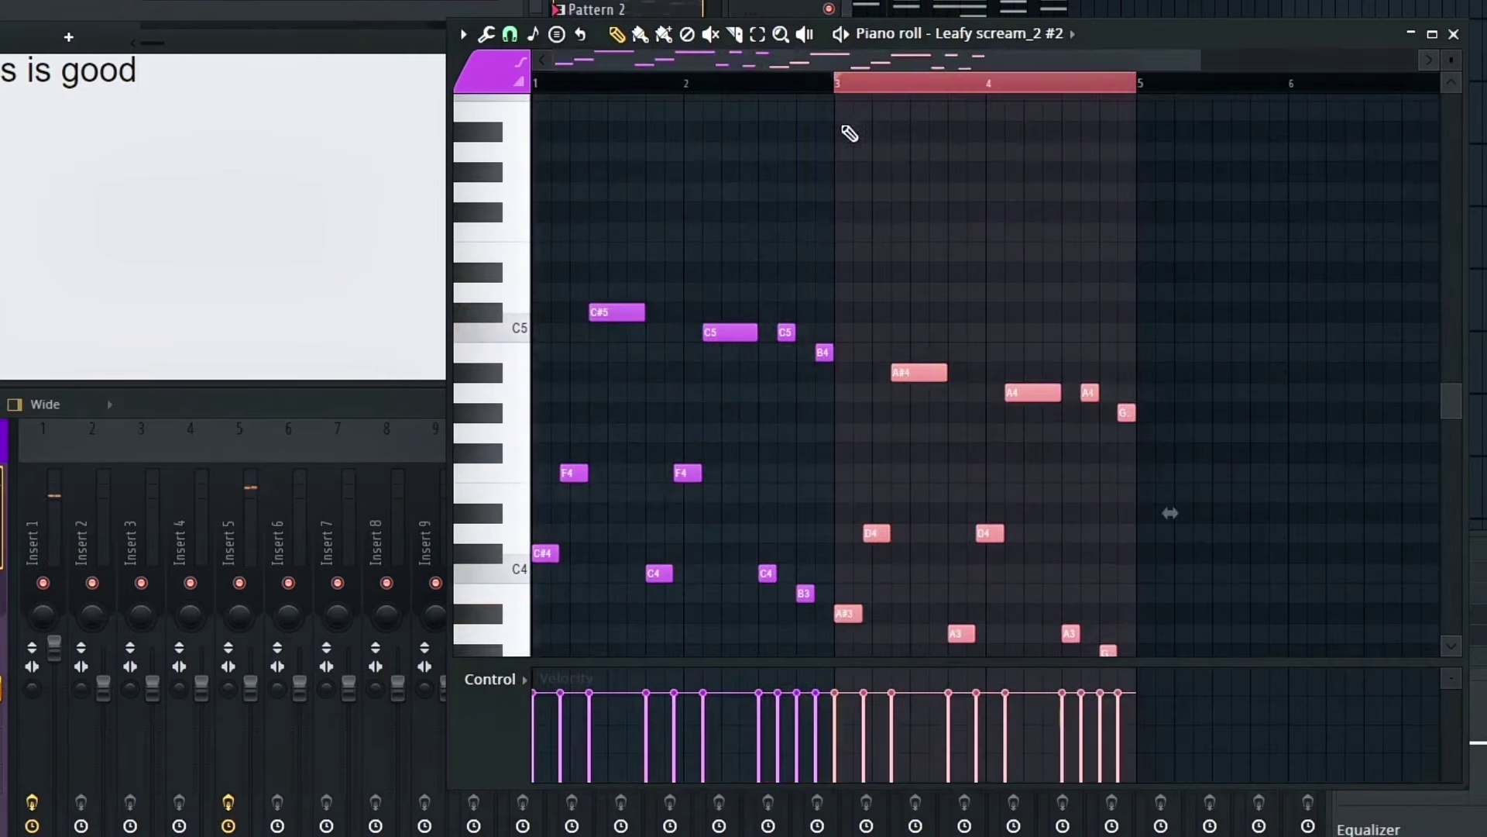
pyautogui.click(808, 87)
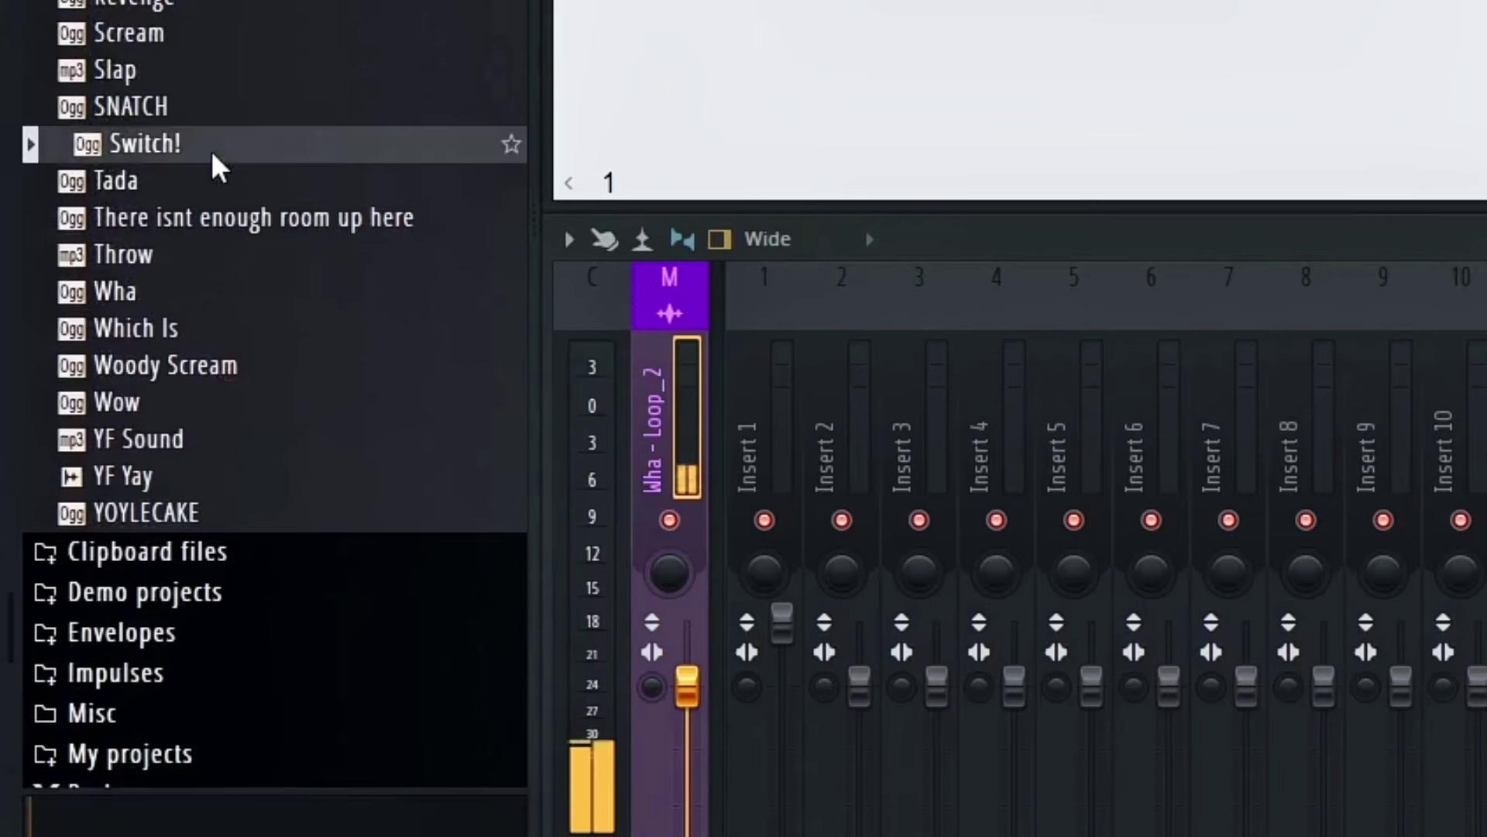
# Audition the Switch!, Which Is, YF Yay and YF Sound samples in the browser
pyautogui.click(213, 144)
pyautogui.scroll(4, 271, 348)
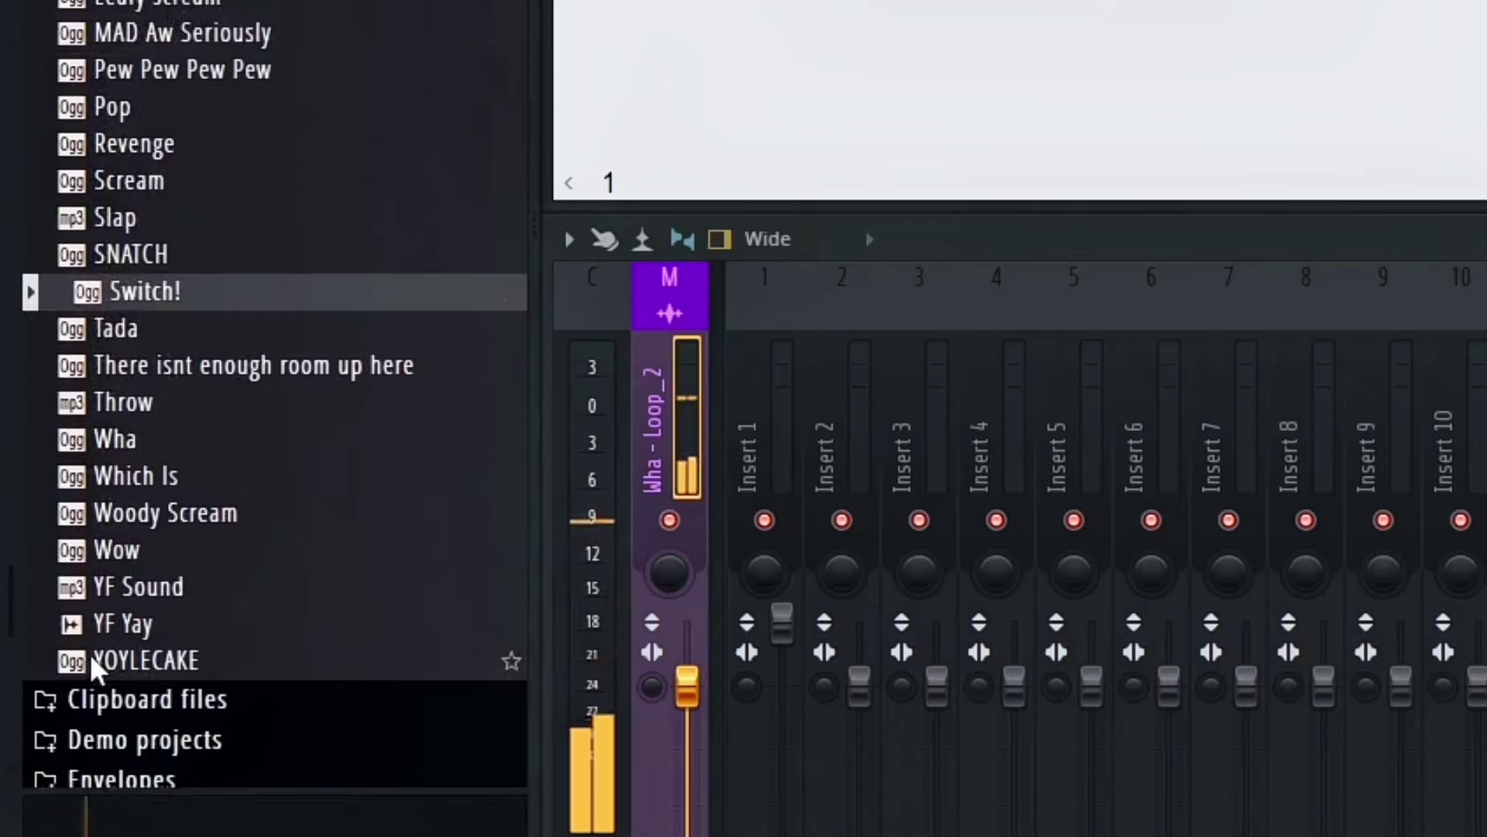
pyautogui.scroll(5, 99, 645)
pyautogui.scroll(-4, 116, 543)
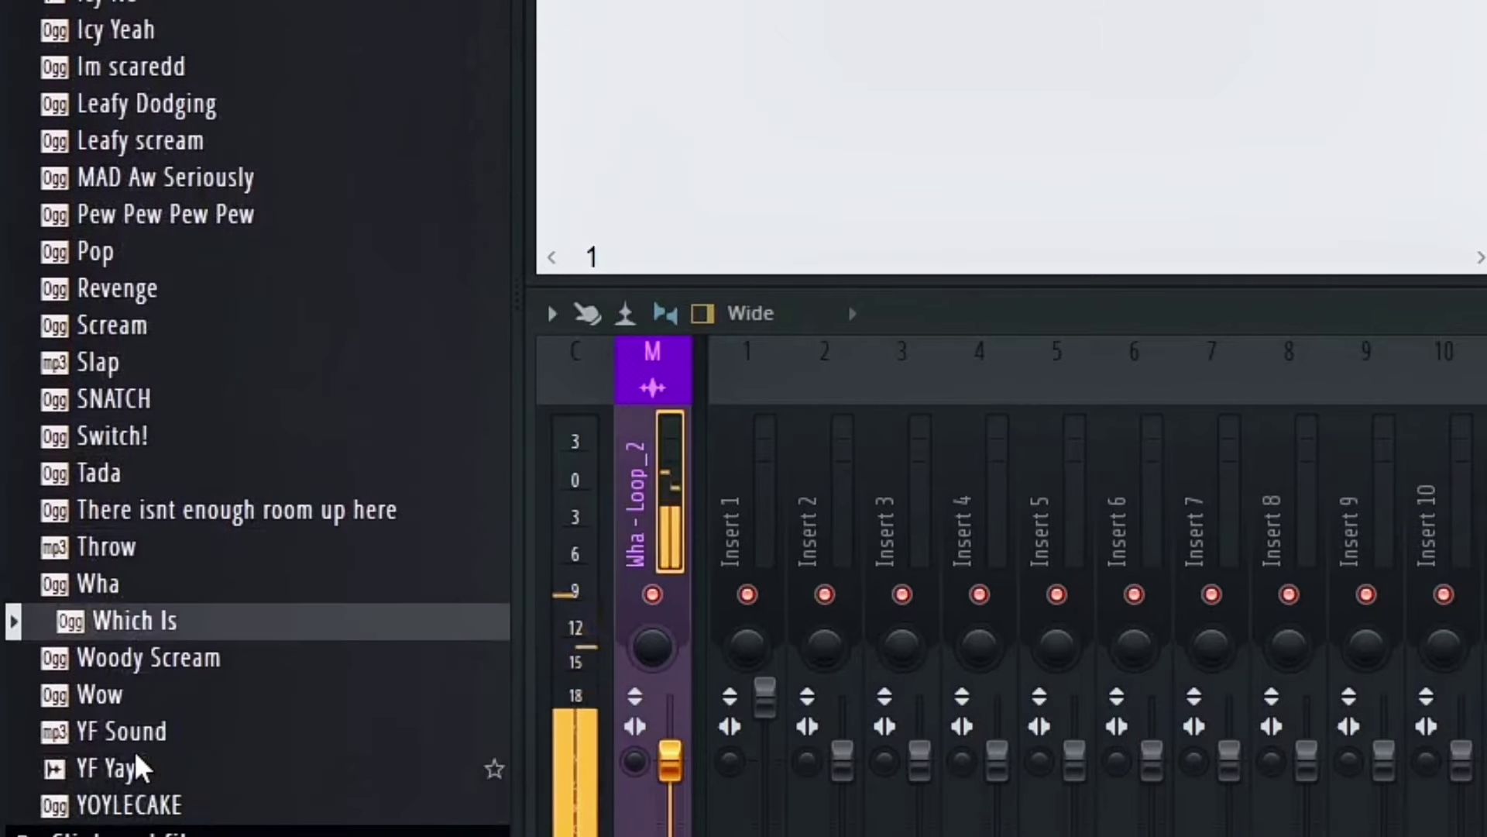
pyautogui.click(135, 756)
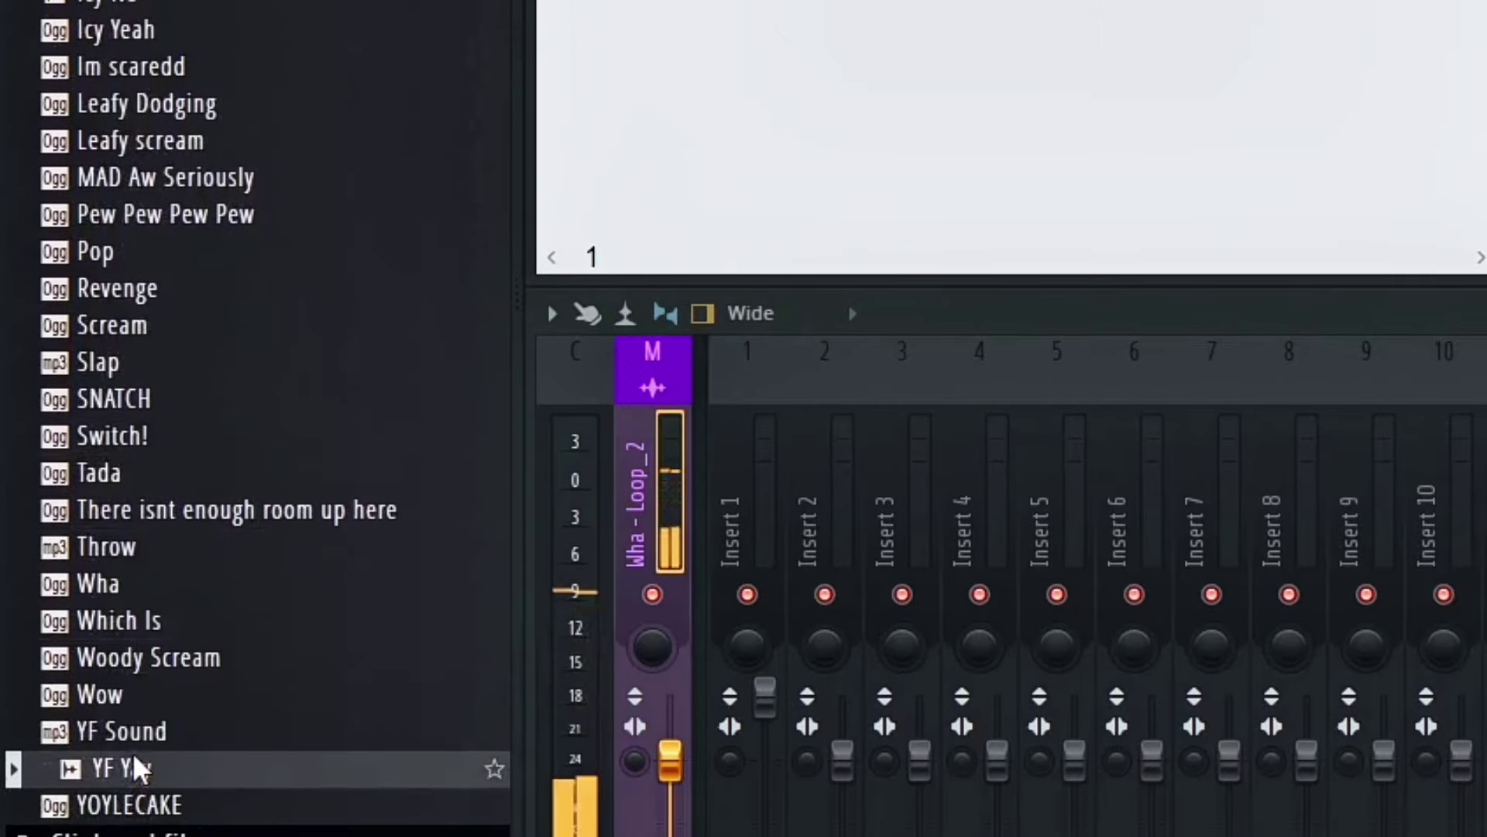
pyautogui.click(141, 730)
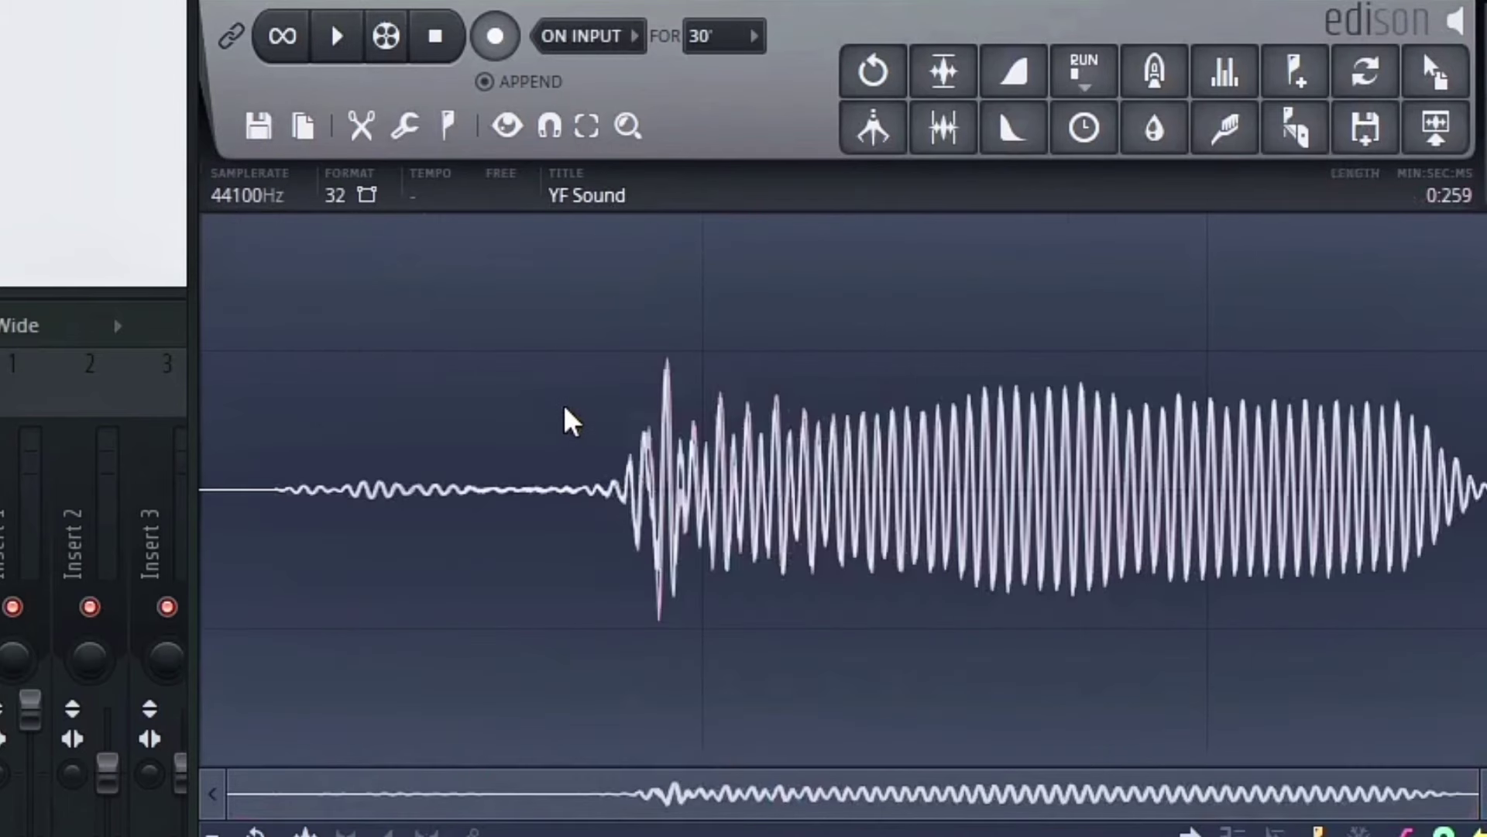
# Preview YF Sound in Edison, move the YF Sound_2 sample start later and check its envelope settings
pyautogui.press('space')
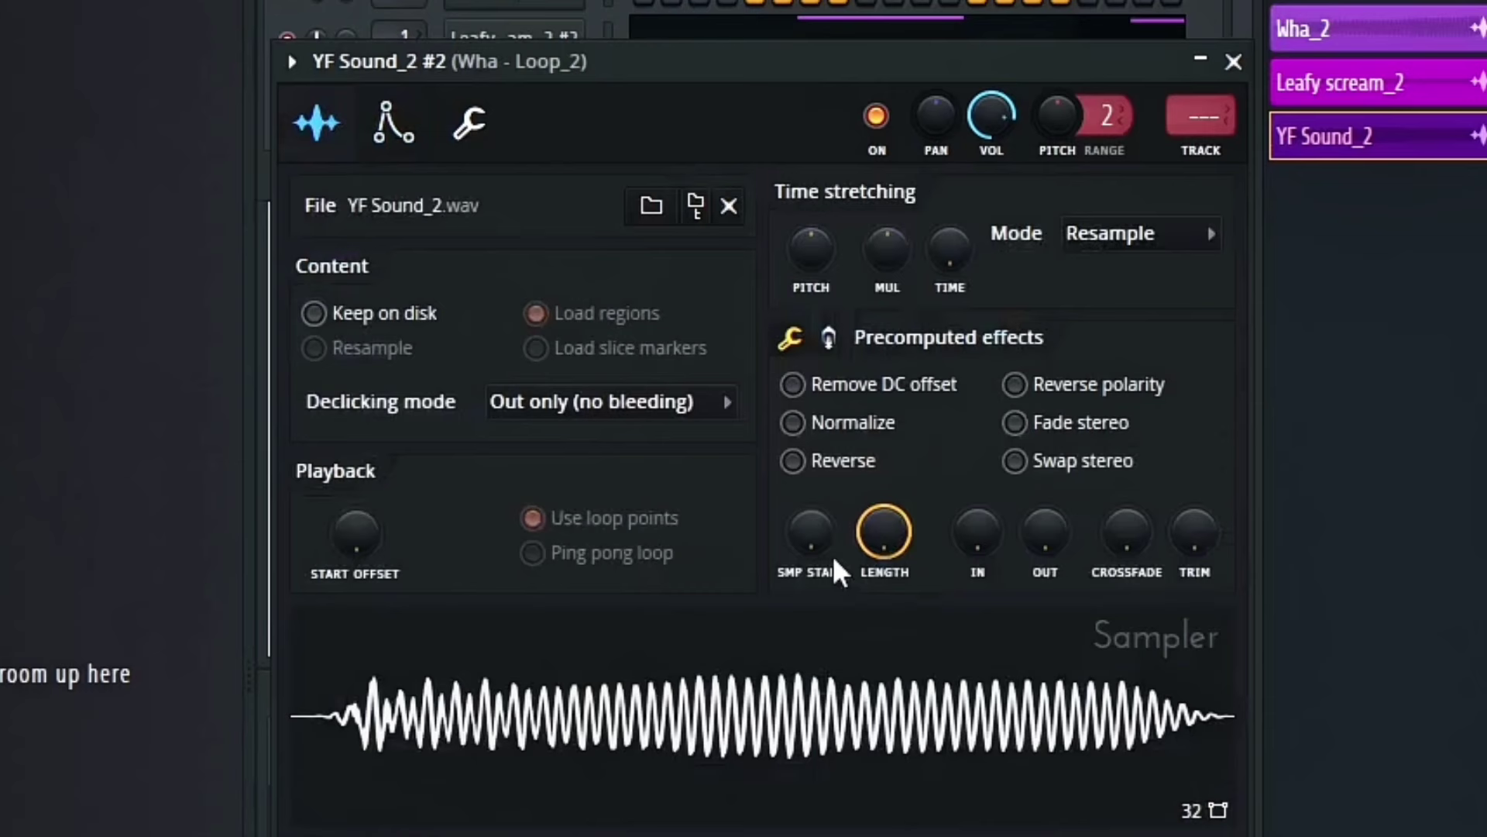
pyautogui.moveTo(812, 546); pyautogui.dragTo(812, 516)
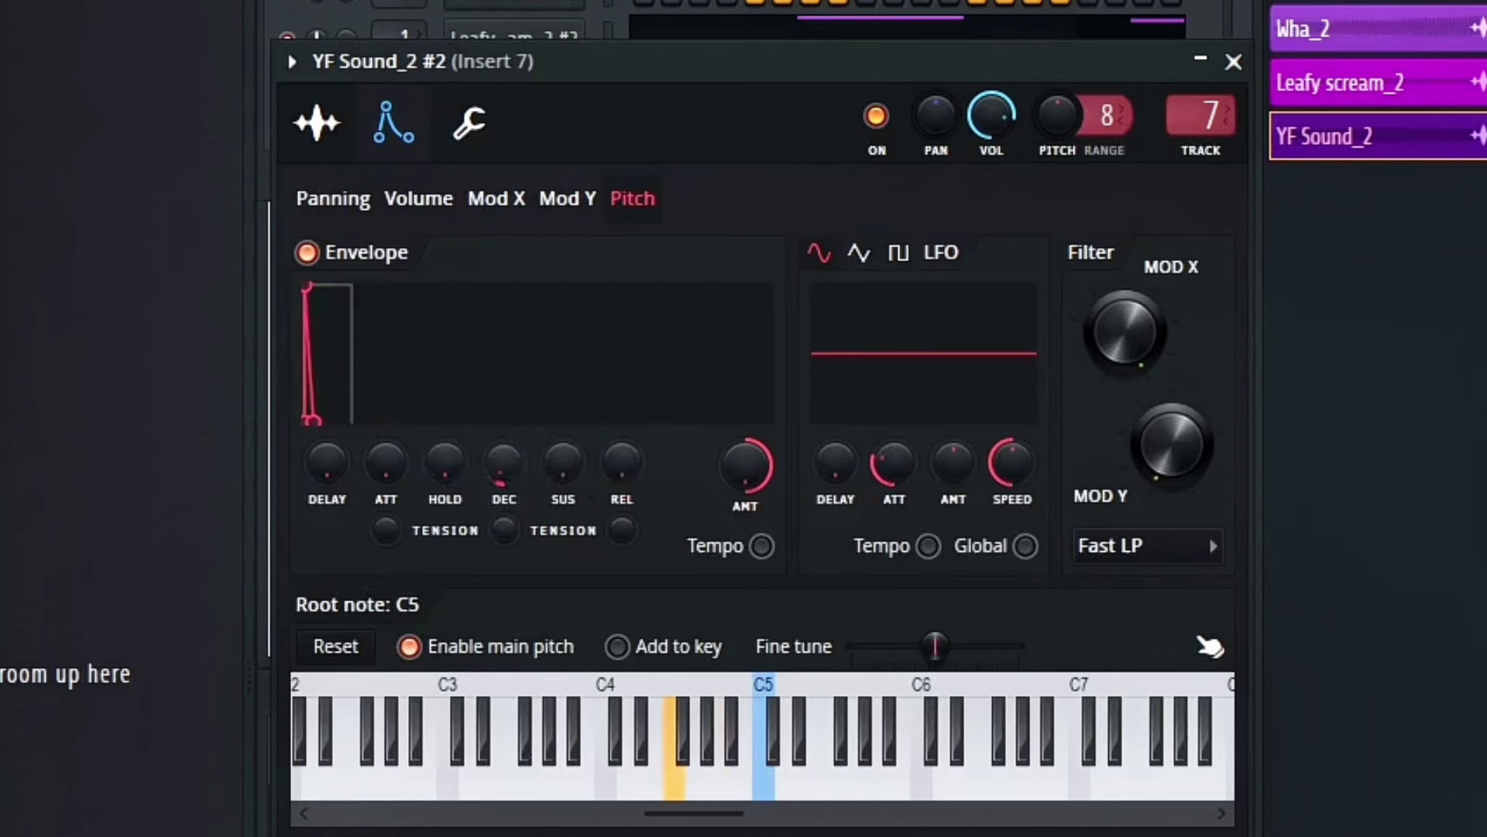
pyautogui.click(328, 127)
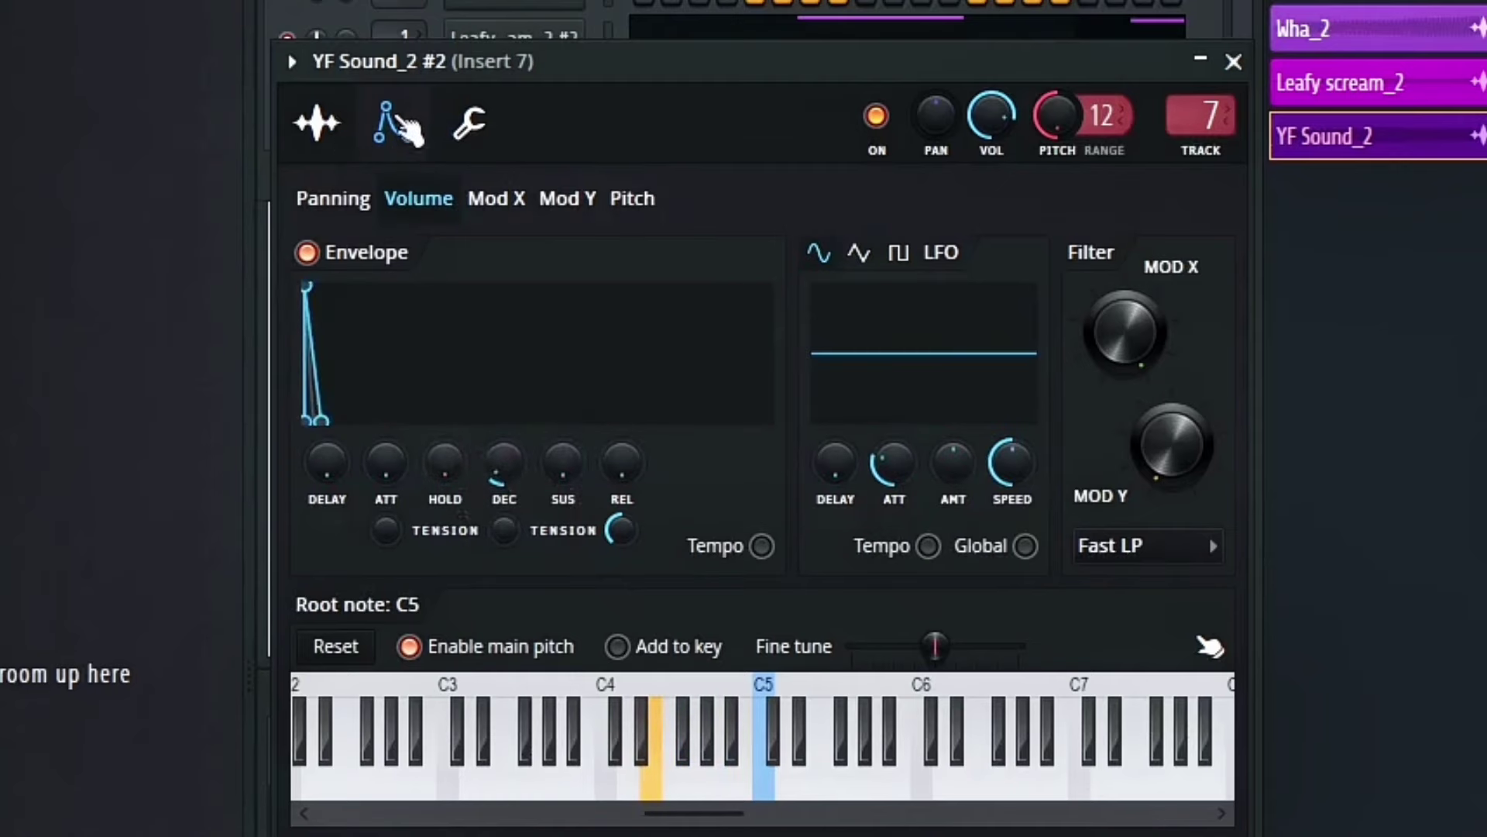
pyautogui.click(318, 112)
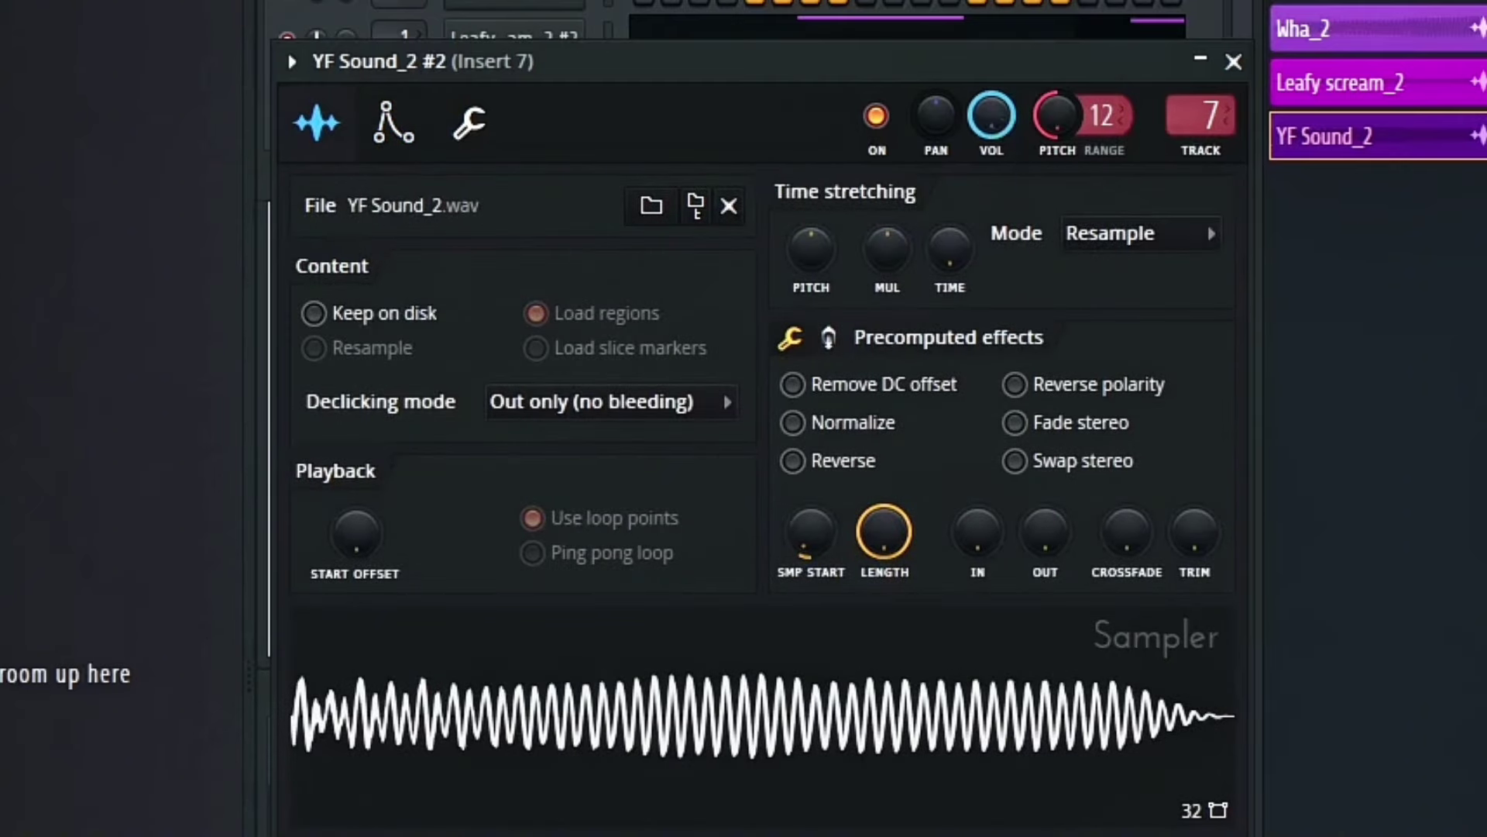
pyautogui.click(384, 124)
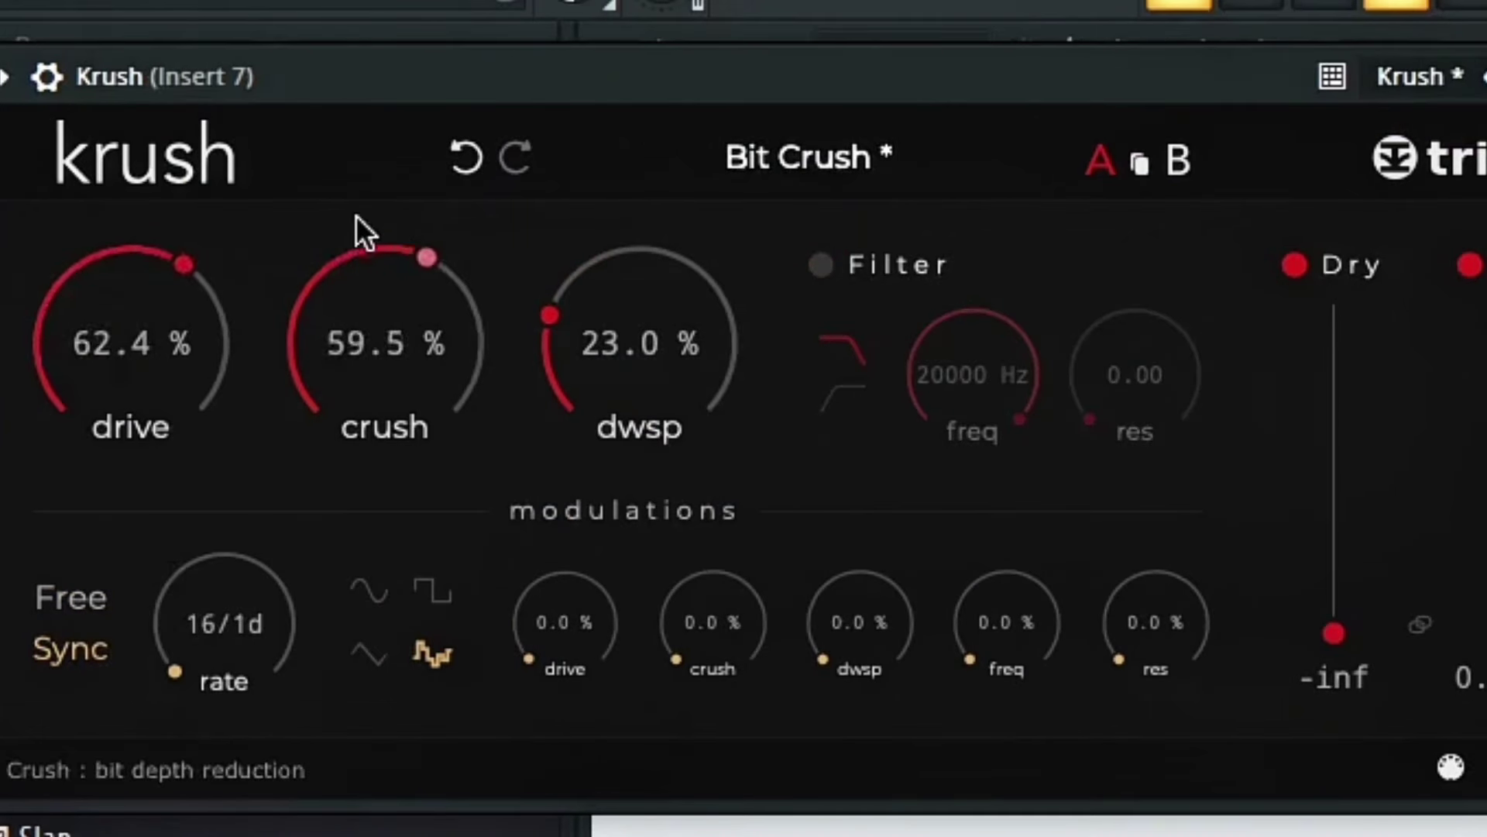
# Adjust the crush amount in Krush on Insert 7
pyautogui.moveTo(356, 216); pyautogui.dragTo(318, 313)
pyautogui.moveTo(317, 379); pyautogui.dragTo(314, 352)
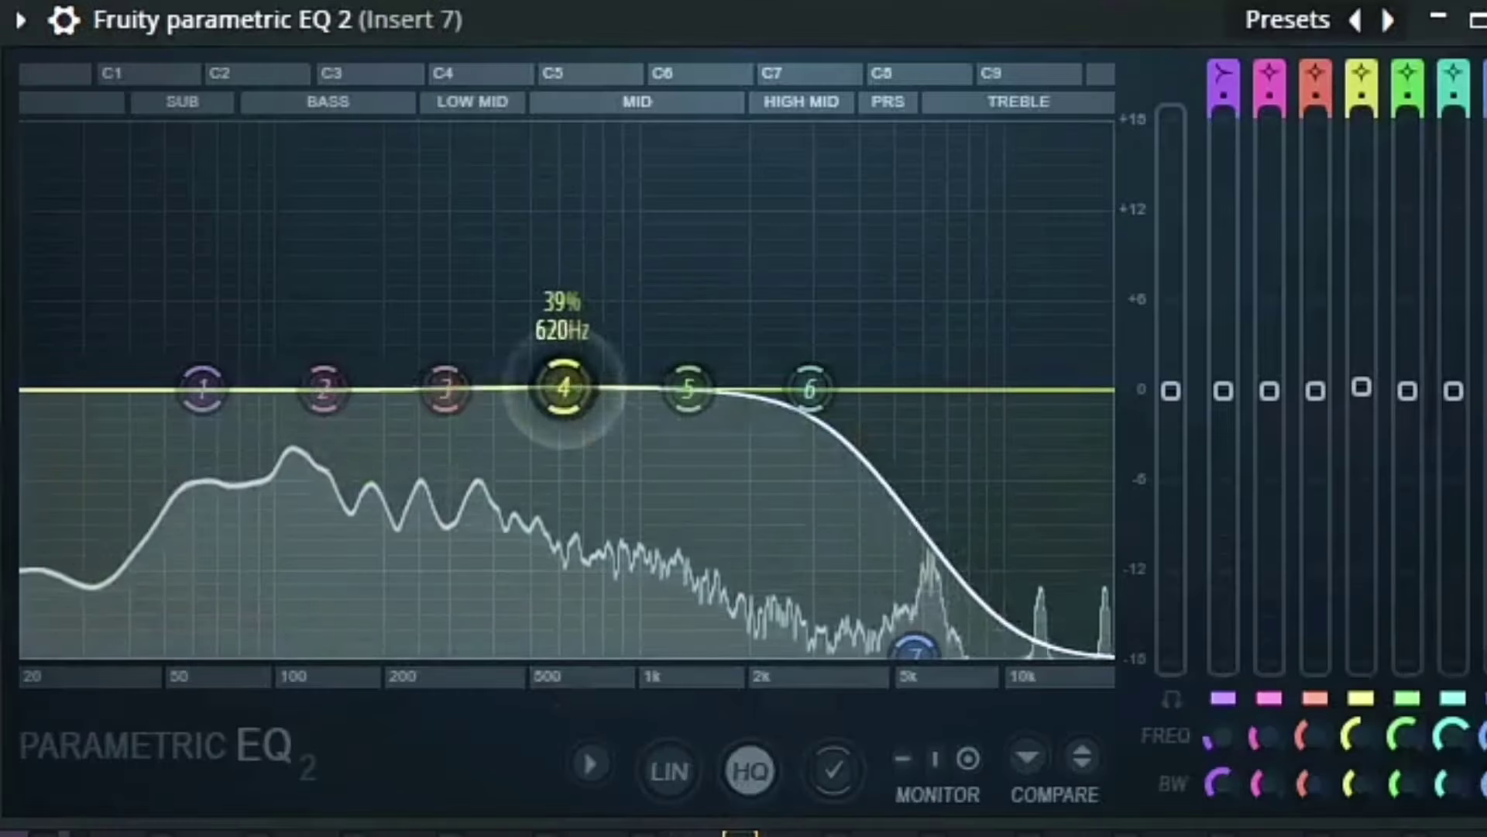
# In Insert 7's Fruity parametric EQ 2, boost band 4 in the bass range, cut band 1 and lower band 6
pyautogui.moveTo(564, 387); pyautogui.dragTo(339, 304)
pyautogui.moveTo(203, 387); pyautogui.dragTo(206, 649)
pyautogui.moveTo(339, 305); pyautogui.dragTo(294, 273)
pyautogui.moveTo(810, 388); pyautogui.dragTo(823, 468)
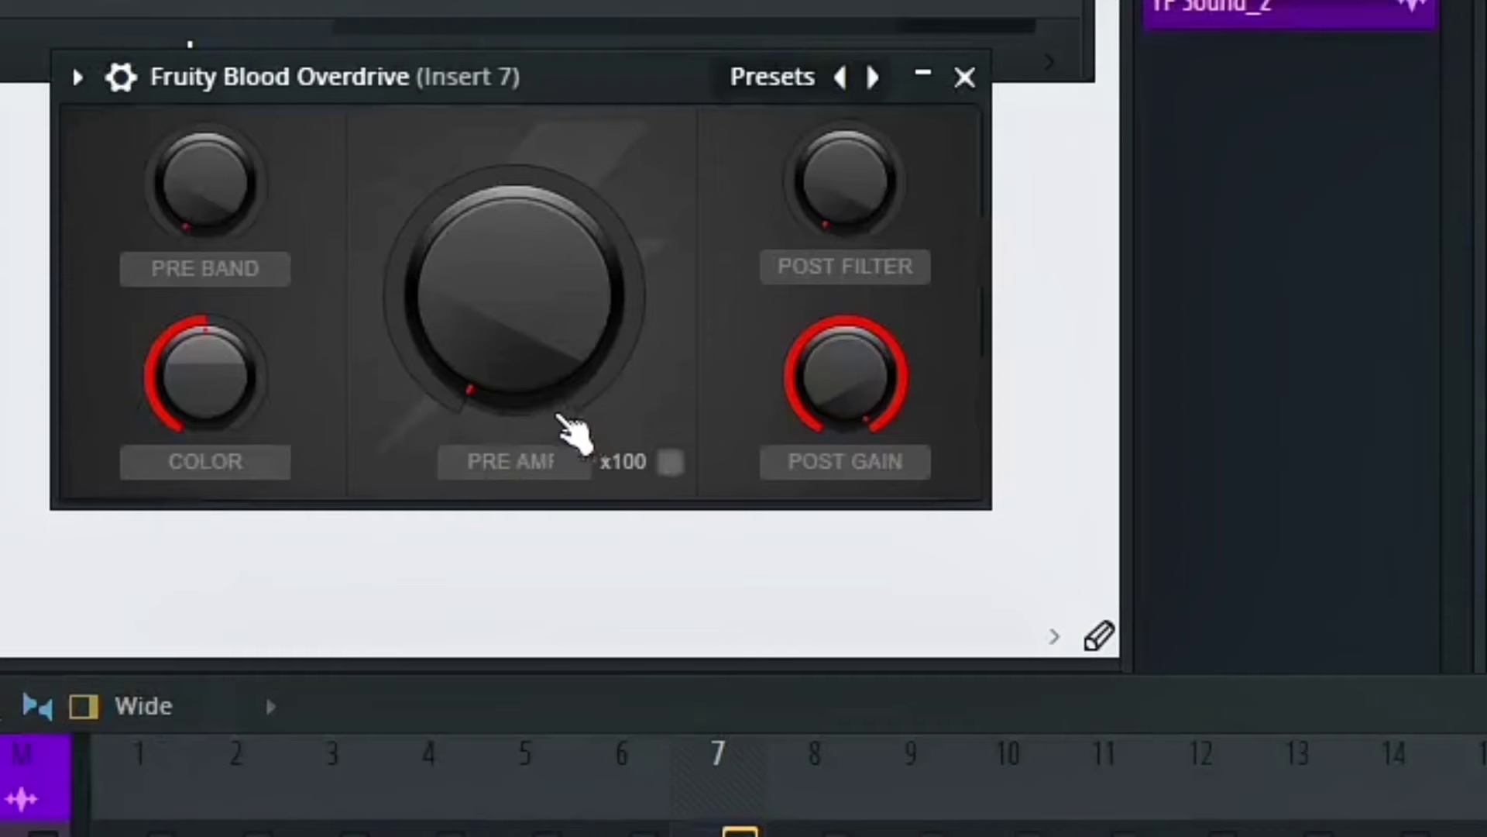
# Raise the Pre Amp in Fruity Blood Overdrive on Insert 7 and return to the YF Sound_2 sampler
pyautogui.moveTo(559, 416); pyautogui.dragTo(504, 292)
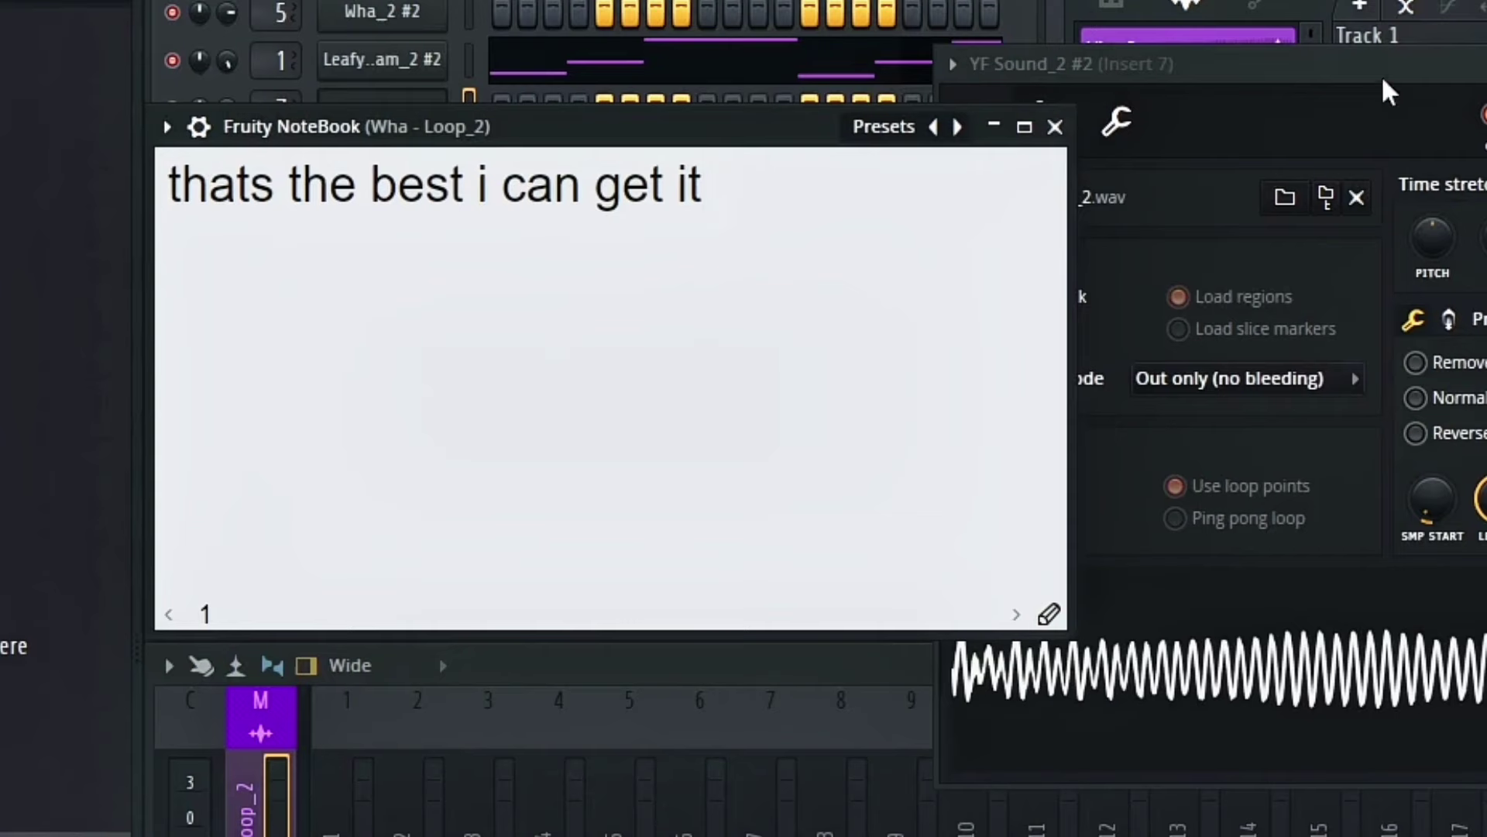
pyautogui.click(1387, 91)
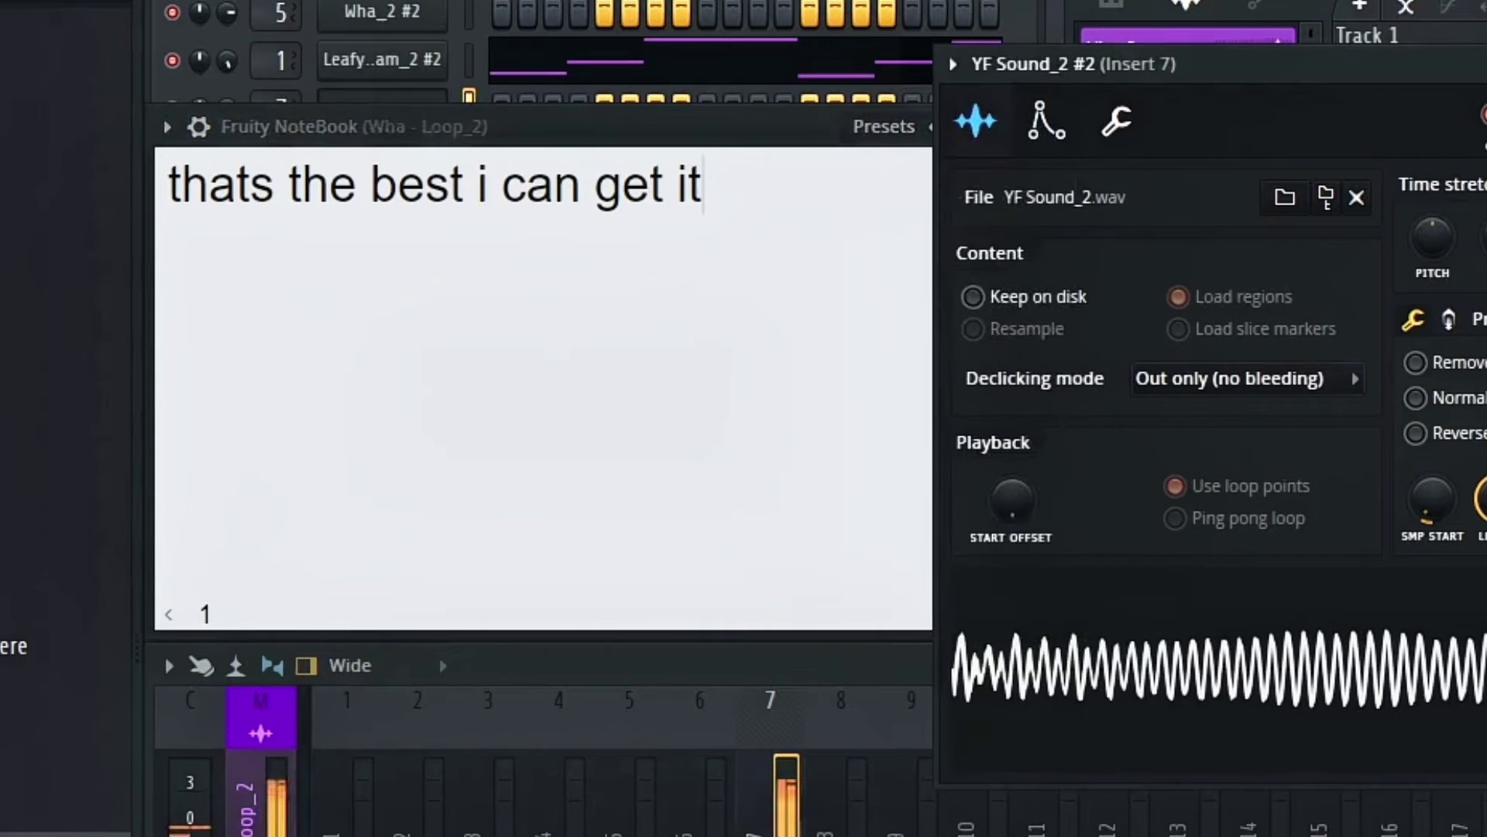
# Replace the notebook remark with "now for the snare" and preview browser samples for a snare sound
pyautogui.click(770, 239)
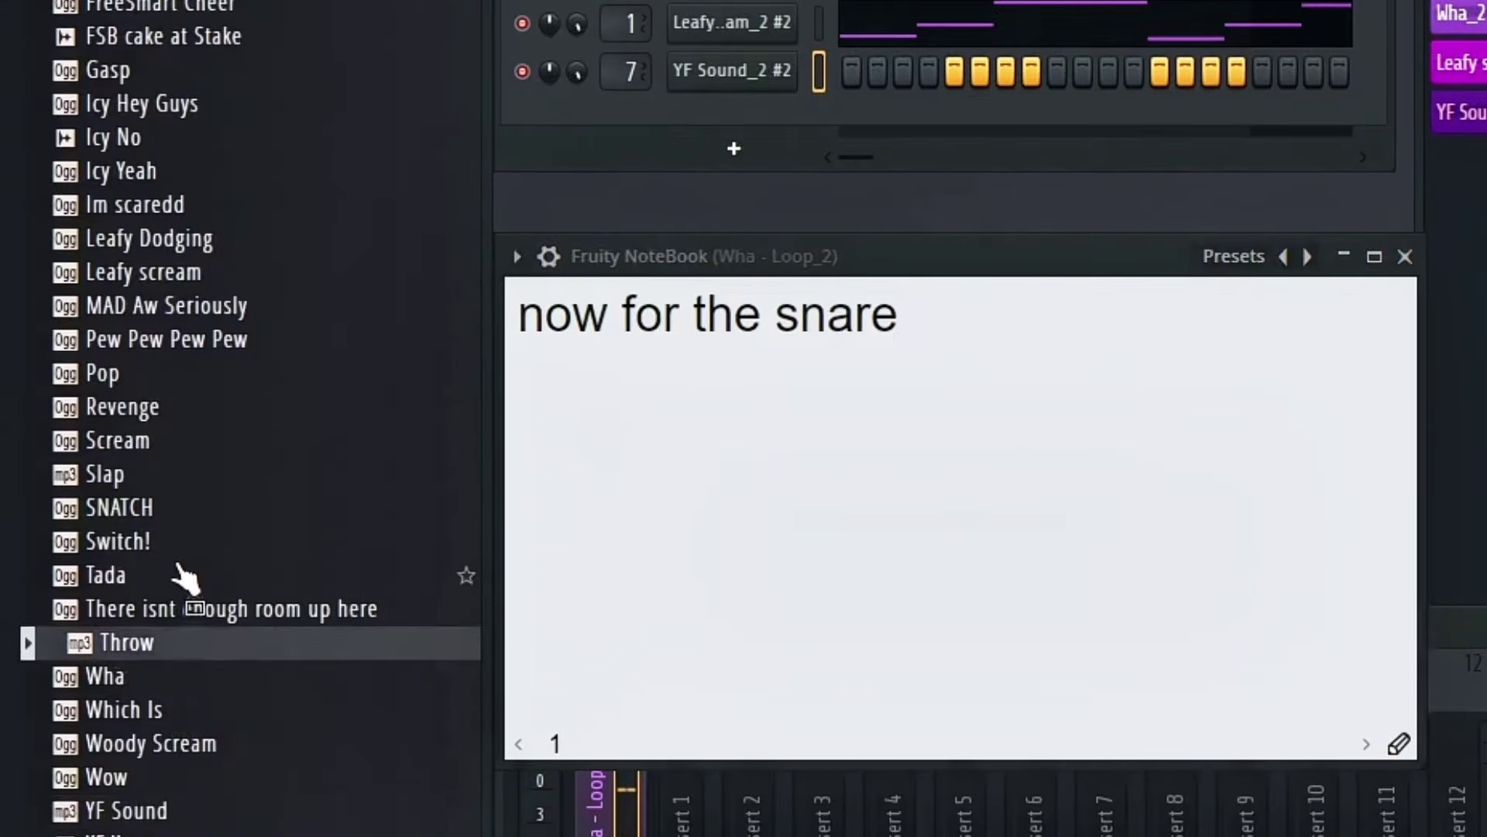
pyautogui.moveTo(179, 565); pyautogui.dragTo(201, 475)
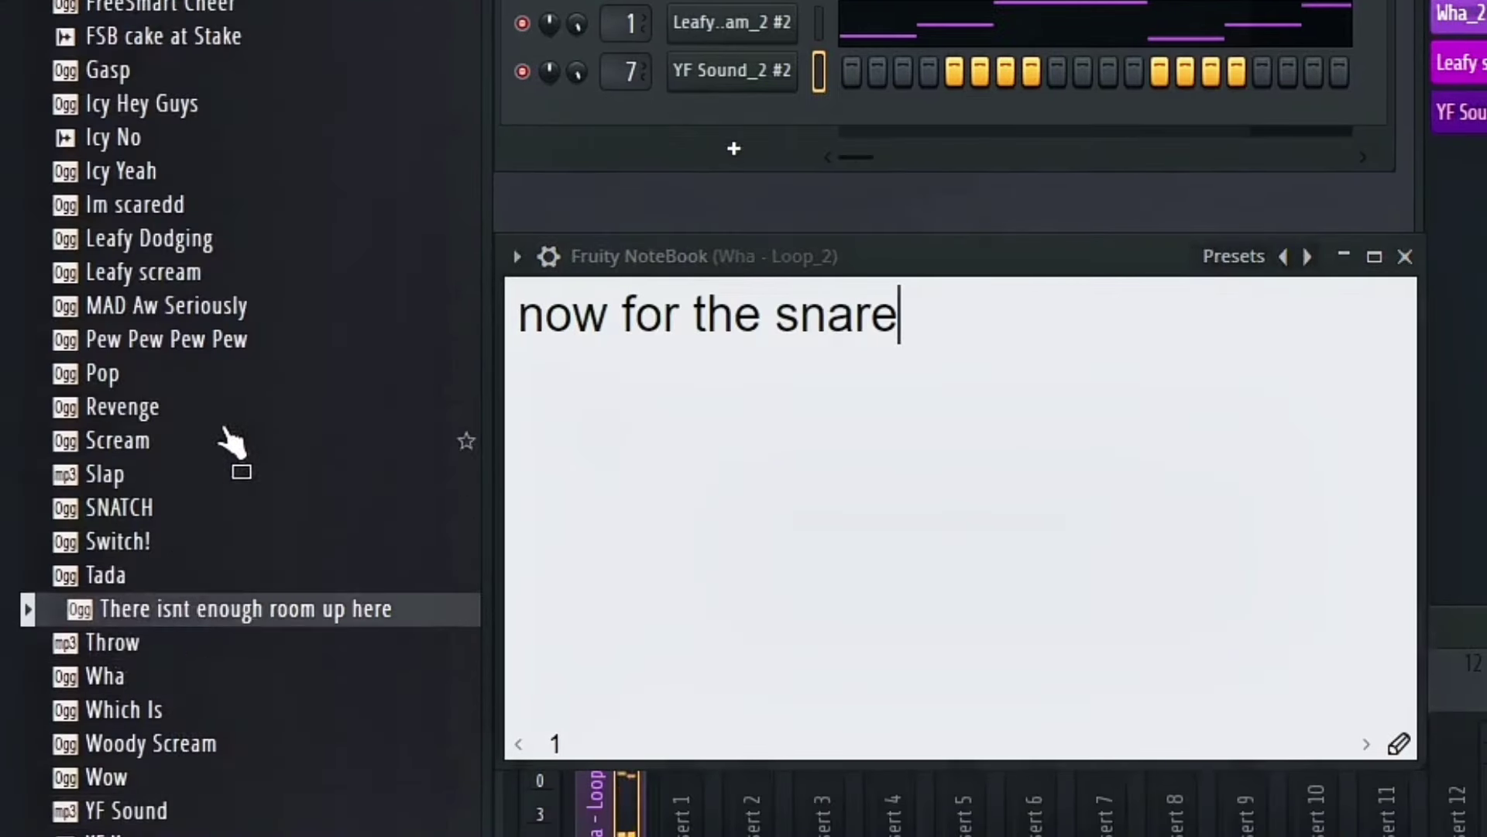
pyautogui.moveTo(230, 342); pyautogui.dragTo(237, 321)
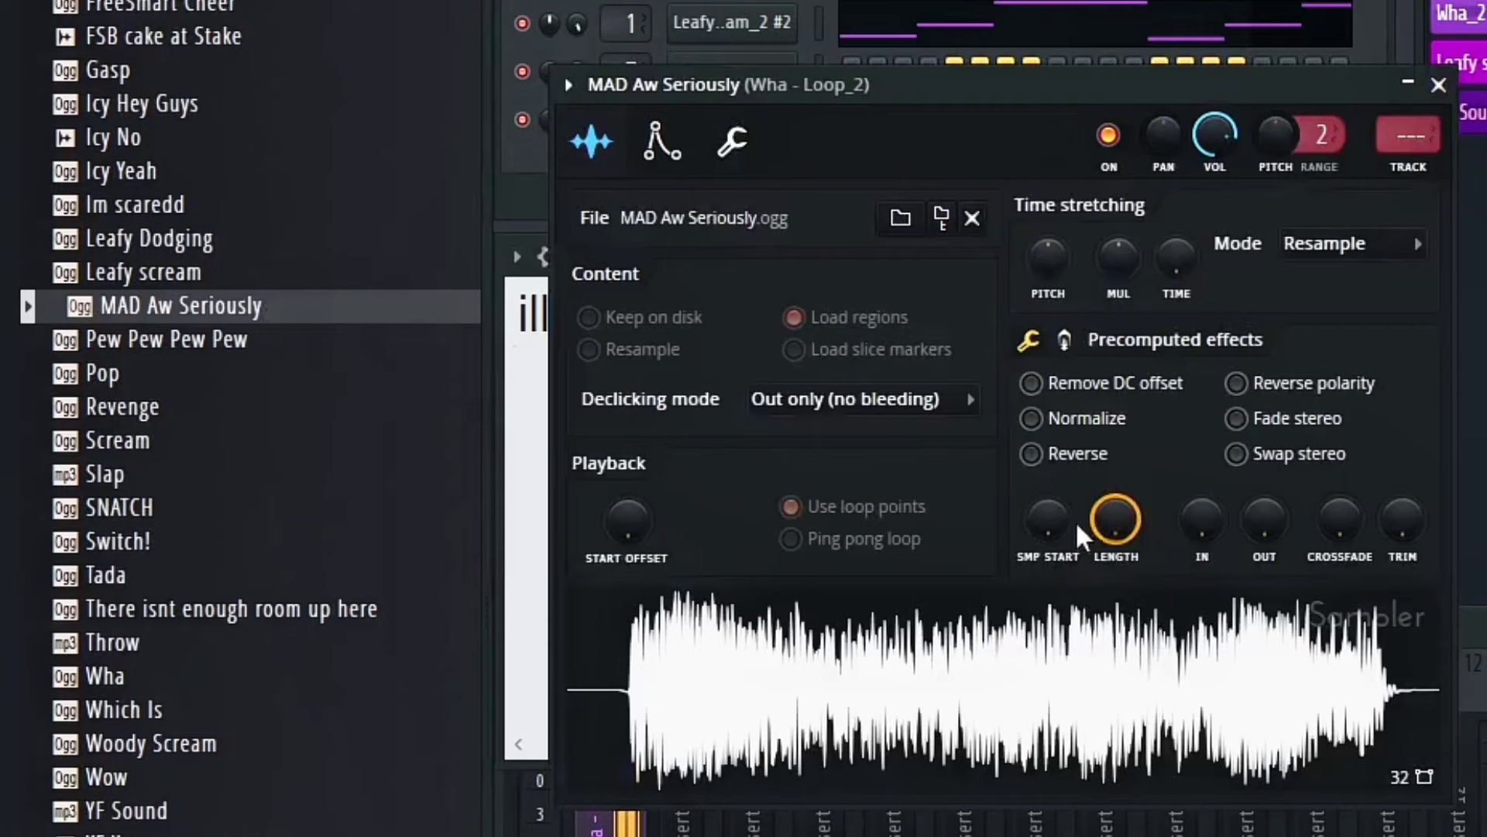
# Adjust the sample start and length of the MAD Aw Seriously sampler and shorten its volume envelope's decay
pyautogui.moveTo(1038, 516); pyautogui.dragTo(1038, 493)
pyautogui.moveTo(1124, 522)
pyautogui.mouseDown()
pyautogui.moveTo(1111, 521)
pyautogui.moveTo(1121, 548)
pyautogui.mouseUp()
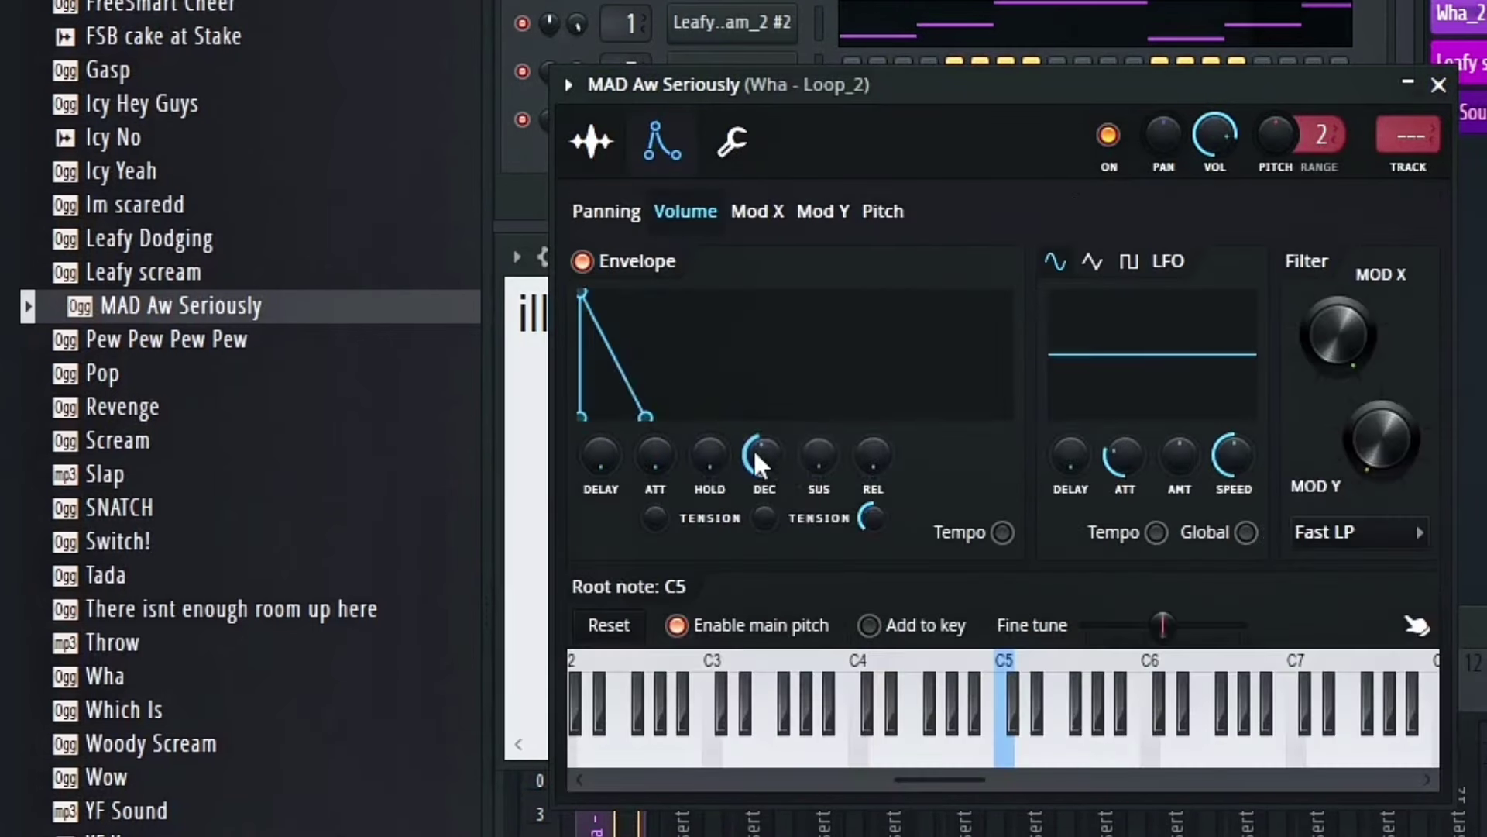
pyautogui.moveTo(757, 455); pyautogui.dragTo(757, 496)
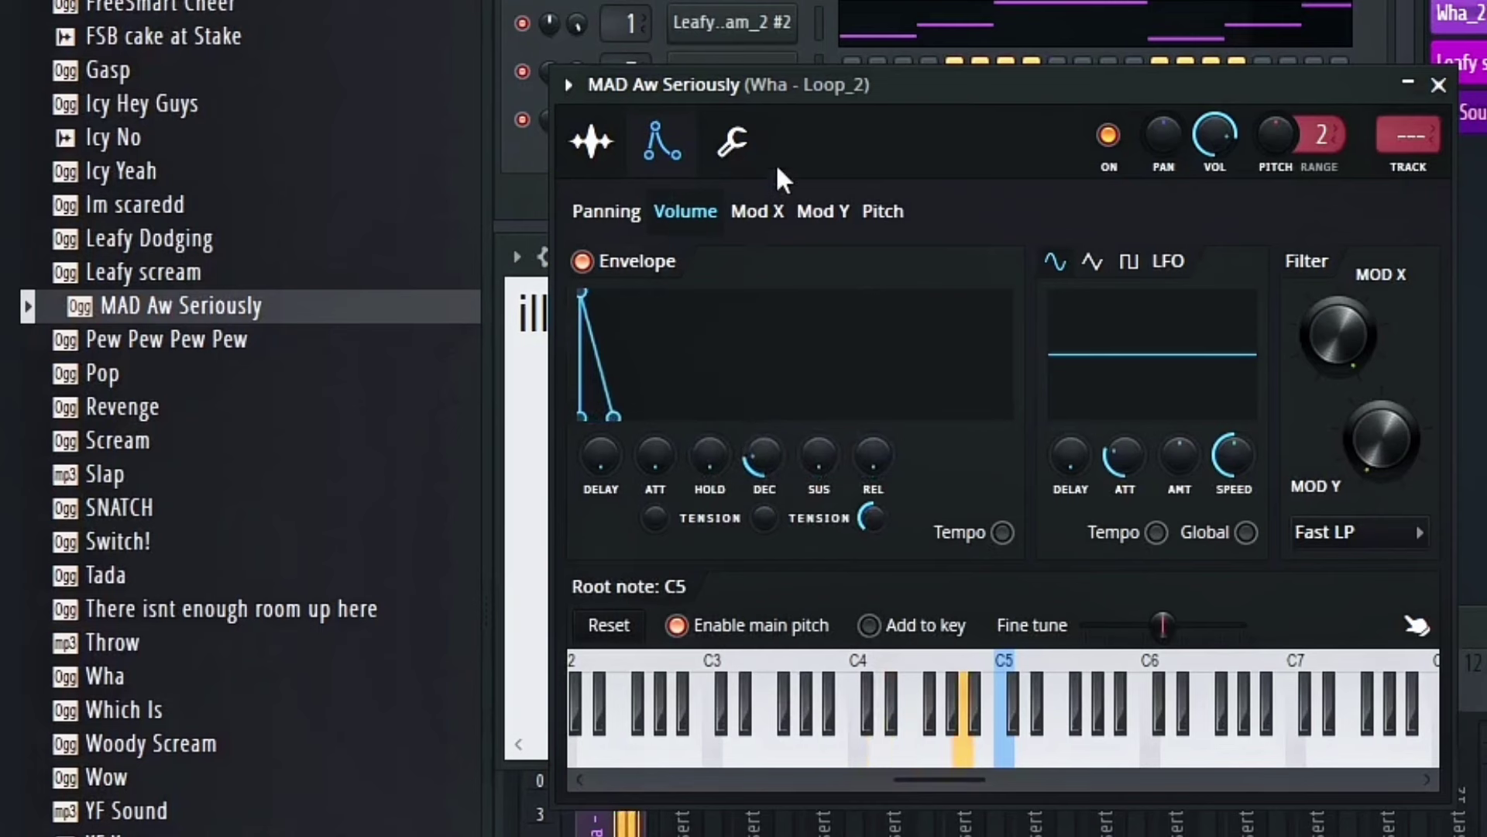
pyautogui.click(732, 141)
pyautogui.click(662, 140)
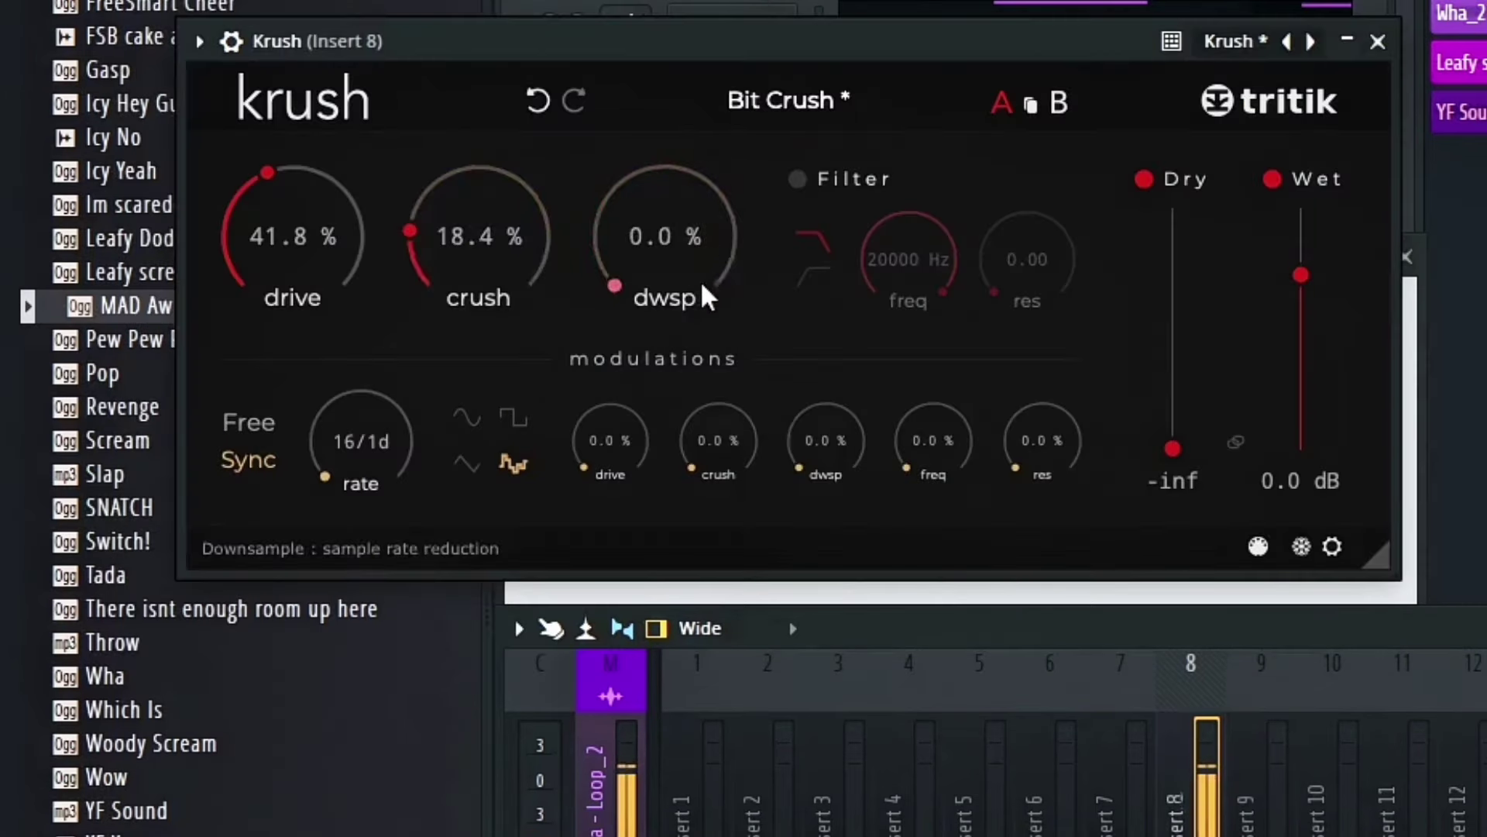
# Raise the dwsp amount in Krush on Insert 8 and clear the notebook remark
pyautogui.moveTo(702, 288); pyautogui.dragTo(696, 258)
pyautogui.moveTo(1402, 32); pyautogui.dragTo(1392, 36)
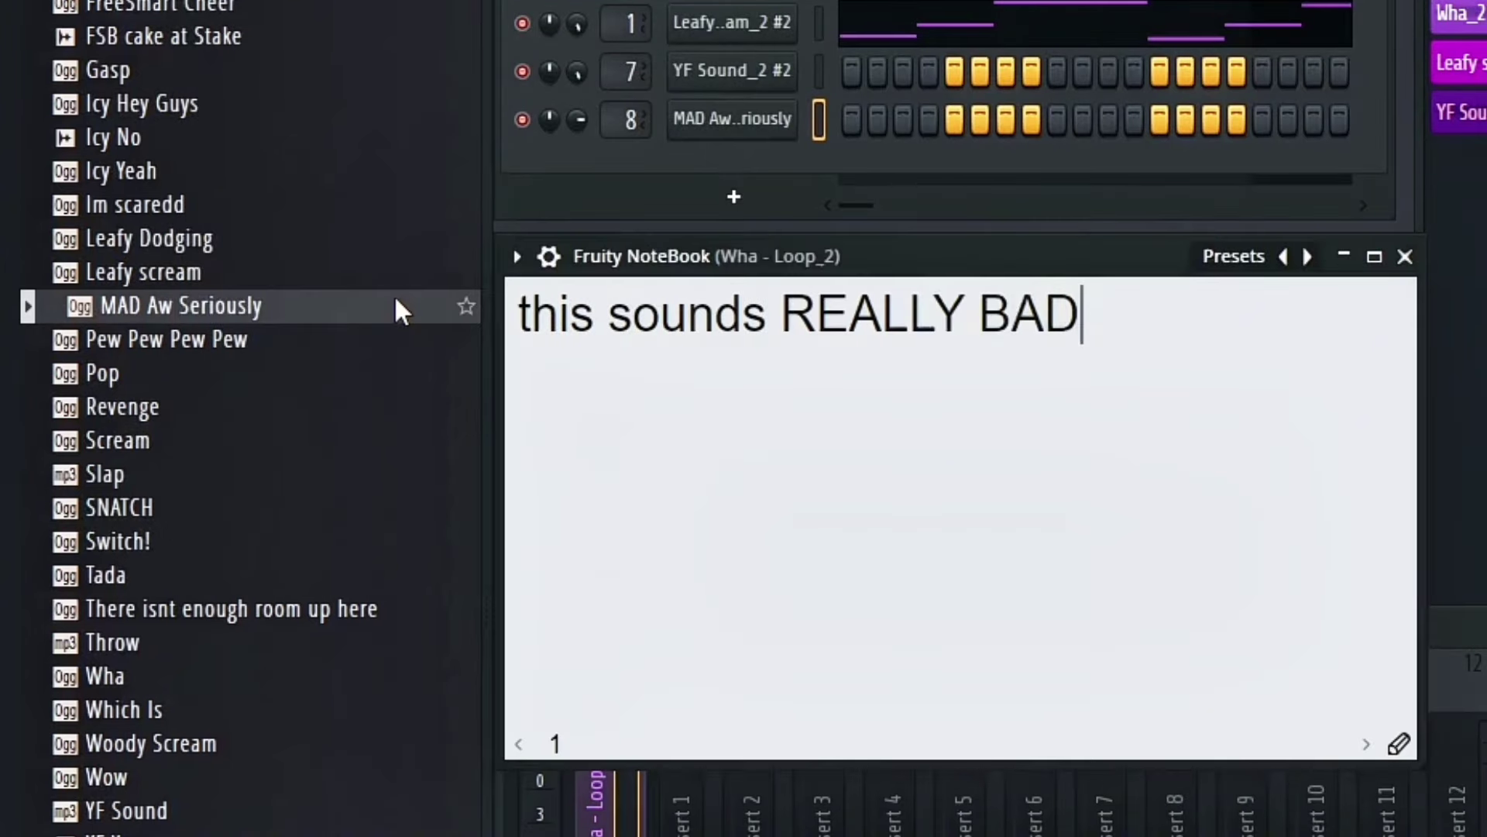
pyautogui.hotkey('ctrl', 'a')
pyautogui.press('BackSpace')
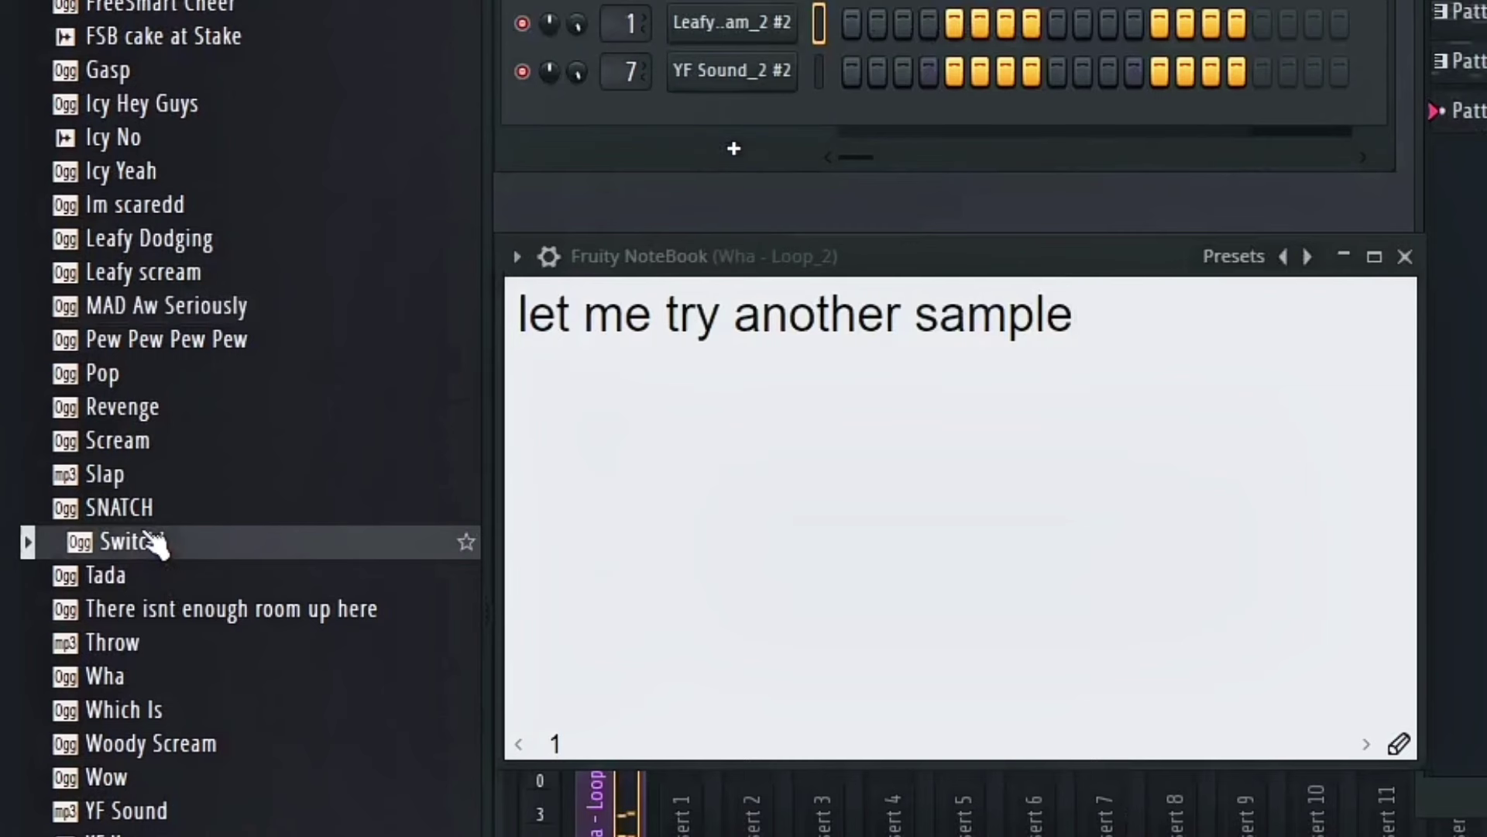
# Preview SNATCH and Slap as other snare candidates and place a Slap clip on Track 4 in the playlist
pyautogui.click(153, 513)
pyautogui.click(147, 476)
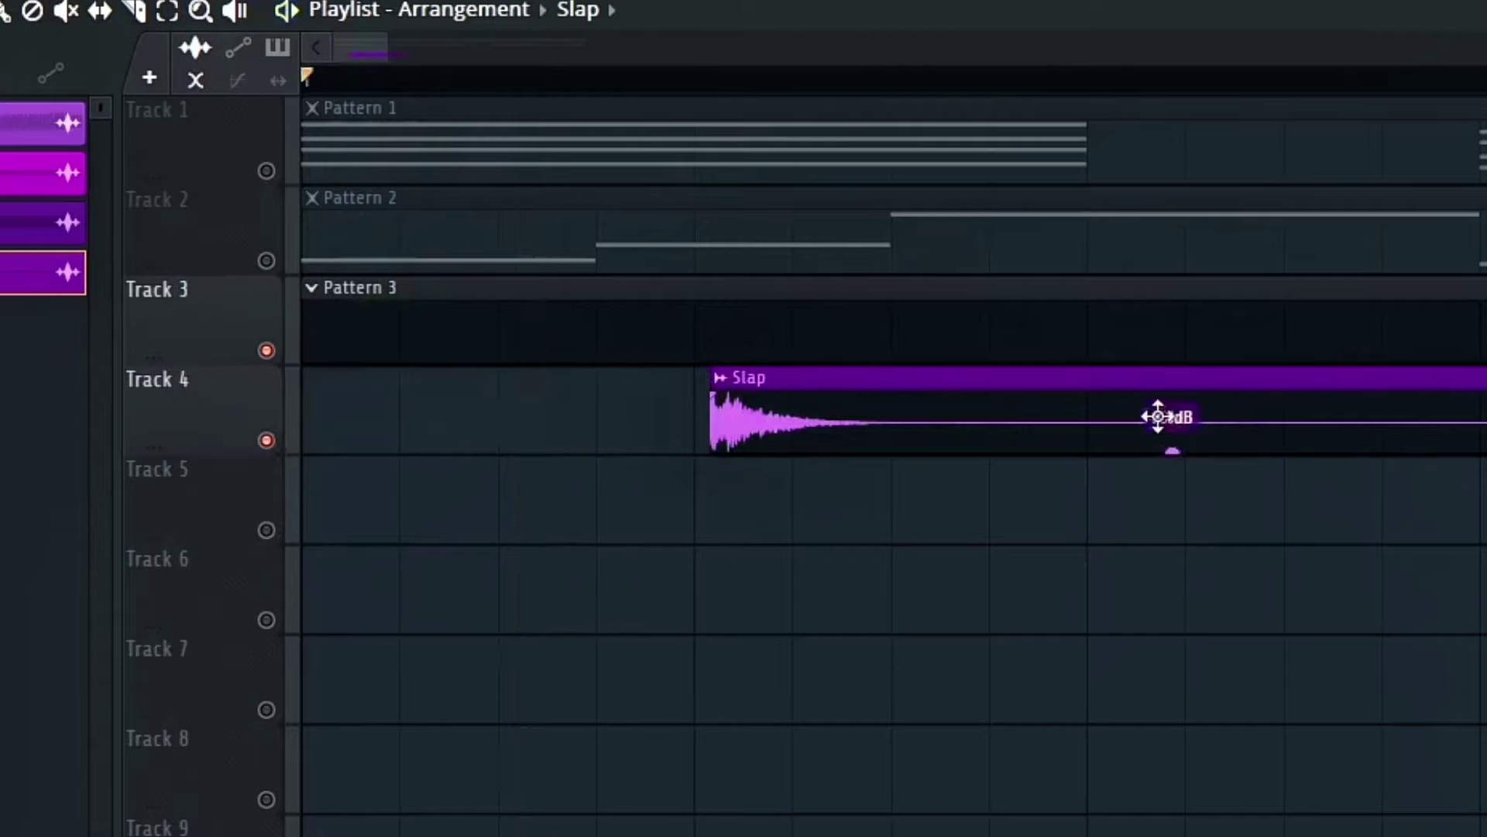
pyautogui.moveTo(1159, 416); pyautogui.dragTo(325, 438)
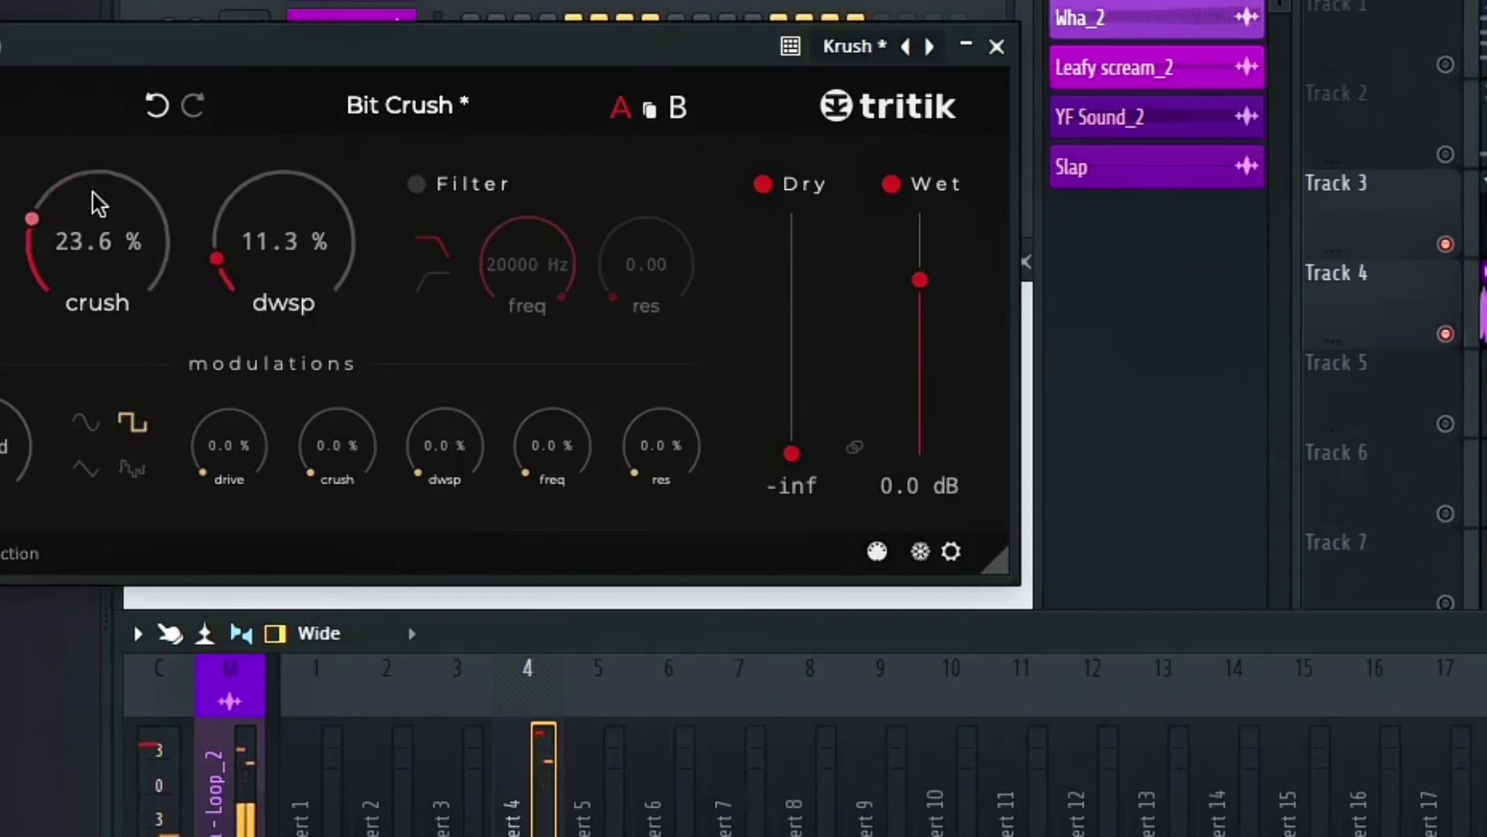
# Write the notebook remark "i can just use that david sample from earlier"
pyautogui.write('n')
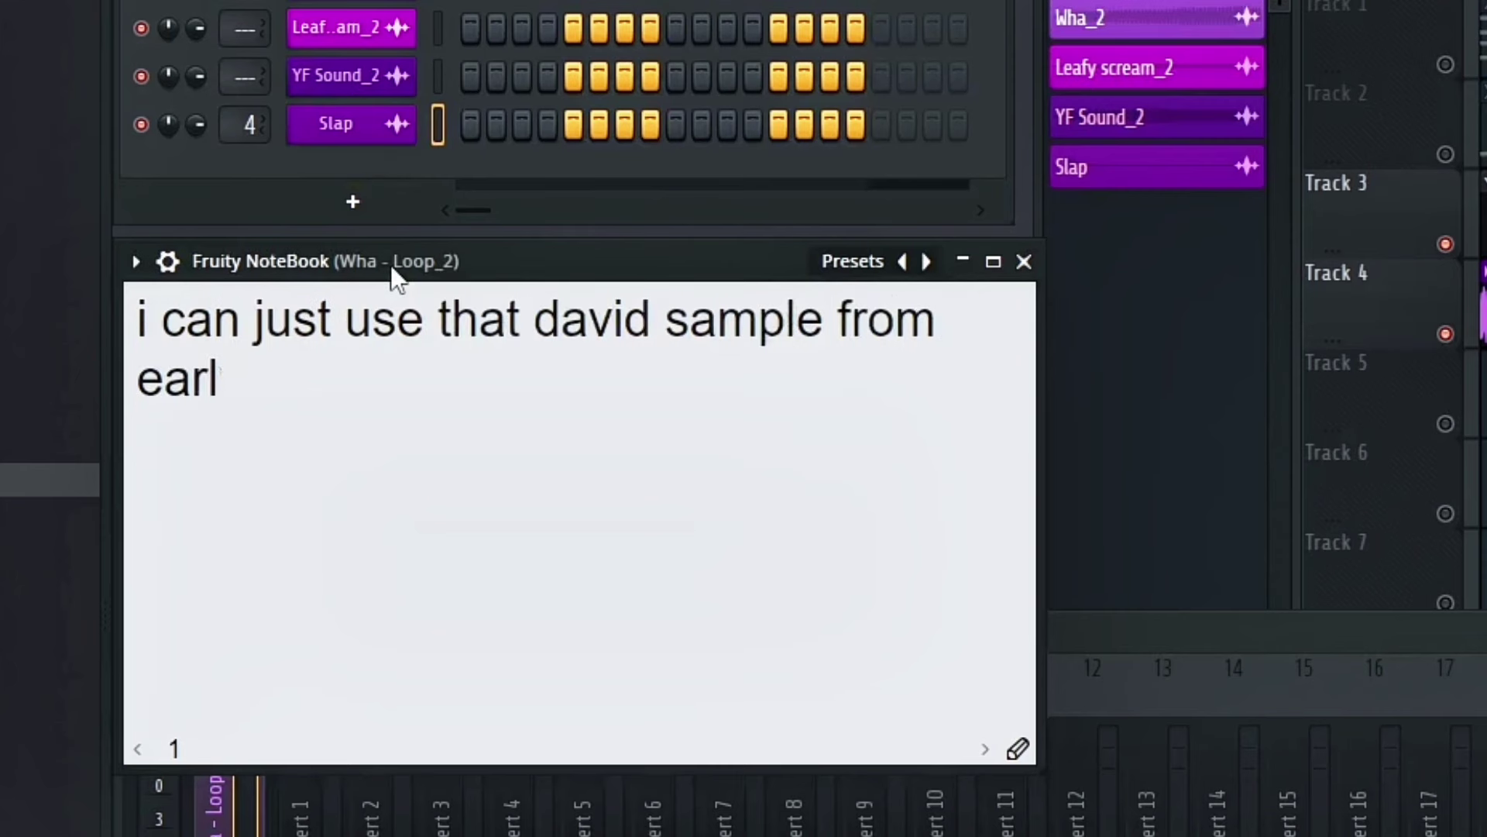
pyautogui.write('ioe')
pyautogui.press('BackSpace')
pyautogui.press('BackSpace')
pyautogui.write('er')
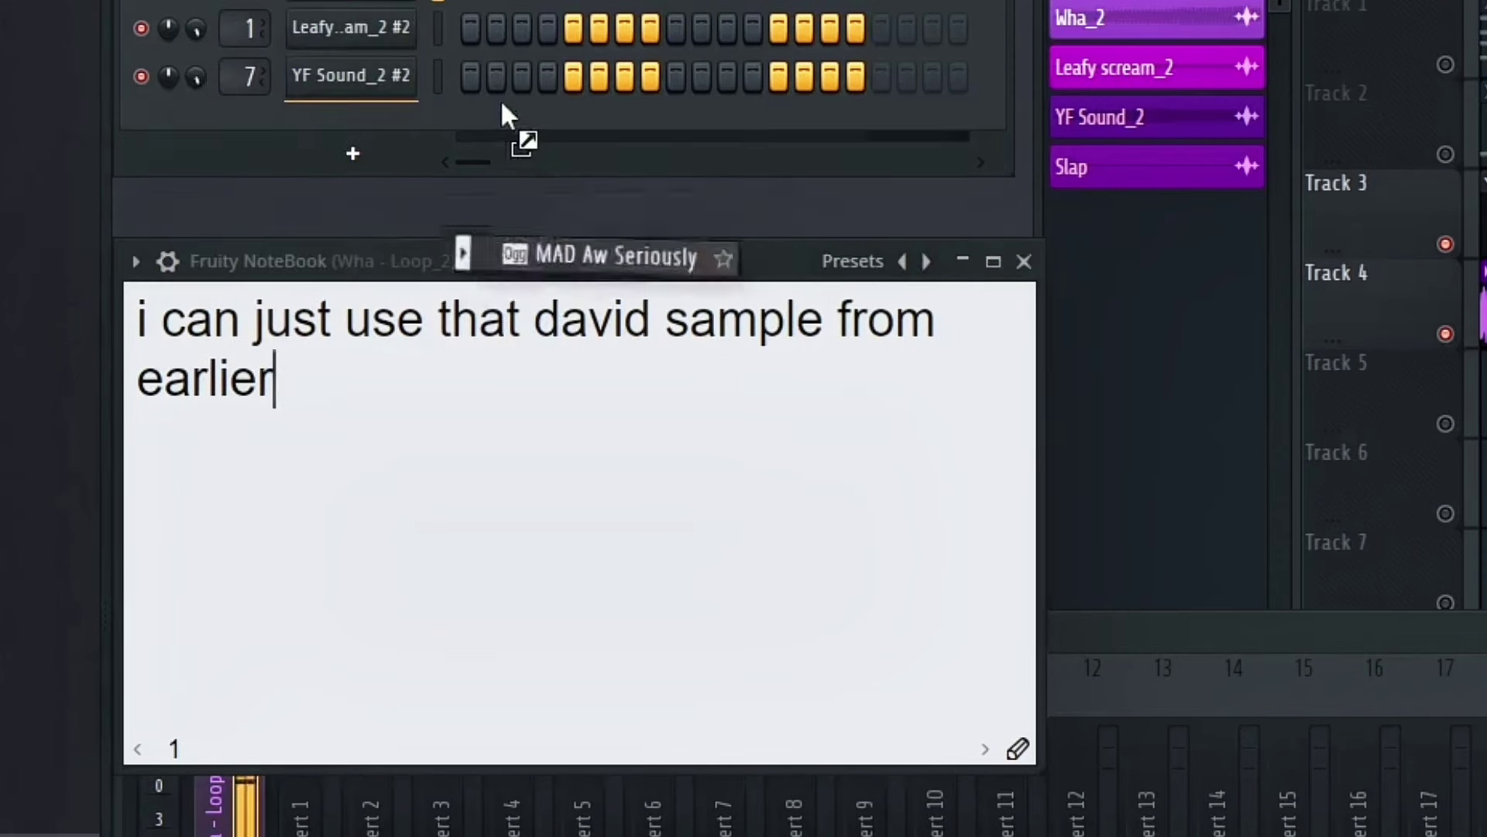
# Load MAD Aw Seriously as a new channel below YF Sound_2 #2 and open its sampler's envelope settings
pyautogui.moveTo(508, 123); pyautogui.dragTo(372, 122)
pyautogui.click(340, 128)
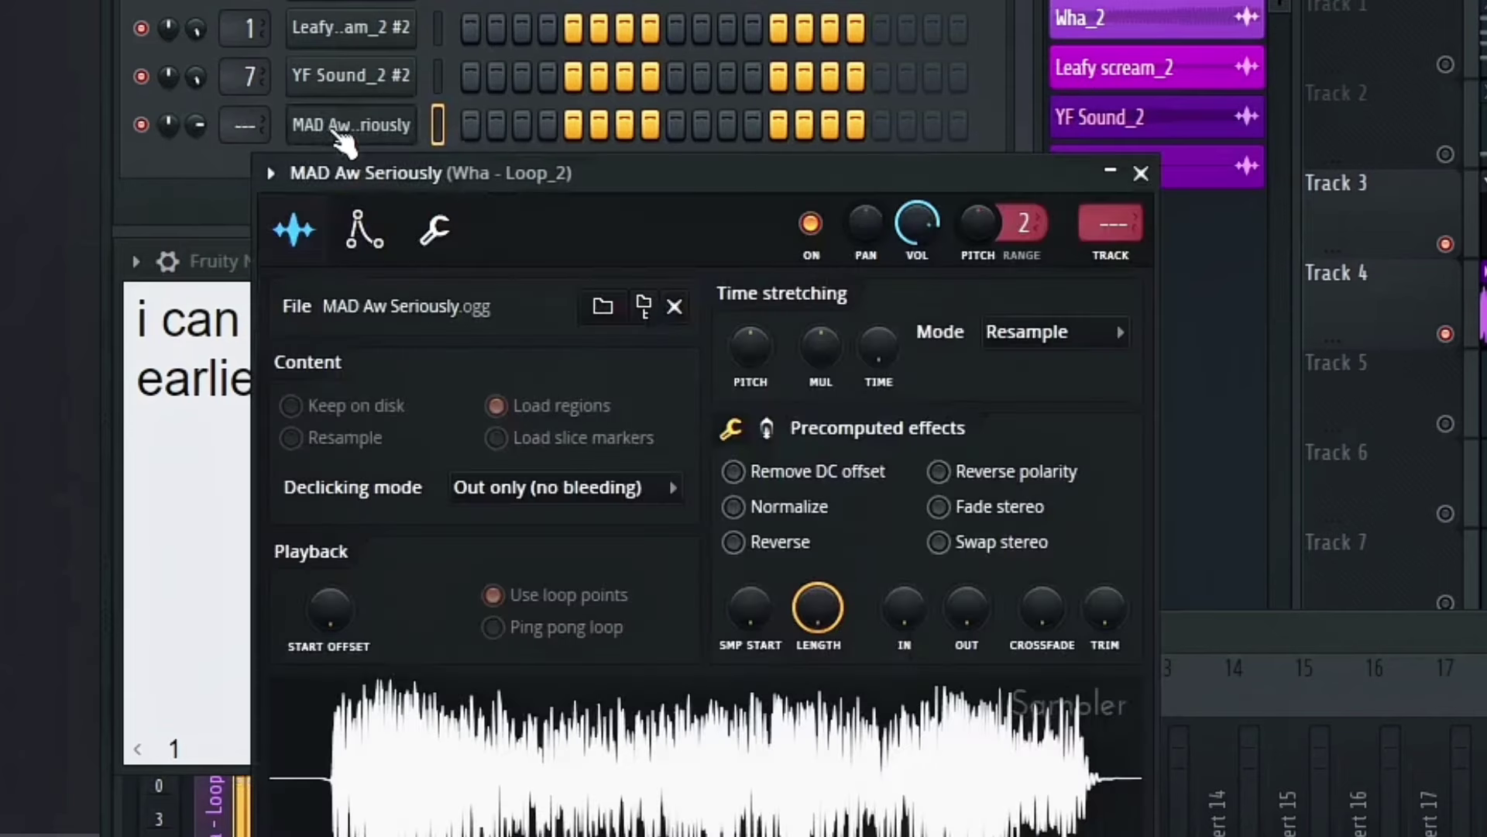
pyautogui.click(364, 229)
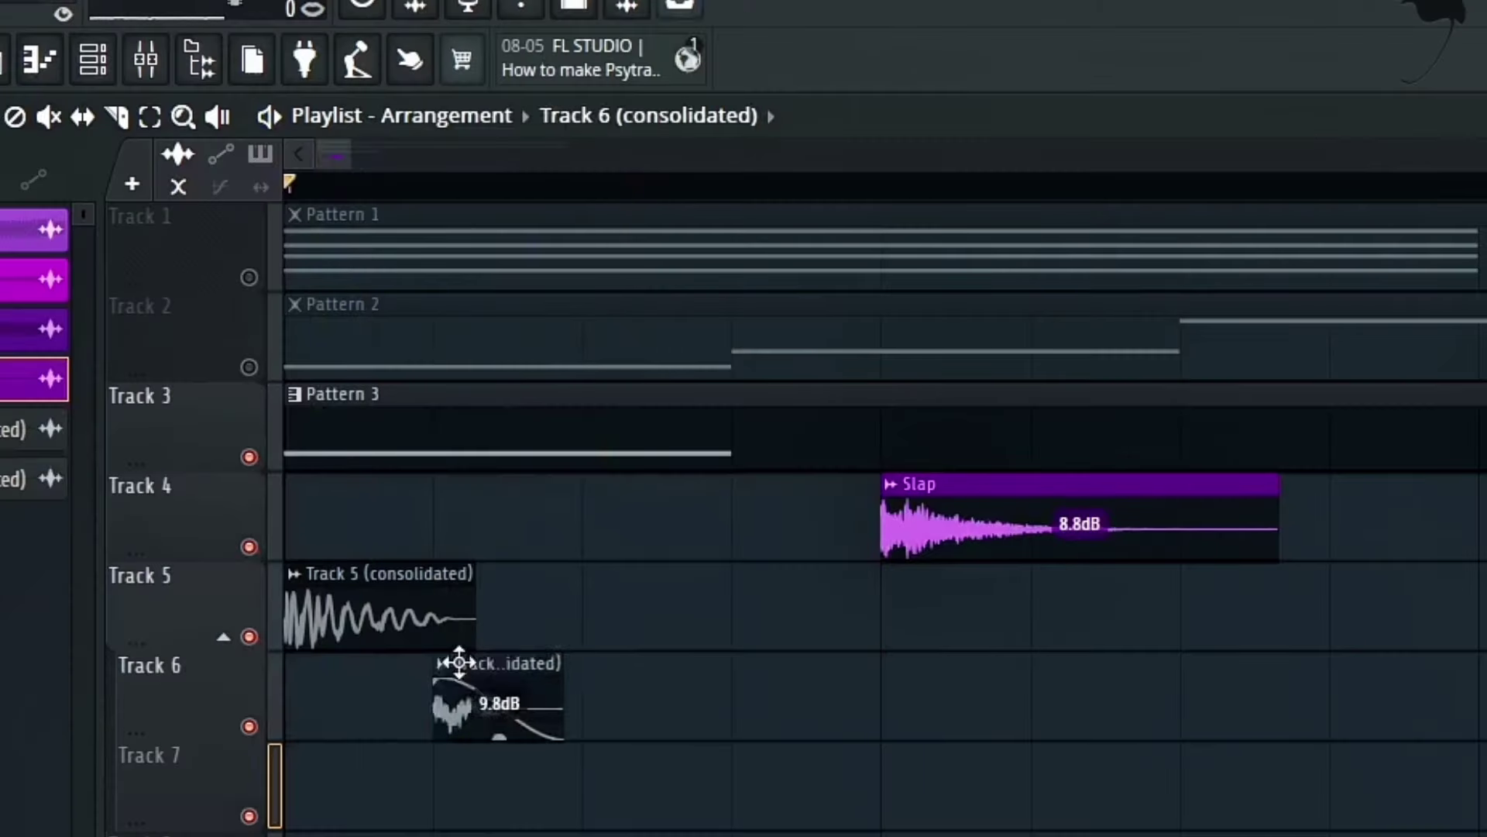
# Fill out bar 1 with more Track 6 (consolidated) clips on Track 6 and two more Track 5 (consolidated) clips on Track 5
pyautogui.click(912, 701)
pyautogui.click(1046, 697)
pyautogui.click(989, 697)
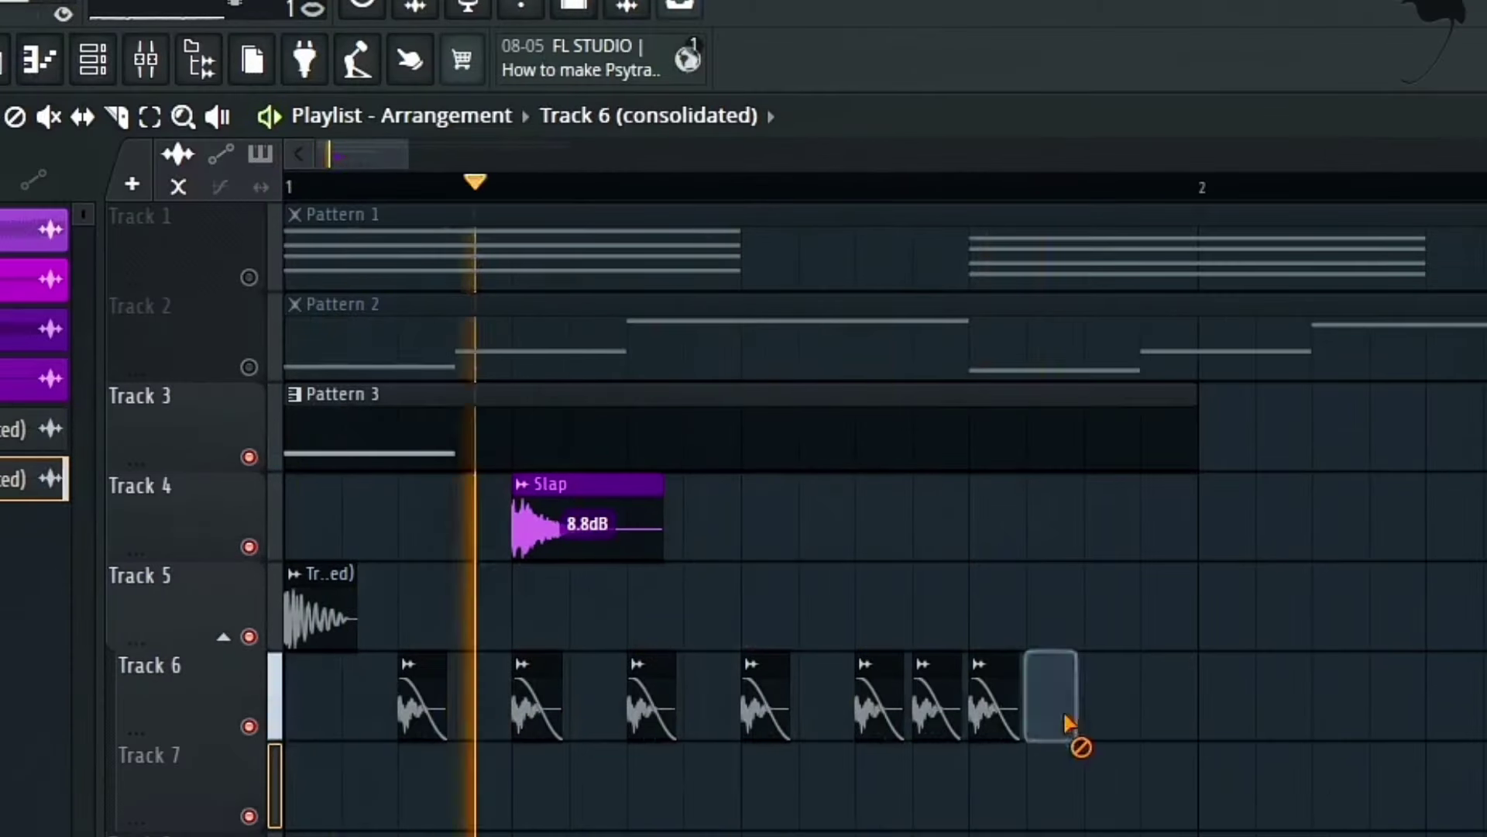
pyautogui.click(1104, 689)
pyautogui.moveTo(750, 614); pyautogui.dragTo(919, 614)
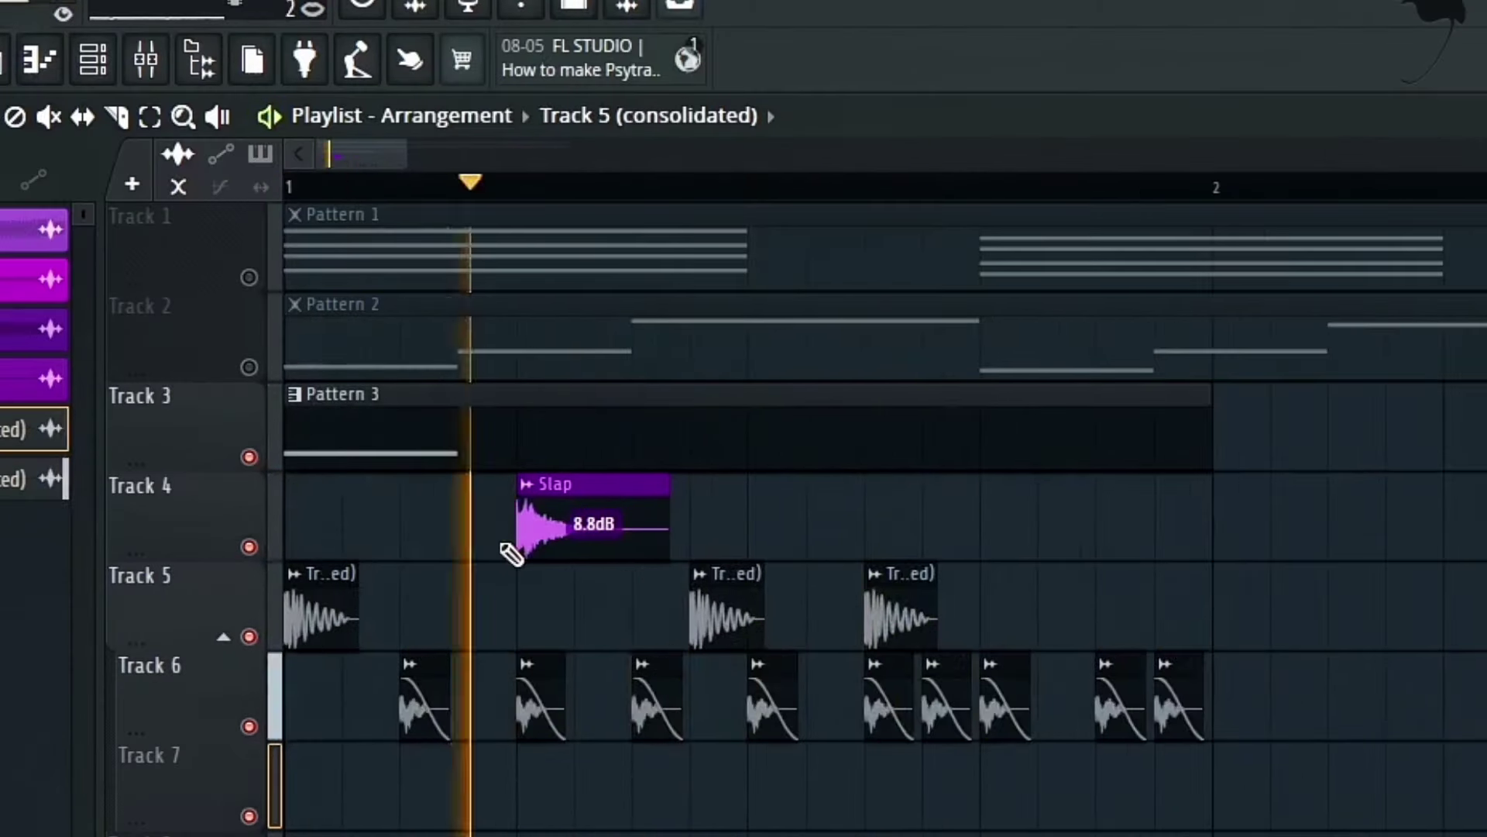
# Add a second Slap clip on Track 4 at beat 4 of bar 1
pyautogui.click(1007, 527)
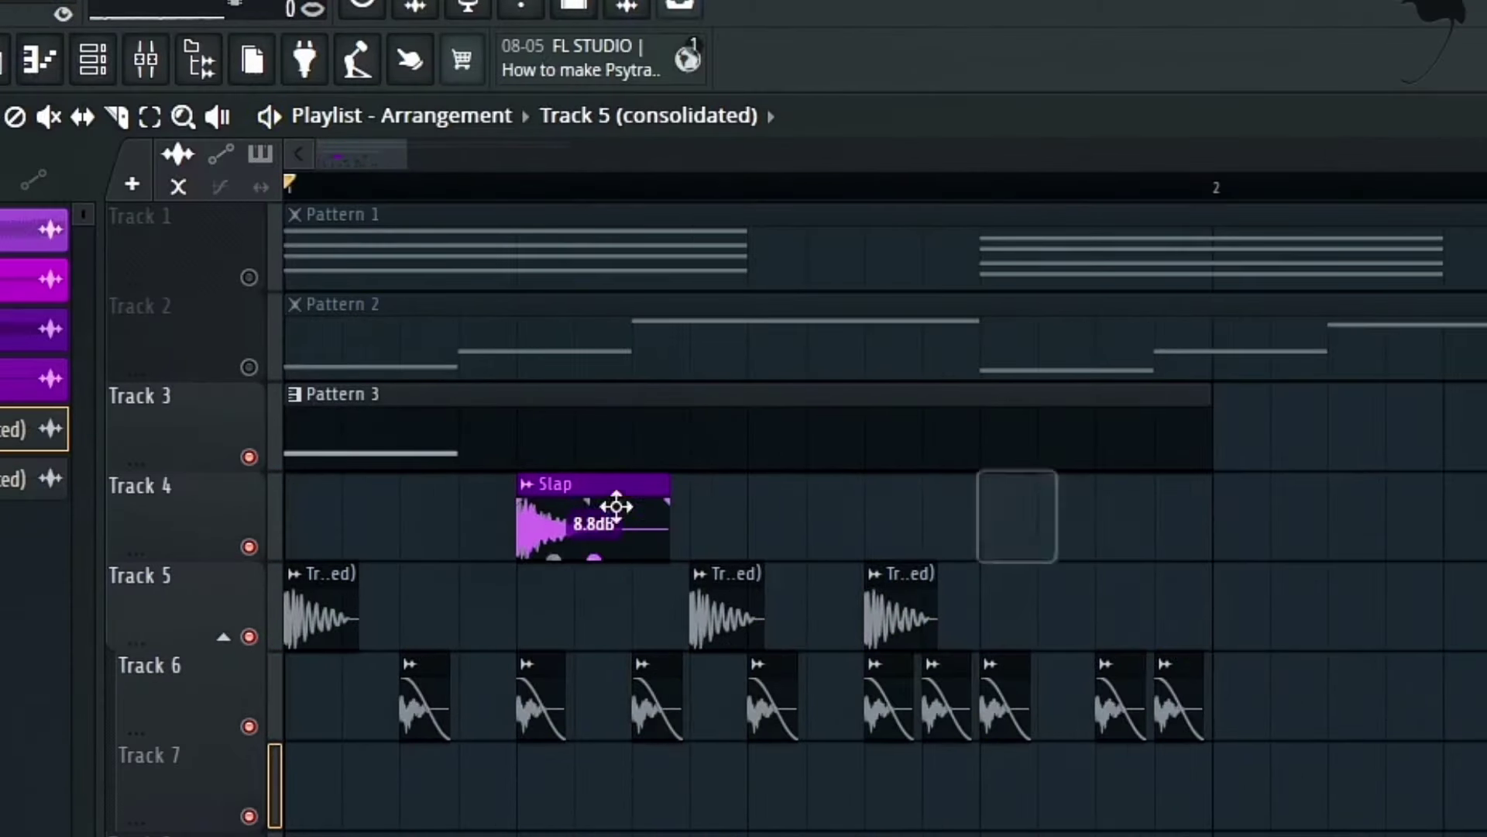
pyautogui.hotkey('ctrl', 'z')
pyautogui.click(584, 501)
pyautogui.click(1003, 519)
# Raise the gain of the Track 5 clips to 6.0 dB and add two short kick clips near the end of bar 1
pyautogui.moveTo(961, 597); pyautogui.dragTo(326, 644)
pyautogui.moveTo(325, 644); pyautogui.dragTo(326, 589)
pyautogui.click(1108, 605)
pyautogui.click(1166, 604)
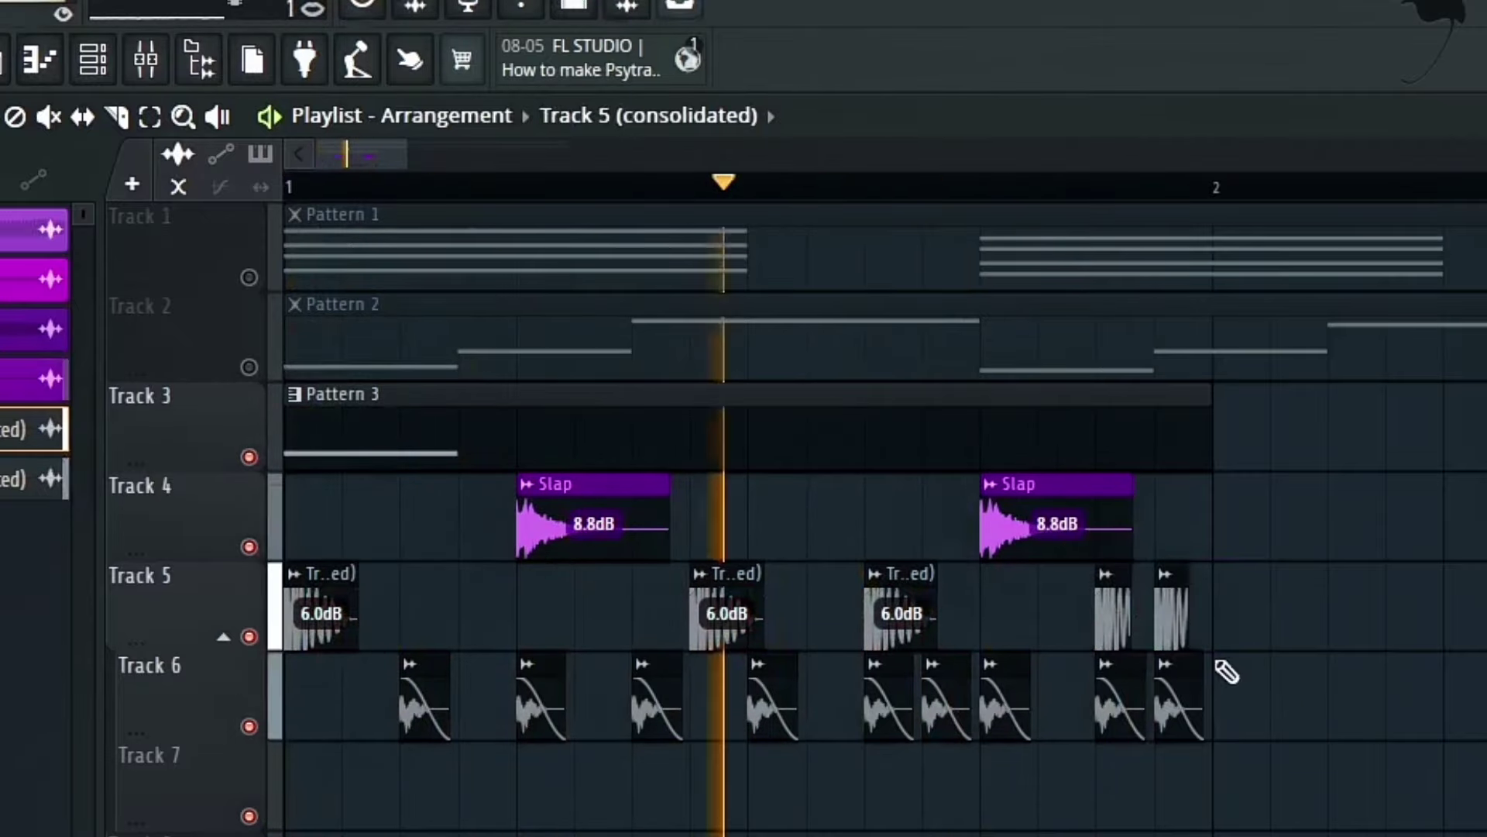
# Duplicate the drum clips on Tracks 4, 5 and 6 so the beat runs through bar 4
pyautogui.scroll(-2, 757, 707)
pyautogui.click(757, 708)
pyautogui.hotkey('ctrl', 'b')
pyautogui.scroll(4, 1340, 495)
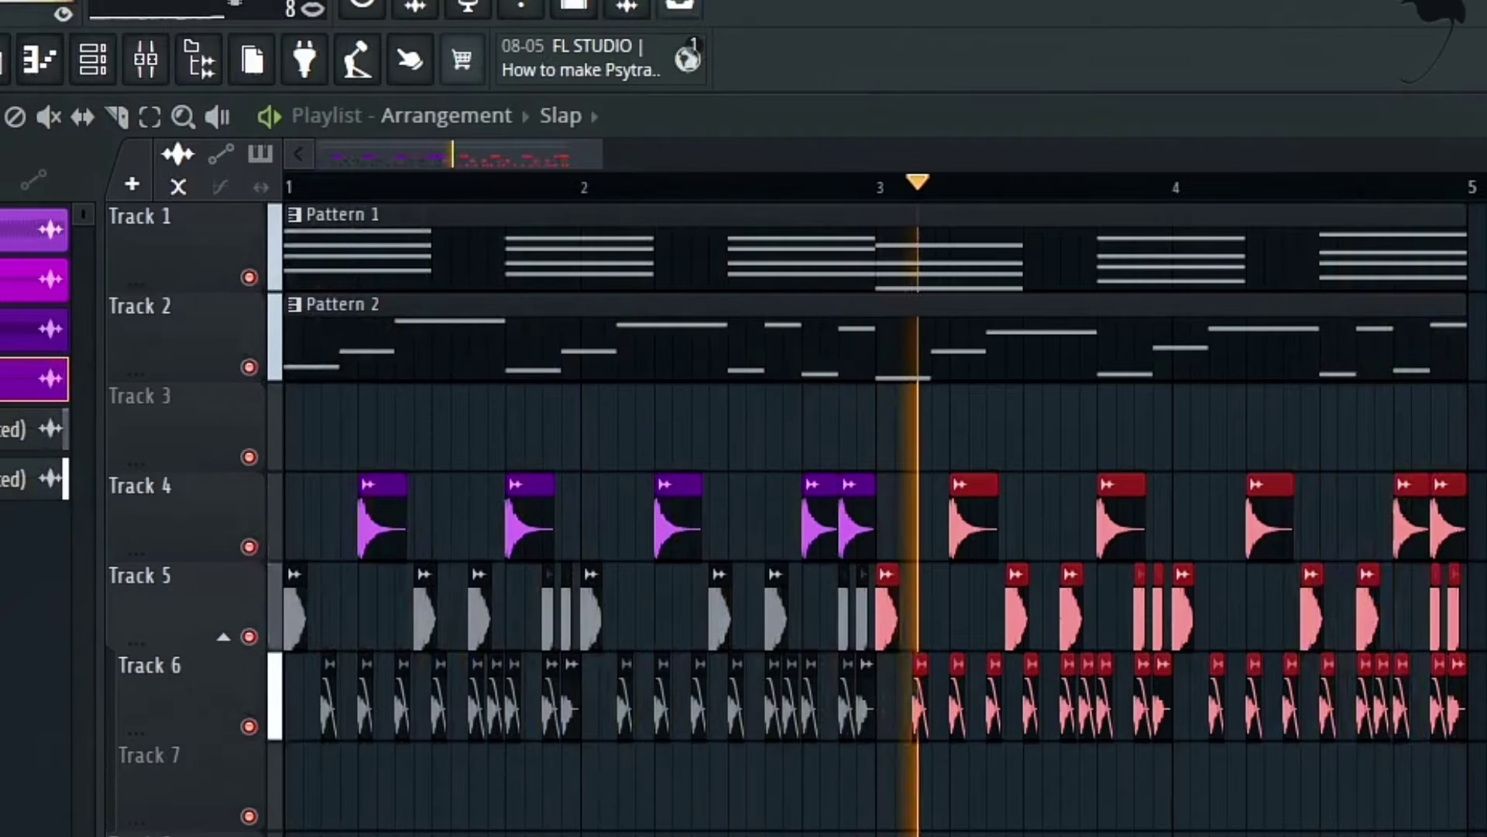
pyautogui.scroll(-4, 391, 815)
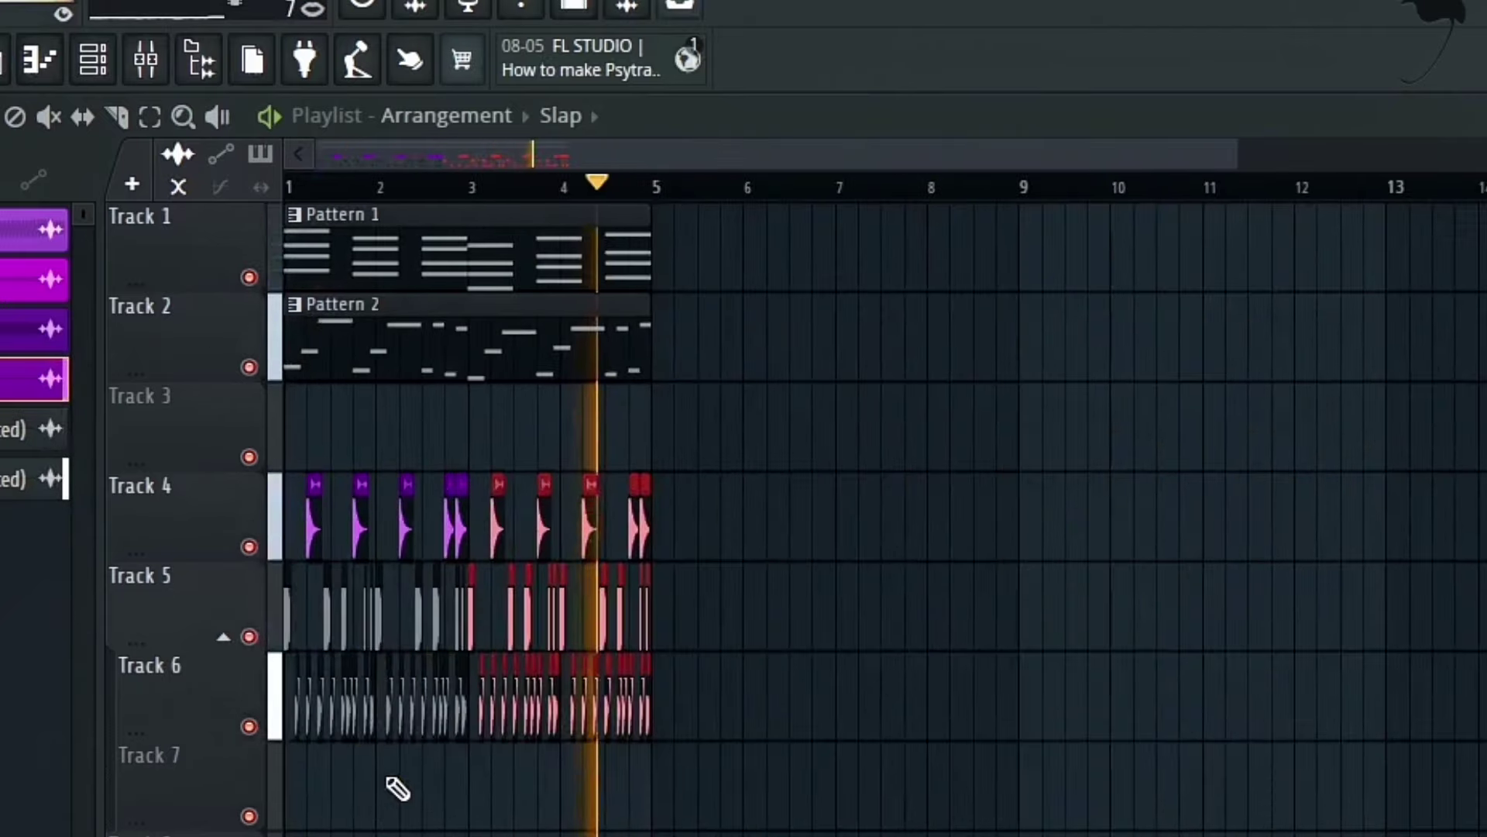
pyautogui.scroll(2, 282, 727)
pyautogui.click(945, 671)
pyautogui.rightClick(955, 680)
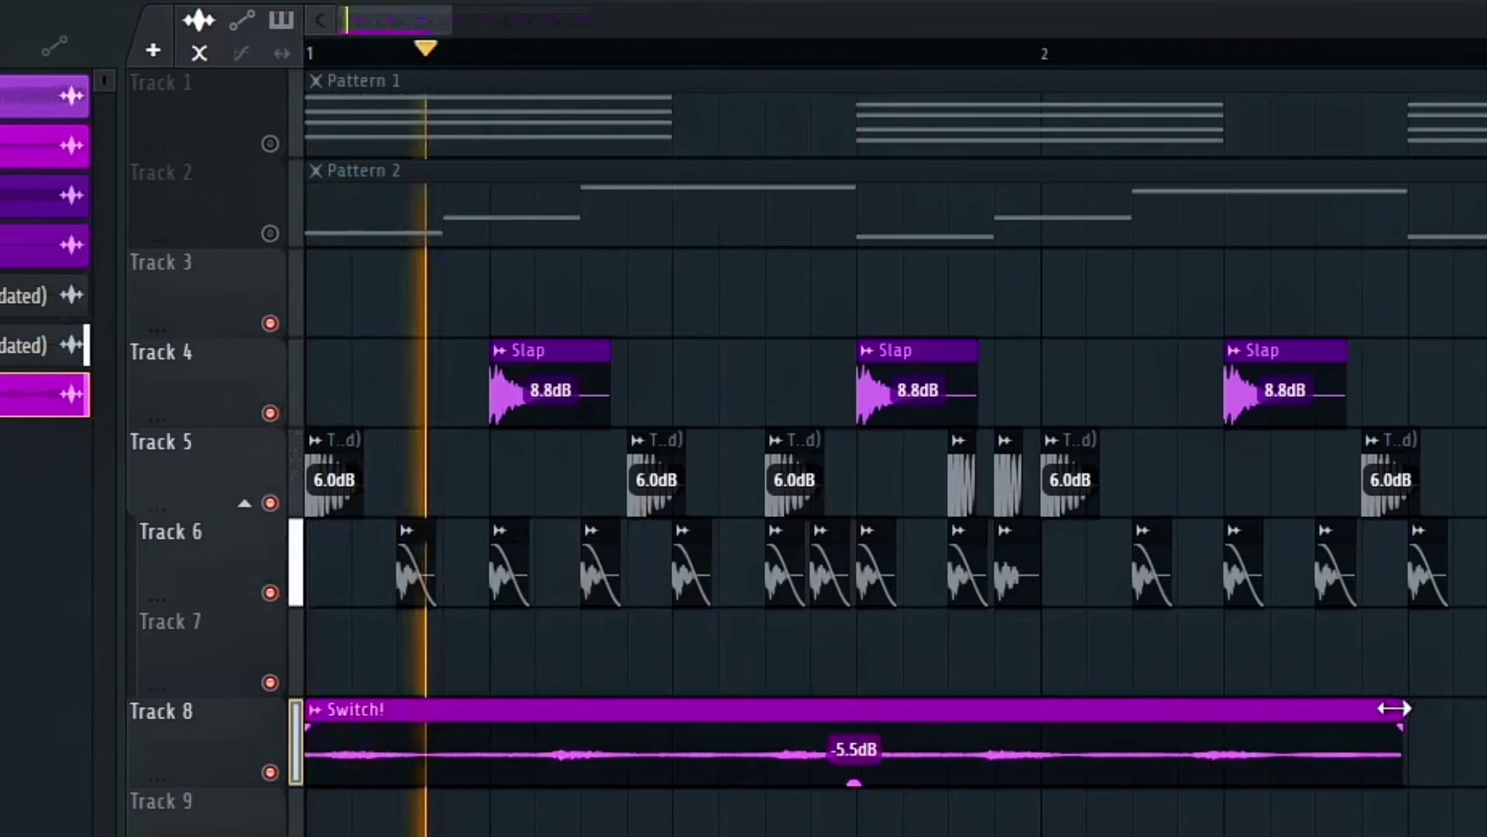
# Trim the Switch! clip on Track 8 to one beat and duplicate it repeatedly along the track
pyautogui.moveTo(1393, 708); pyautogui.dragTo(488, 708)
pyautogui.click(531, 728)
pyautogui.hotkey('ctrl', 'b')
pyautogui.hotkey('ctrl', 'b')
pyautogui.hotkey('ctrl', 'b')
pyautogui.hotkey('ctrl', 'b')
pyautogui.hotkey('ctrl', 'b')
pyautogui.hotkey('ctrl', 'b')
pyautogui.hotkey('ctrl', 'b')
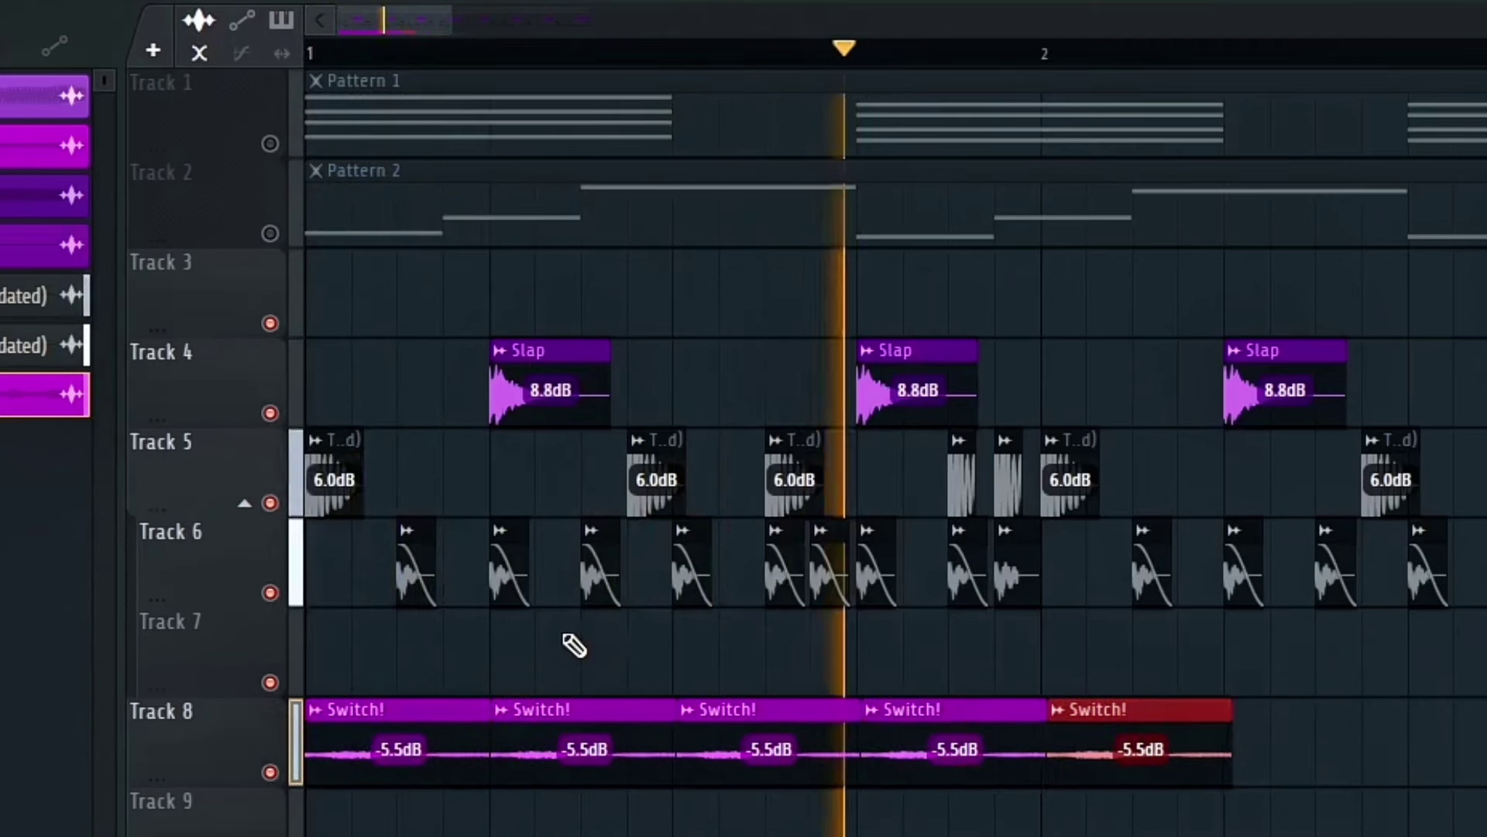
# Add two Pop clips on Track 9 in the last two steps of bar 2 and copy the Pop clips into bar 4
pyautogui.scroll(-4, 620, 651)
pyautogui.scroll(5, 834, 763)
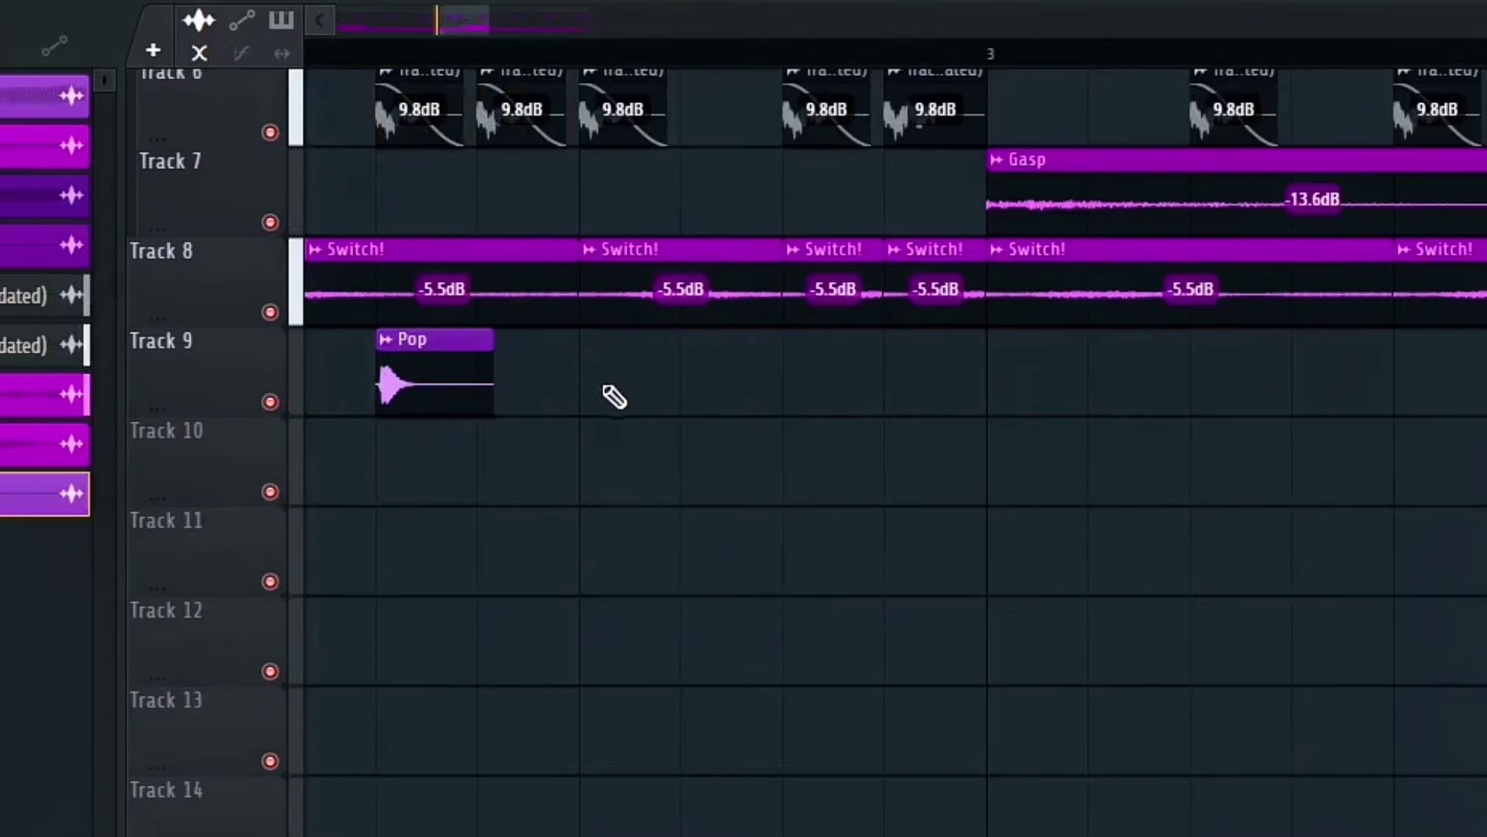
pyautogui.click(794, 381)
pyautogui.click(949, 397)
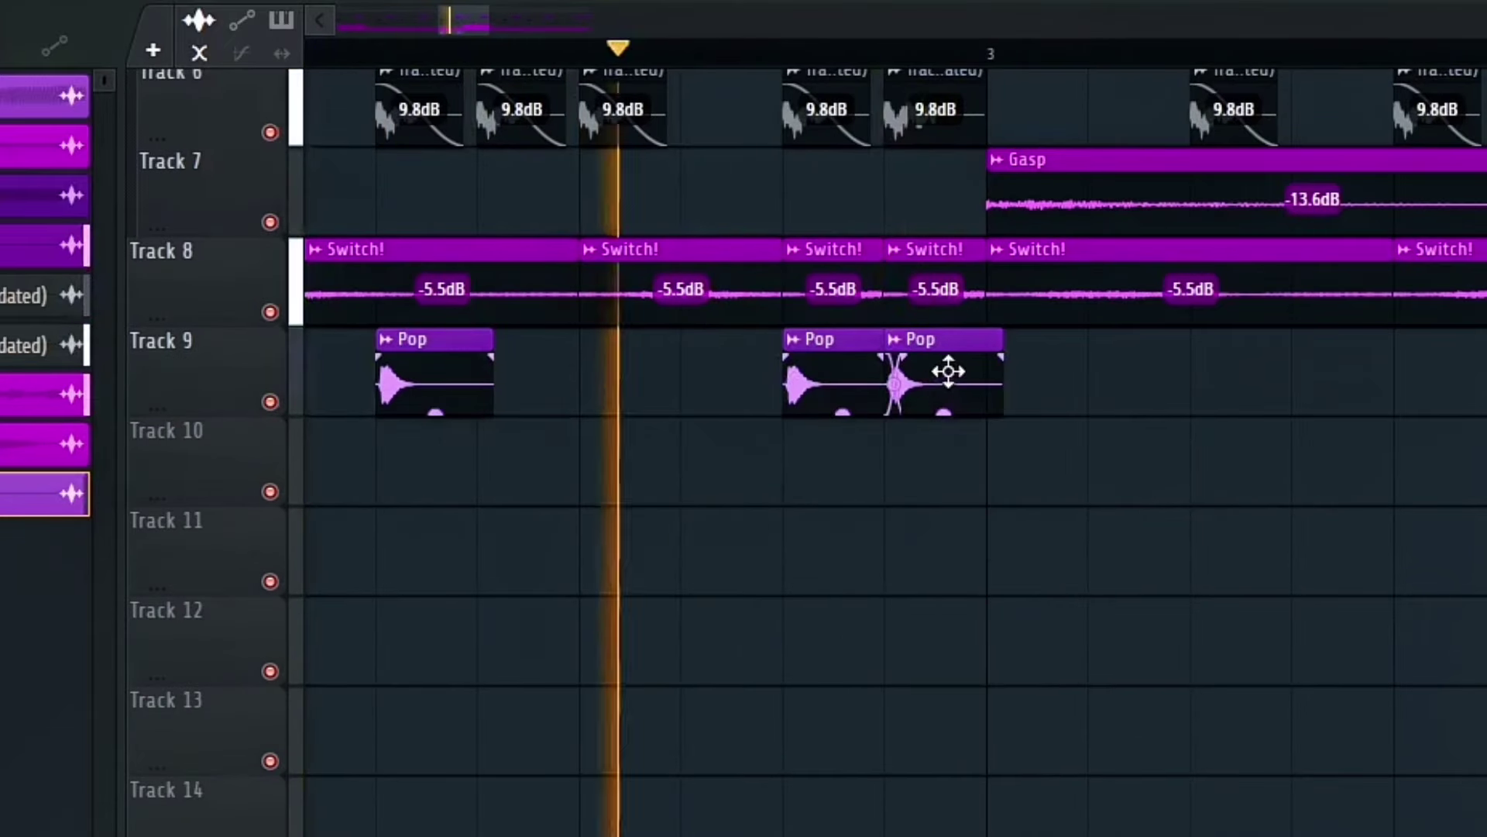
pyautogui.moveTo(1100, 426); pyautogui.dragTo(370, 329)
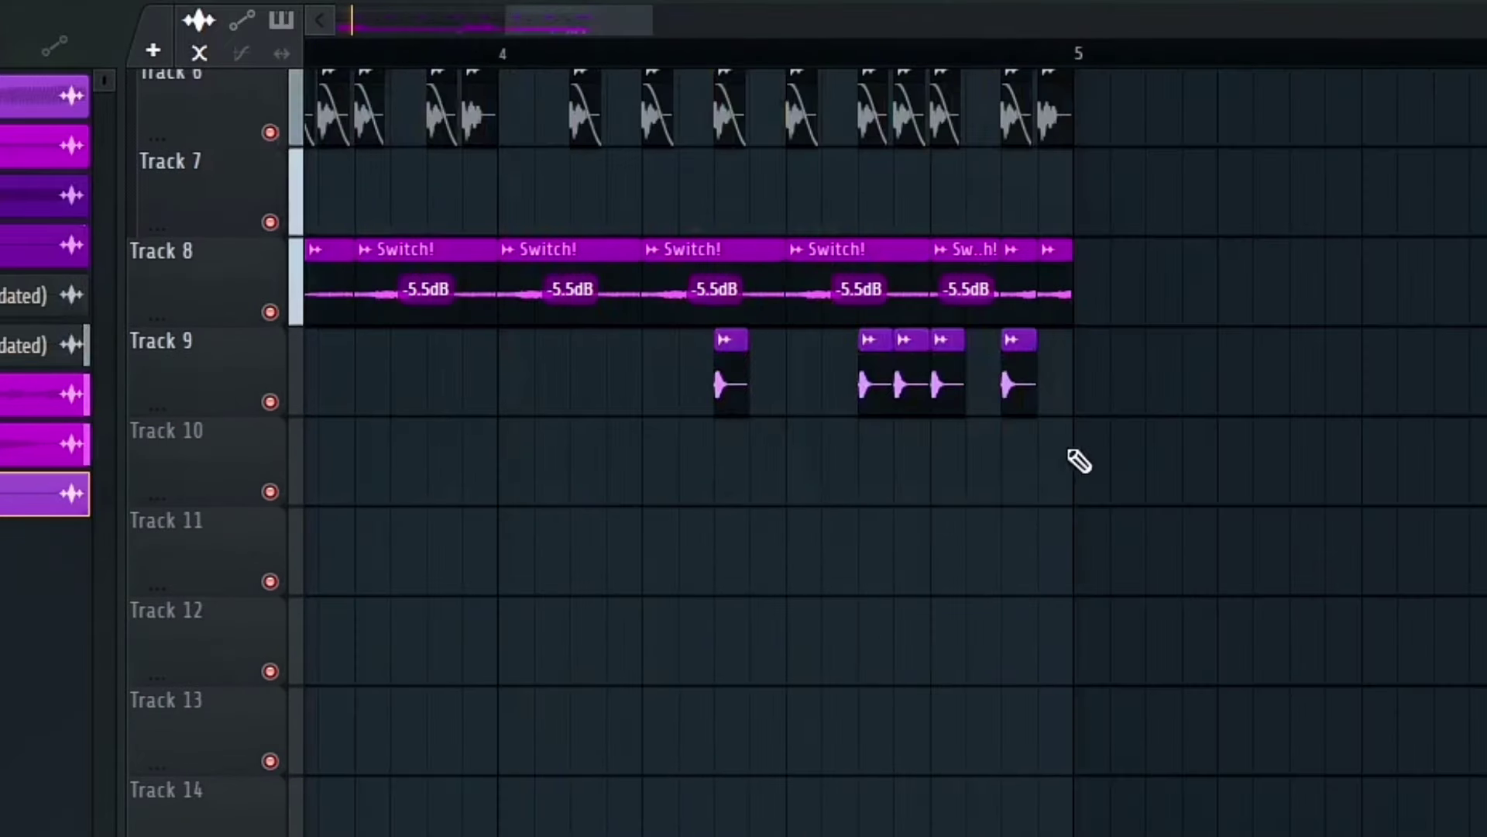
pyautogui.scroll(-4, 1070, 451)
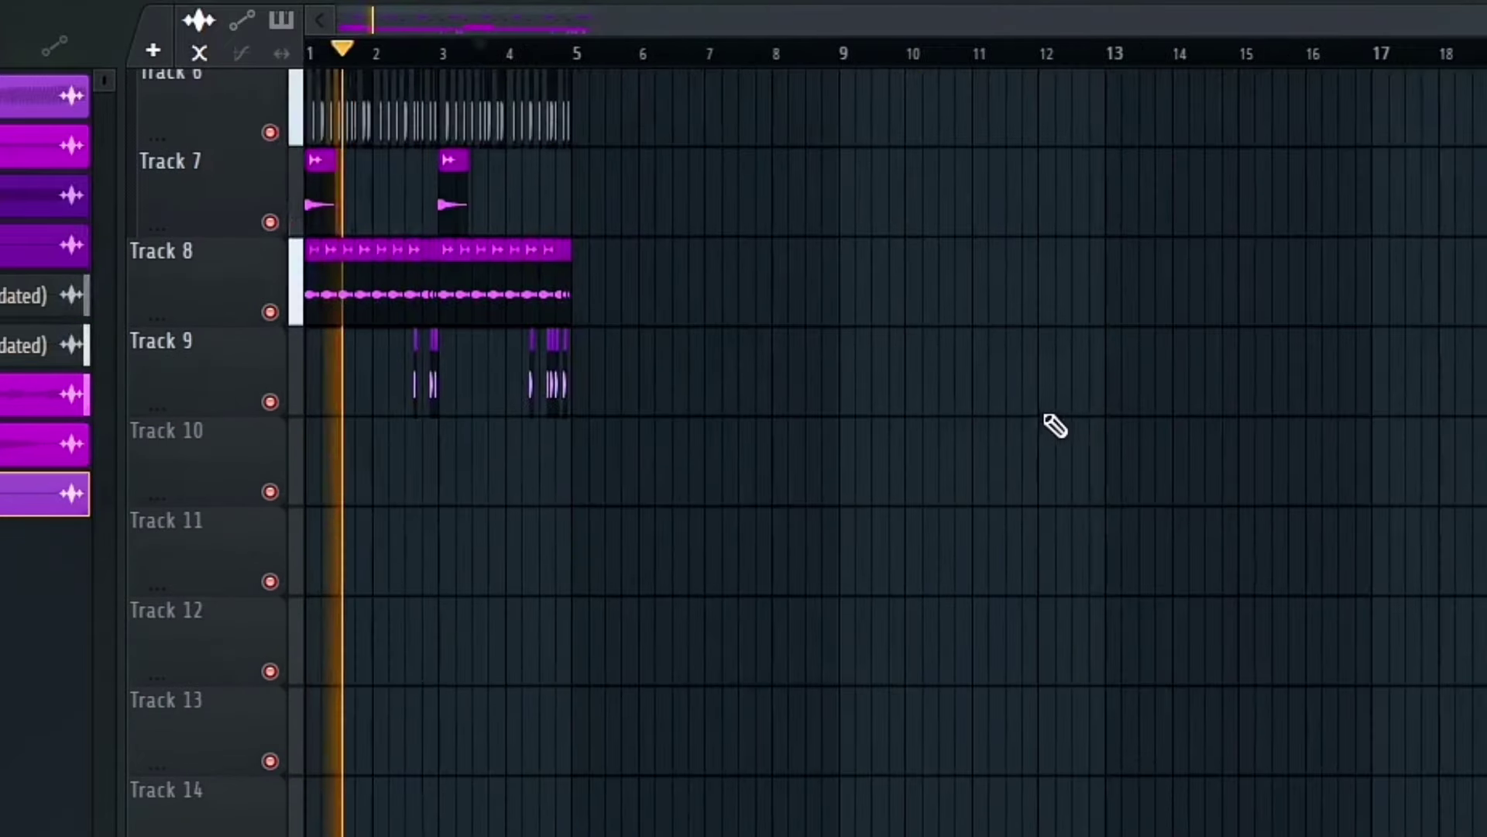
pyautogui.scroll(5, 1046, 415)
pyautogui.scroll(-2, 595, 491)
pyautogui.scroll(3, 169, 488)
pyautogui.moveTo(582, 469); pyautogui.dragTo(582, 469)
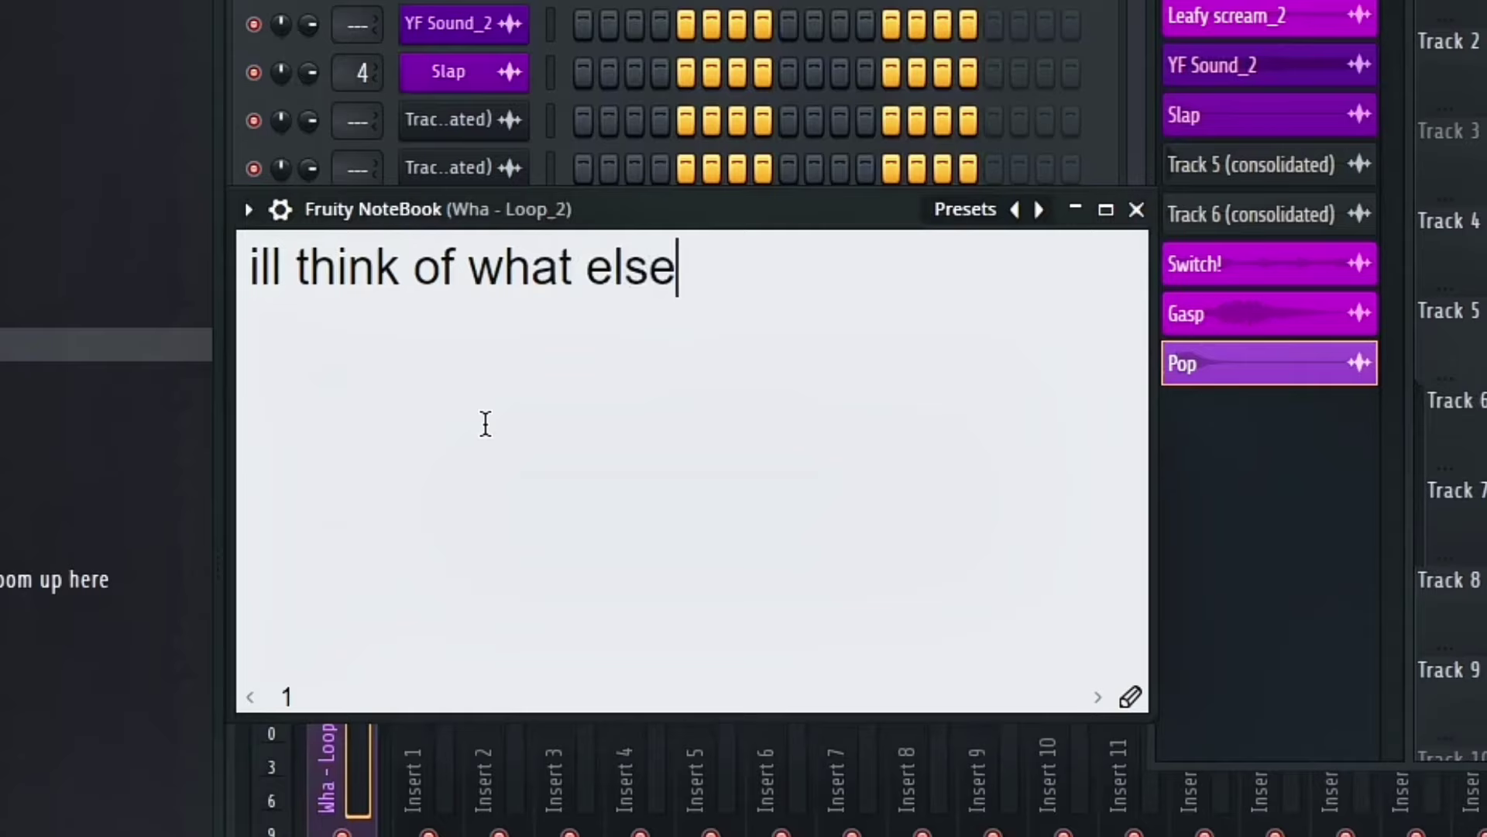
# Clear the notebook text and write a new remark about a little melody
pyautogui.hotkey('ctrl', 'a')
pyautogui.press('BackSpace')
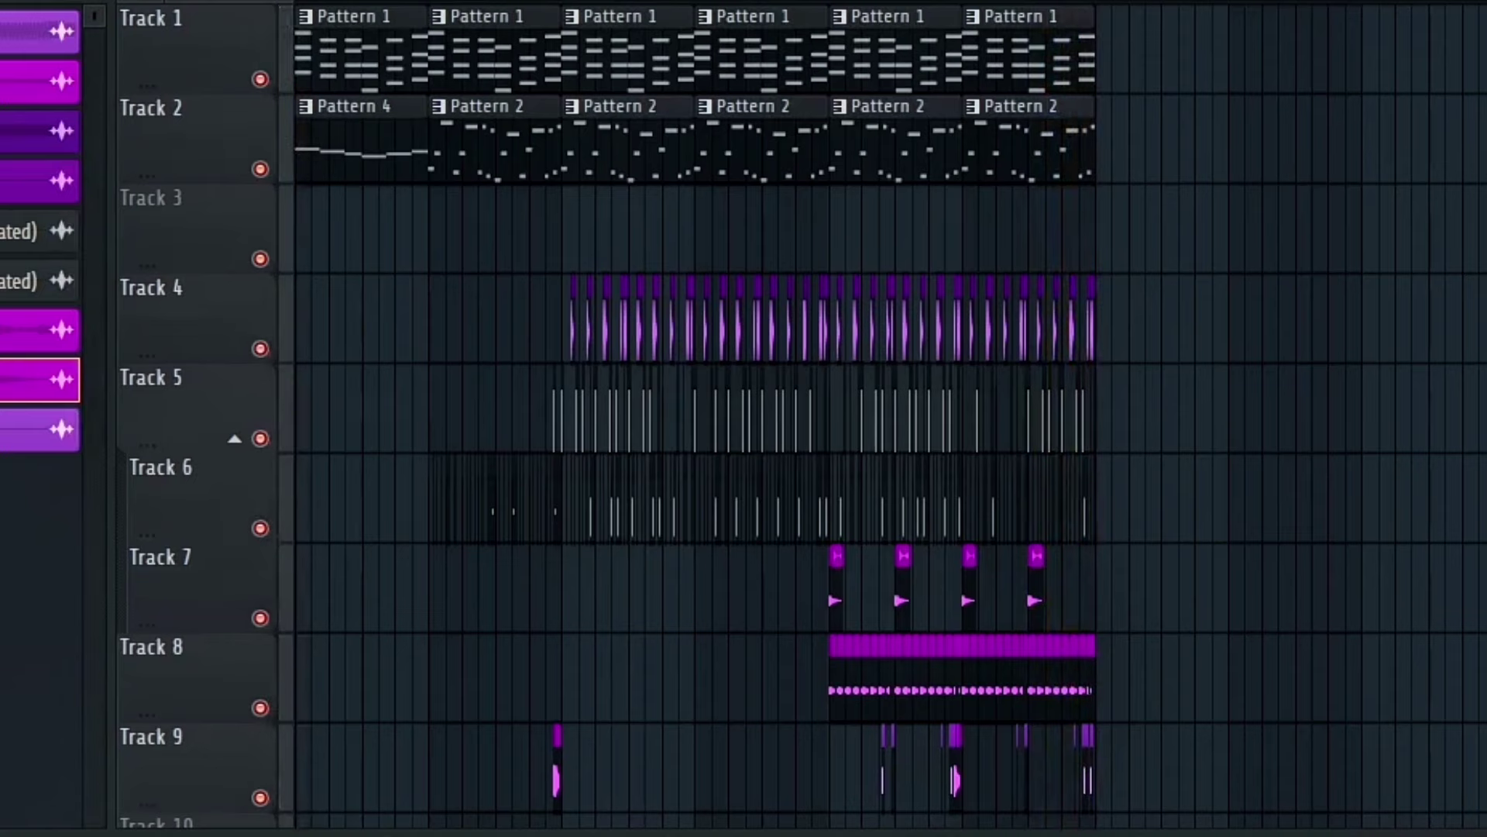
pyautogui.write('ittle meloda')
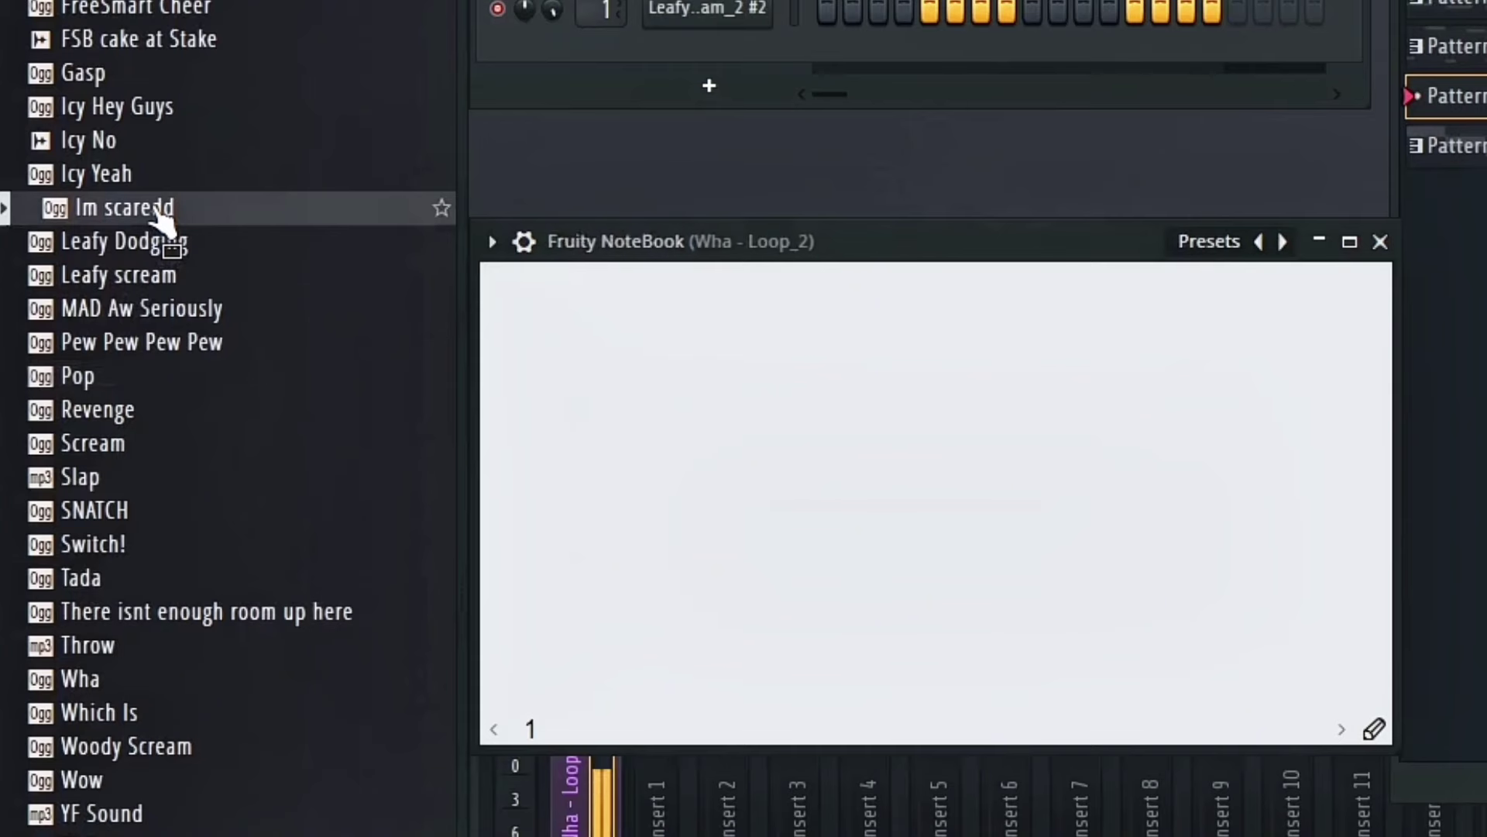
# Load Firey Scream 2 into Edison and mark a short loop region near the end of the sample
pyautogui.scroll(5, 155, 232)
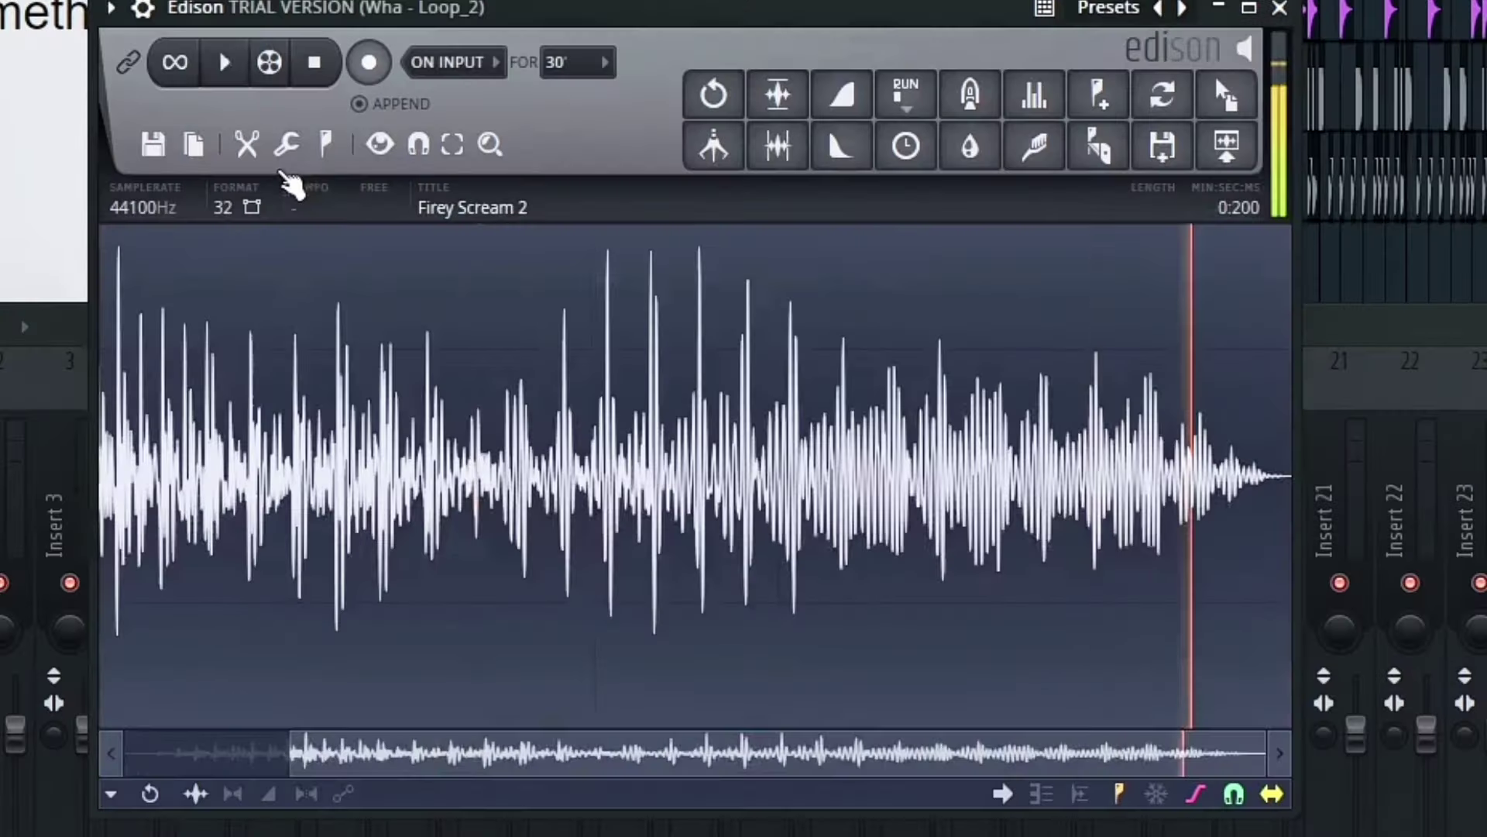
pyautogui.click(758, 465)
pyautogui.scroll(5, 822, 481)
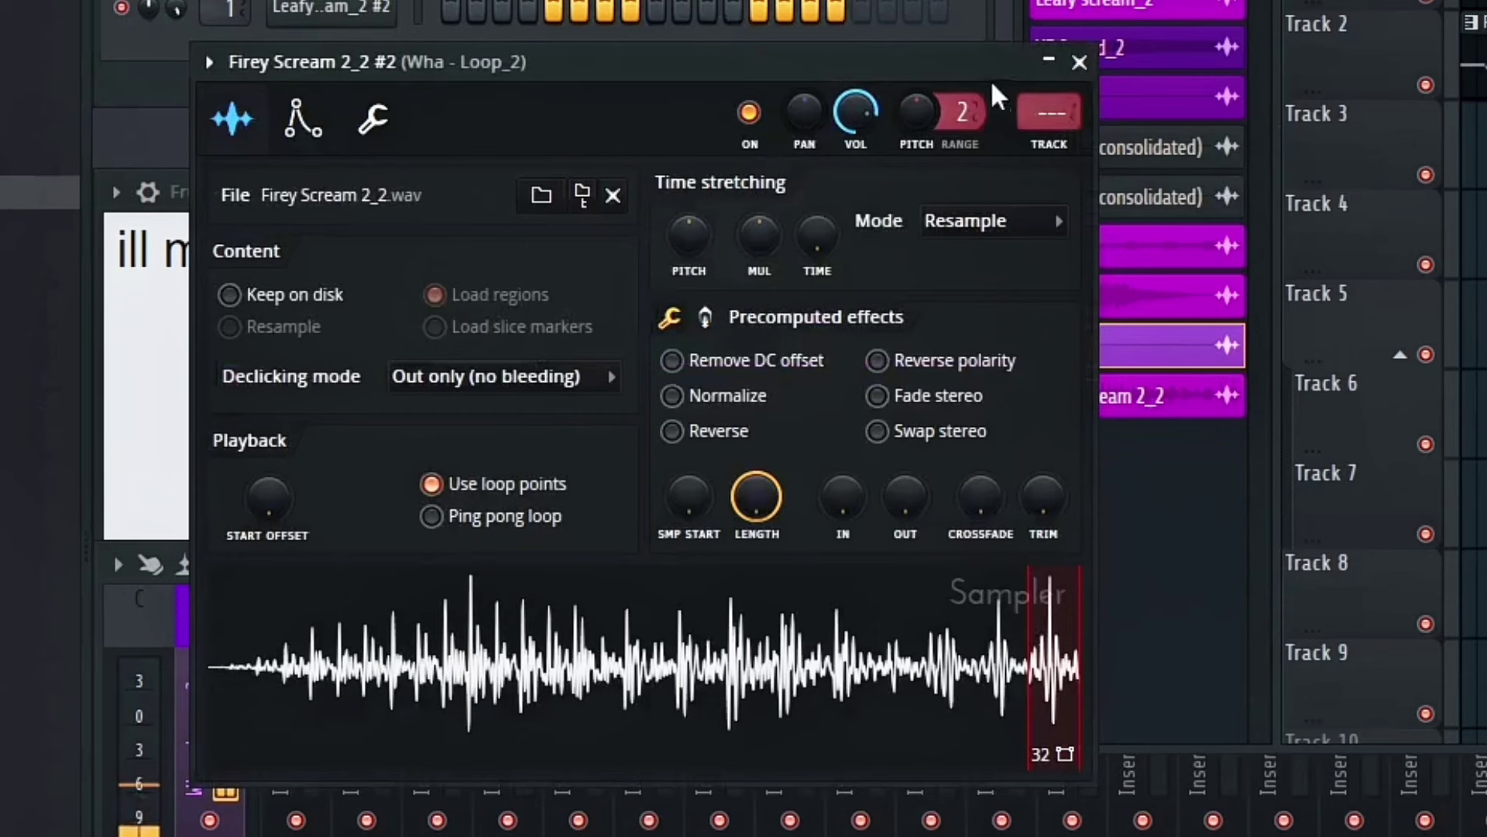
# Route the Firey Scream 2_2 sampler to Insert 16 and apply Fruity Flangus there with a high wet level
pyautogui.click(1049, 112)
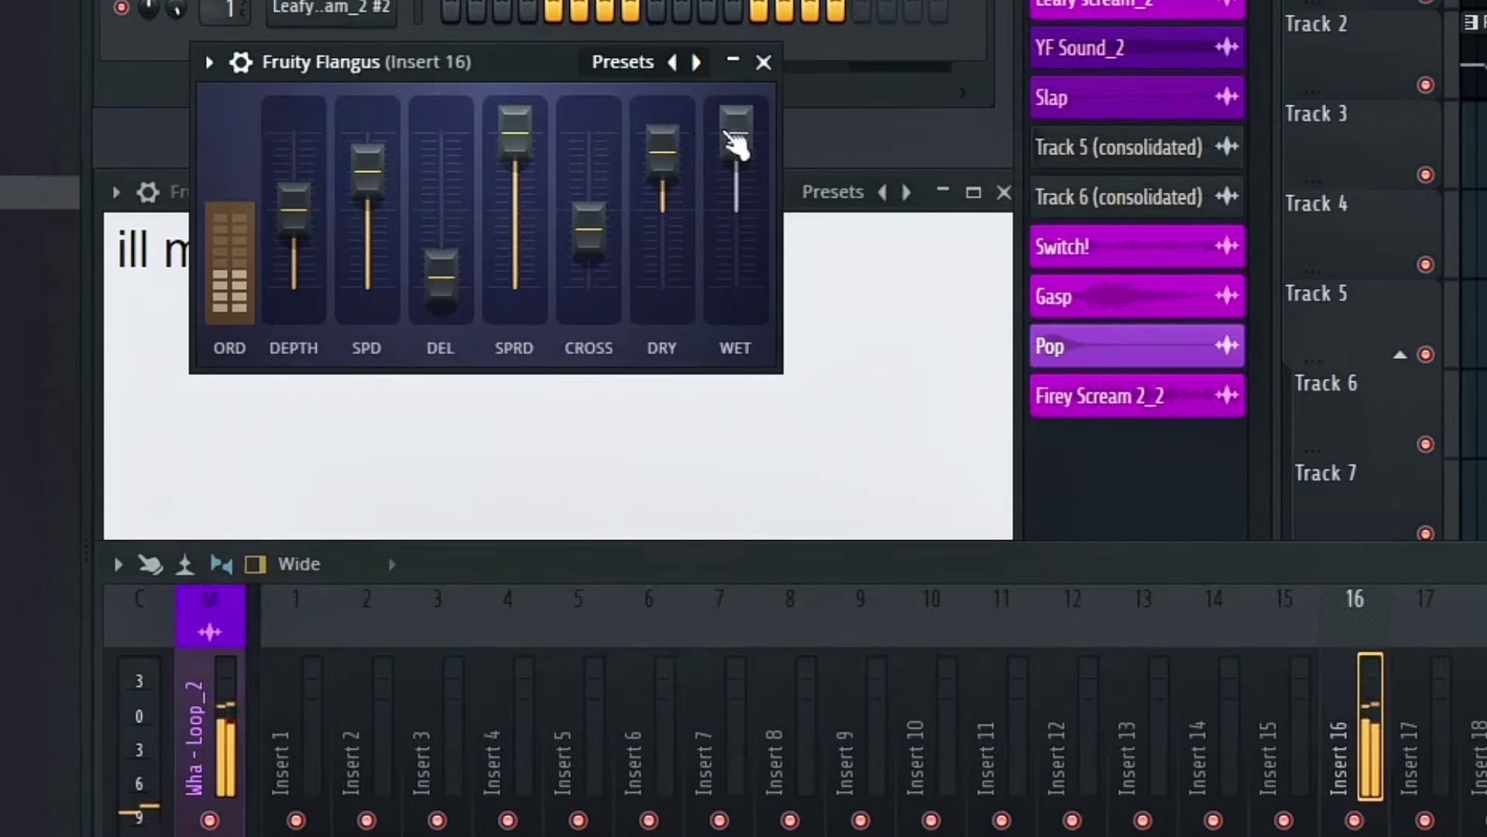
pyautogui.click(763, 62)
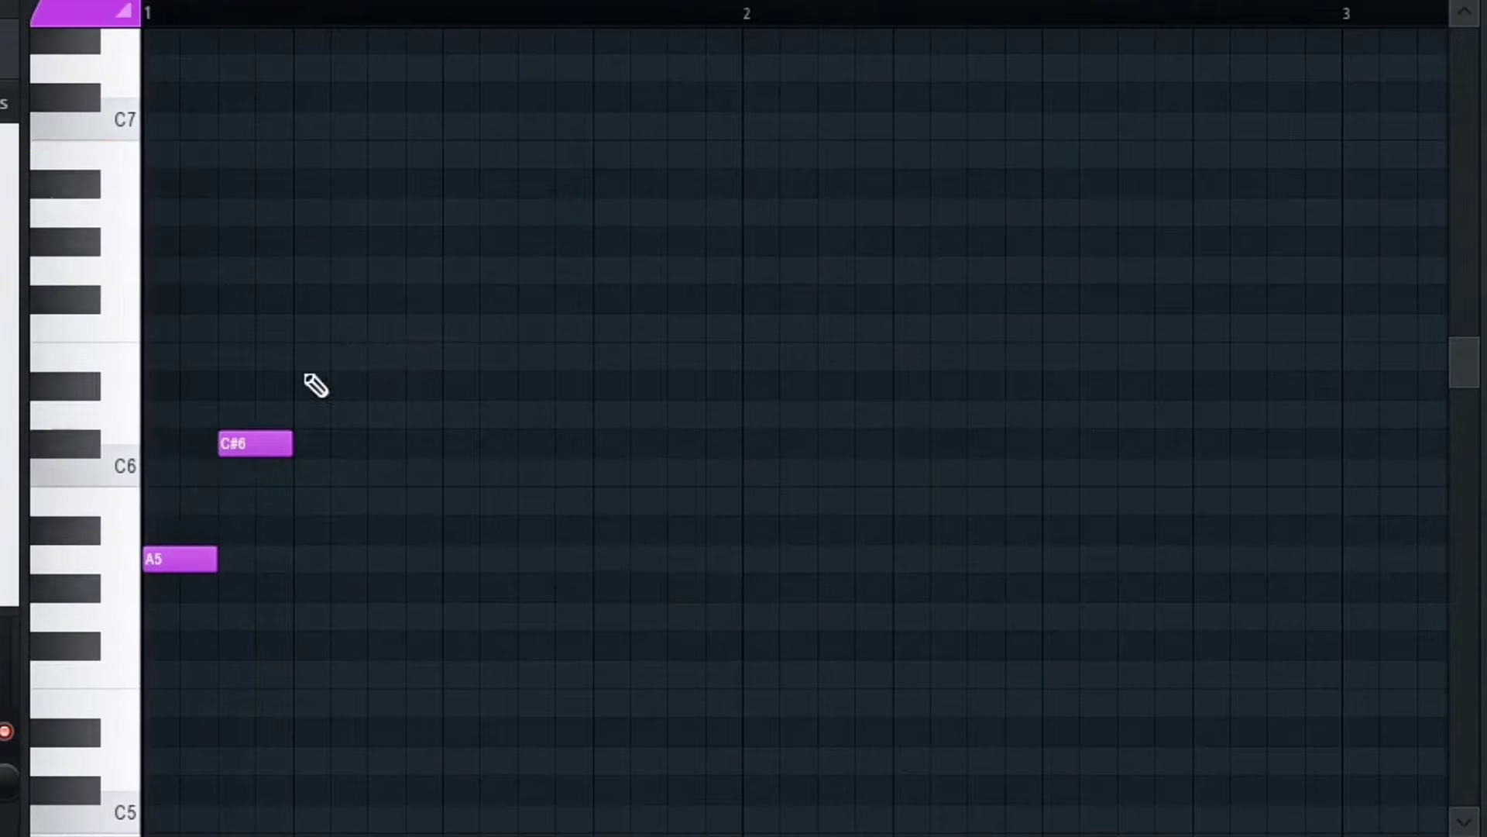
# Write an eight-bar melody for Firey Scream 2_2 in the piano roll, starting with A5 and C#6
pyautogui.click(679, 326)
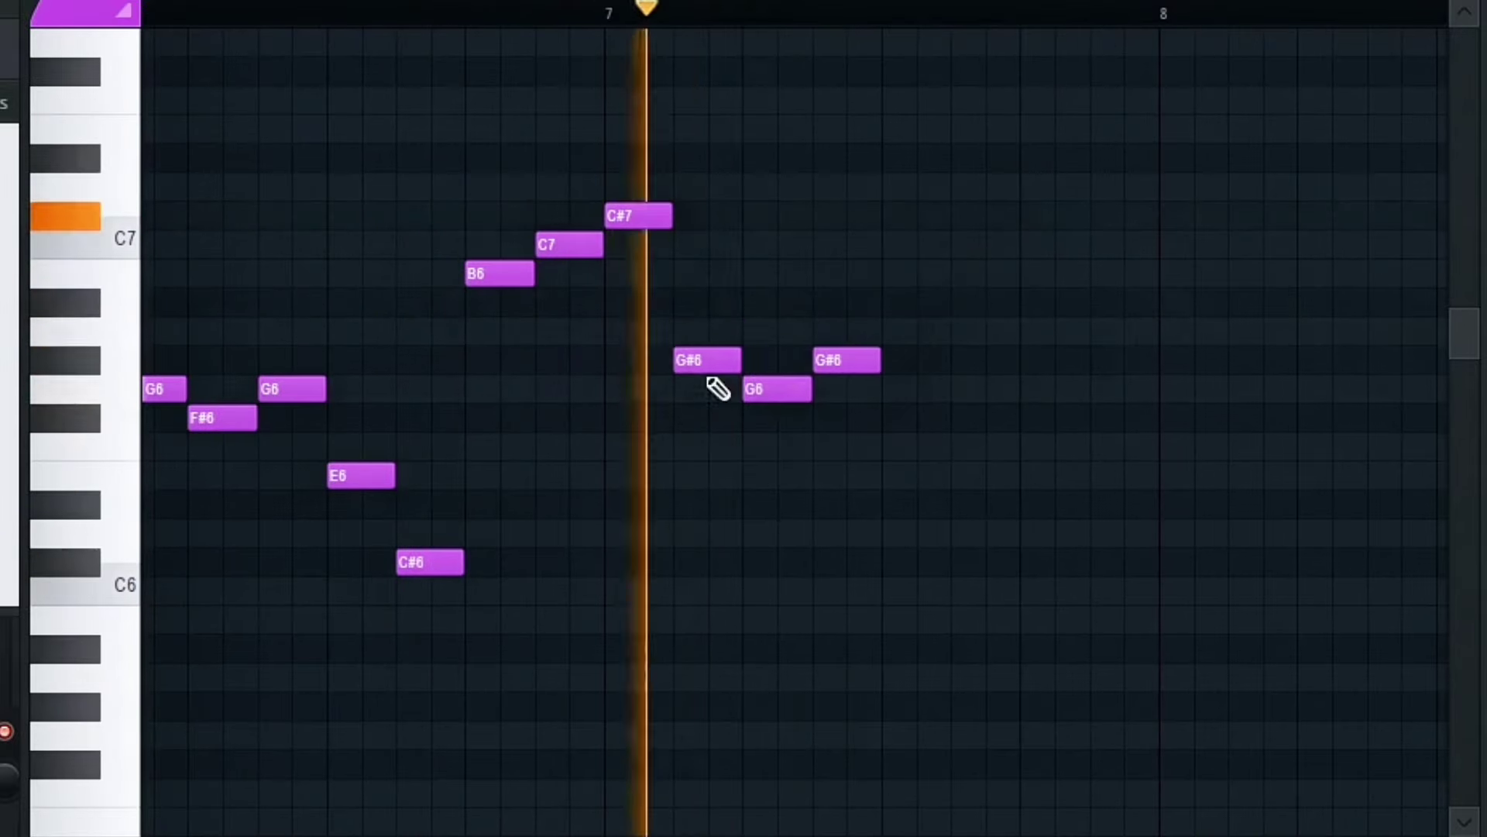
pyautogui.scroll(-5, 1362, 299)
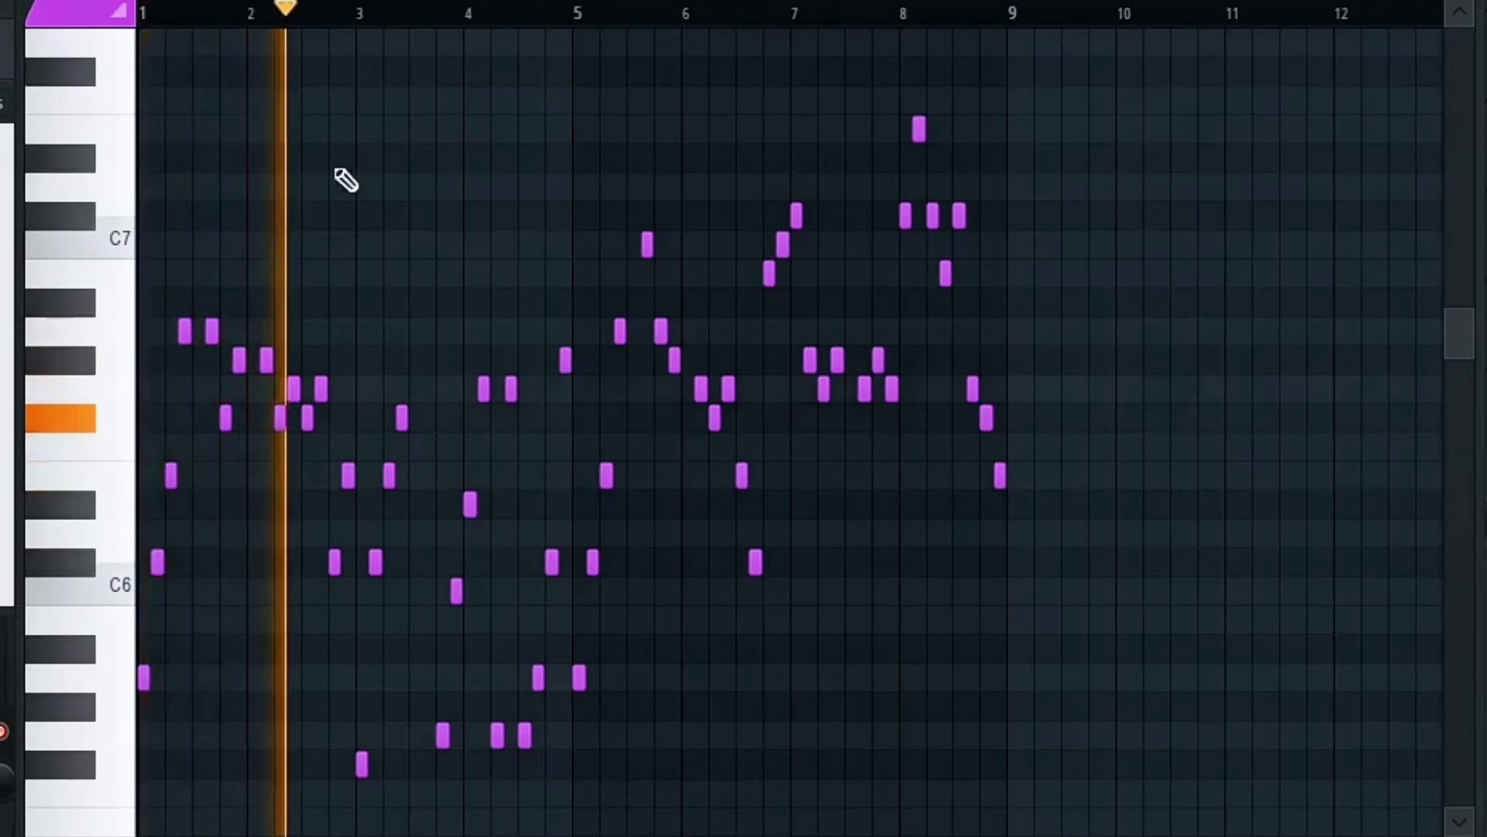
# Play through the eight-bar Firey Scream melody and examine its notes from start to end
pyautogui.scroll(5, 426, 445)
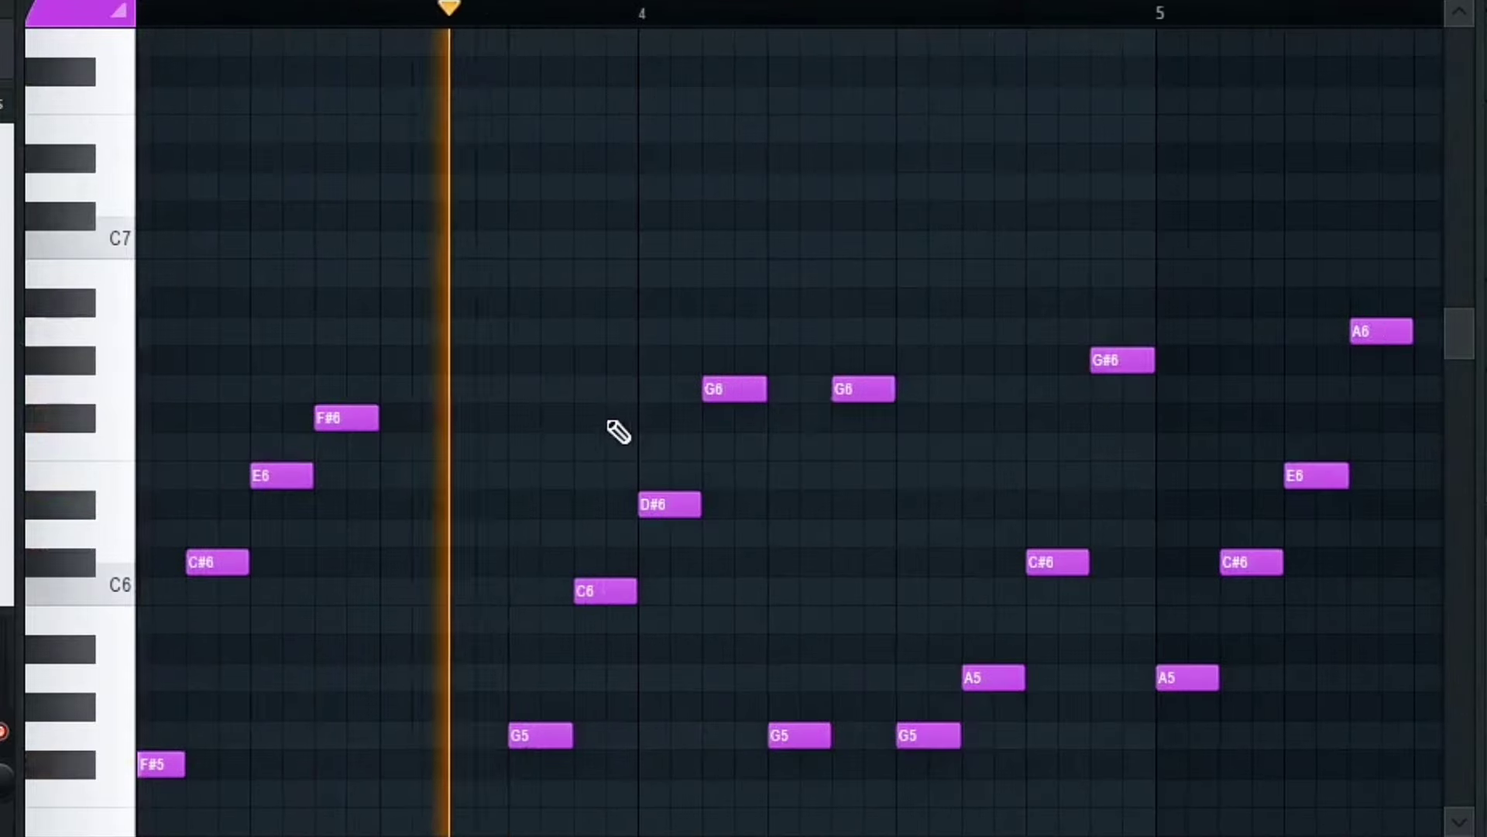
pyautogui.scroll(-2, 723, 348)
pyautogui.scroll(1, 1310, 384)
pyautogui.scroll(-2, 1326, 386)
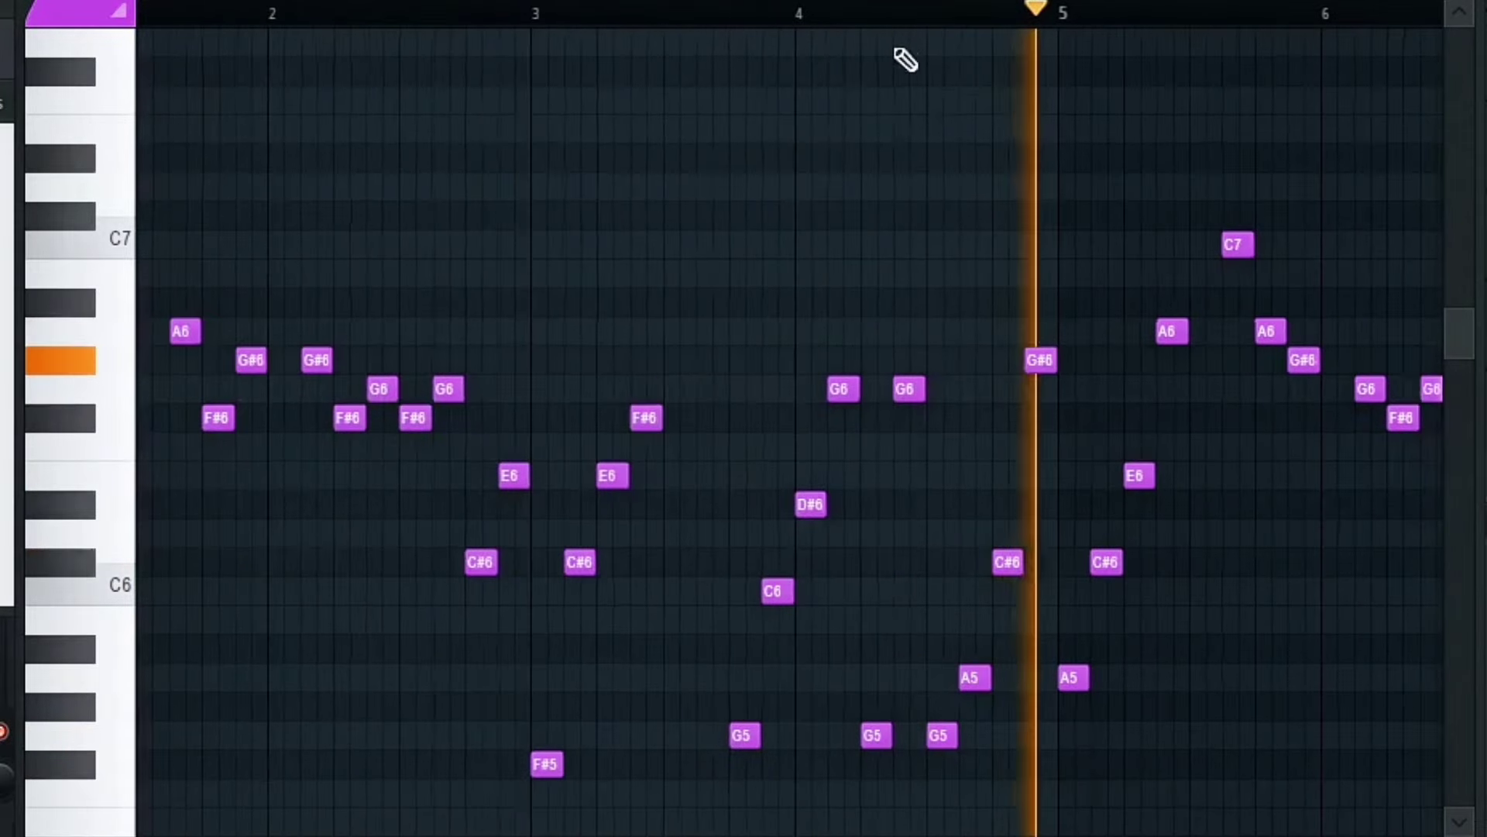
pyautogui.moveTo(581, 2); pyautogui.dragTo(987, 229)
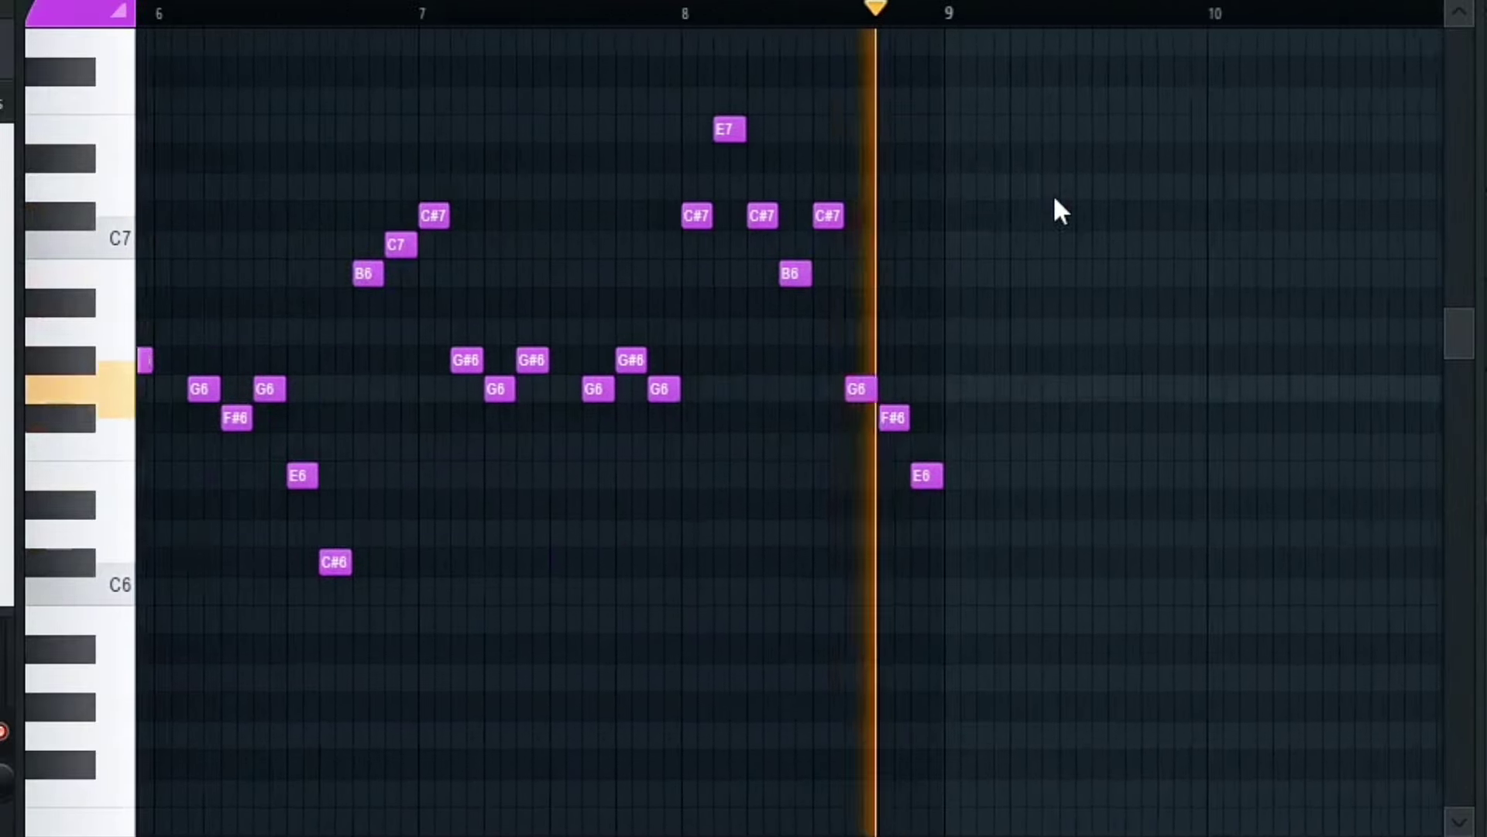
pyautogui.press('space')
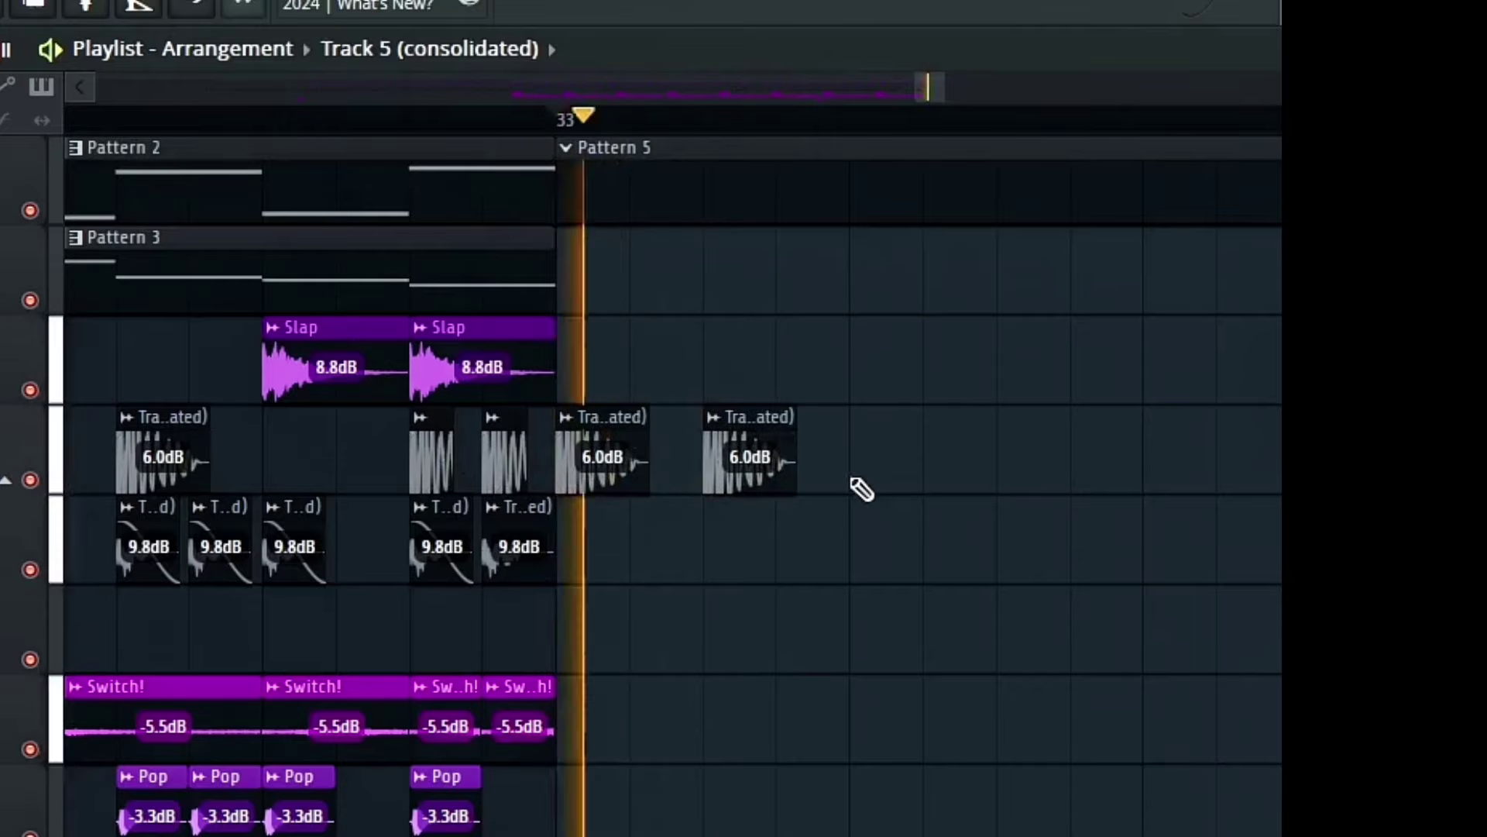
# Duplicate the bar 33 drum clips on Track 5 into bar 34 and vary the rhythm of the copies
pyautogui.moveTo(670, 546); pyautogui.dragTo(118, 471)
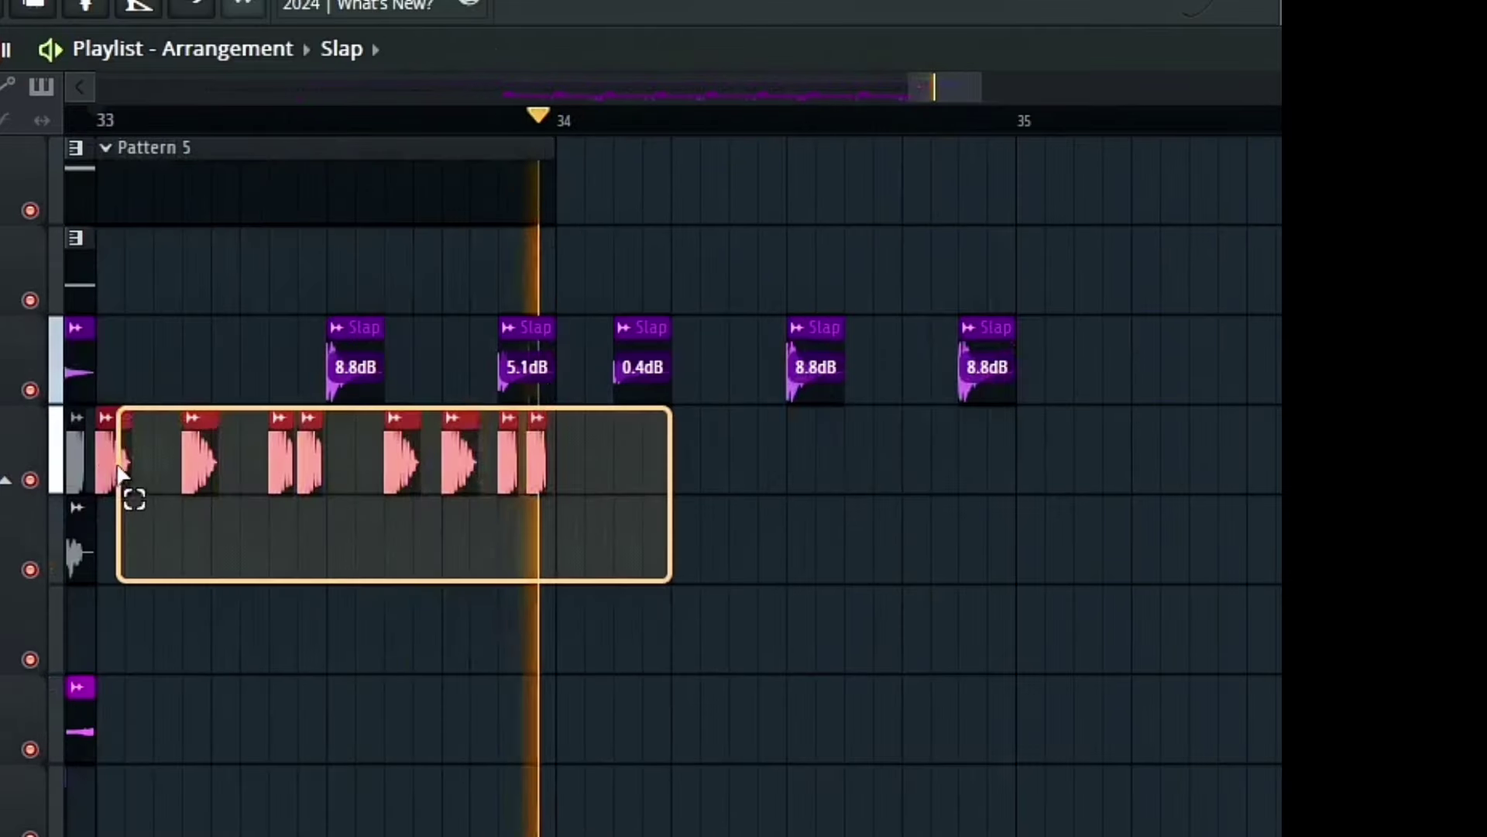
pyautogui.hotkey('ctrl', 'b')
pyautogui.scroll(3, 590, 496)
pyautogui.press('space')
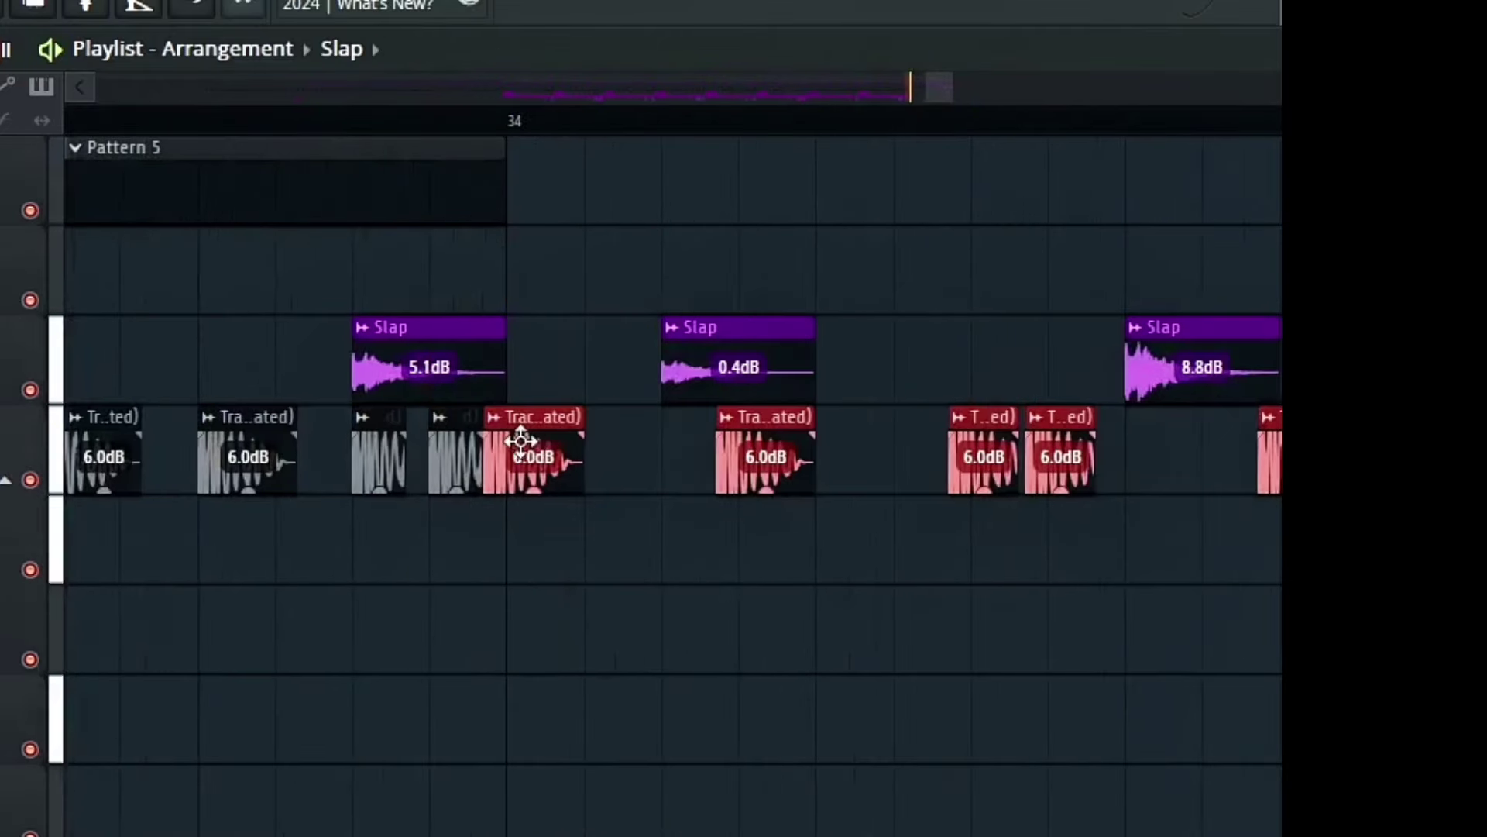
pyautogui.scroll(-2, 552, 444)
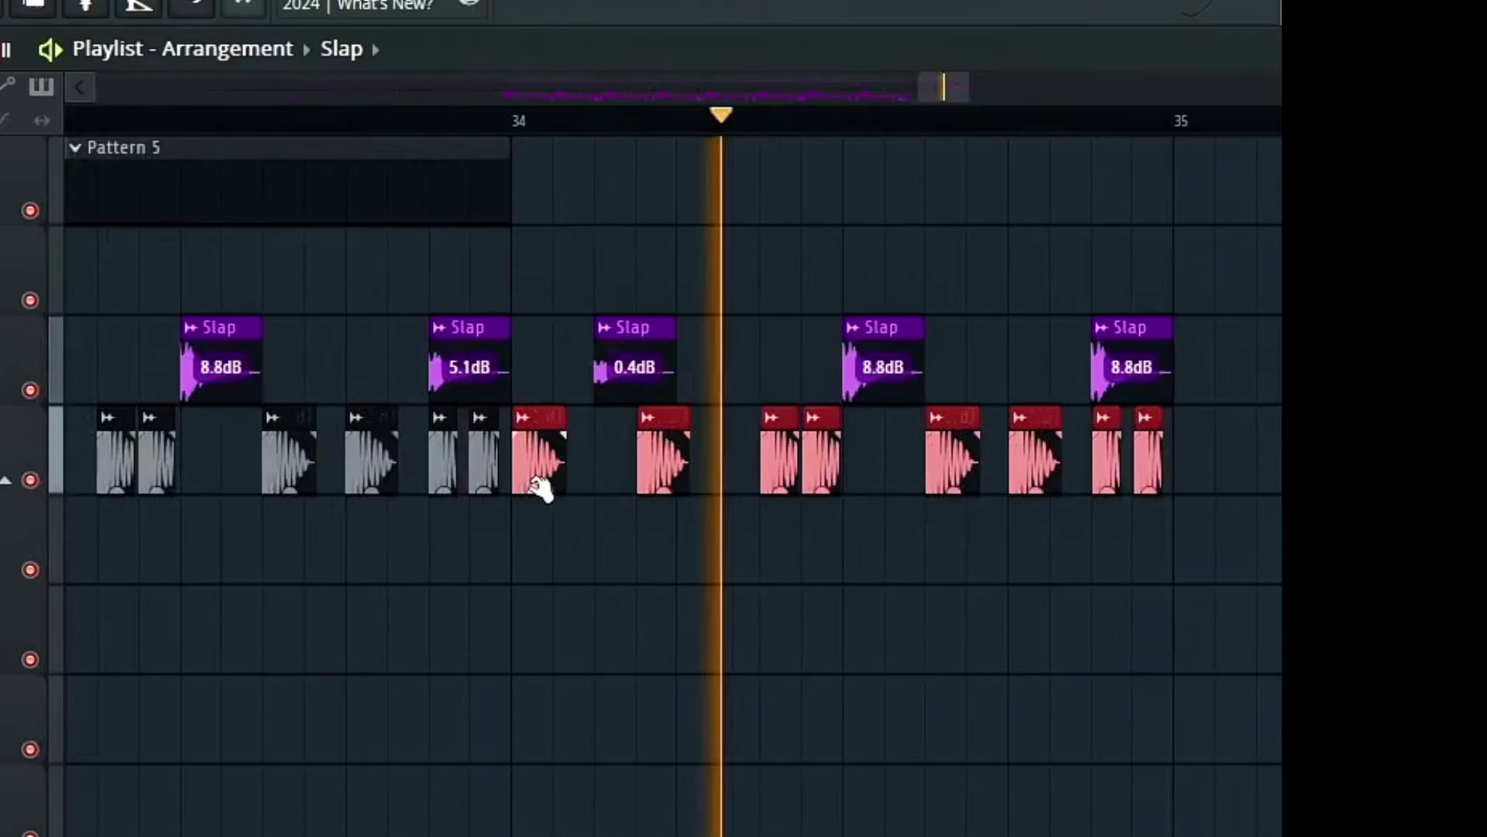
pyautogui.click(528, 434)
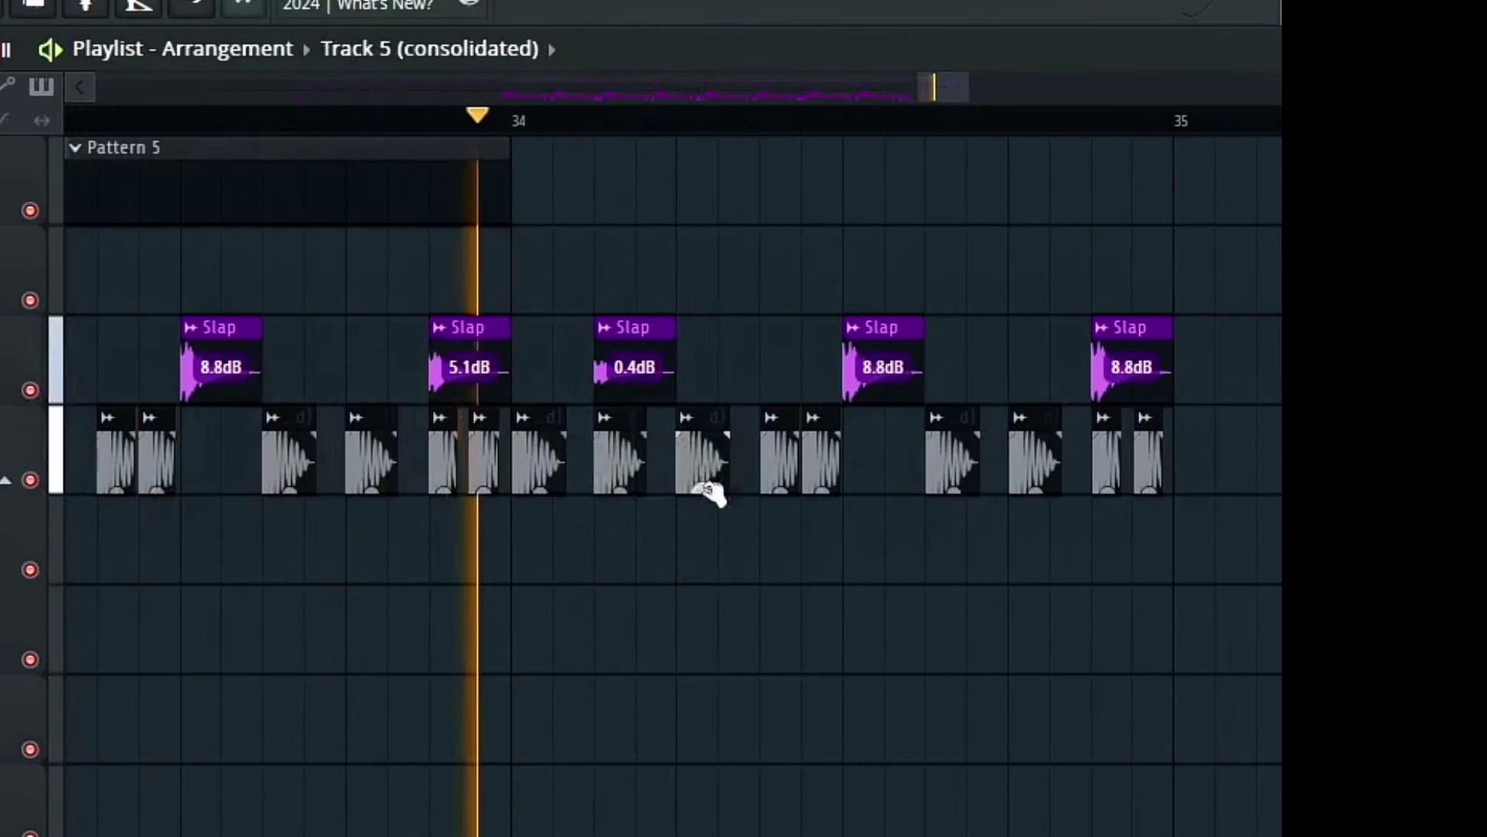
# Lower the volume of the repeated Track 7 clips in bars 33 and 34
pyautogui.scroll(-3, 770, 690)
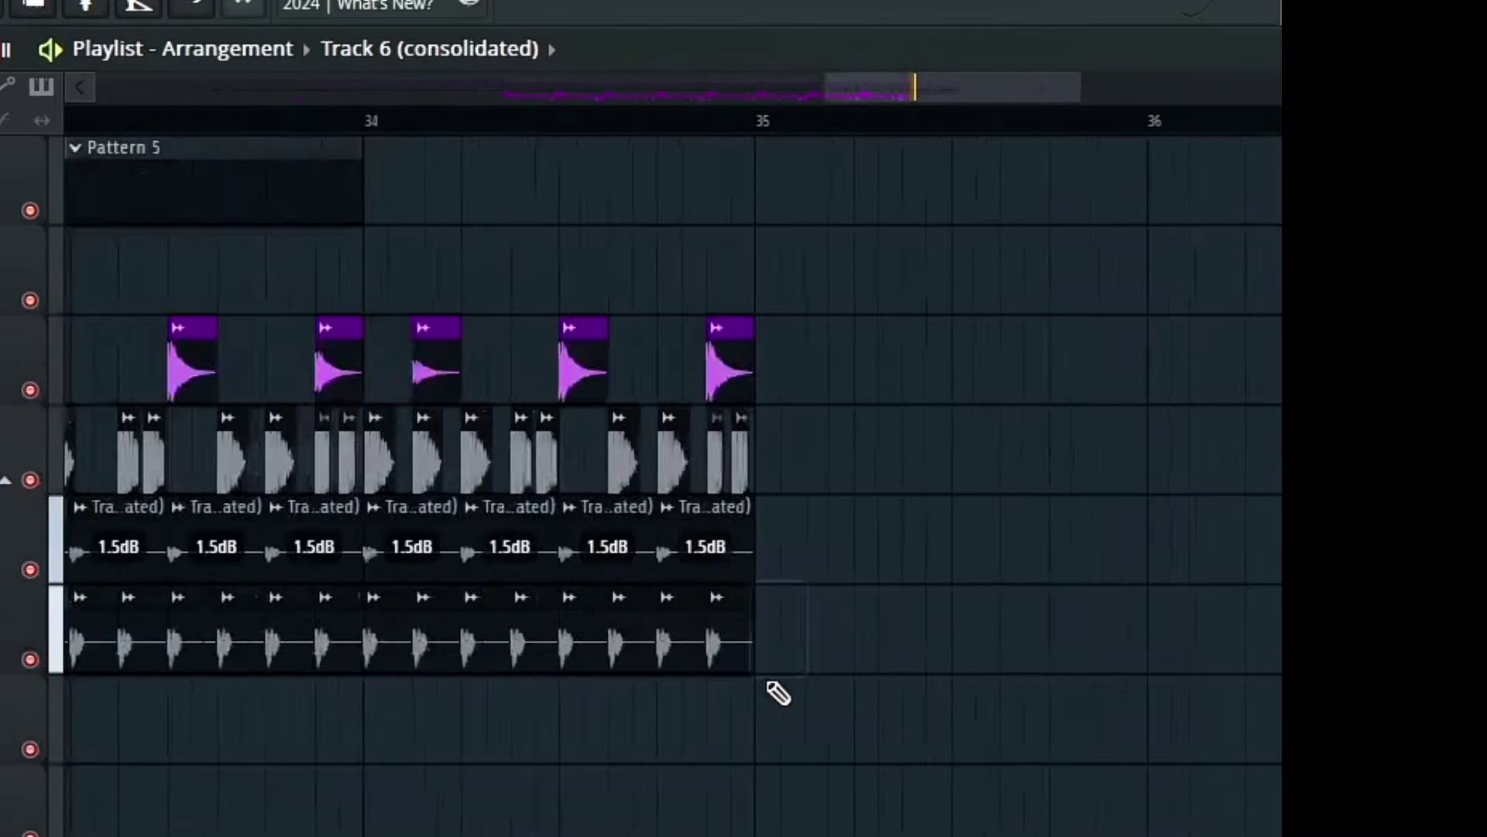
pyautogui.moveTo(820, 635); pyautogui.dragTo(495, 648)
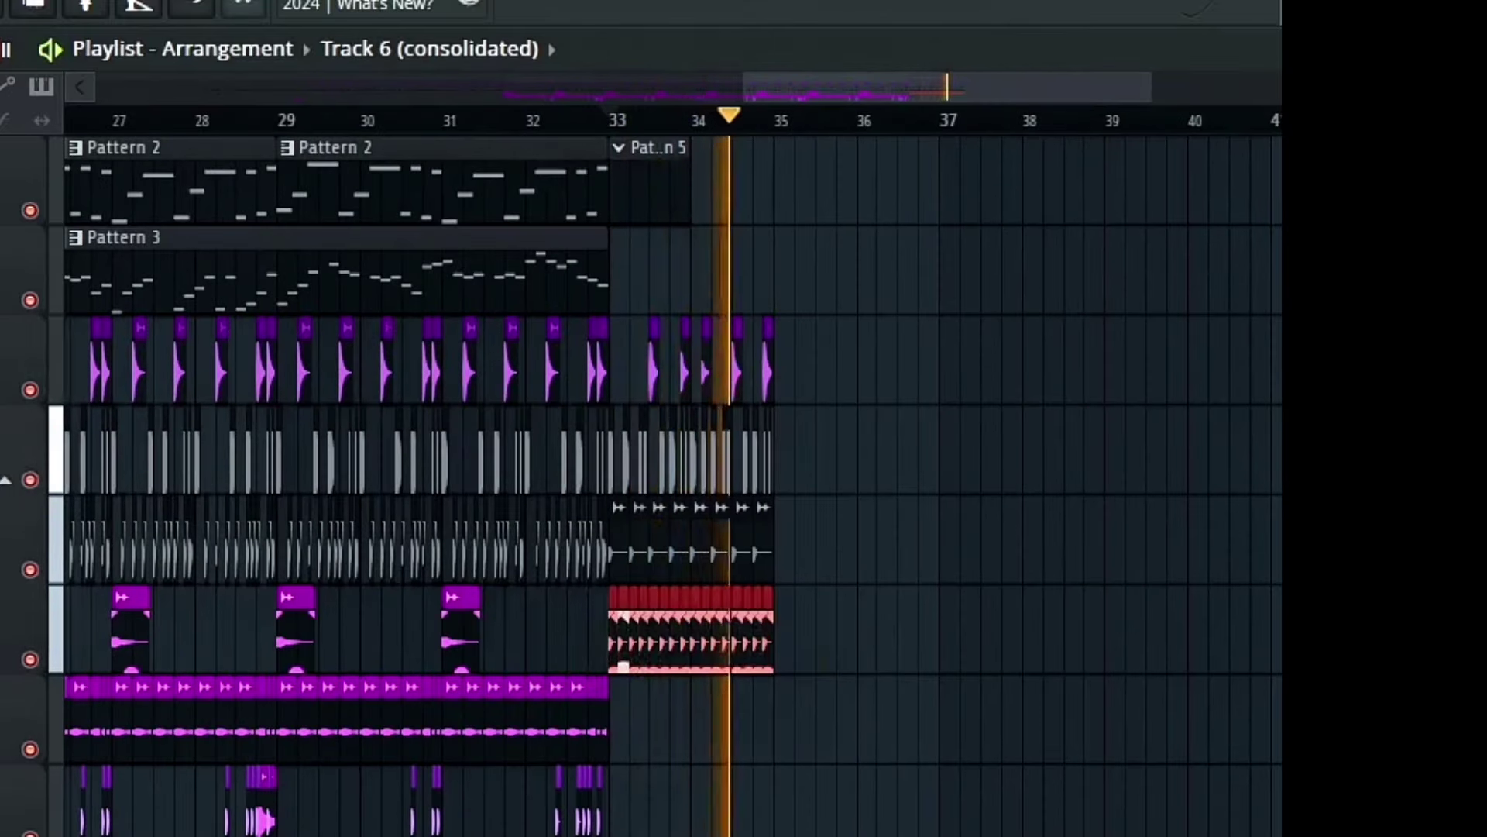
pyautogui.scroll(5, 615, 652)
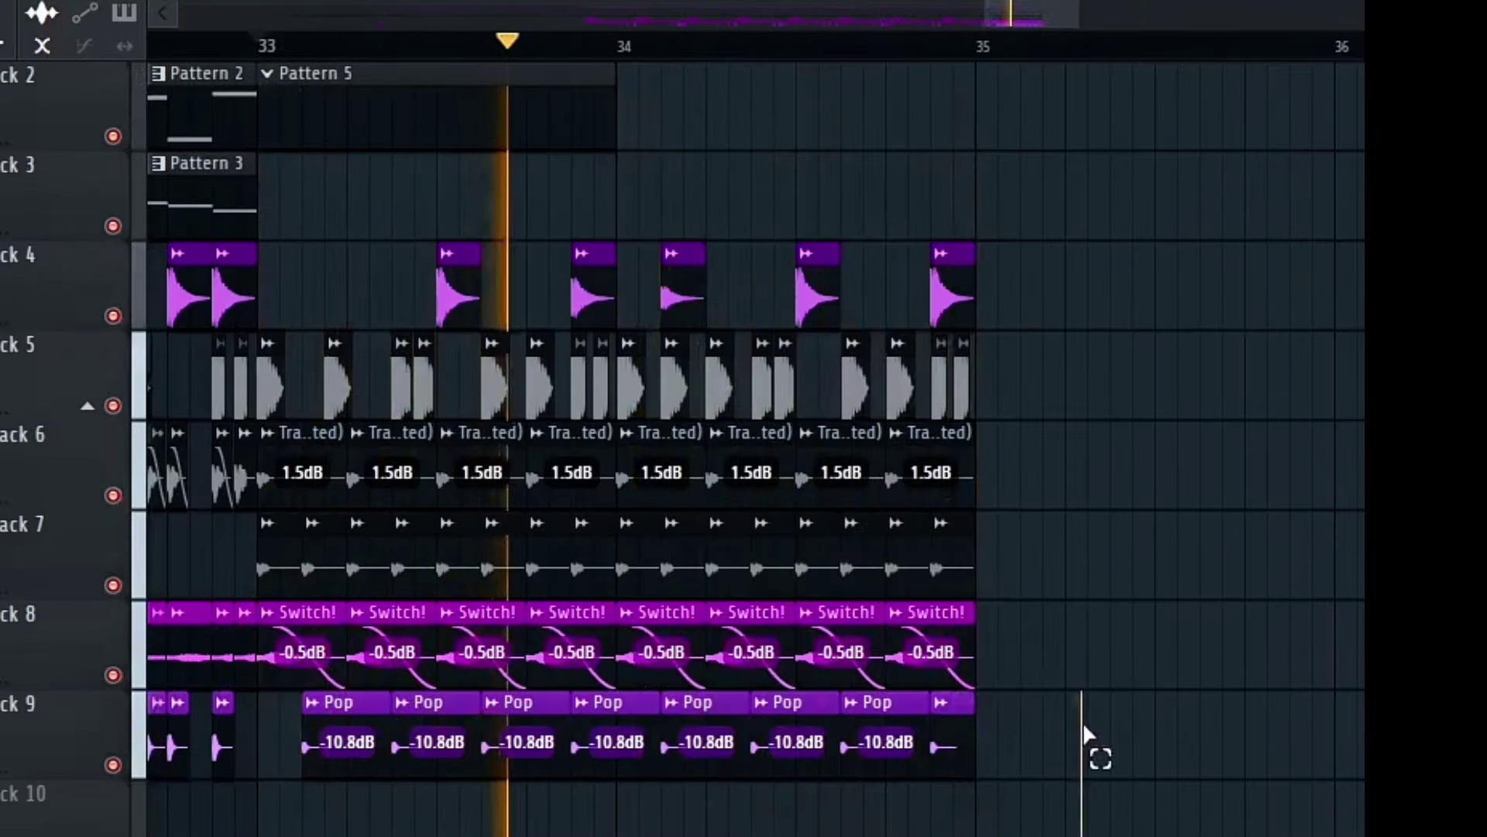
# Duplicate the two-bar drum and effects section on Tracks 4 to 9 from bar 33 to bar 35
pyautogui.moveTo(1081, 739); pyautogui.dragTo(305, 289)
pyautogui.hotkey('ctrl', 'b')
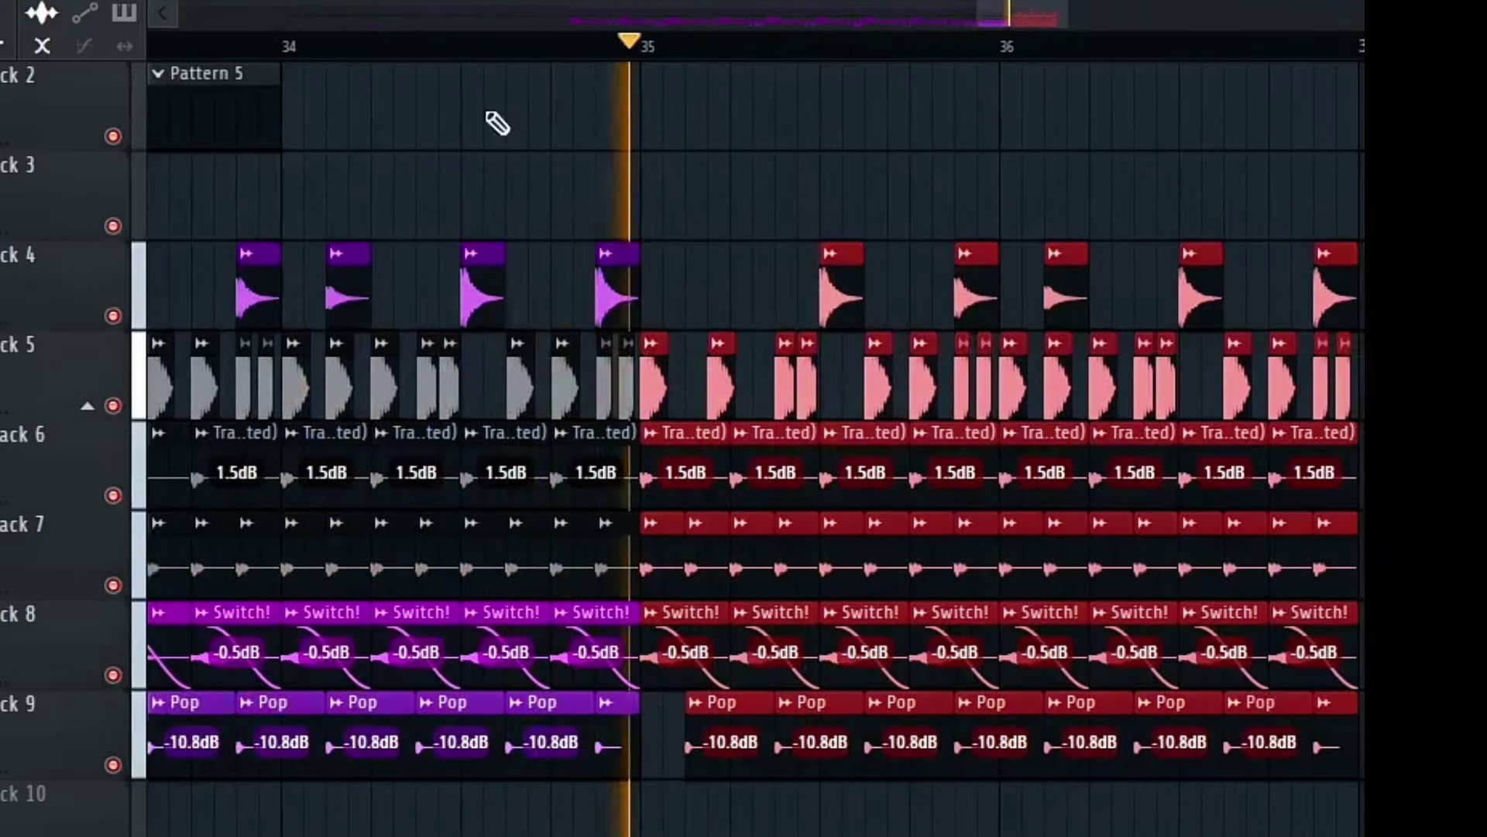
pyautogui.scroll(-3, 430, 242)
pyautogui.scroll(3, 794, 310)
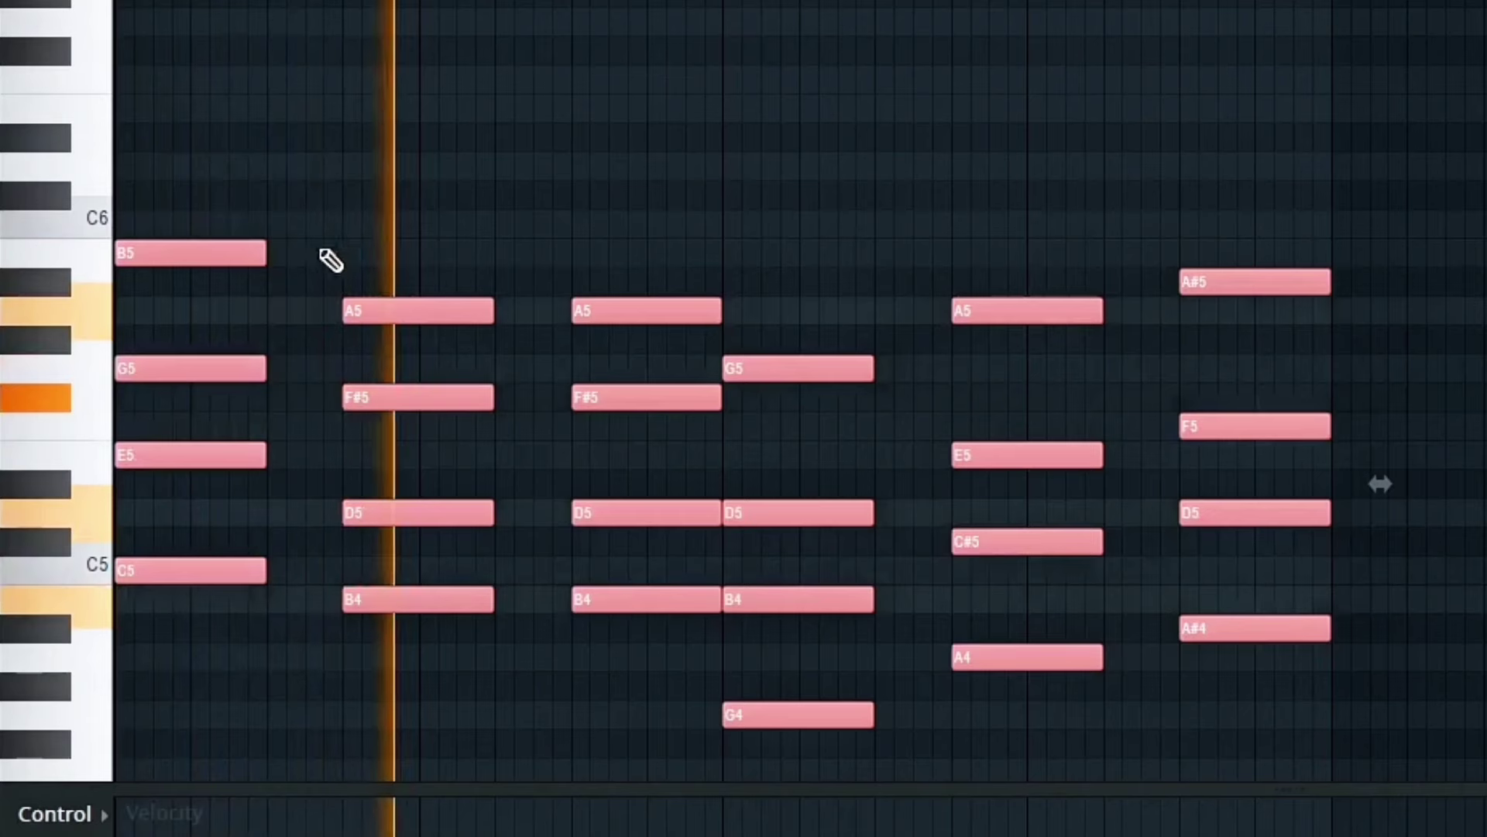
# Shorten every chord to a stab of two grid steps and add a top note right after the first chord
pyautogui.moveTo(332, 258); pyautogui.dragTo(500, 615)
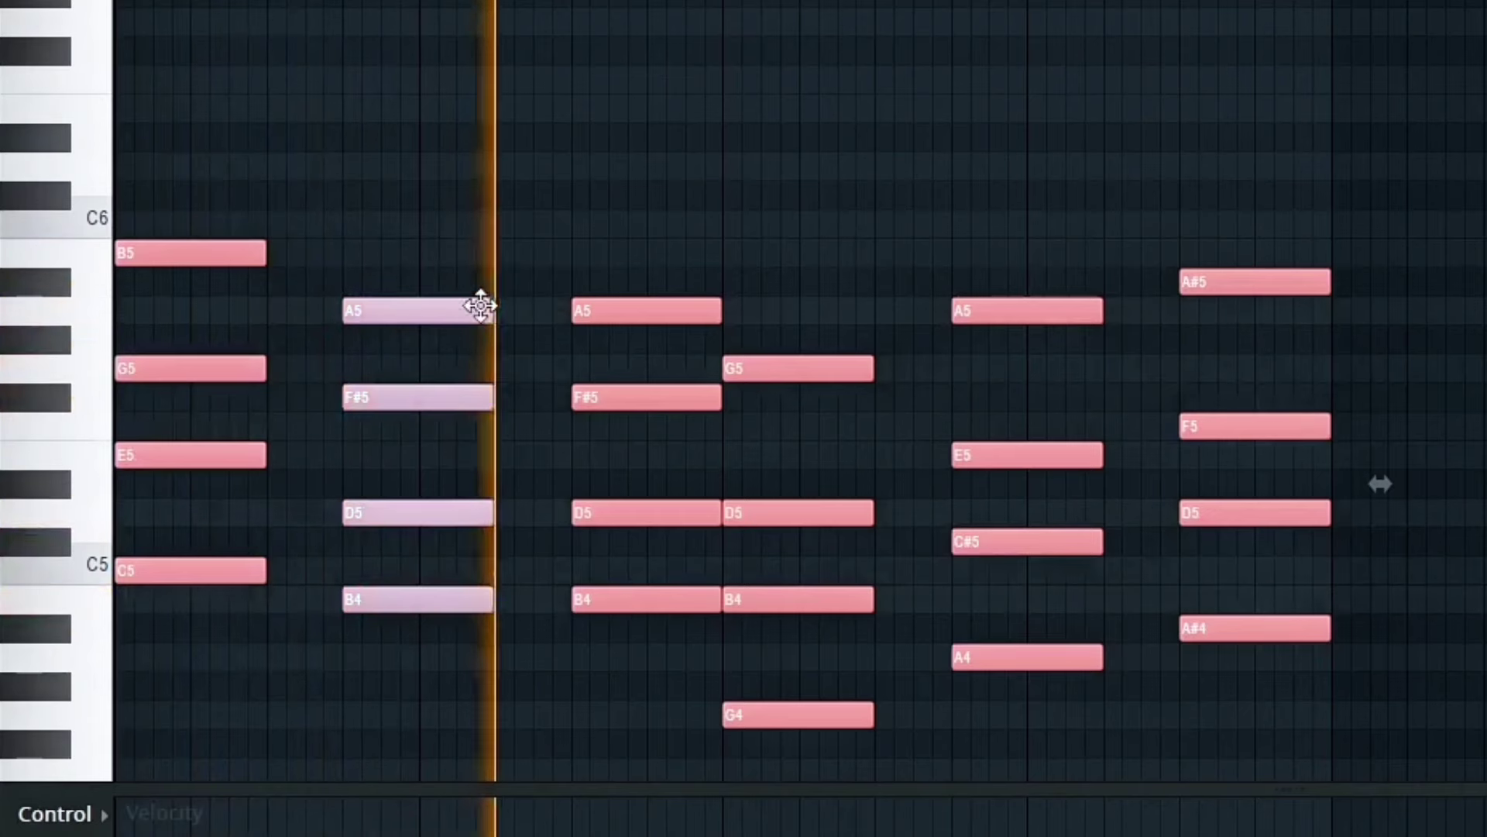
pyautogui.moveTo(494, 304); pyautogui.dragTo(370, 311)
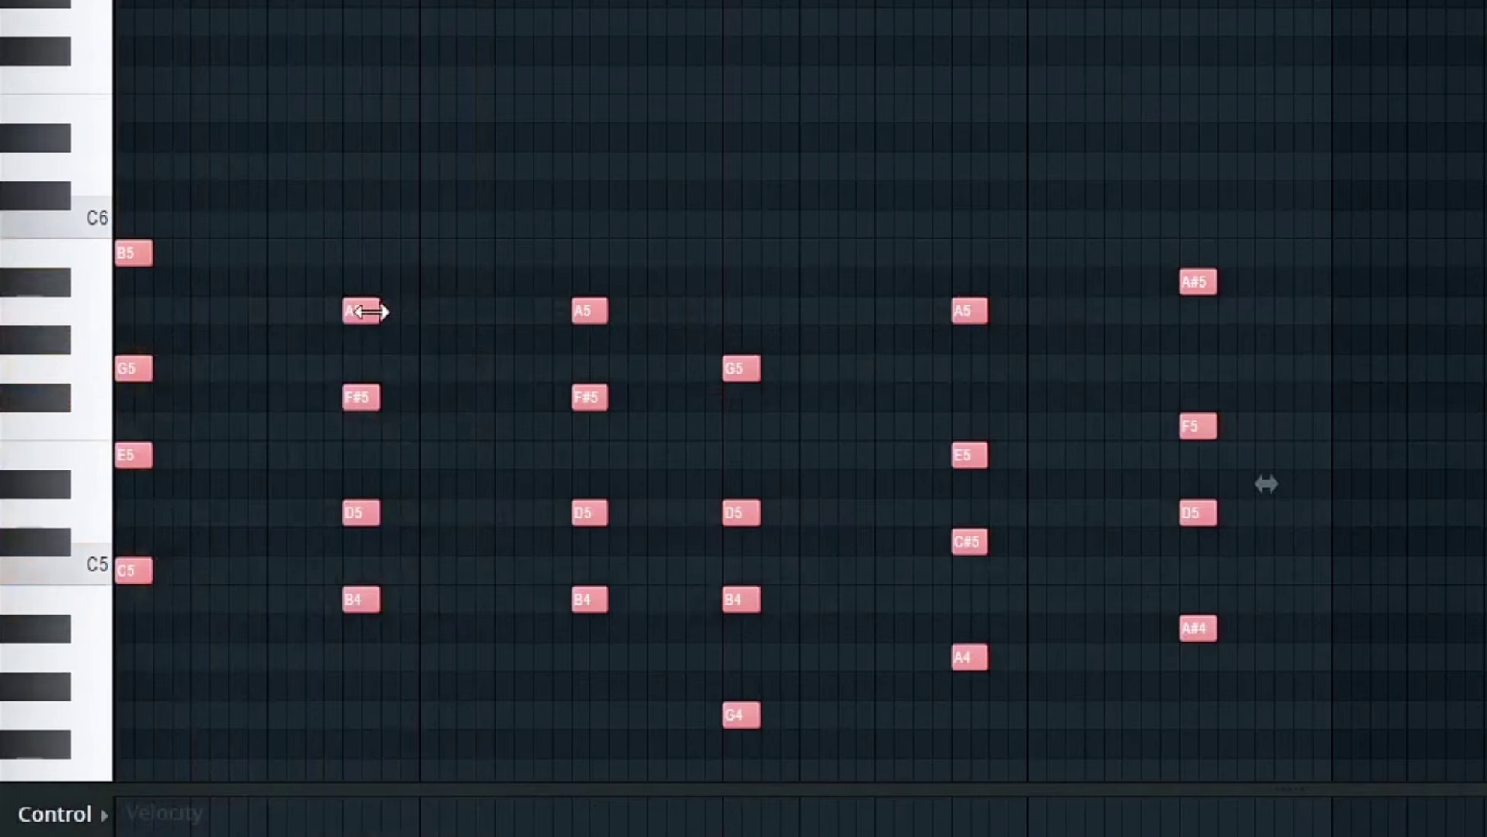
pyautogui.moveTo(124, 260); pyautogui.dragTo(152, 169)
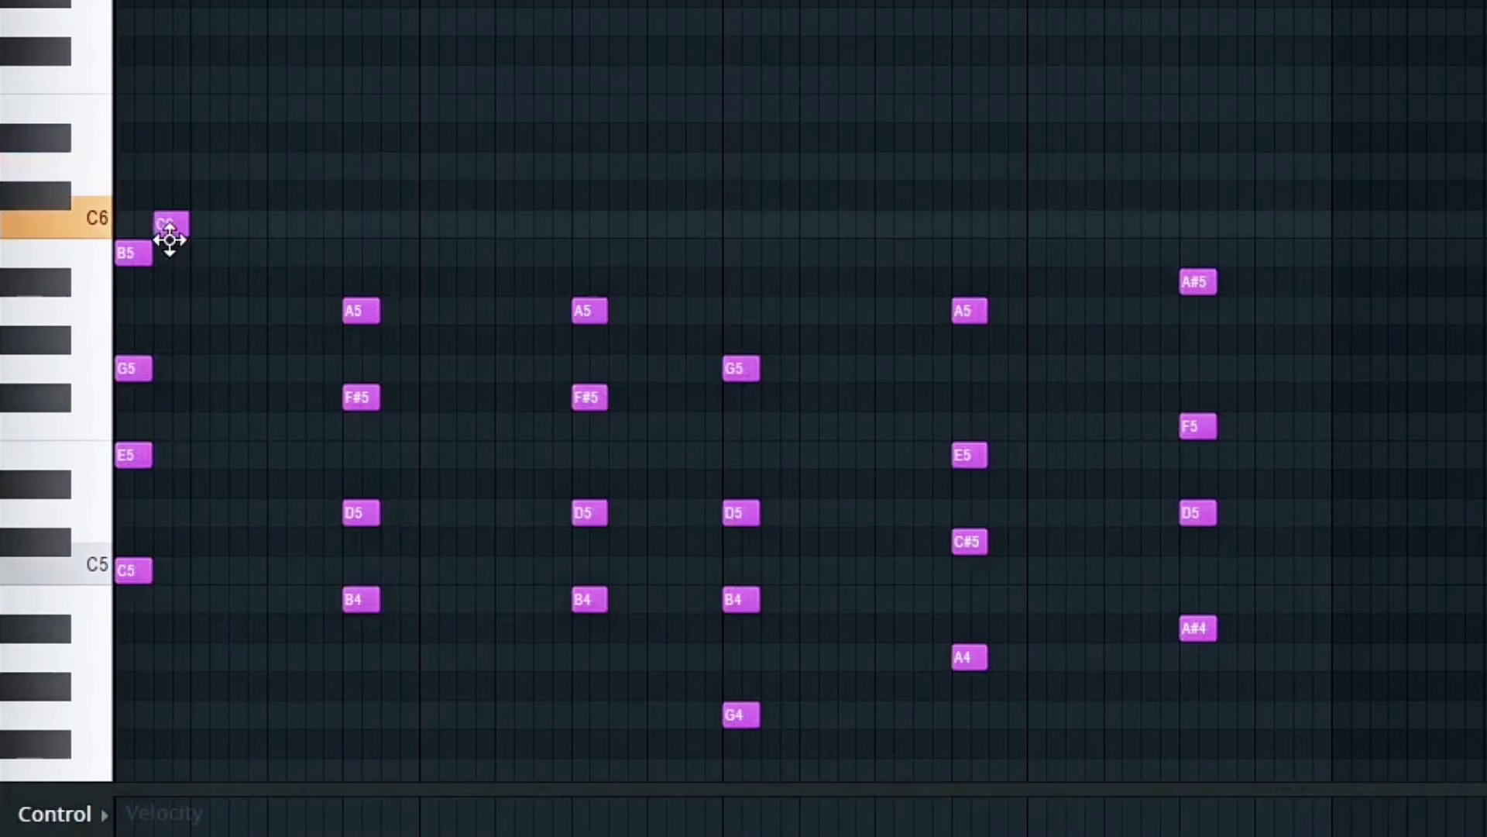
pyautogui.press('space')
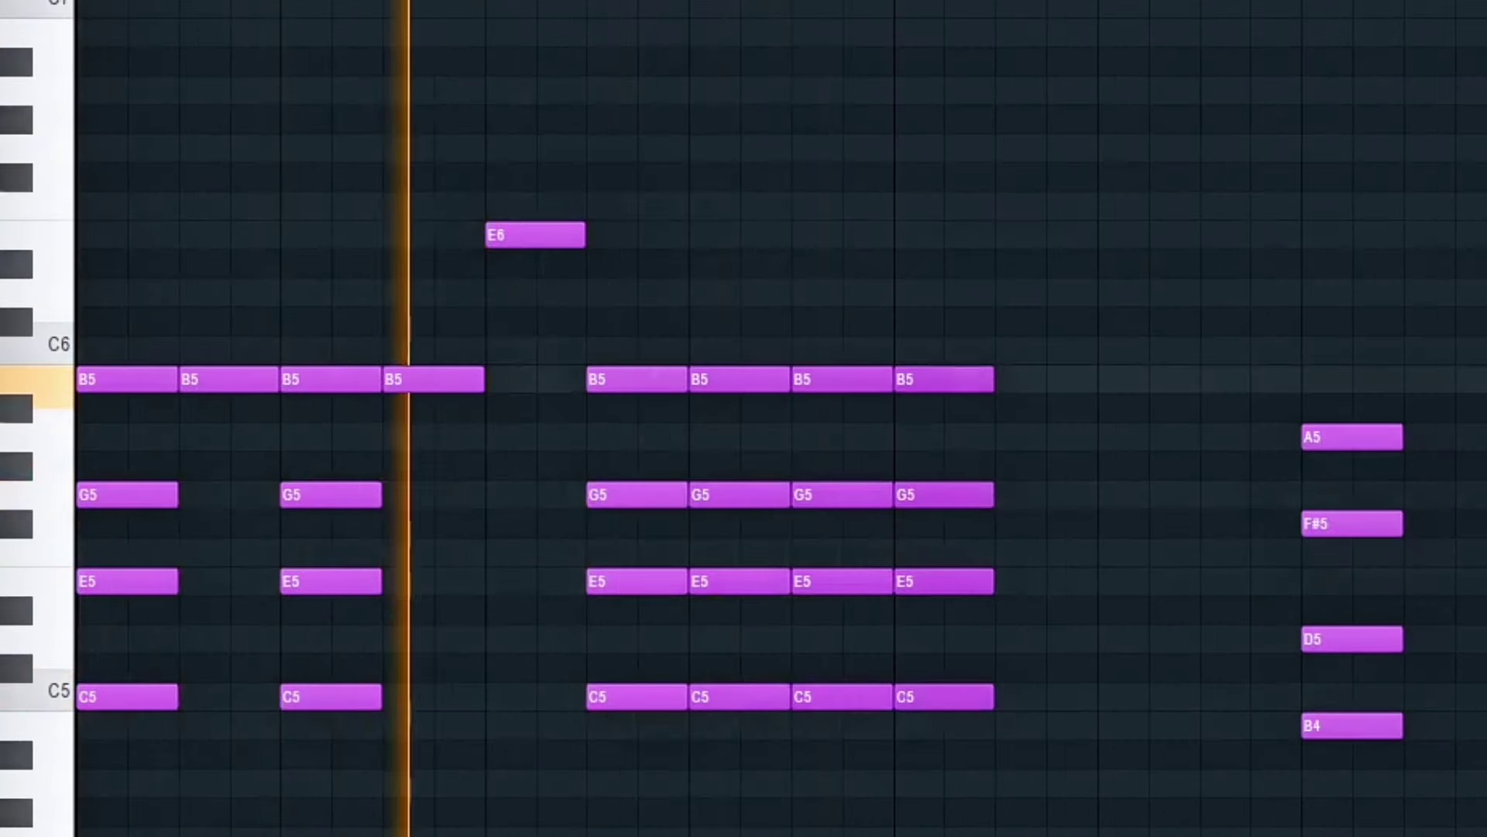
# Add G6 and F#6 accent notes above the repeated B5 chord stabs, following the E6 note
pyautogui.click(707, 117)
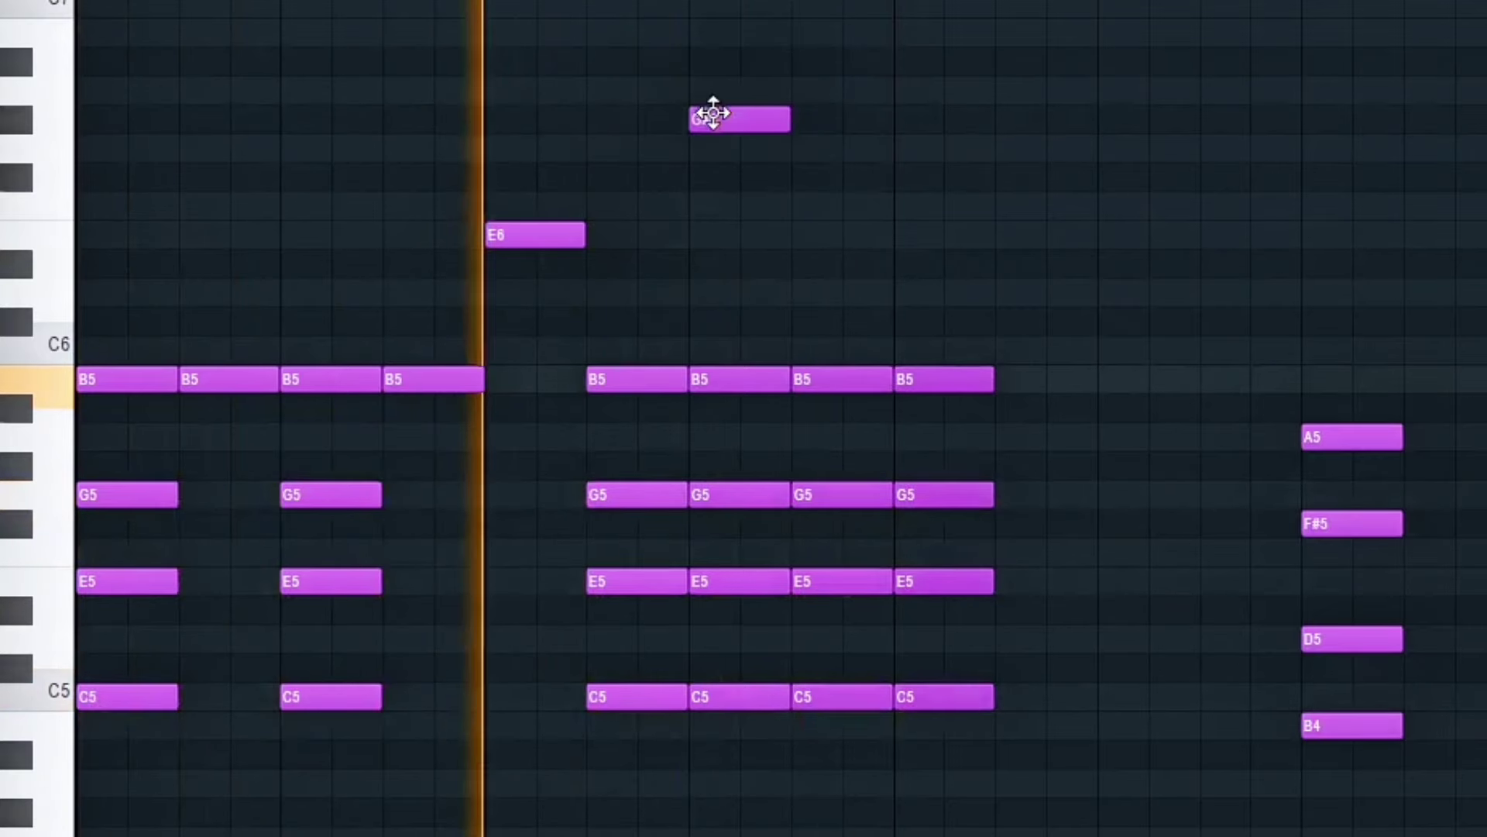
pyautogui.press('space')
pyautogui.hotkey('ctrl', 'z')
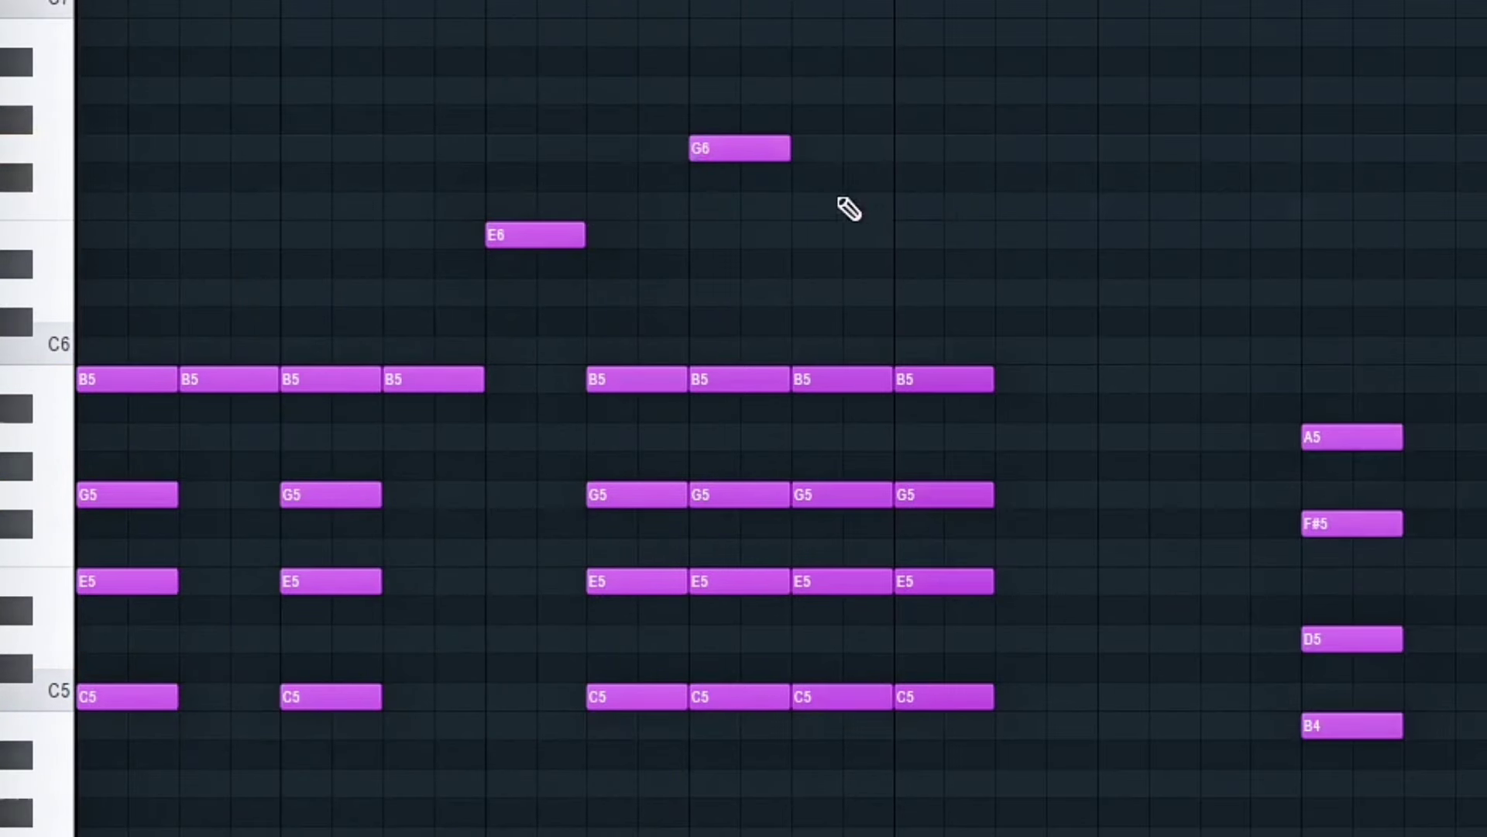
pyautogui.press('space')
pyautogui.moveTo(835, 200); pyautogui.dragTo(822, 167)
pyautogui.press('space')
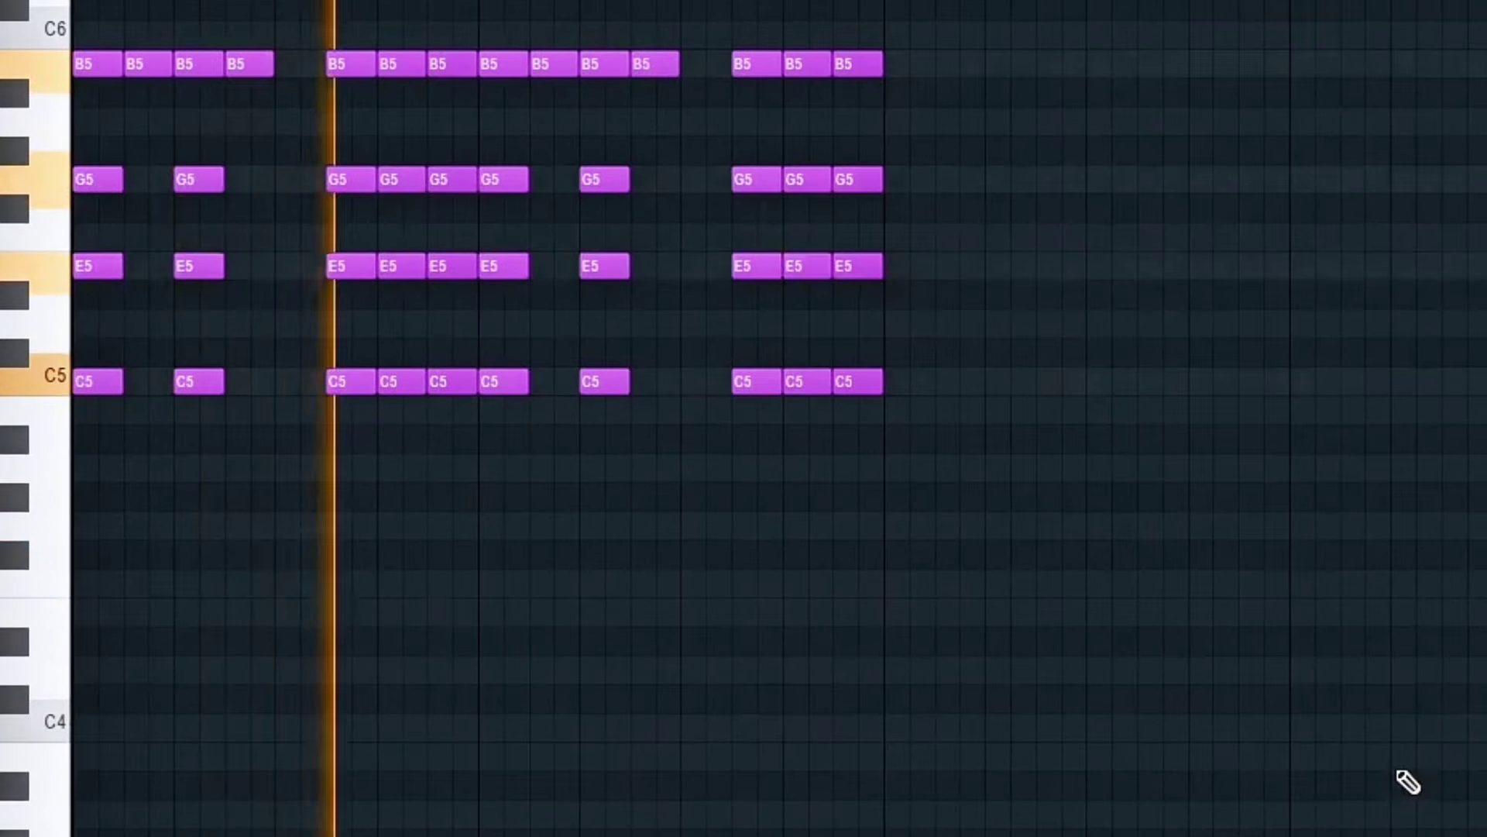
# Duplicate the whole two-bar chord stab pattern so that it fills four bars
pyautogui.hotkey('ctrl', 'a')
pyautogui.scroll(5, 1043, 709)
pyautogui.scroll(-4, 804, 535)
pyautogui.hotkey('ctrl', 'b')
pyautogui.keyDown('ctrl'); pyautogui.scroll(-2, 997, 475); pyautogui.keyUp('ctrl')
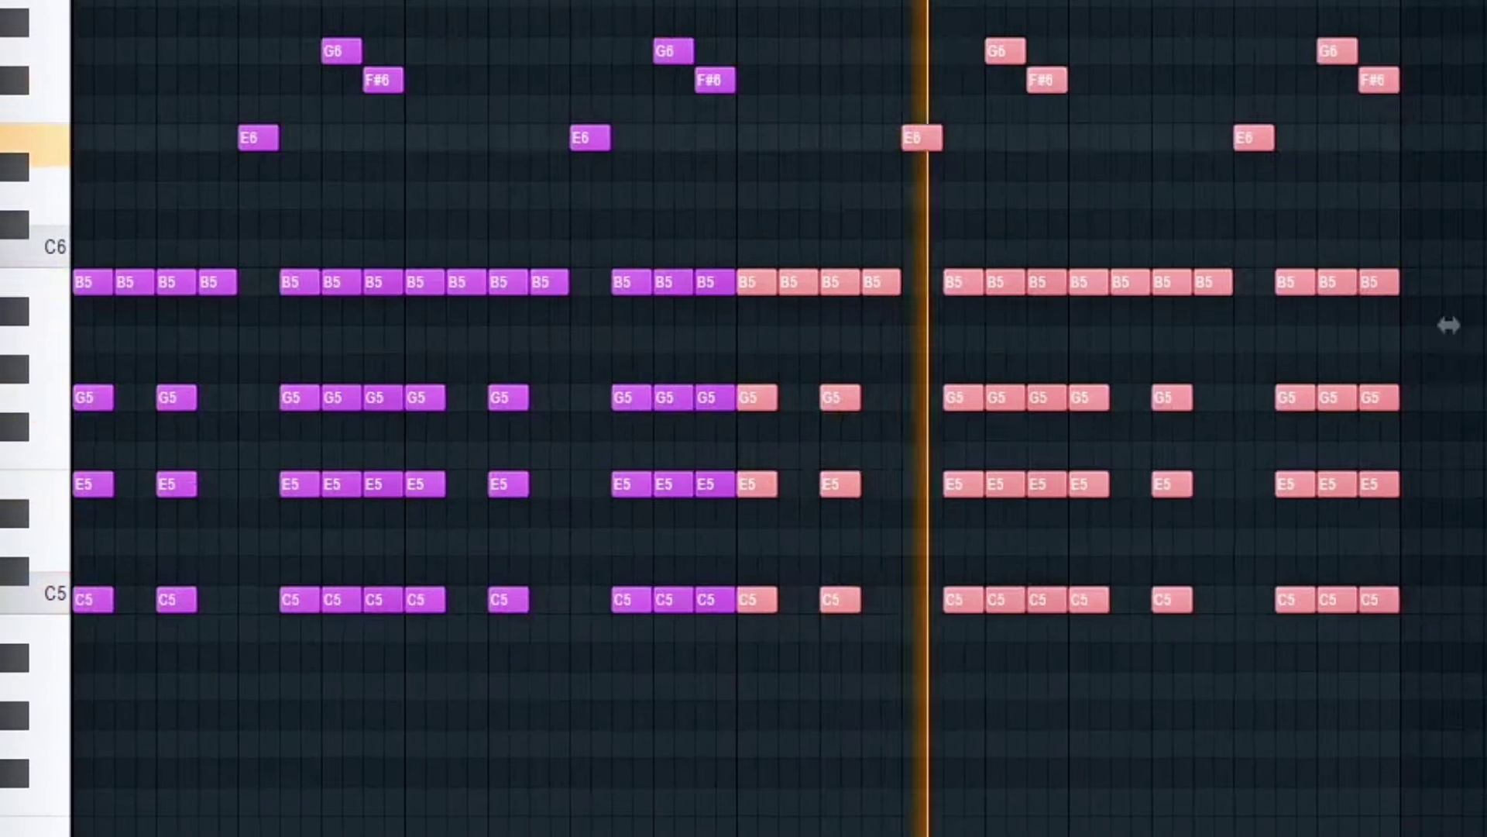
# Duplicate the four-bar stab pattern once more and transpose the copy down two semitones, starting on A#4, D5, F5 and A5
pyautogui.hotkey('ctrl', 'a')
pyautogui.scroll(2, 779, 418)
pyautogui.hotkey('ctrl', 'b')
pyautogui.hscroll(3, 1035, 561)
pyautogui.moveTo(969, 404); pyautogui.dragTo(968, 464)
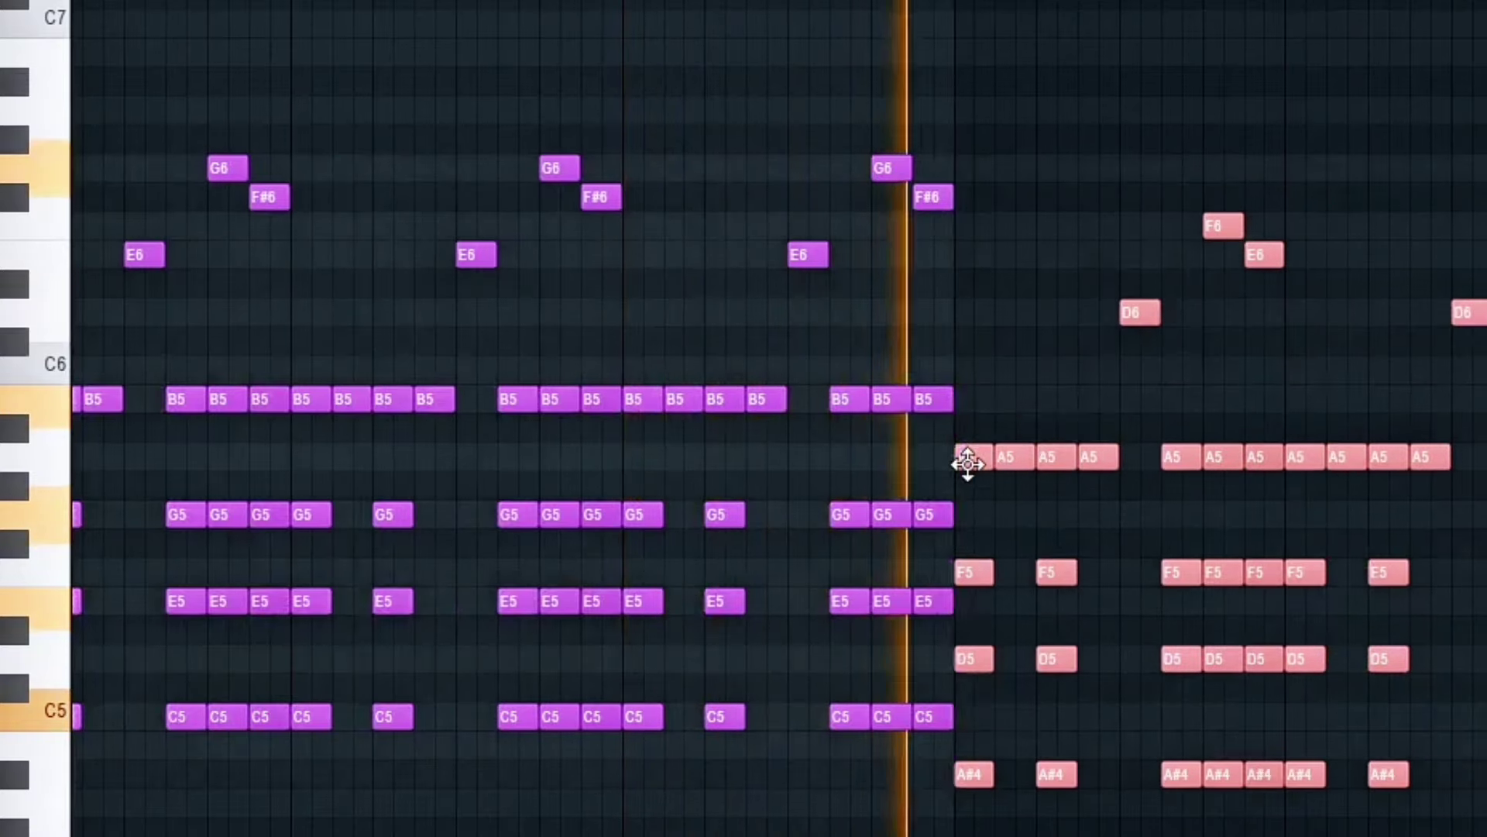
pyautogui.scroll(-2, 1012, 432)
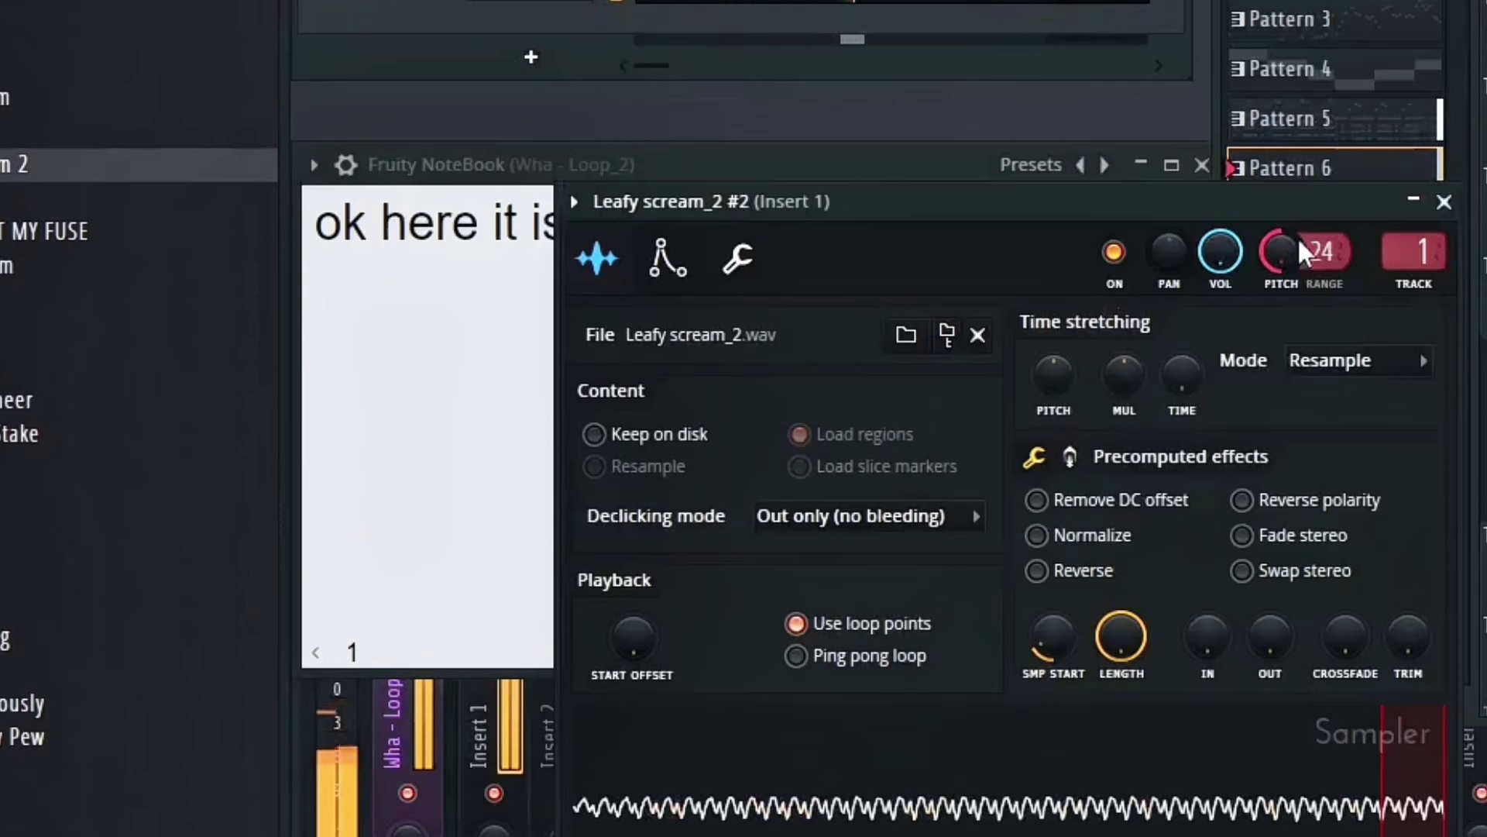
# Write a Leafy scream_2 bass line of repeated C4 notes followed by a matching run on A#3
pyautogui.click(1441, 202)
pyautogui.click(1080, 6)
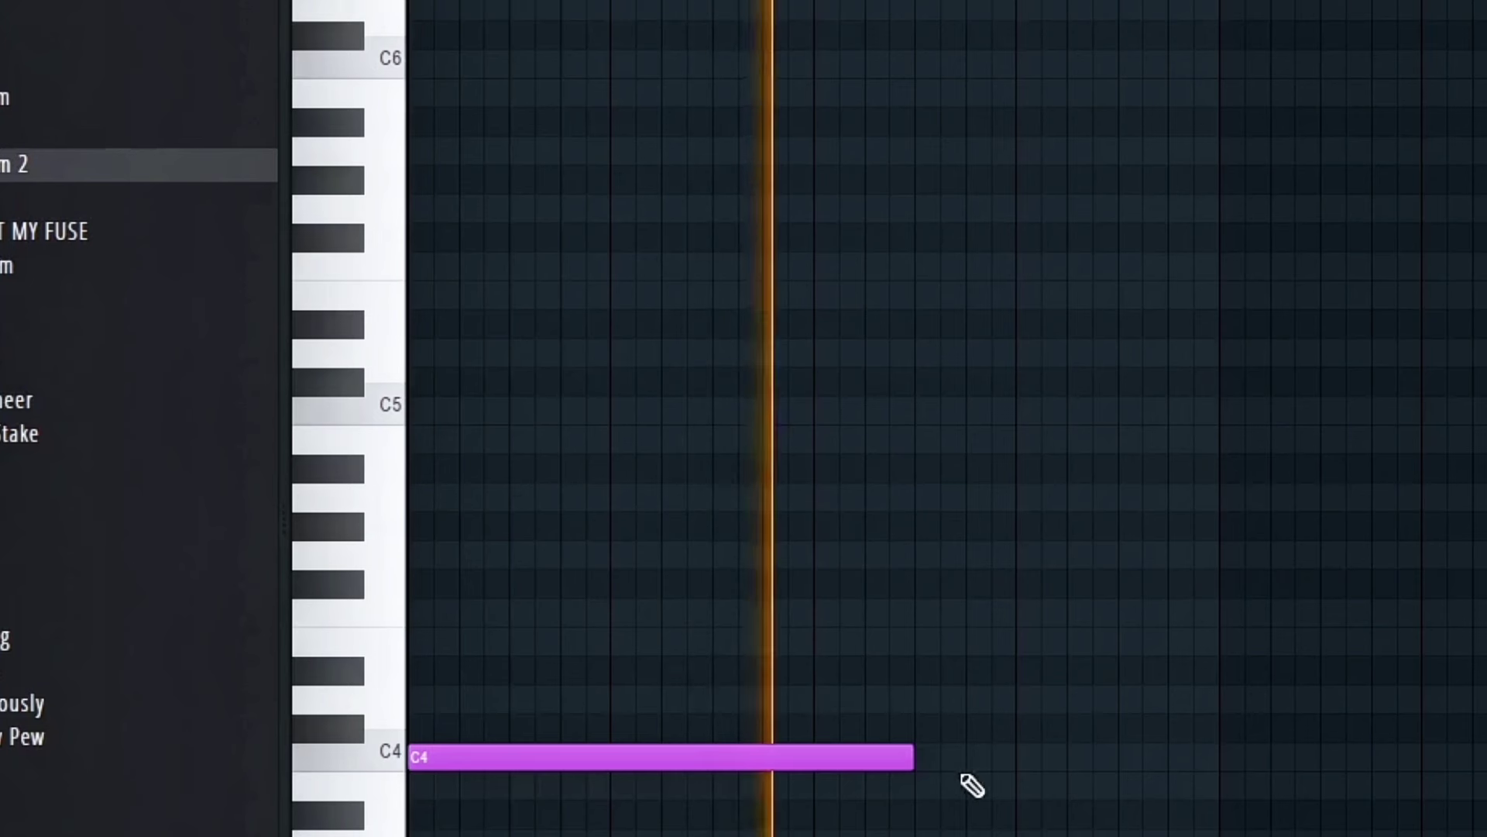
pyautogui.moveTo(902, 758); pyautogui.dragTo(872, 765)
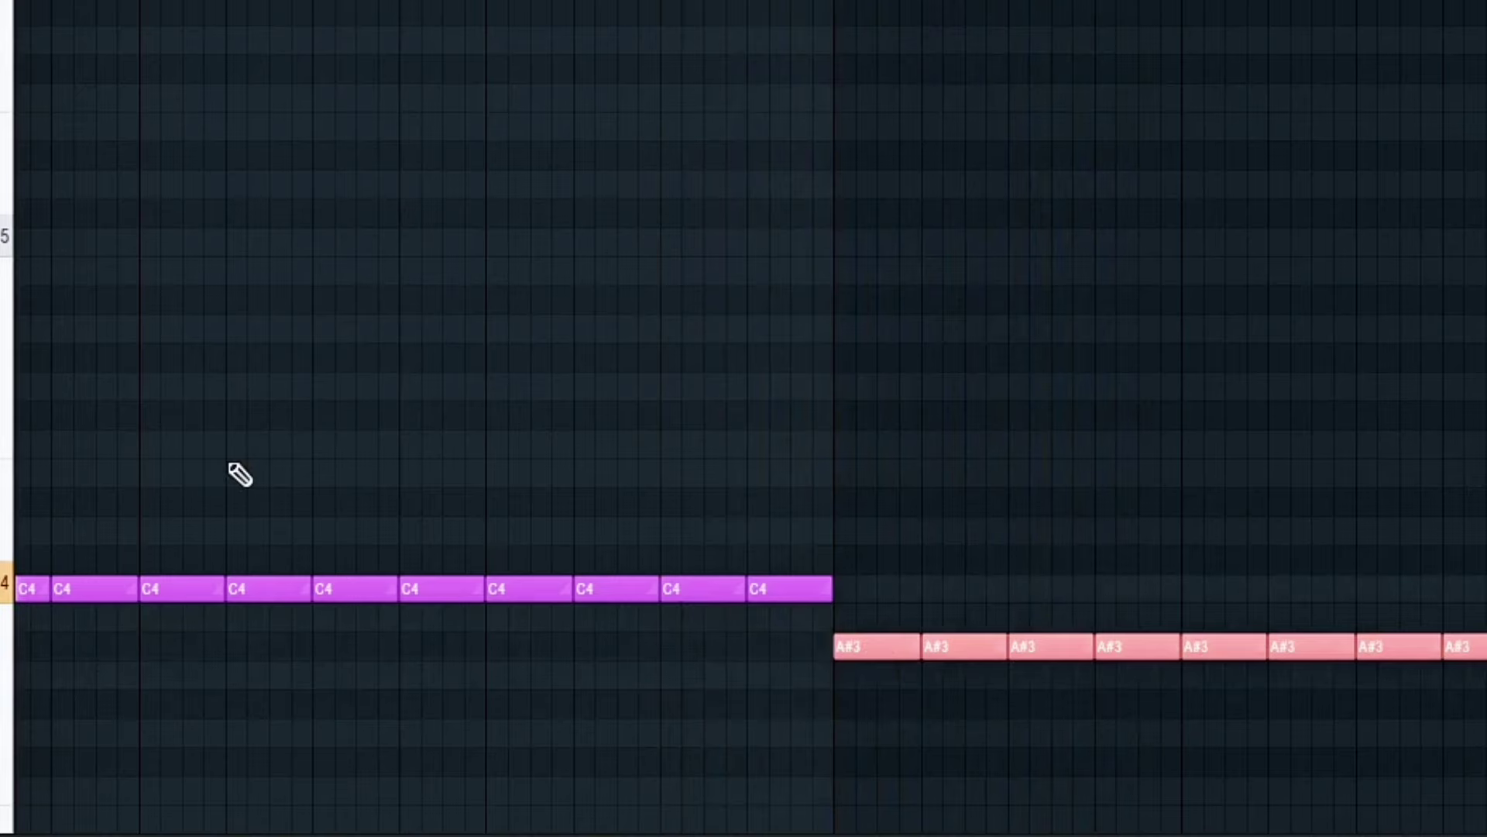
pyautogui.scroll(-2, 763, 798)
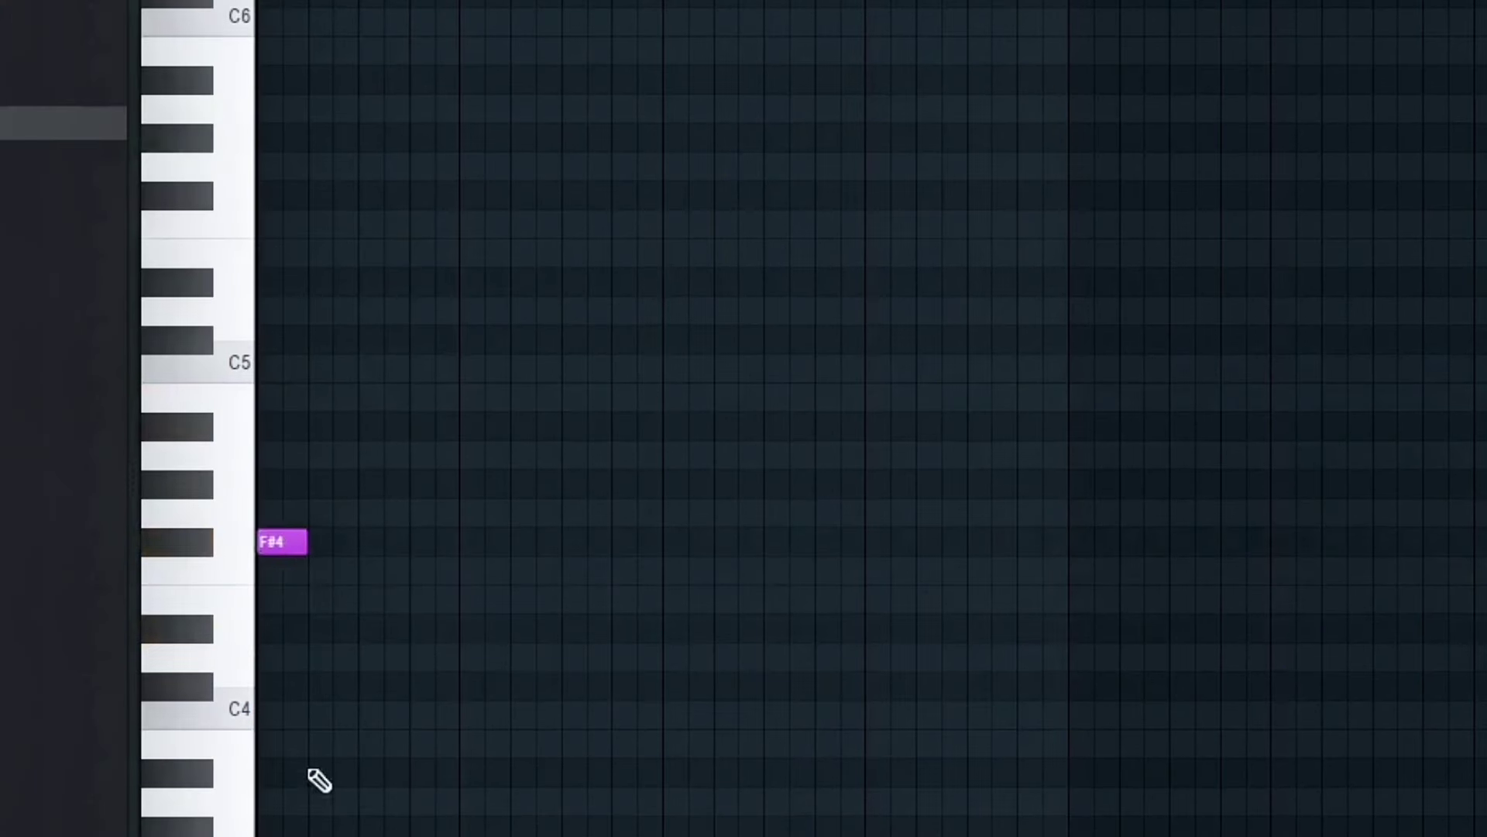
# Write a one-bar F#4 note followed by an equally long B3, and repeat the pair directly after
pyautogui.press('space')
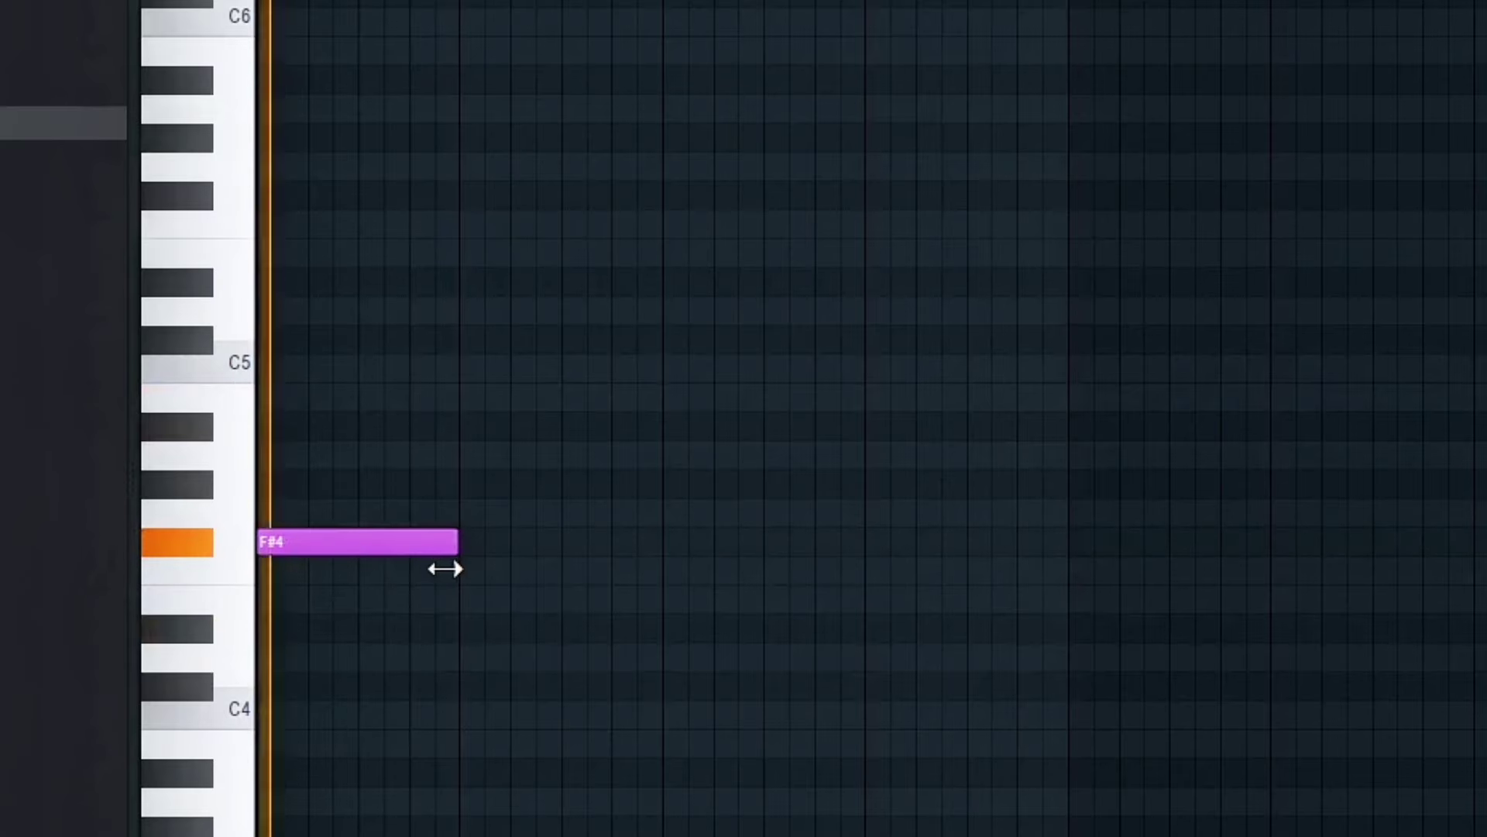
pyautogui.click(467, 714)
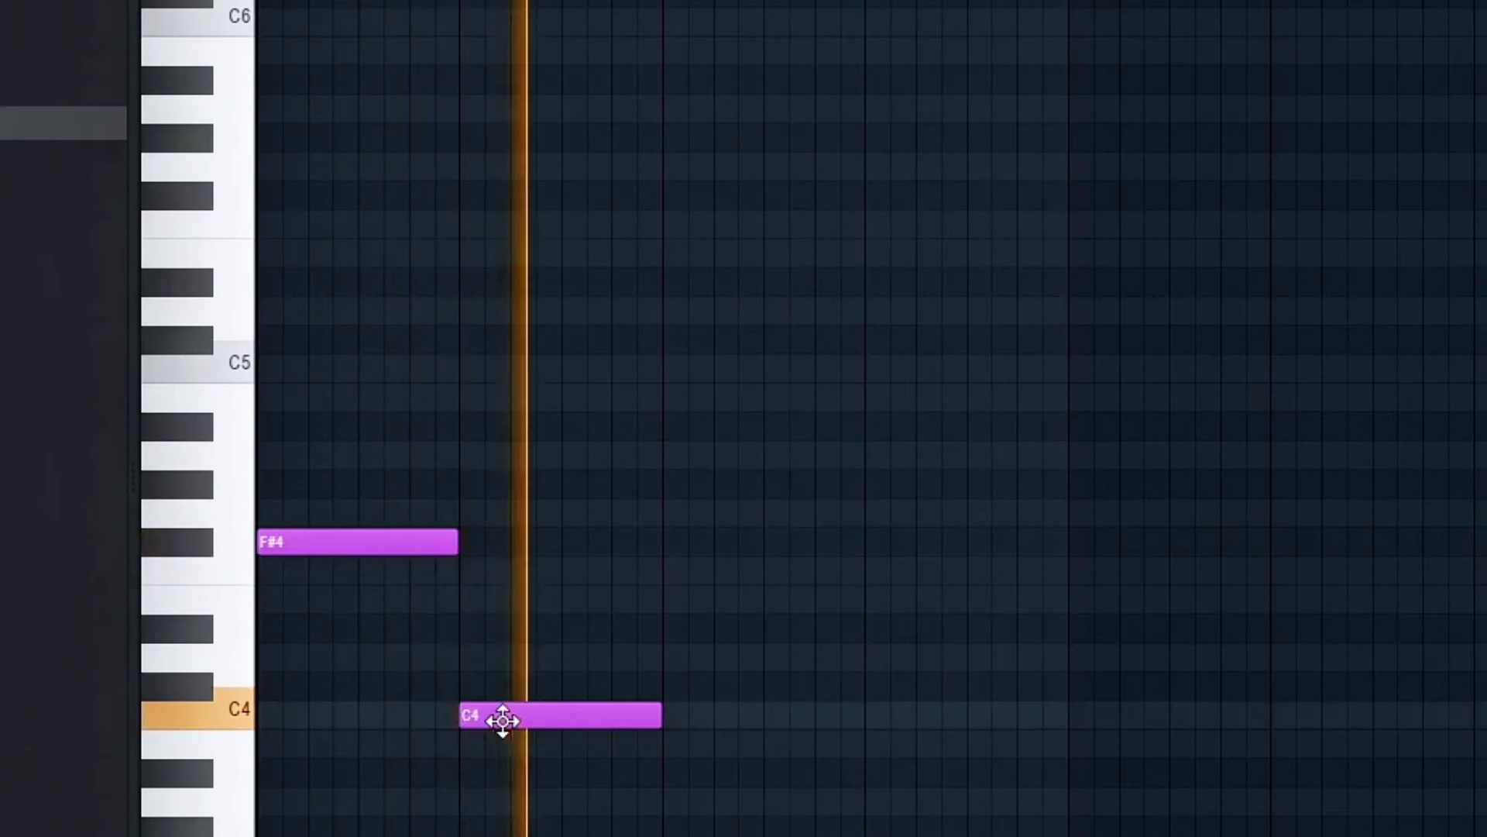
pyautogui.moveTo(551, 713); pyautogui.dragTo(557, 754)
pyautogui.hotkey('ctrl', 'a')
pyautogui.hotkey('ctrl', 'b')
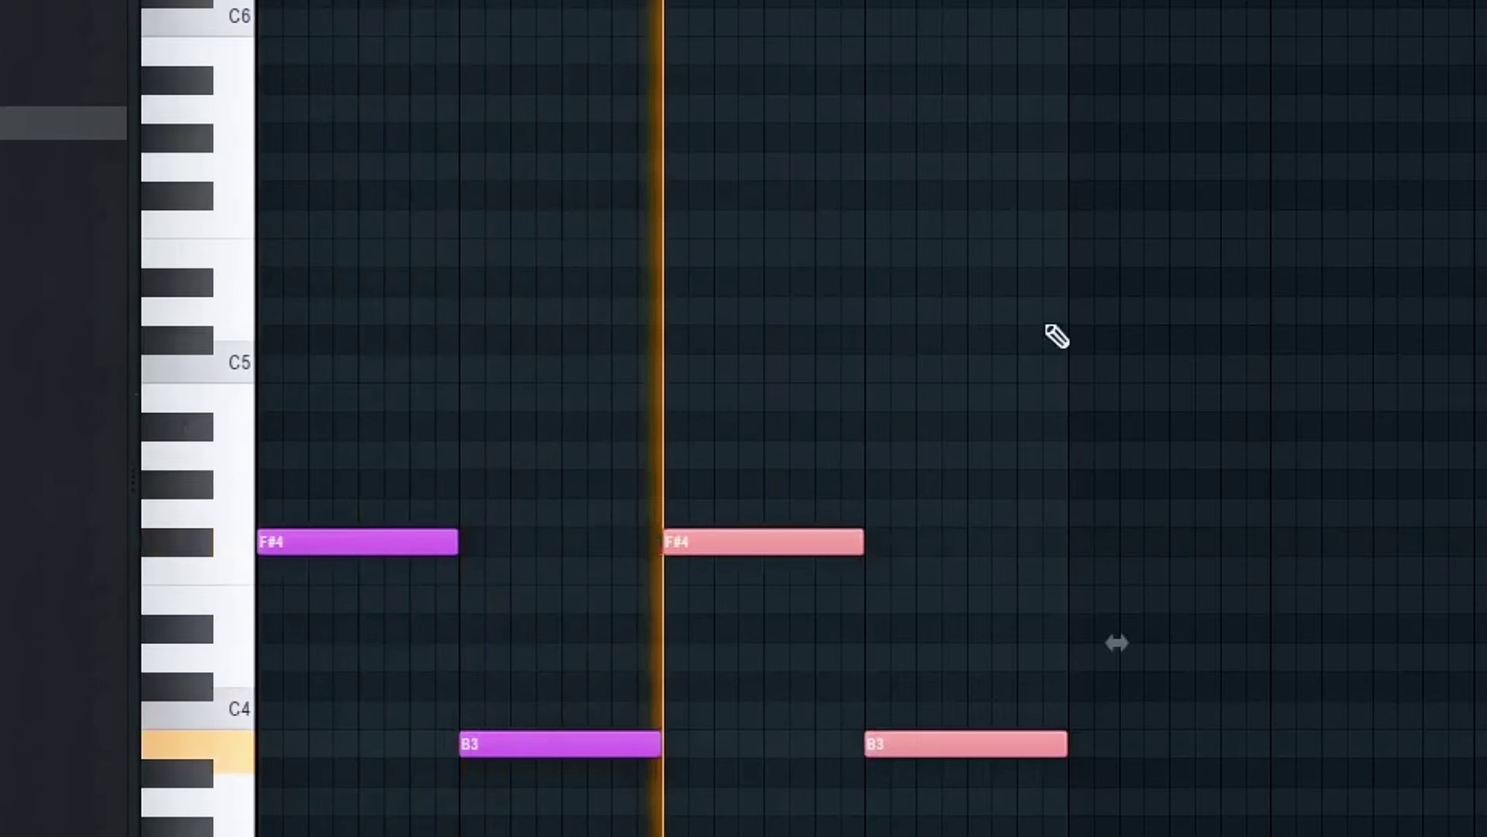
# Delete the A4 note closing the phrase and lengthen the last C#4 note to fill the gap
pyautogui.click(1027, 513)
pyautogui.rightClick(1033, 513)
pyautogui.press('space')
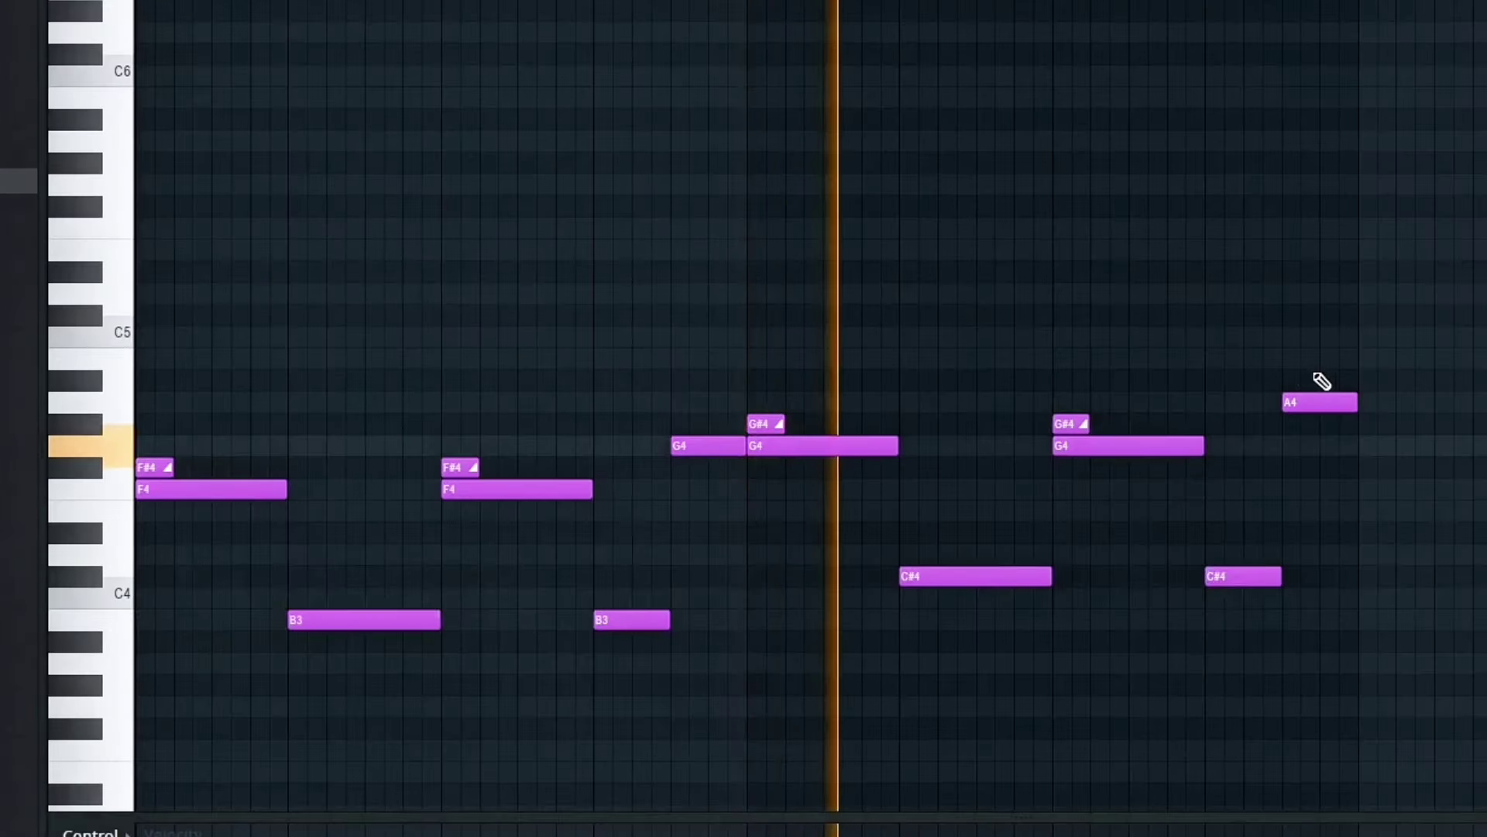
pyautogui.rightClick(1320, 402)
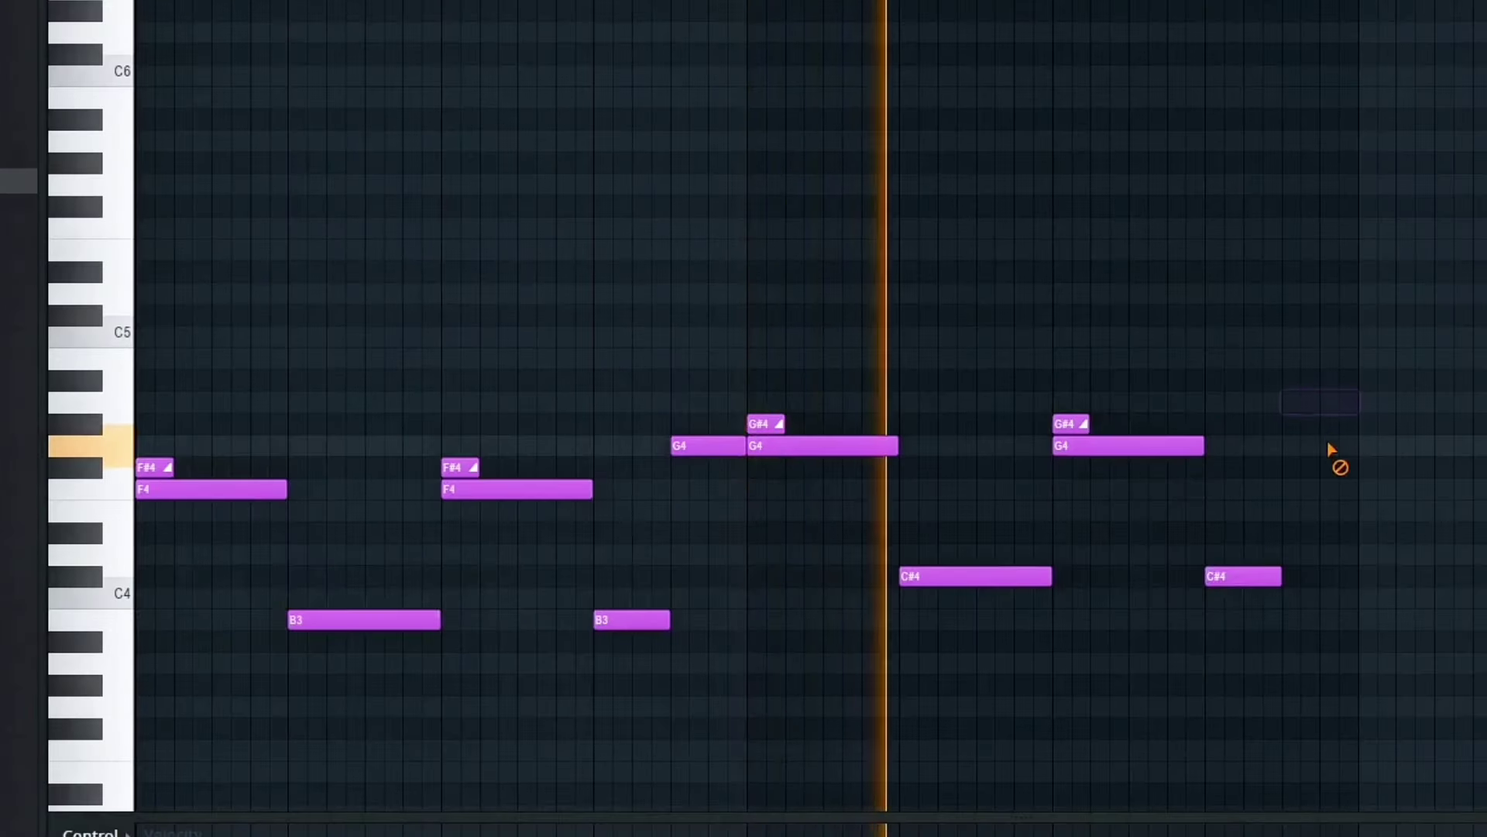
pyautogui.moveTo(1280, 576); pyautogui.dragTo(1364, 576)
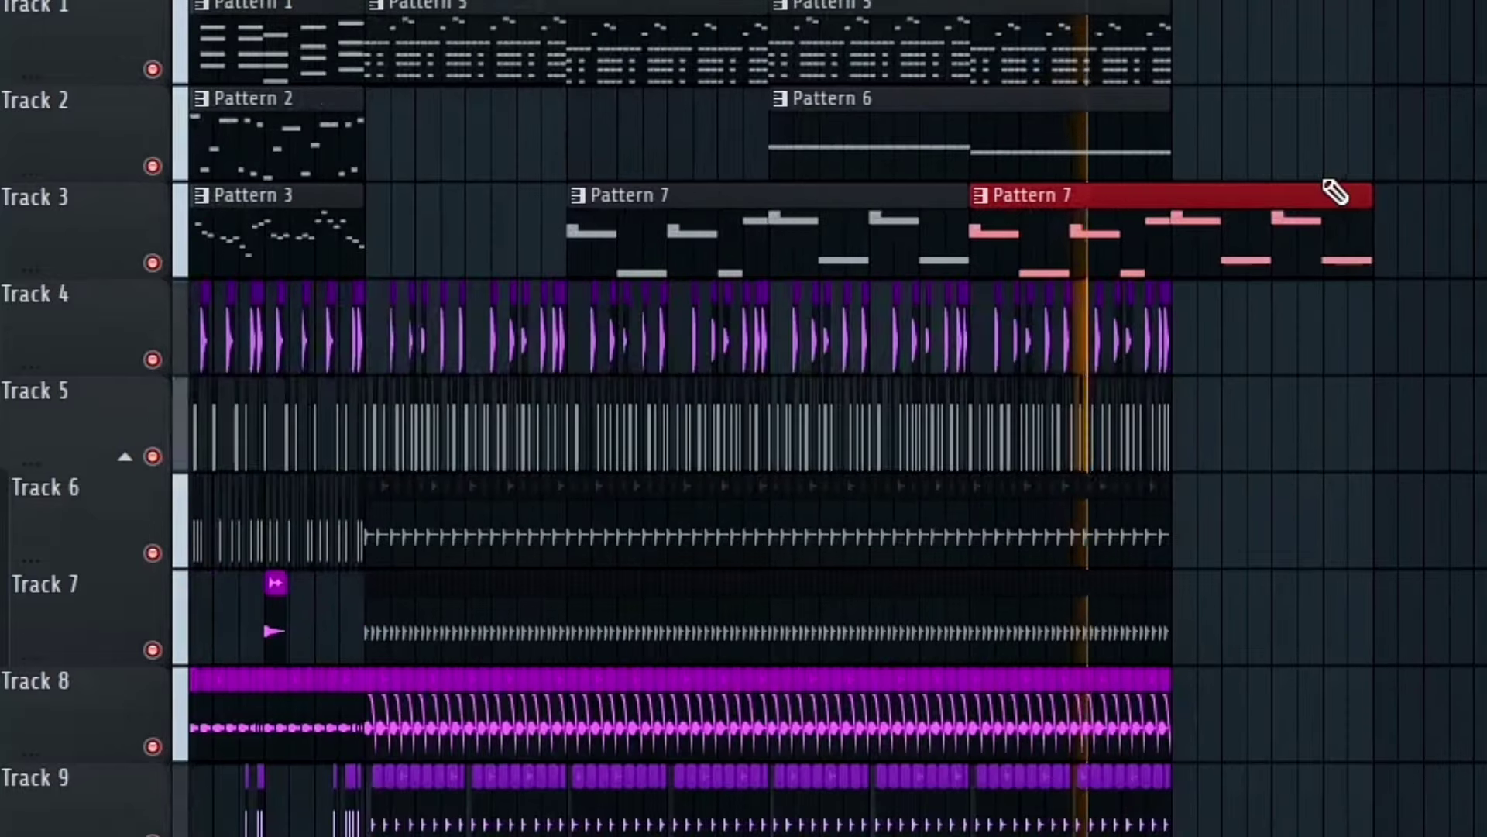
# Try removing the second Pattern 7 clip from Track 3 and undo the change
pyautogui.rightClick(1322, 186)
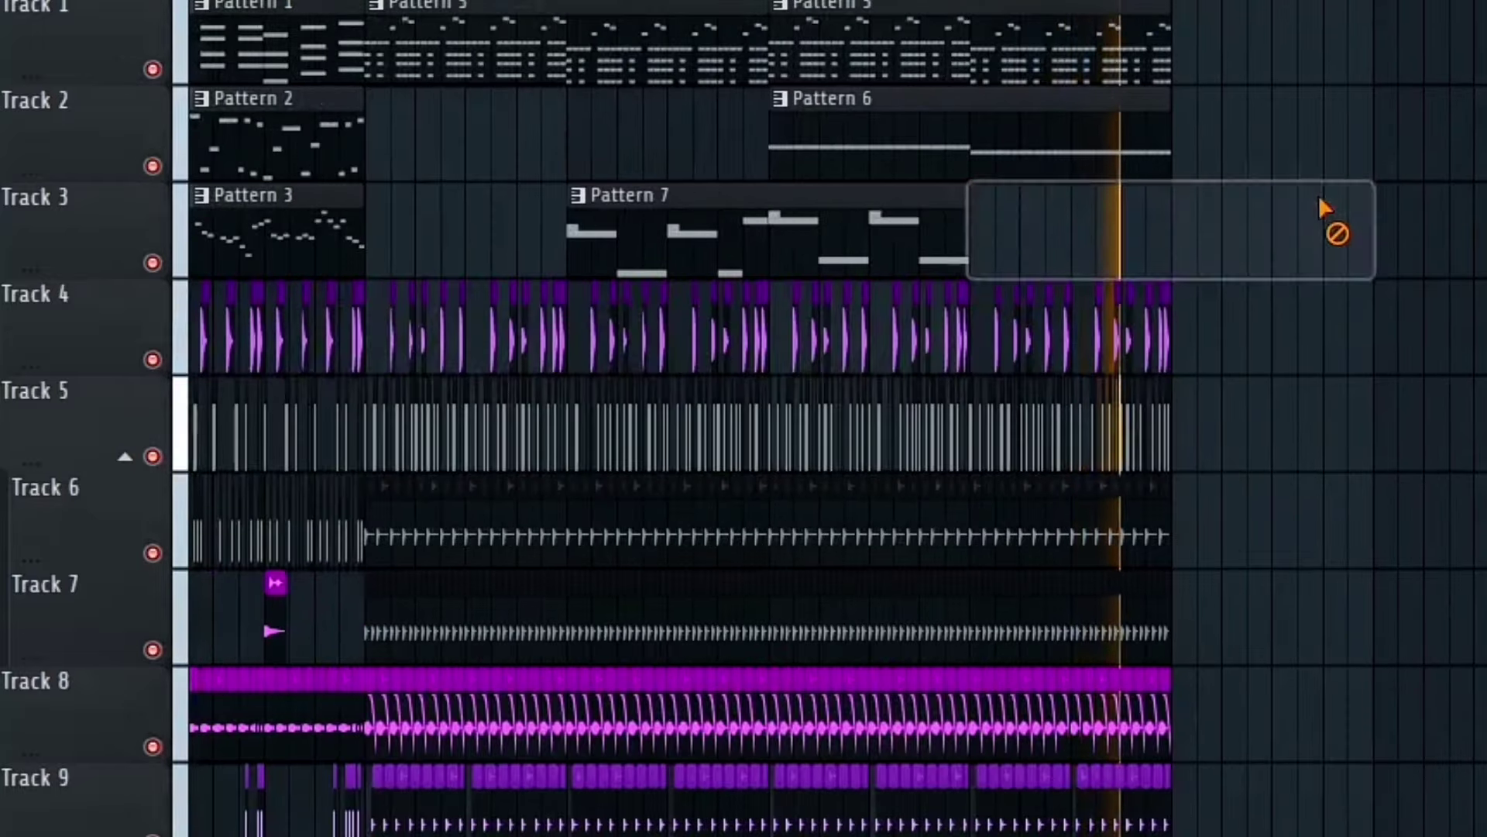
pyautogui.hotkey('ctrl', 'z')
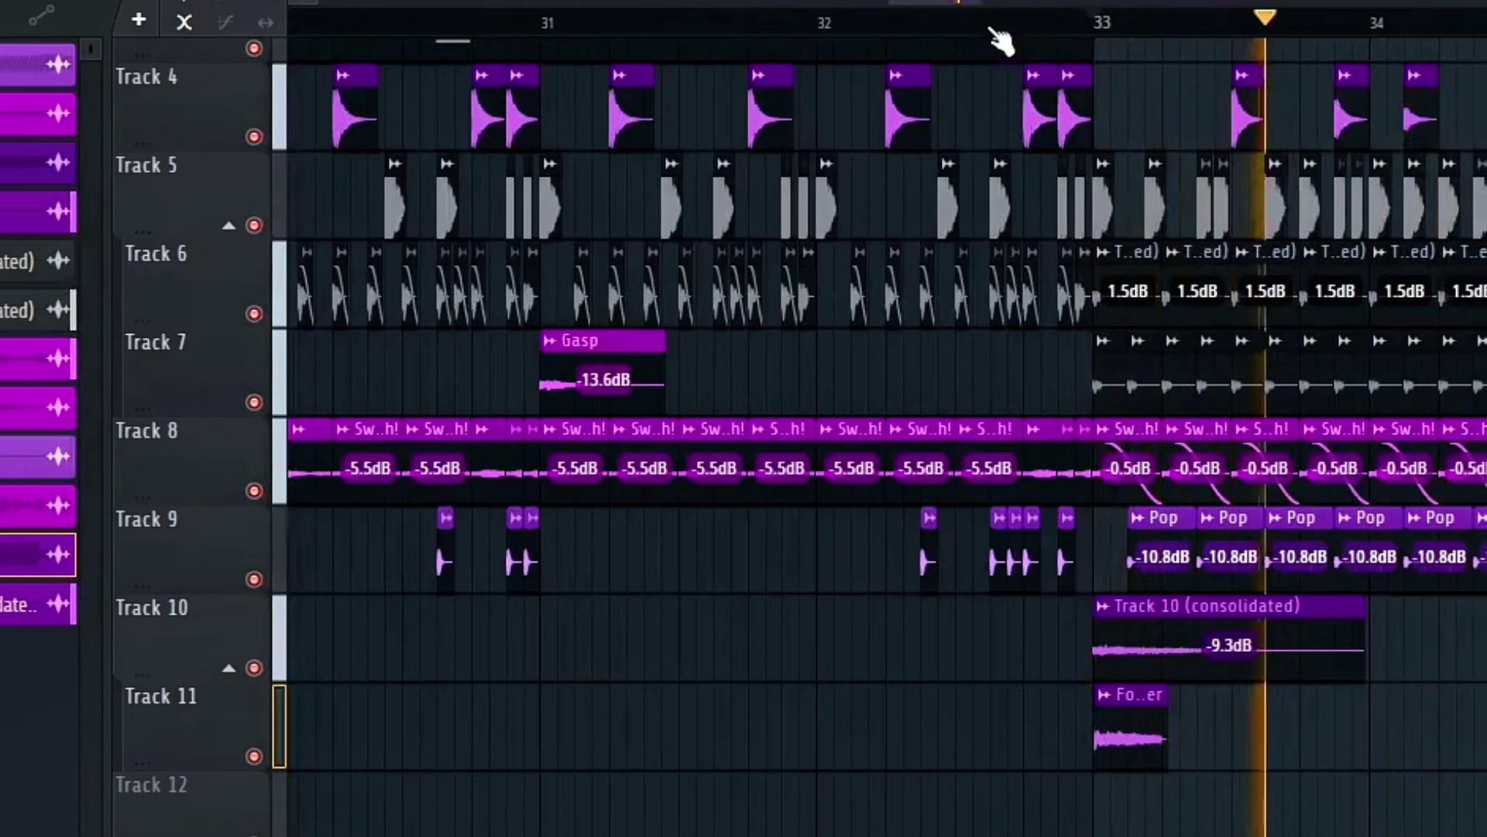
# Play the arrangement from bar 32 to check the transition into the section starting at bar 33
pyautogui.click(903, 23)
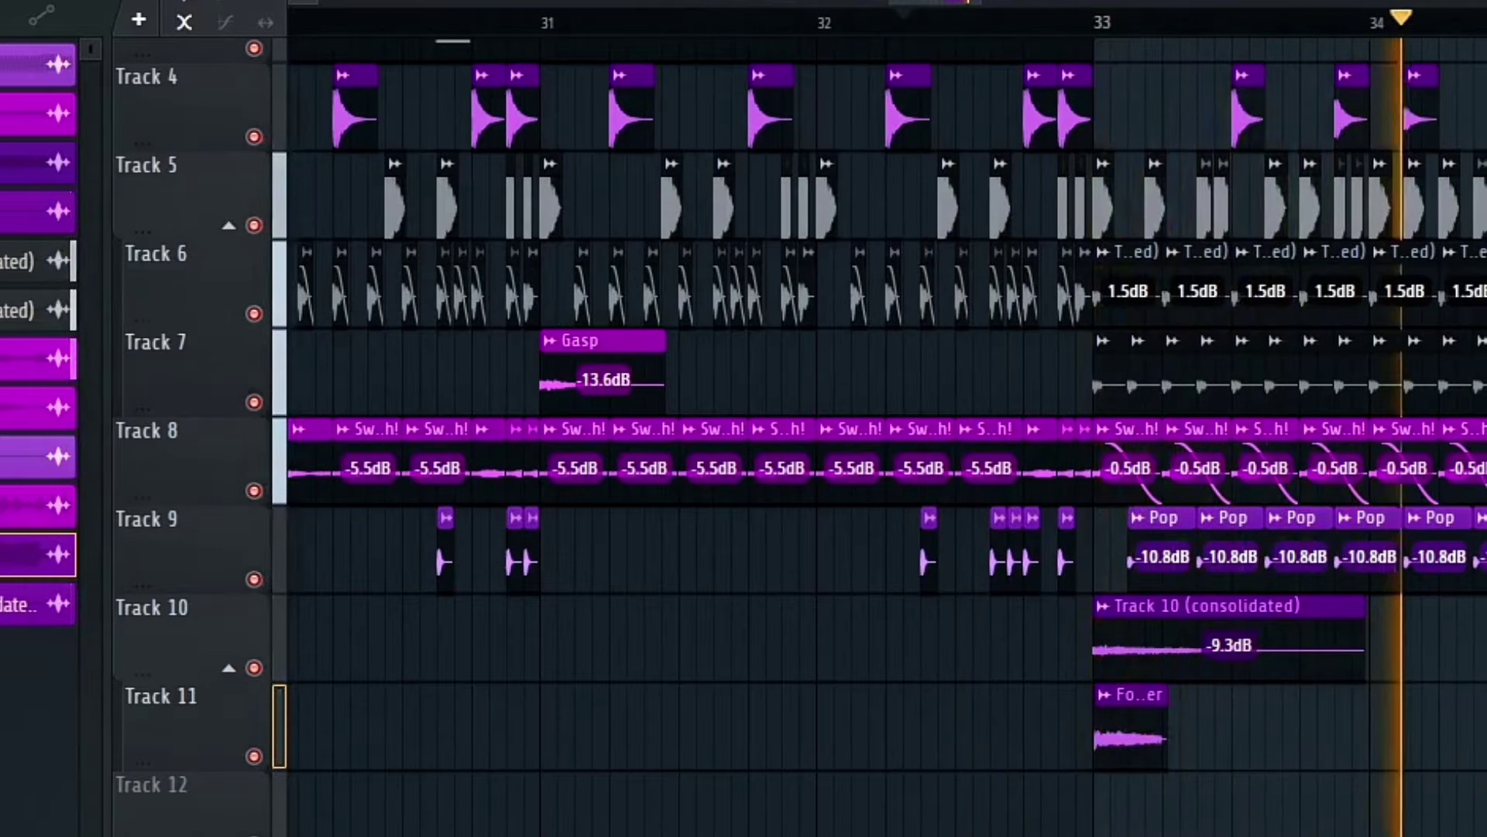
# Play through the section from bar 33 and examine all tracks up to its end at bar 49
pyautogui.scroll(-6, 504, 388)
pyautogui.scroll(3, 826, 365)
pyautogui.scroll(2, 1168, 401)
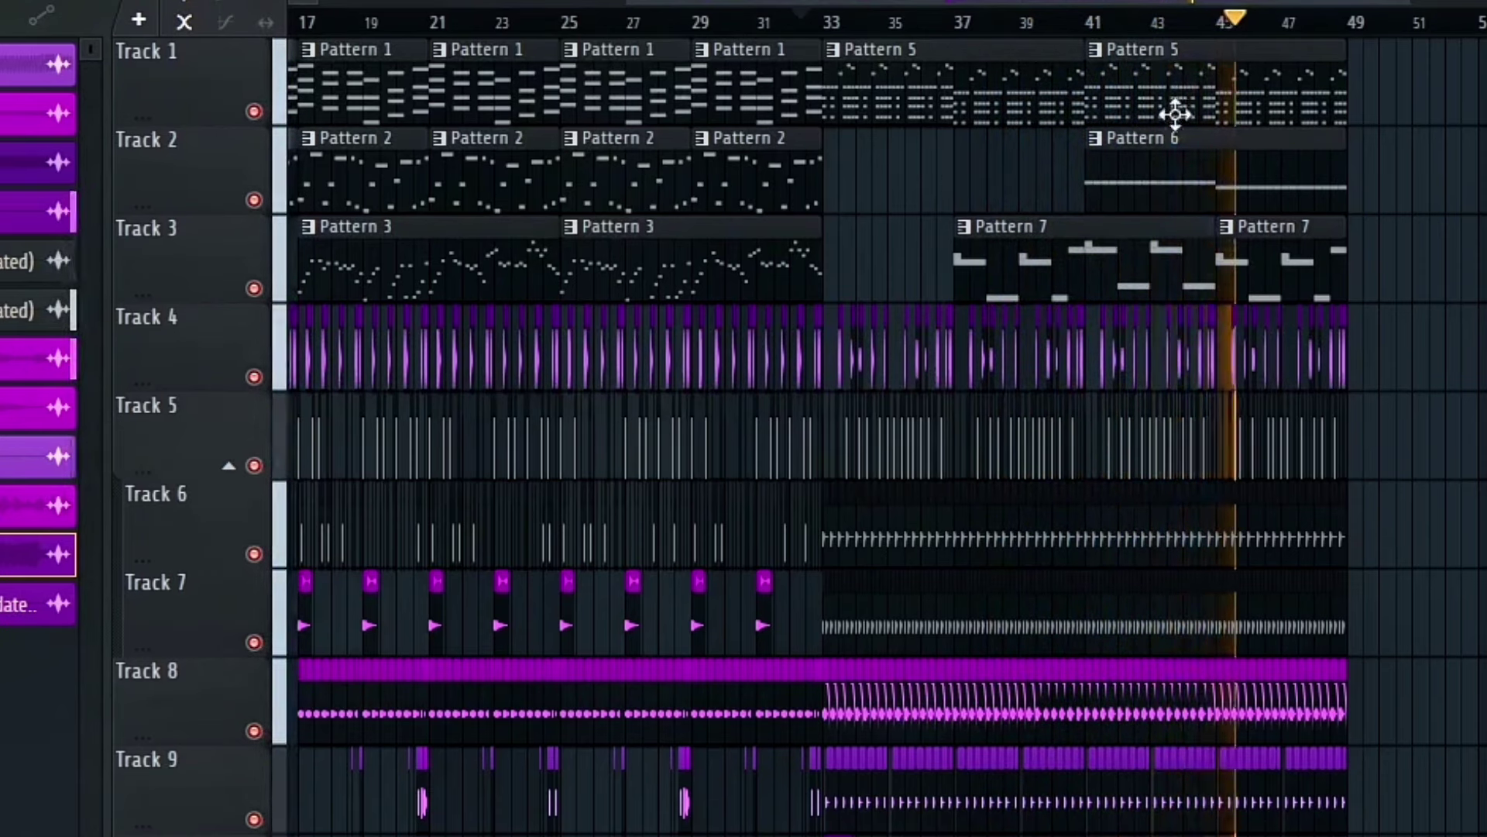
pyautogui.scroll(5, 1411, 364)
pyautogui.scroll(-5, 1093, 188)
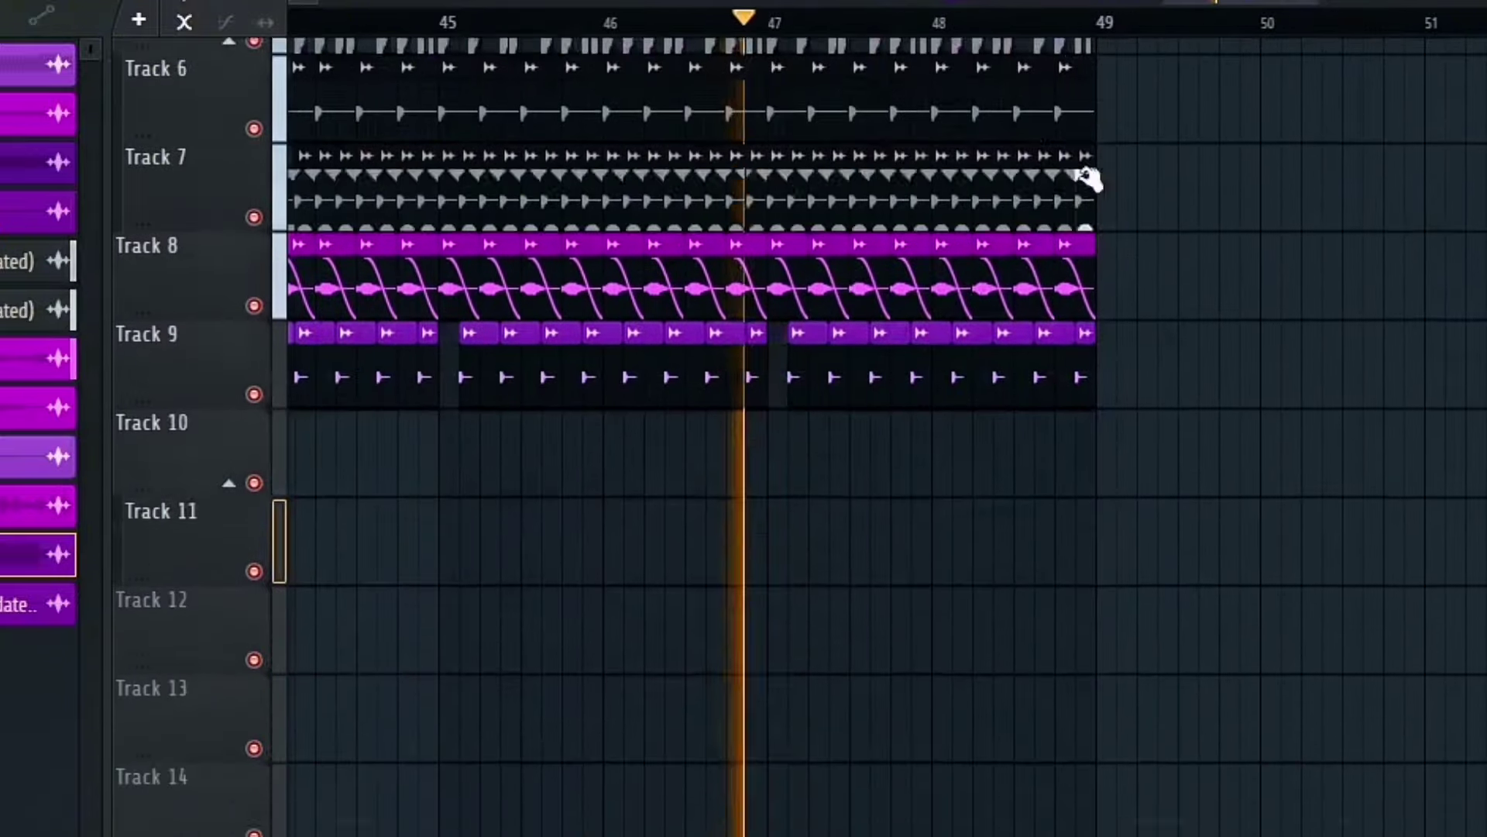
pyautogui.scroll(2, 1062, 151)
pyautogui.scroll(3, 1028, 108)
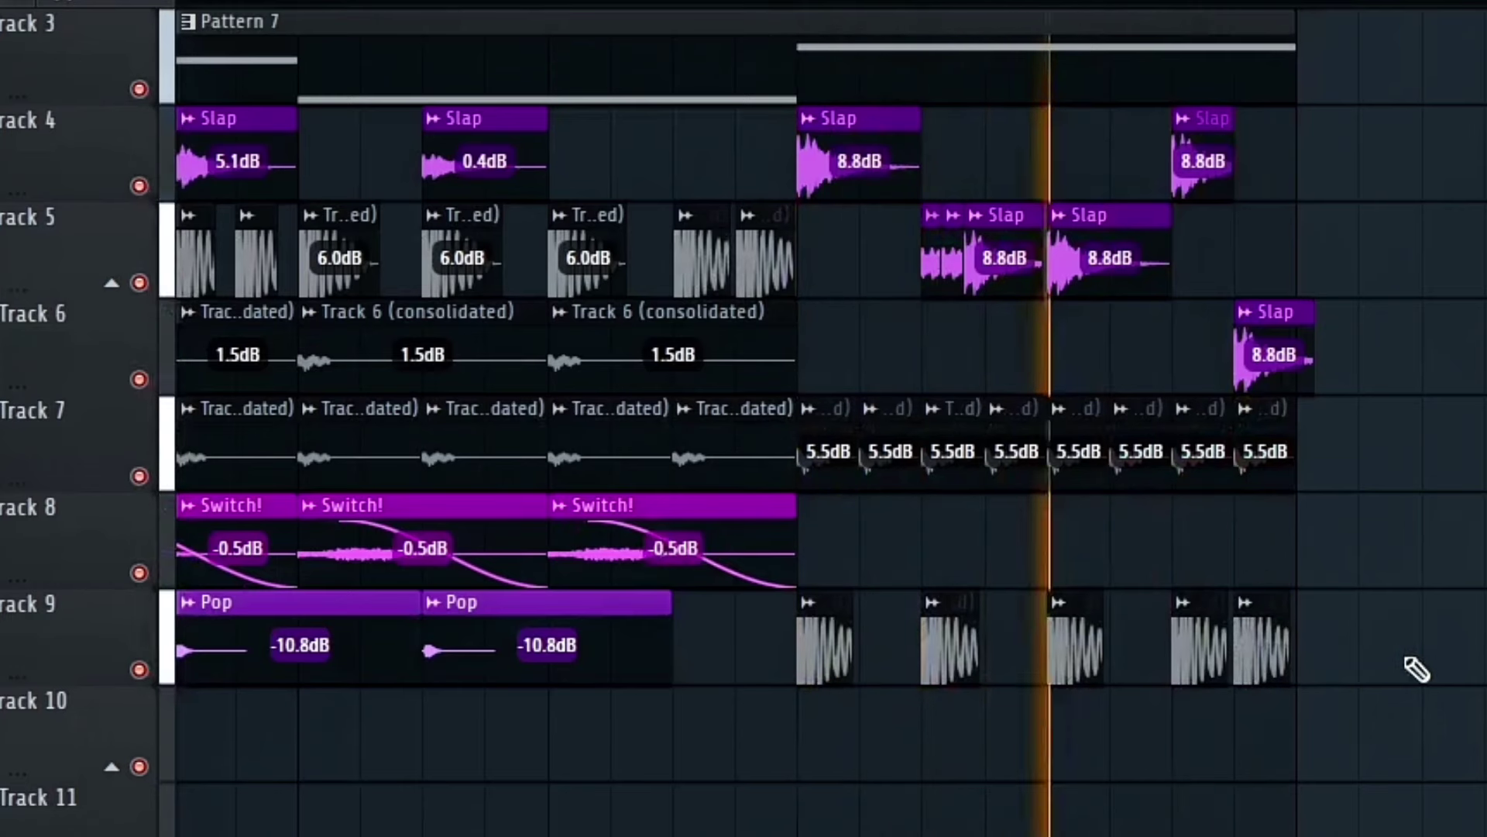
# Place Track 5 (consolidated) kick clips on Track 9 from bar 49 and duplicate the pattern onward
pyautogui.moveTo(1422, 775); pyautogui.dragTo(825, 660)
pyautogui.press('F9')
pyautogui.press('space')
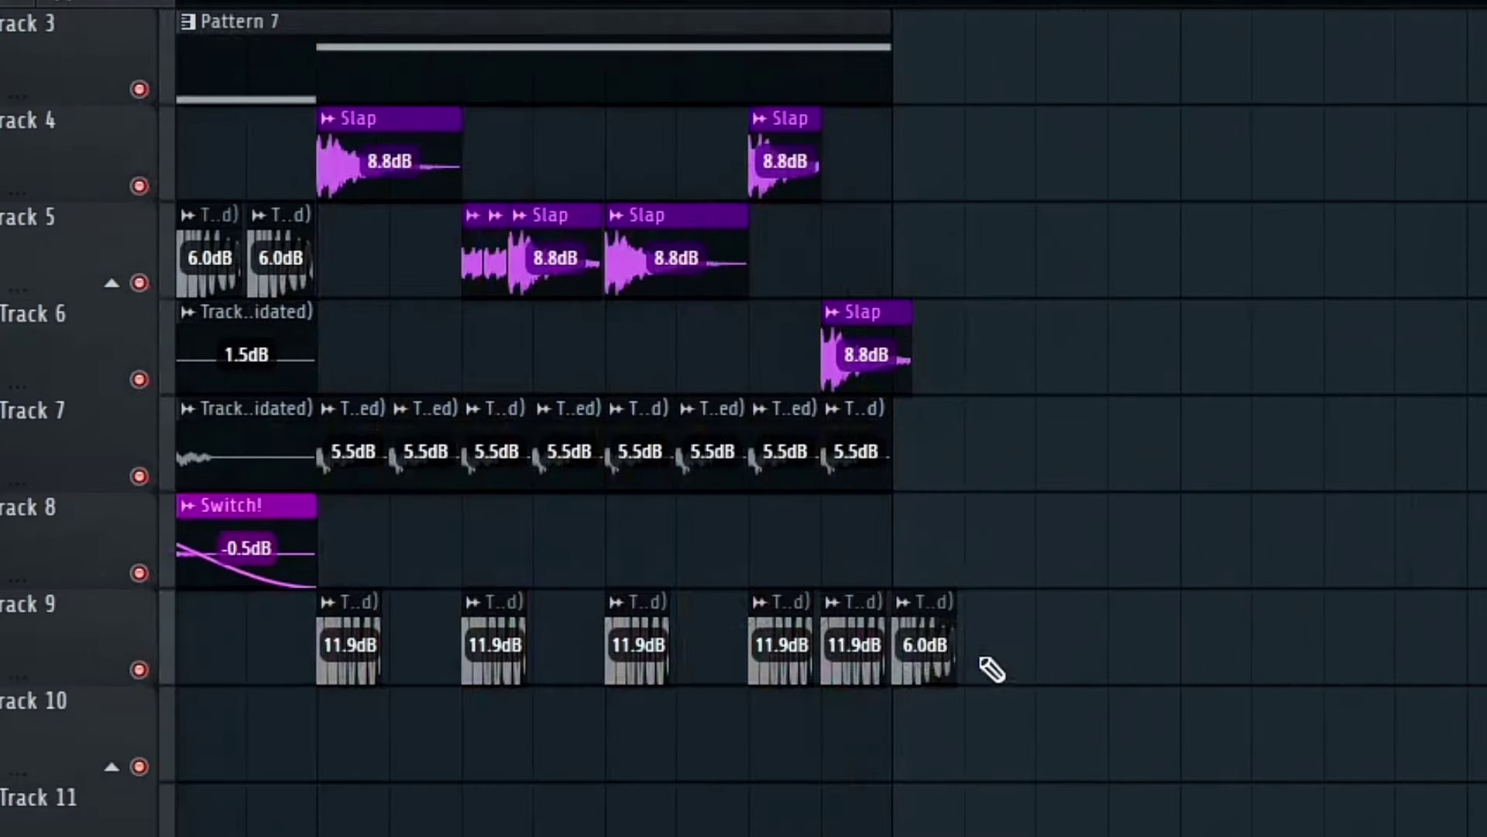
pyautogui.click(1093, 658)
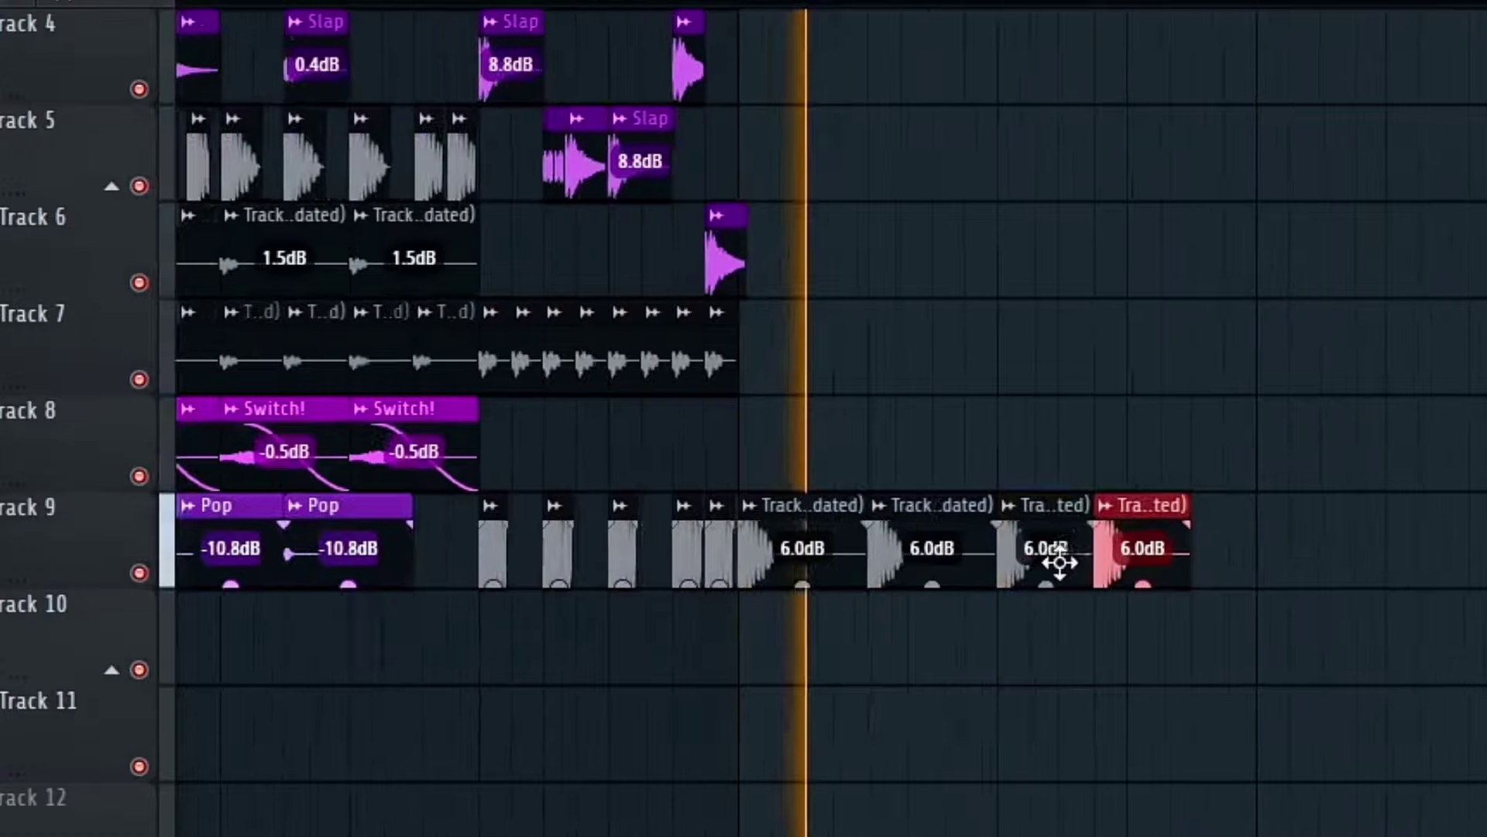
pyautogui.scroll(3, 1056, 558)
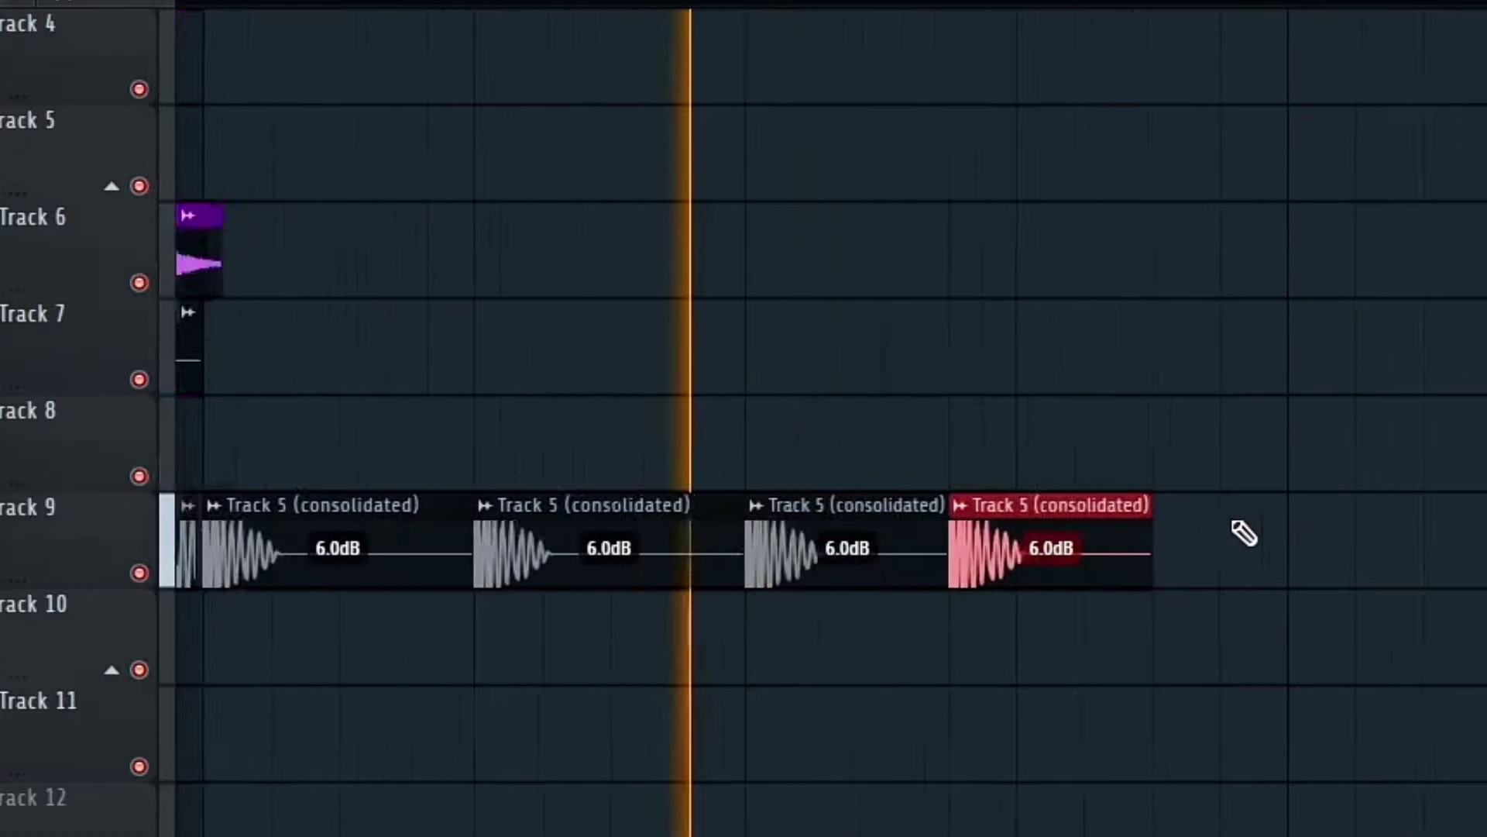
pyautogui.hotkey('ctrl', 'b')
pyautogui.scroll(-3, 1332, 510)
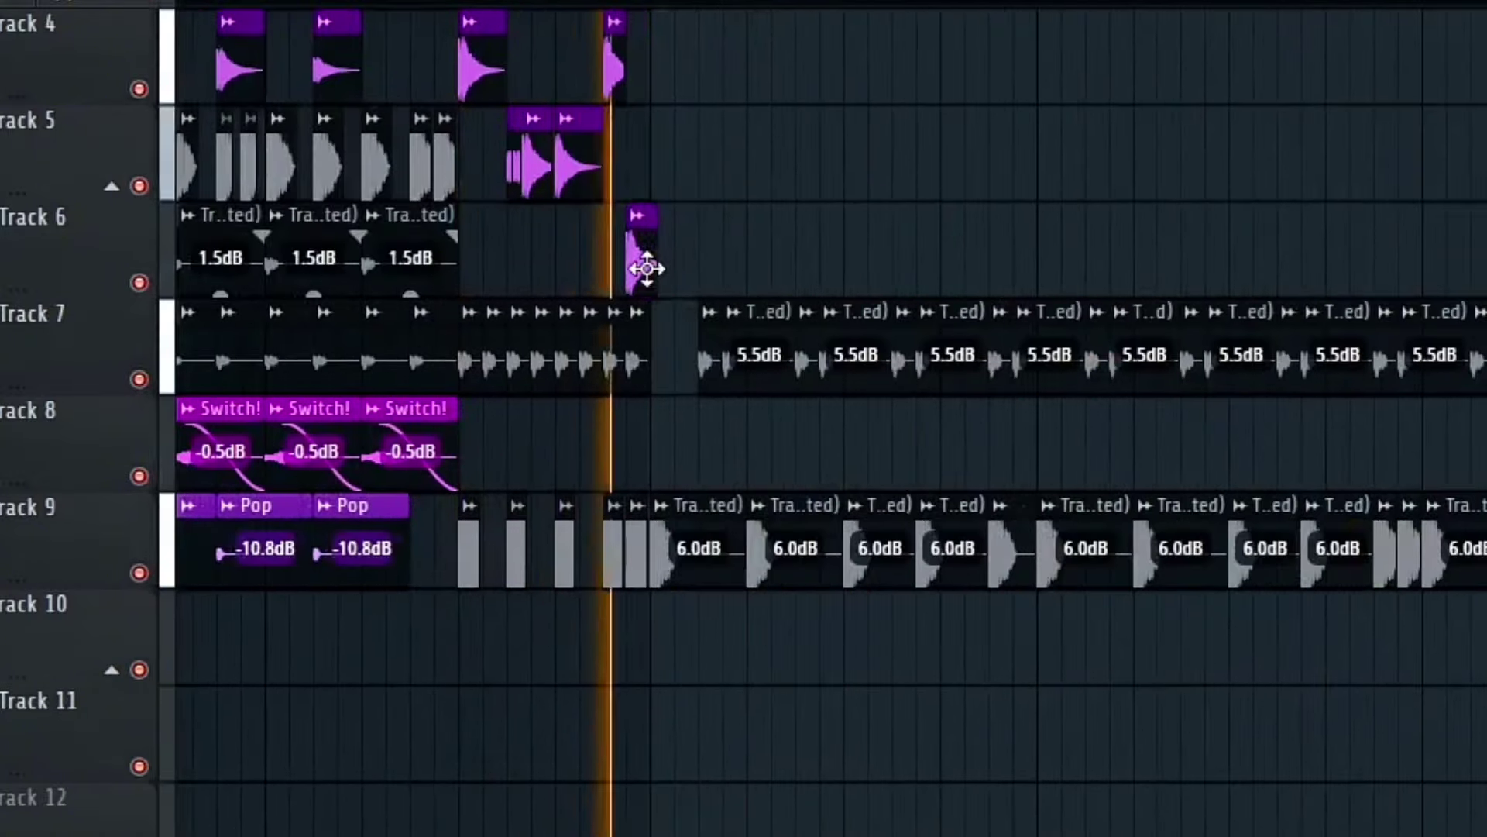
# Add a Slap clip to Track 6 and position it on the second beat of bar 53
pyautogui.click(784, 251)
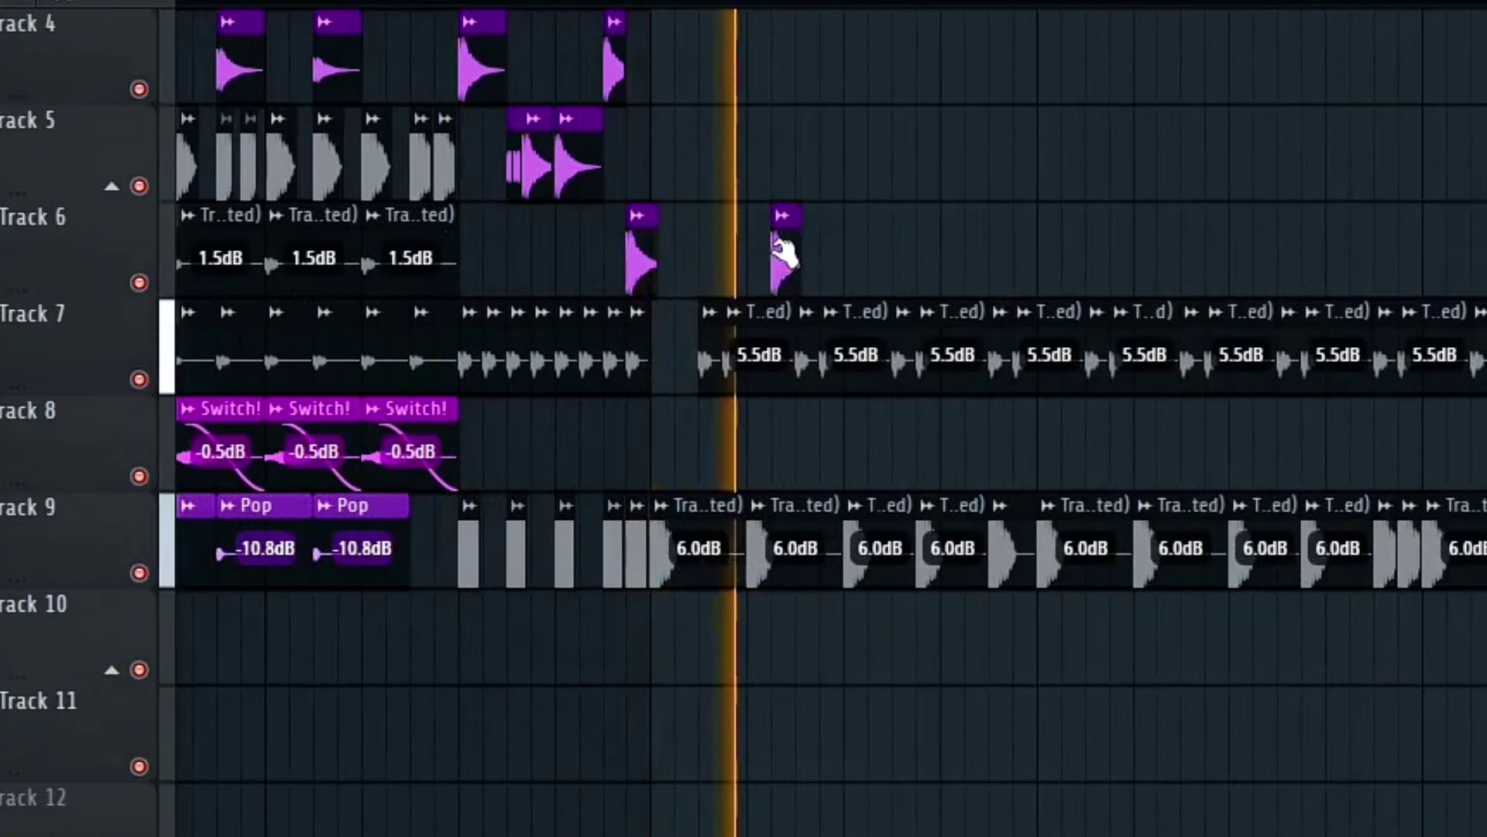
pyautogui.rightClick(787, 266)
pyautogui.click(755, 267)
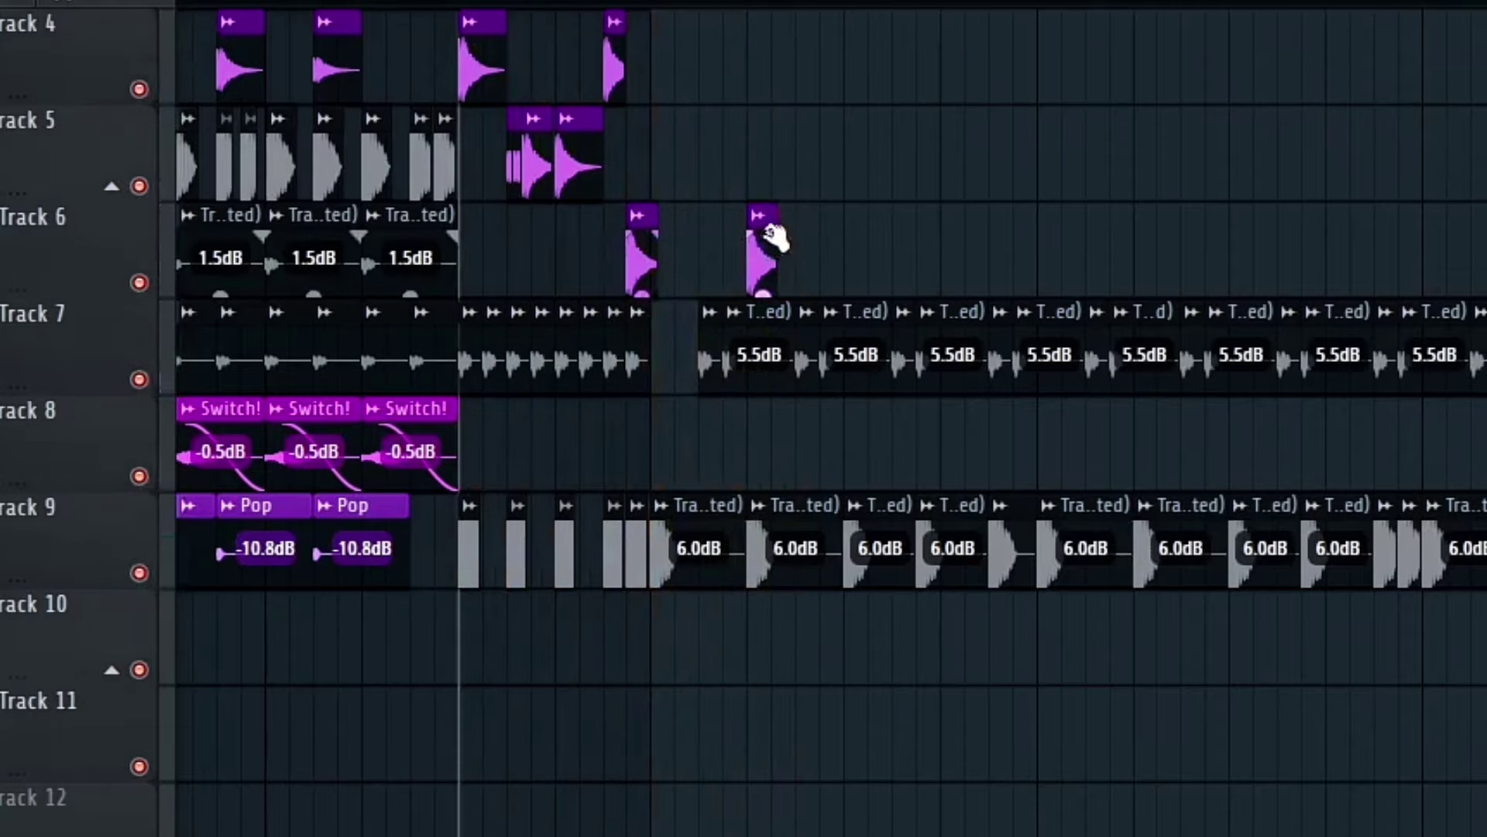
pyautogui.moveTo(773, 220); pyautogui.dragTo(1480, 285)
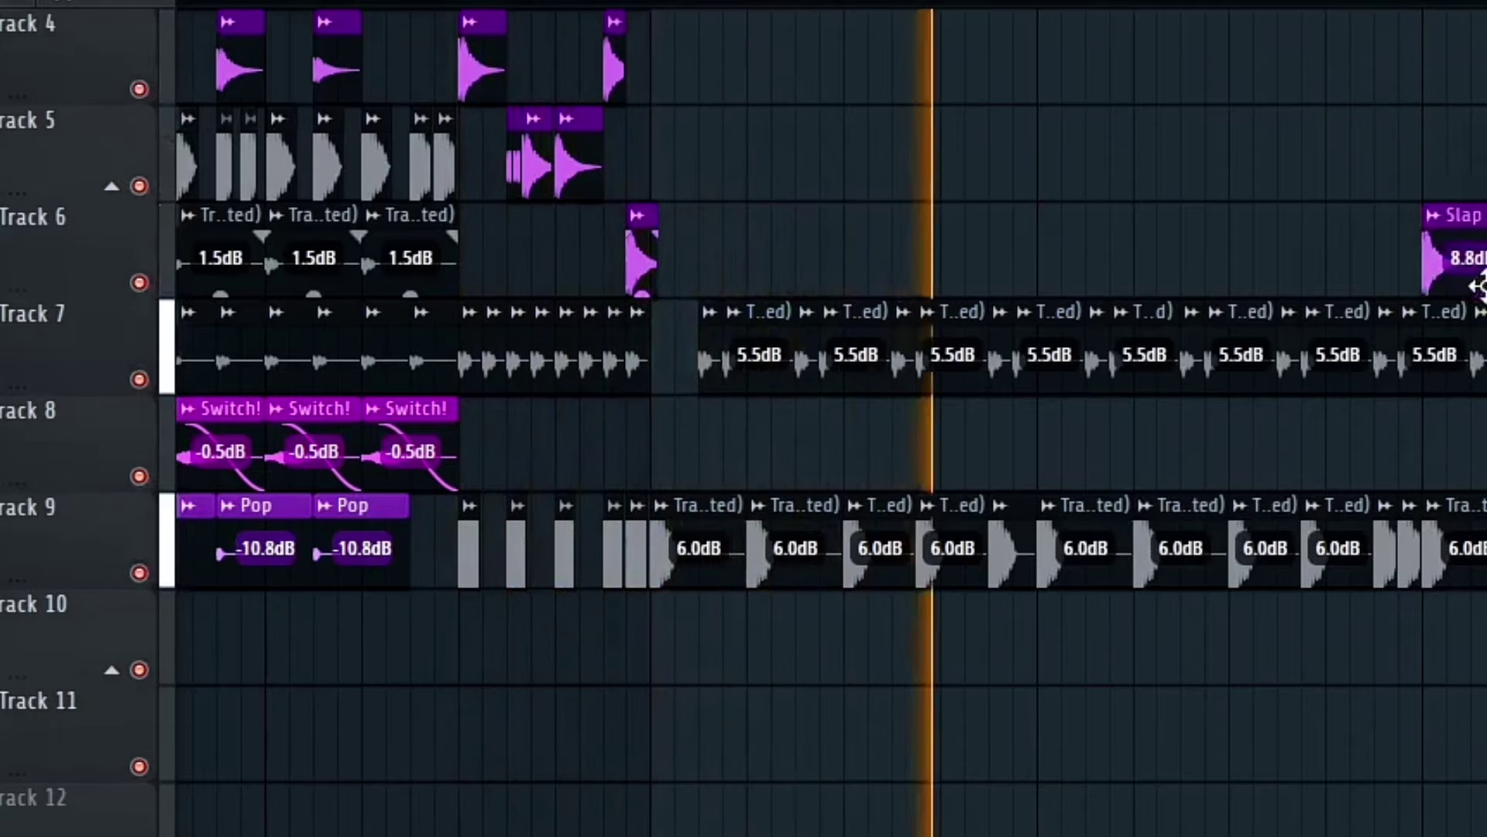
pyautogui.scroll(-4, 1009, 252)
pyautogui.scroll(2, 1009, 260)
pyautogui.moveTo(997, 288); pyautogui.dragTo(1441, 269)
# Duplicate the drum clips on Tracks 7 and 9 to extend the beat further along the arrangement
pyautogui.scroll(-2, 1238, 514)
pyautogui.moveTo(1400, 643)
pyautogui.mouseDown()
pyautogui.moveTo(874, 438)
pyautogui.moveTo(755, 360)
pyautogui.mouseUp()
pyautogui.hotkey('ctrl', 'b')
pyautogui.hscroll(3, 755, 360)
# Trim the Slap clip on Track 6 to half a bar and repeat it end to end along the track
pyautogui.scroll(1, 891, 481)
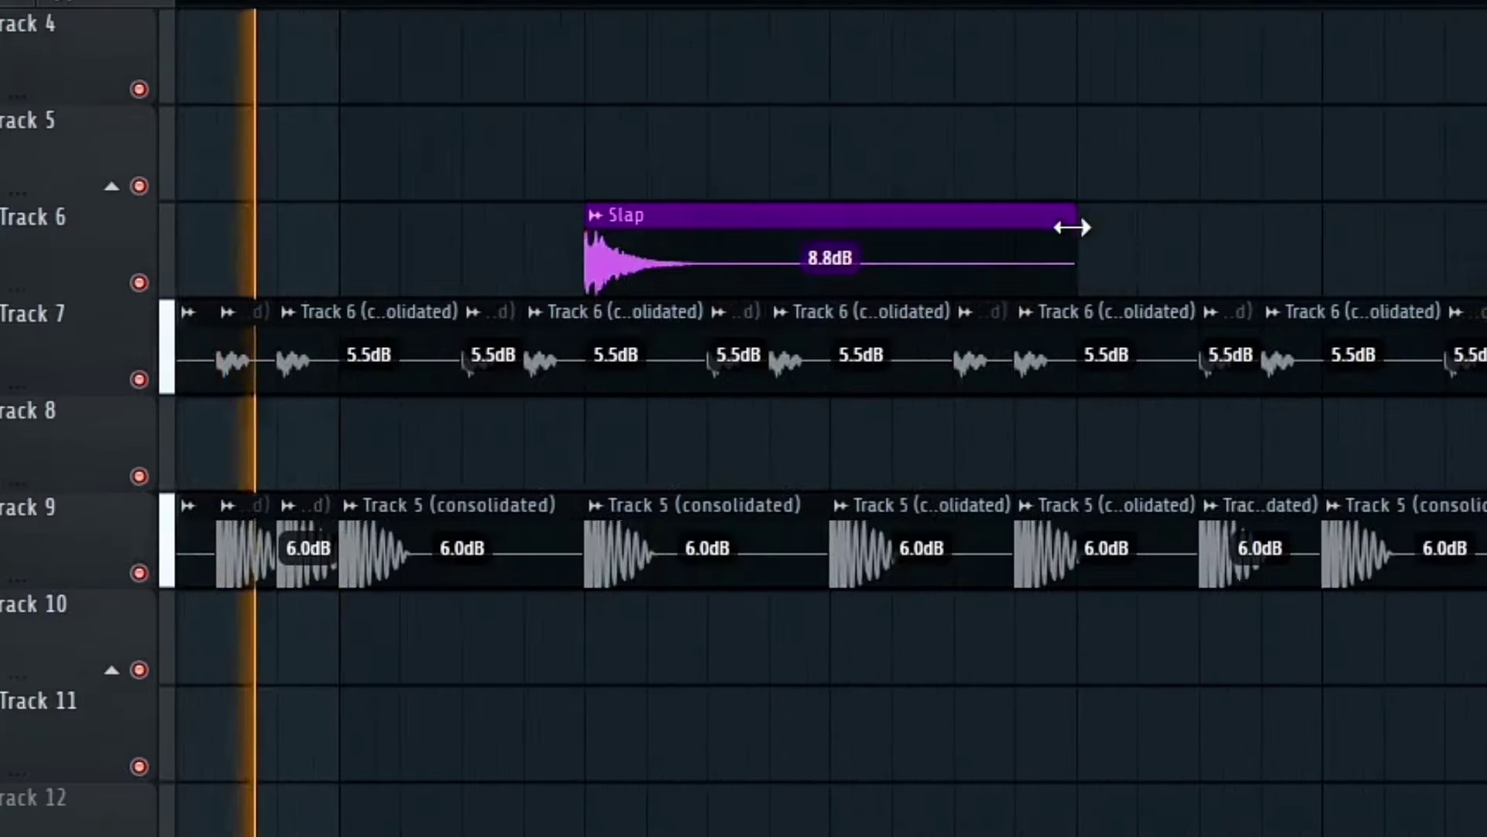
pyautogui.scroll(3, 1075, 229)
pyautogui.moveTo(1123, 242); pyautogui.dragTo(929, 259)
pyautogui.hotkey('ctrl', 'b')
pyautogui.scroll(-5, 779, 349)
pyautogui.hotkey('ctrl', 'b')
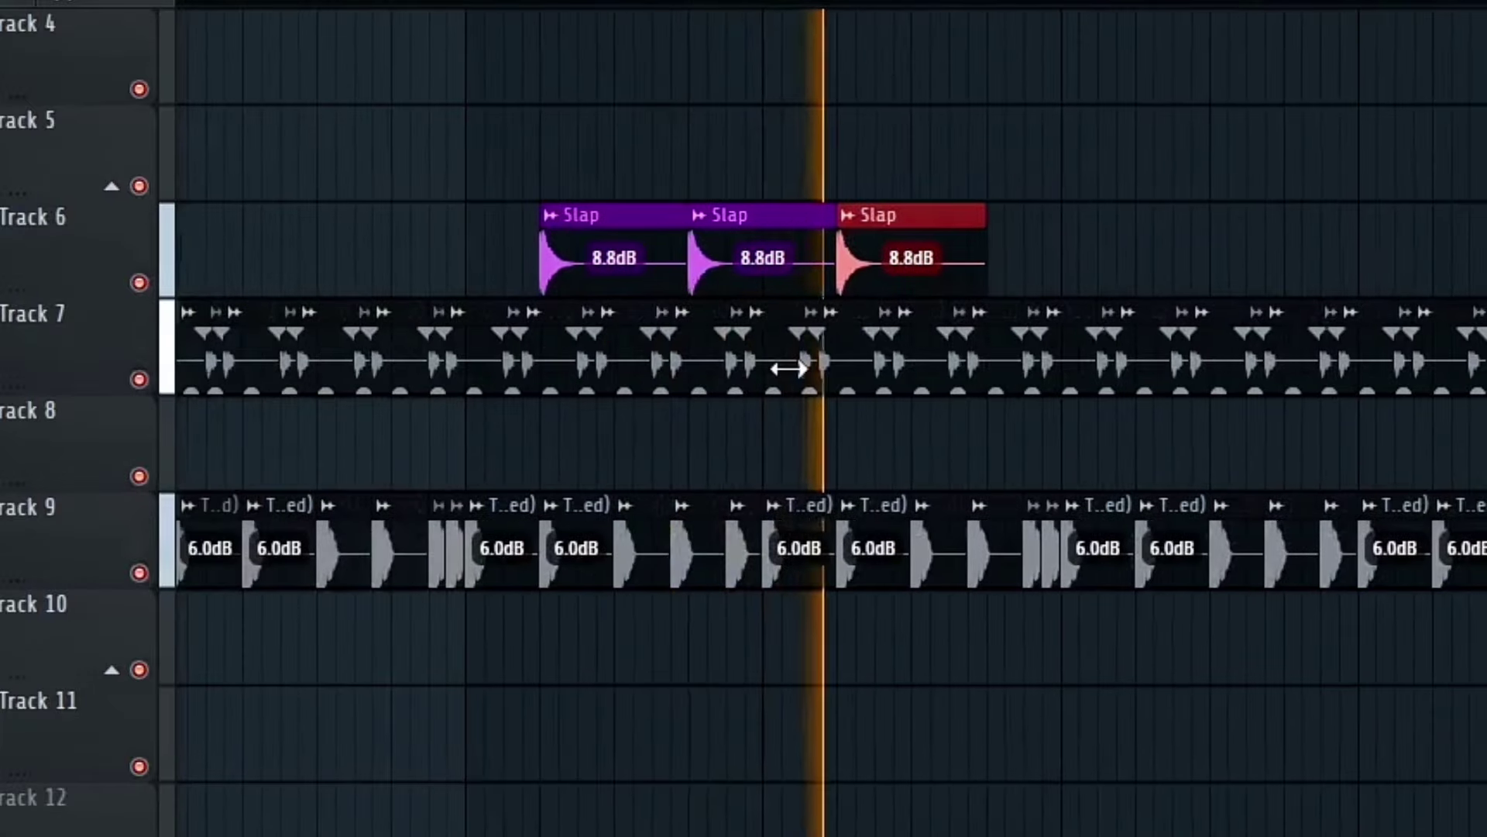
pyautogui.scroll(-3, 788, 368)
pyautogui.hotkey('ctrl', 'b')
pyautogui.hotkey('ctrl', 'b')
pyautogui.hotkey('ctrl', 'b')
pyautogui.scroll(2, 1103, 259)
pyautogui.click(914, 276)
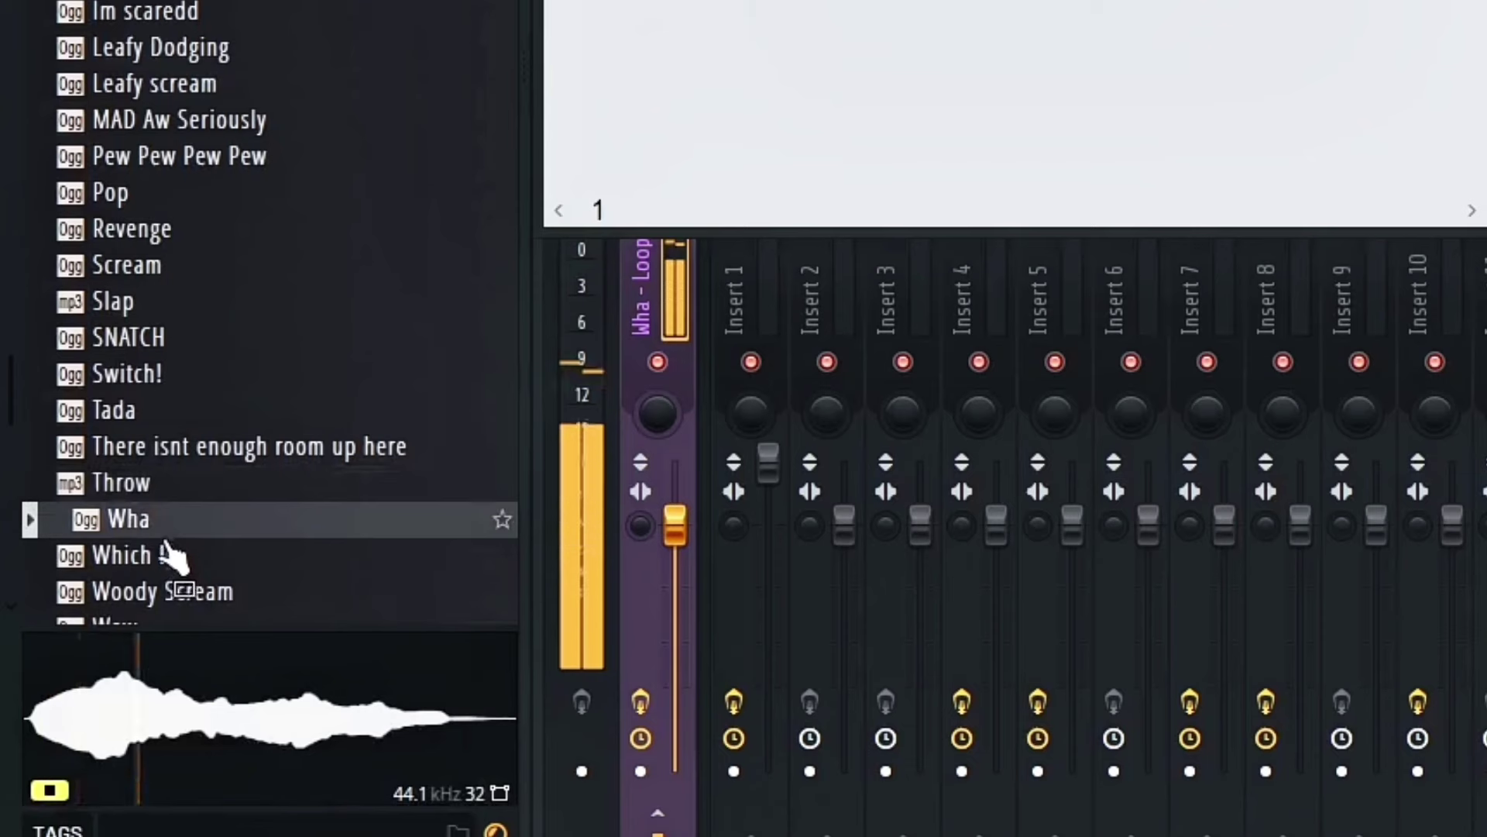
# Add the Throw sample as an audio clip, close its settings, and replace the note text "im gonna use it"
pyautogui.click(155, 488)
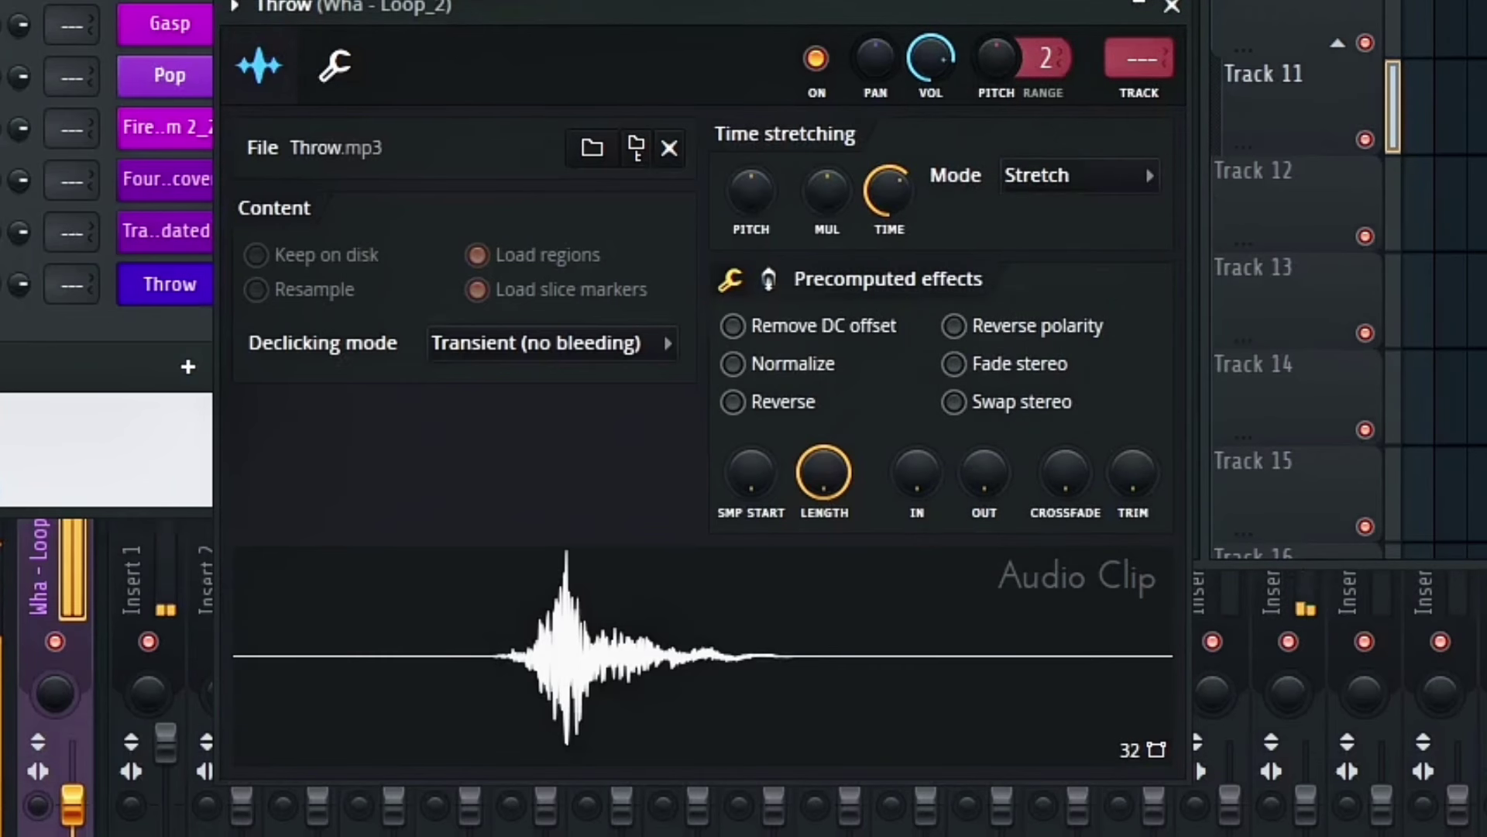
pyautogui.click(658, 13)
pyautogui.click(1055, 184)
pyautogui.click(1058, 304)
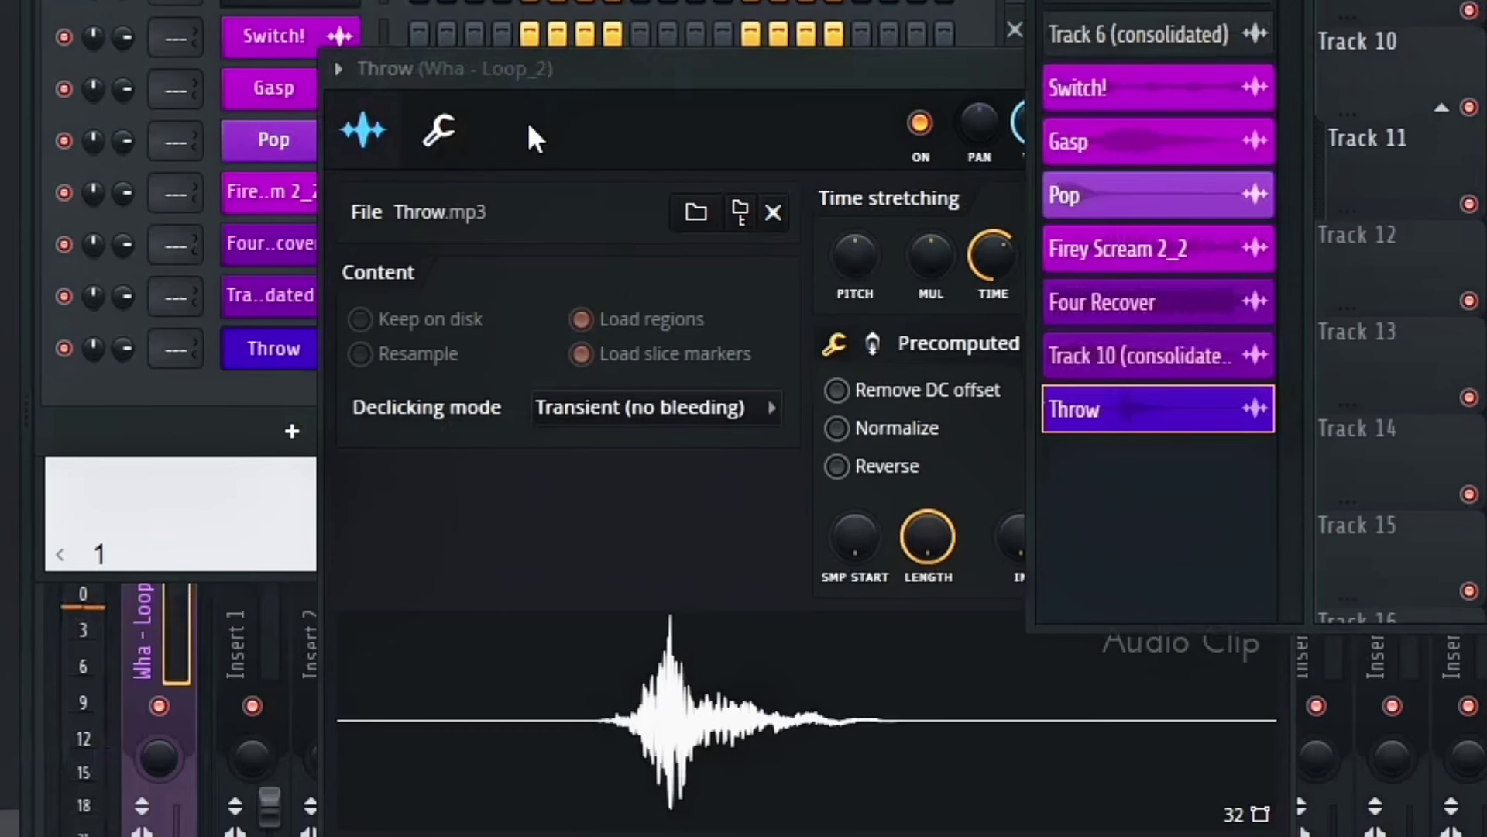
pyautogui.click(580, 100)
pyautogui.click(1277, 69)
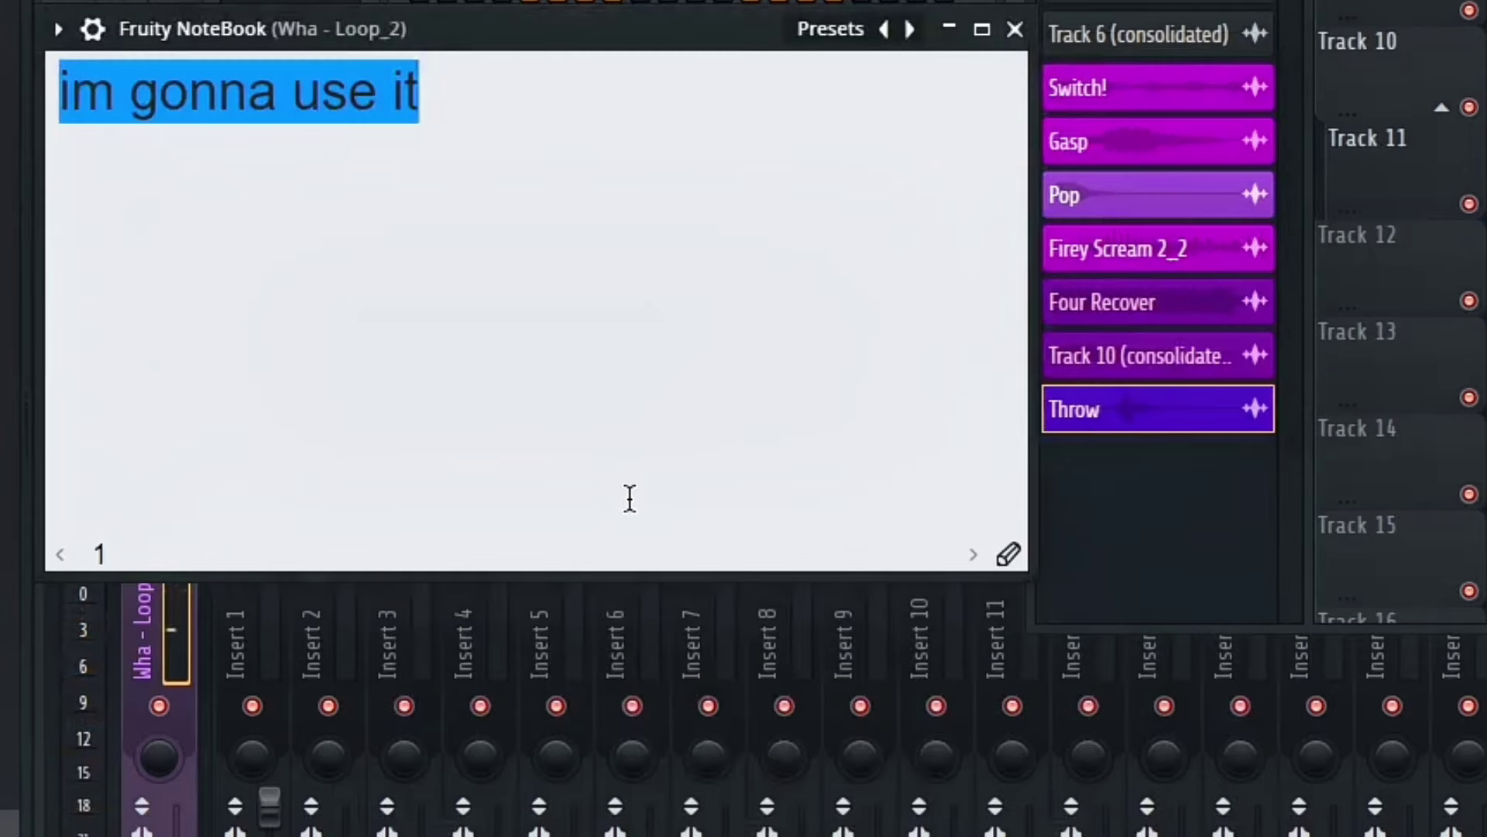
pyautogui.write('...')
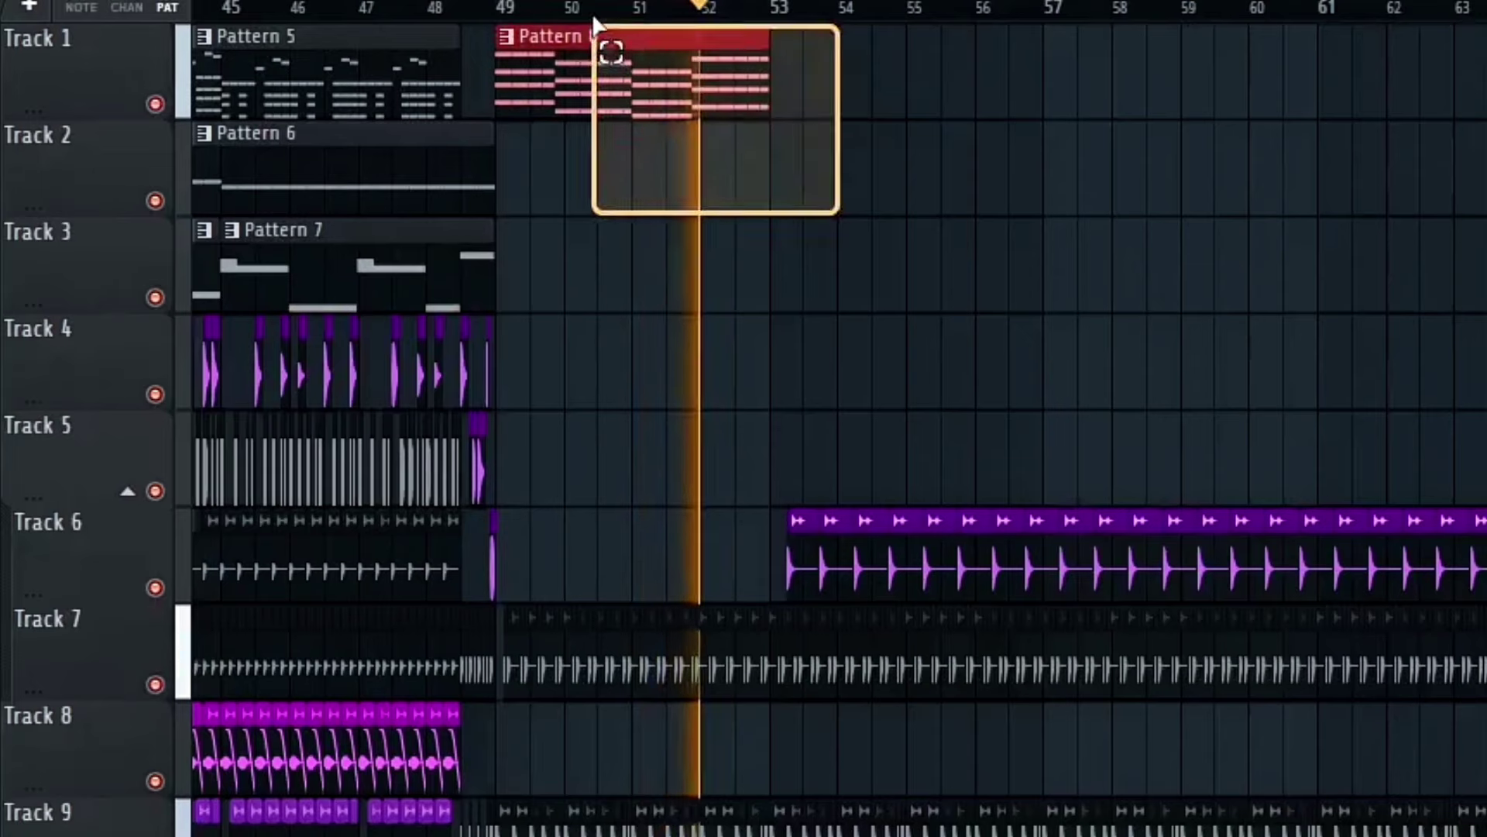
# Duplicate Pattern 8 to bar 53, and raise the four D#4 notes following the F4 notes to E4
pyautogui.hotkey('ctrl', 'b')
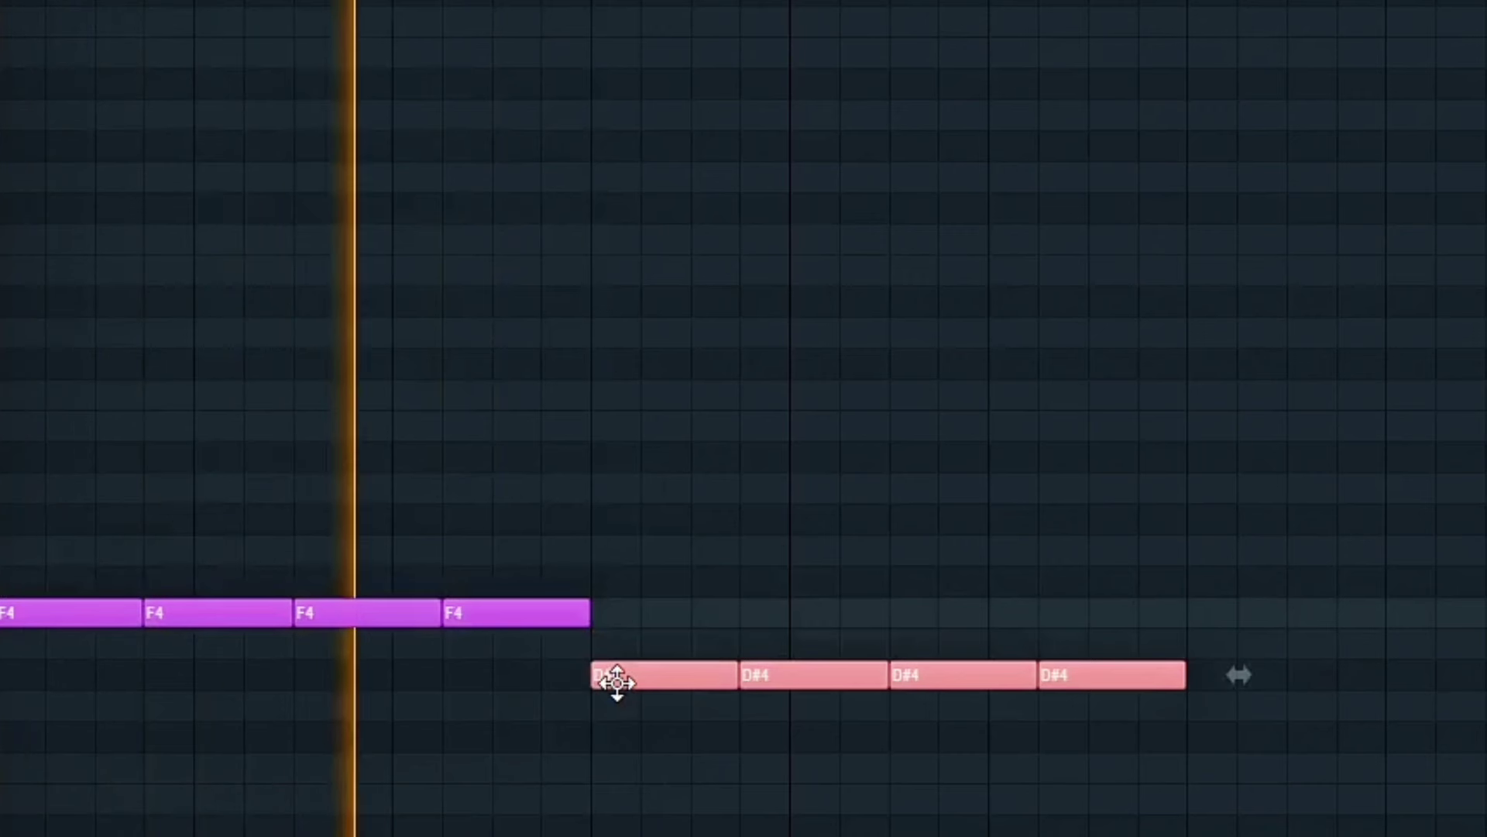
pyautogui.moveTo(616, 681); pyautogui.dragTo(614, 641)
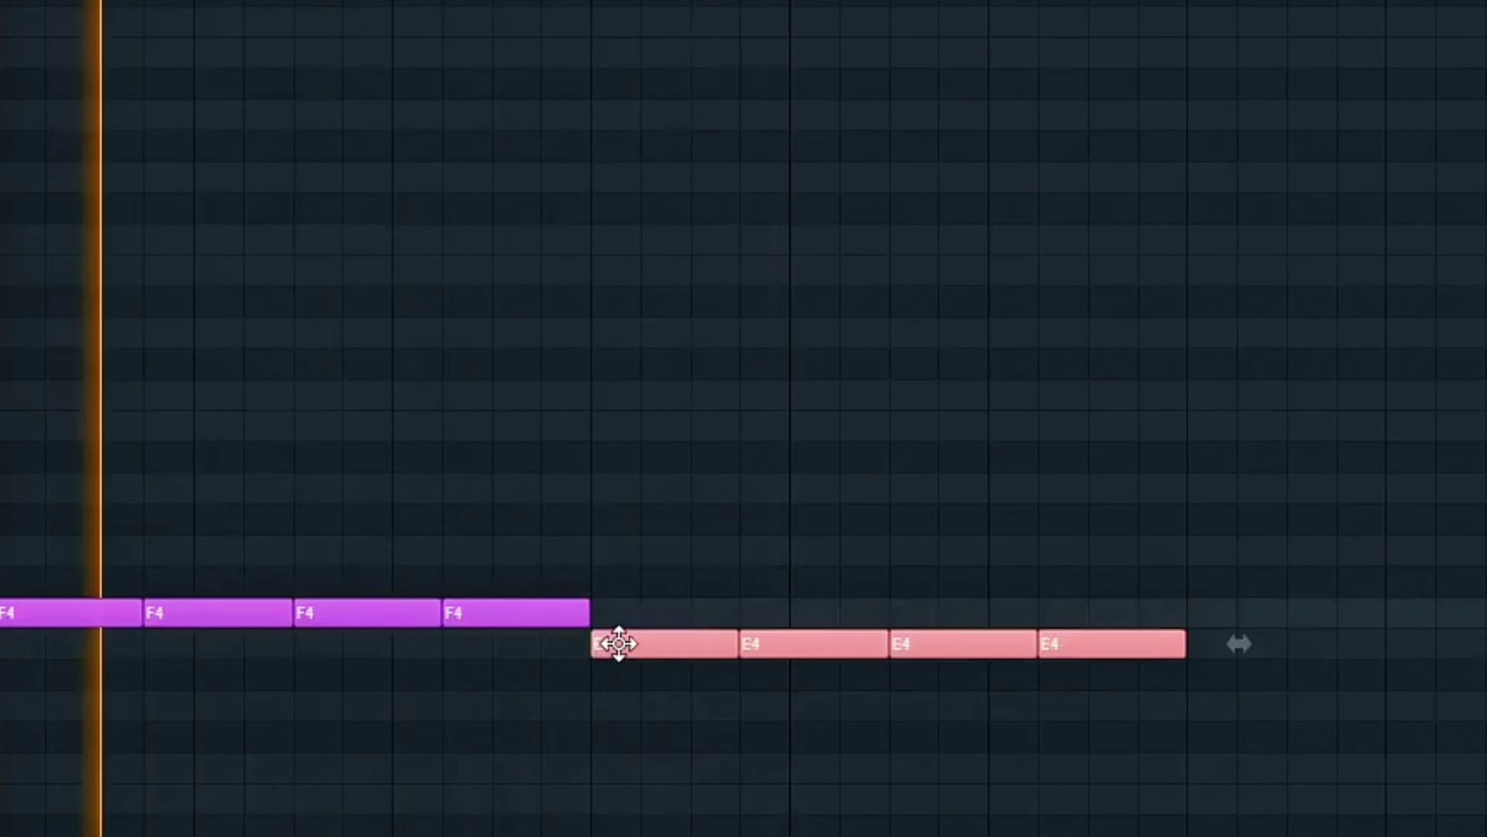
pyautogui.hotkey('ctrl', 'b')
pyautogui.scroll(-2, 754, 704)
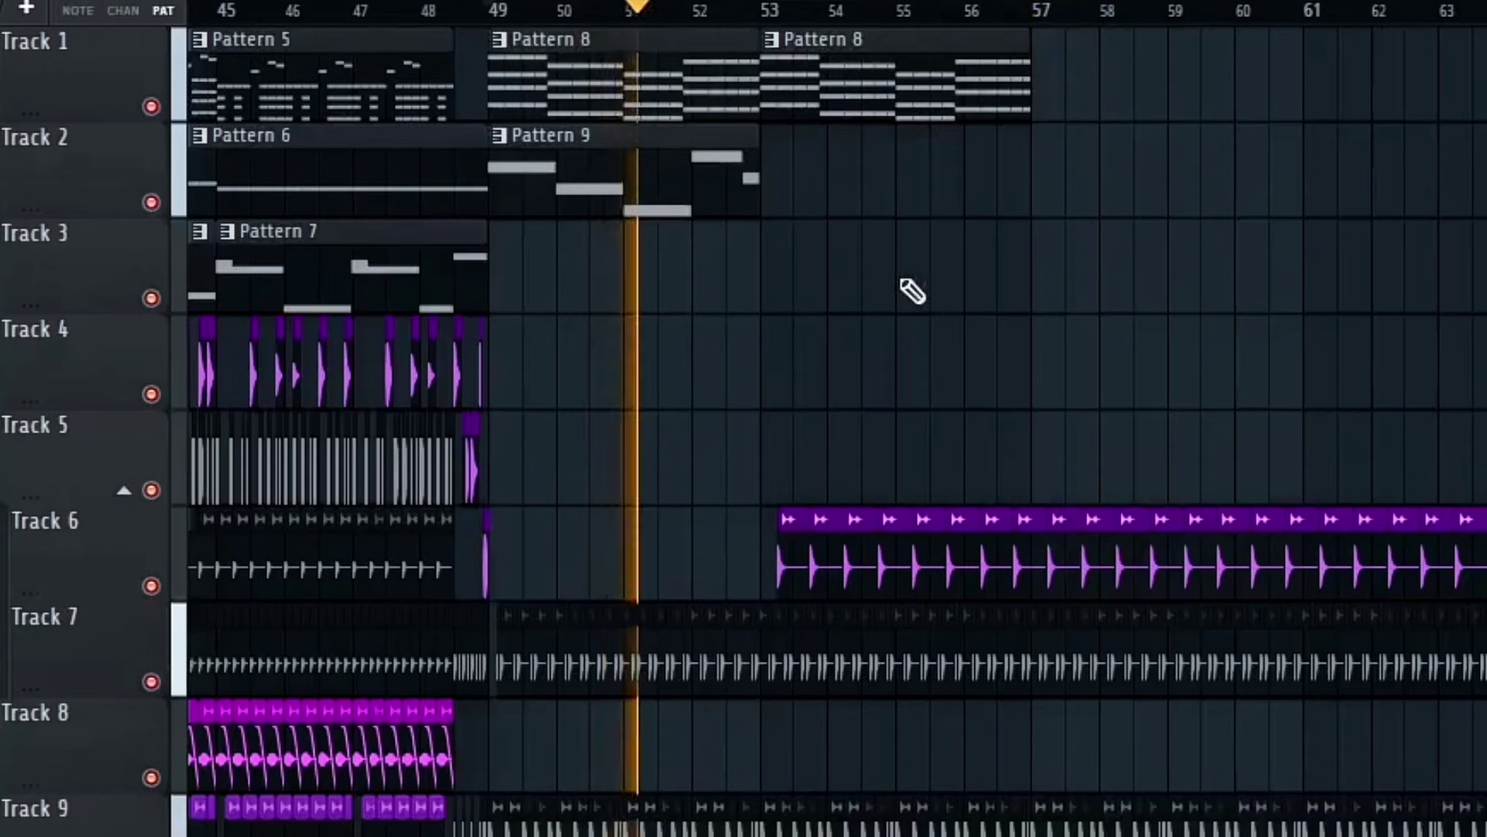
# Duplicate the Pattern 9 clip on Track 2 so a second copy starts at bar 53
pyautogui.click(745, 198)
pyautogui.rightClick(804, 542)
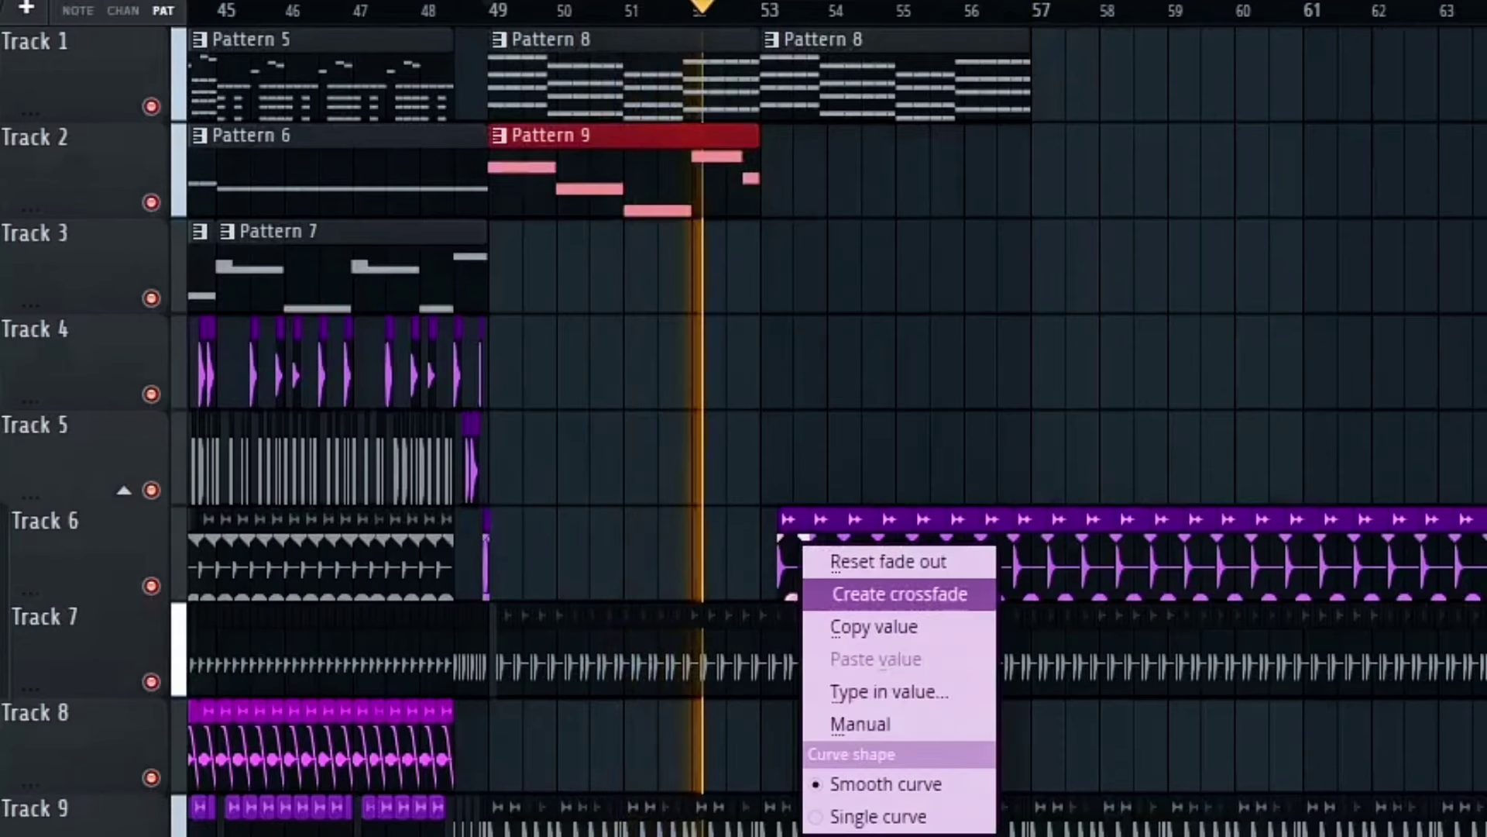
pyautogui.click(730, 159)
pyautogui.hotkey('ctrl', 'b')
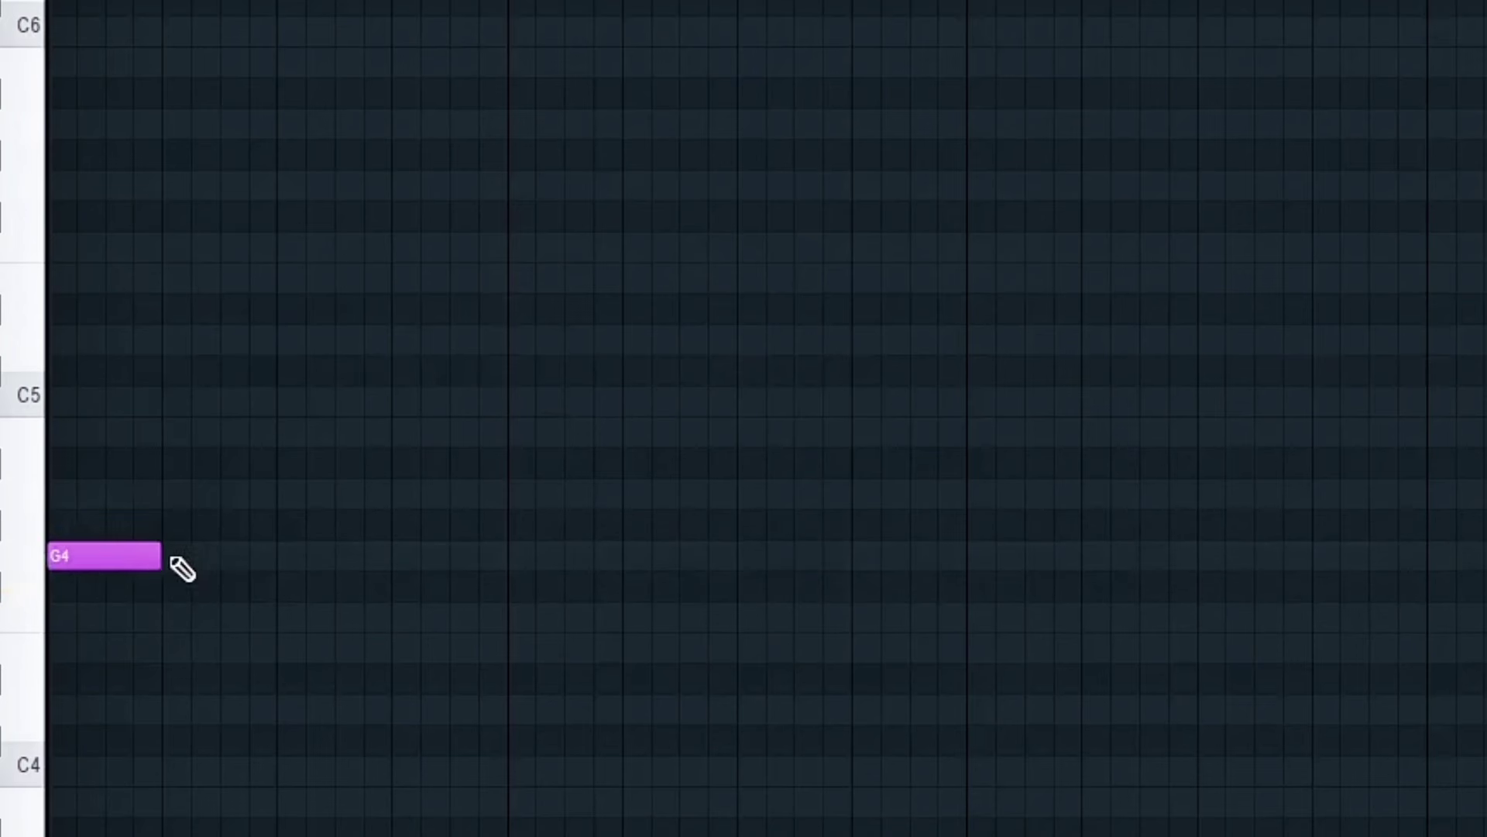
# Start the new melody with a G4 note followed directly by a G#4 note of the same length
pyautogui.scroll(3, 54, 548)
pyautogui.moveTo(160, 556)
pyautogui.mouseDown()
pyautogui.moveTo(75, 556)
pyautogui.moveTo(167, 556)
pyautogui.mouseUp()
pyautogui.scroll(-1, 109, 555)
pyautogui.moveTo(215, 441); pyautogui.dragTo(215, 496)
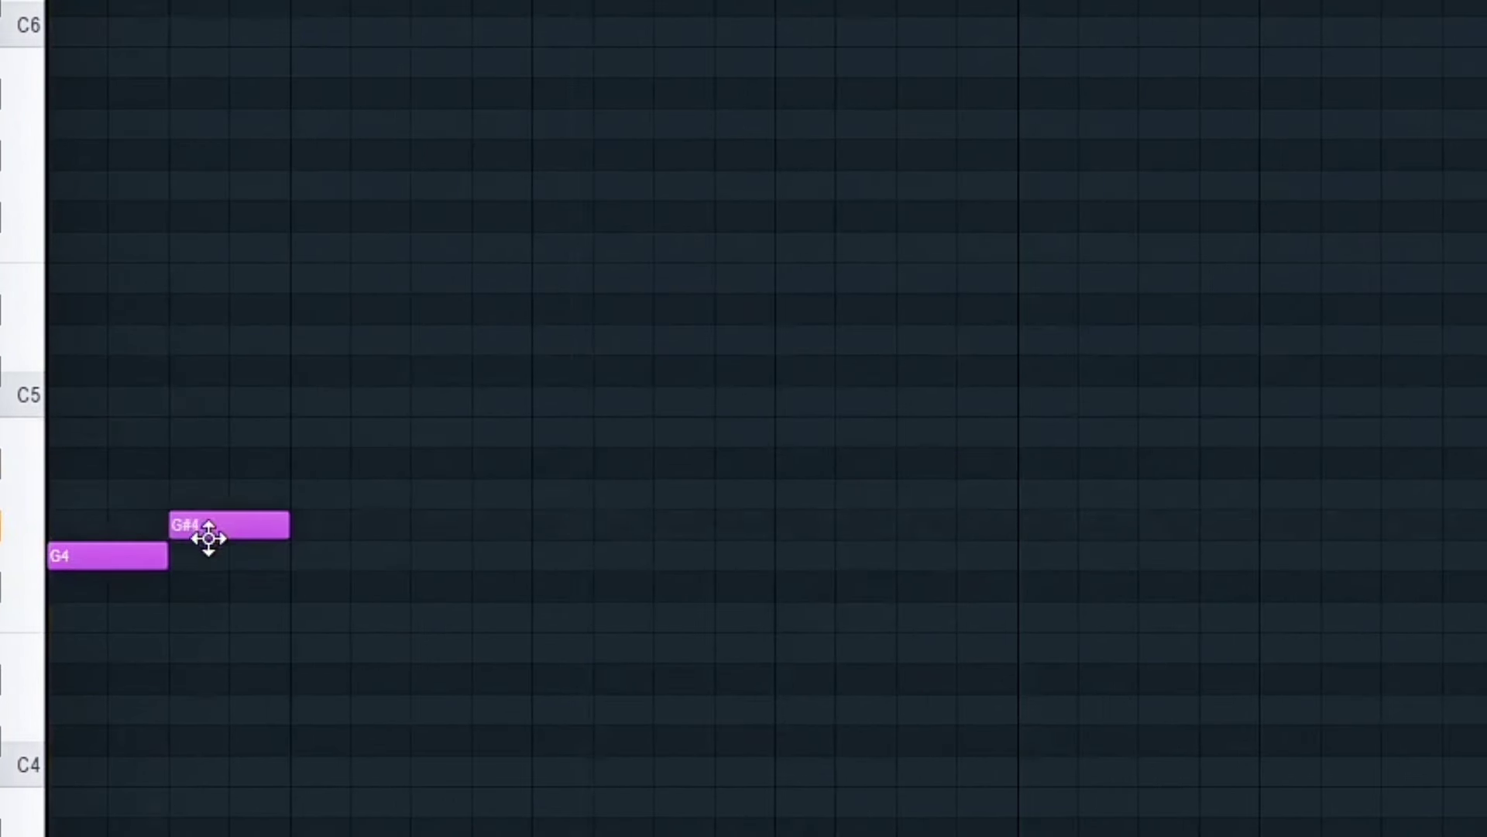
pyautogui.press('space')
# Continue the melody with short C#5 and G5 notes, followed by a one-bar G#5 and a one-bar F#5
pyautogui.moveTo(560, 134); pyautogui.dragTo(1208, 181)
pyautogui.scroll(-1, 1245, 152)
pyautogui.keyDown('shift'); pyautogui.moveTo(465, 155); pyautogui.dragTo(1230, 217); pyautogui.keyUp('shift')
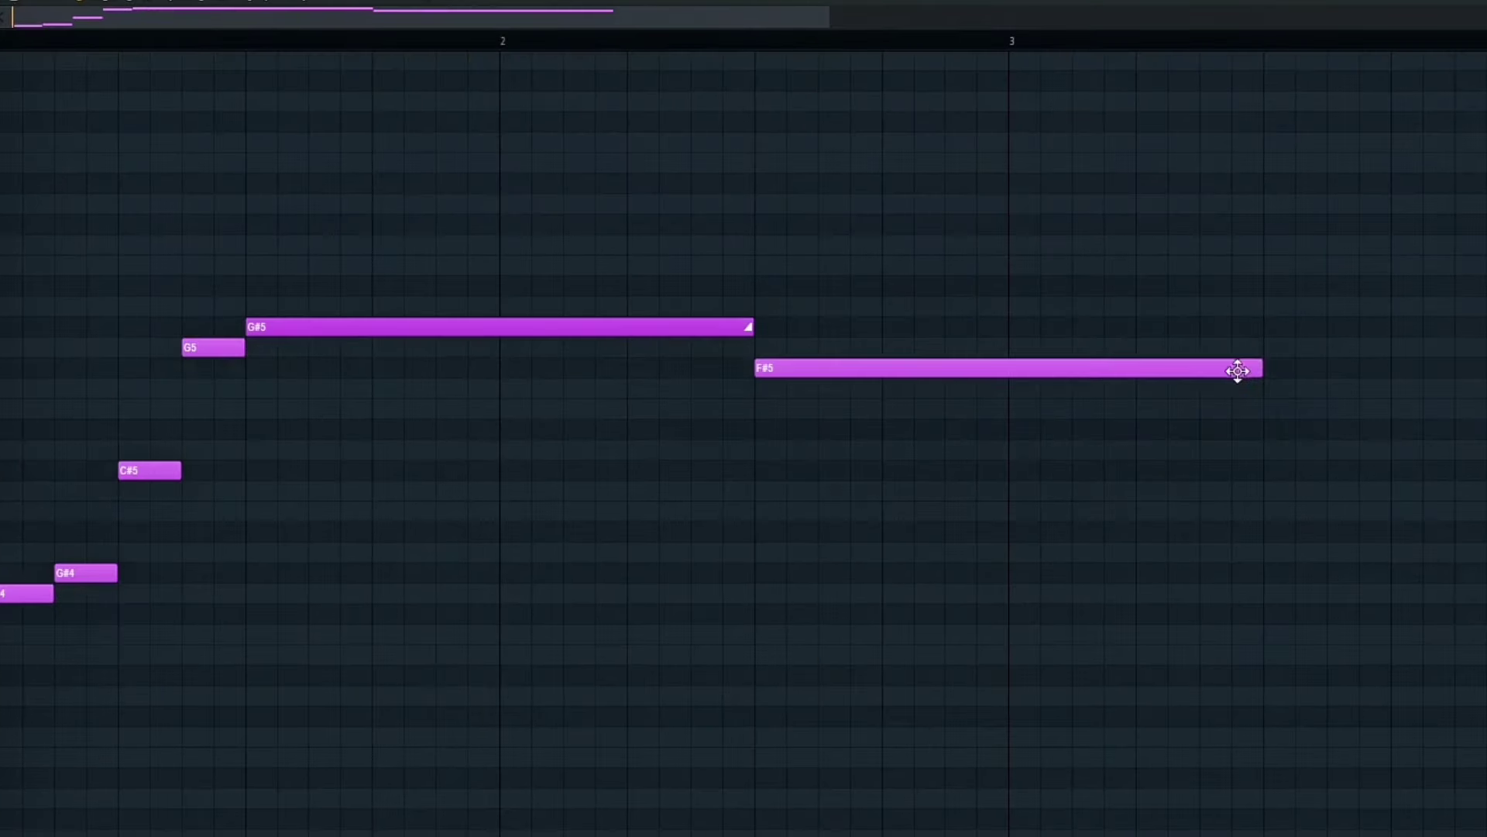
# Shorten the F#5 to half a bar and follow it with B5, F#5, F5 and a one-bar E5
pyautogui.moveTo(1237, 371); pyautogui.dragTo(971, 383)
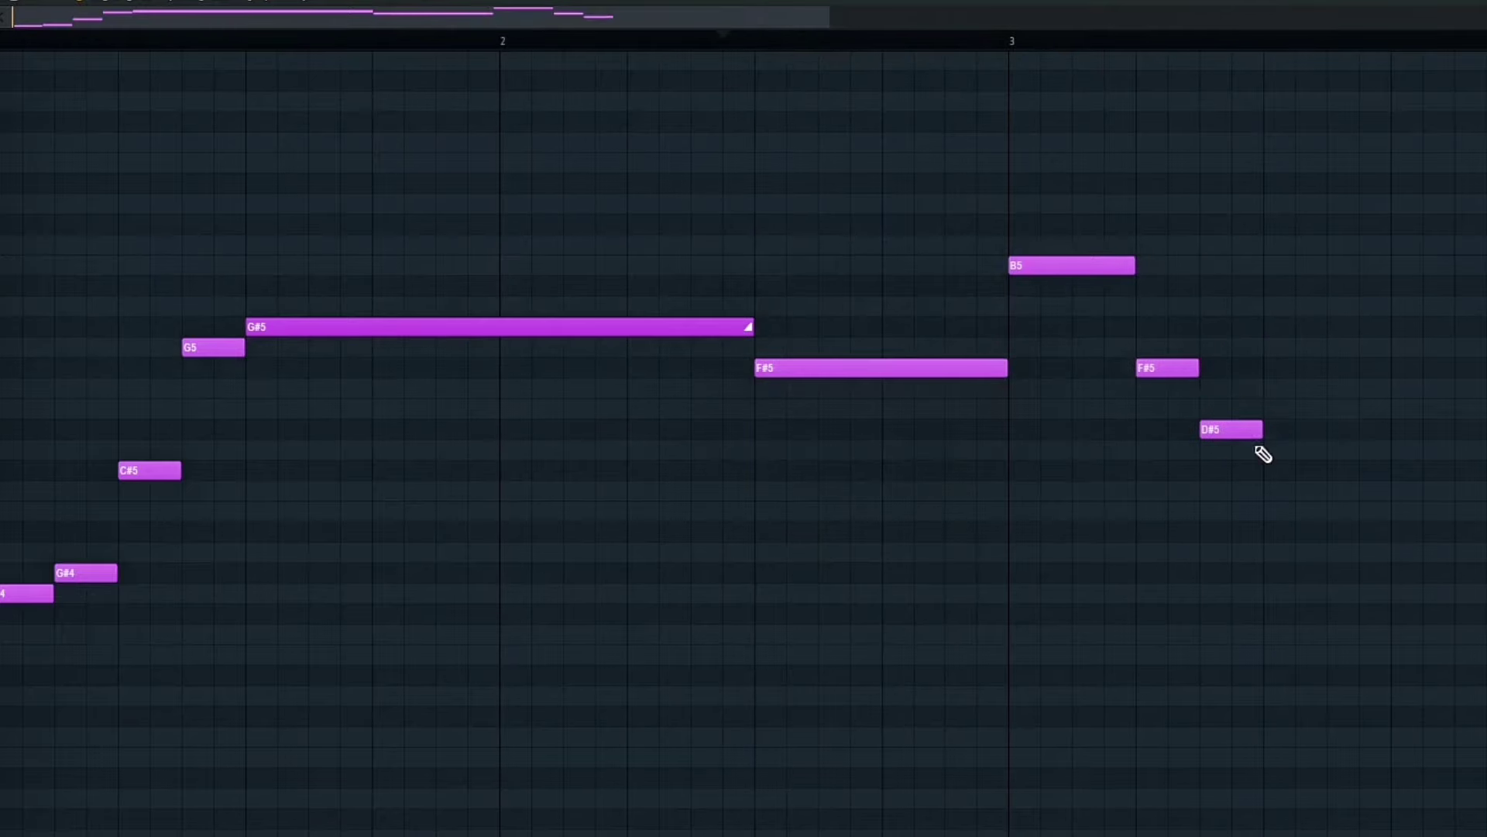
pyautogui.click(1275, 408)
pyautogui.moveTo(1217, 429); pyautogui.dragTo(1217, 386)
pyautogui.scroll(-1, 986, 382)
pyautogui.scroll(1, 1262, 387)
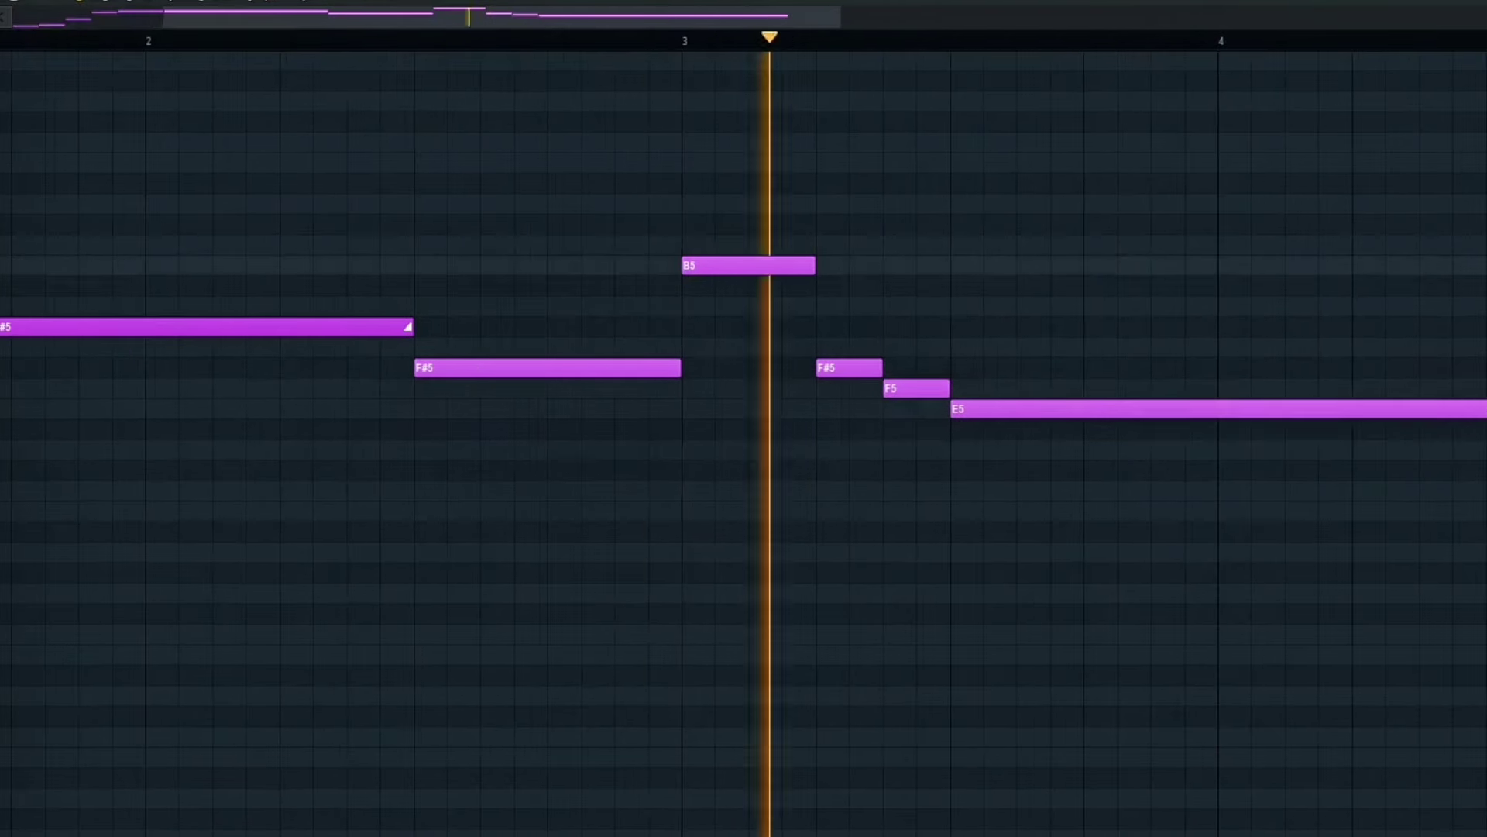
# Complete the melody phrase after the one-bar E5 with closing notes that lead into its repeat
pyautogui.scroll(-1, 1084, 372)
pyautogui.click(1378, 351)
pyautogui.scroll(-2, 1378, 355)
pyautogui.click(1051, 473)
pyautogui.moveTo(1050, 475); pyautogui.dragTo(1056, 432)
pyautogui.scroll(2, 1056, 432)
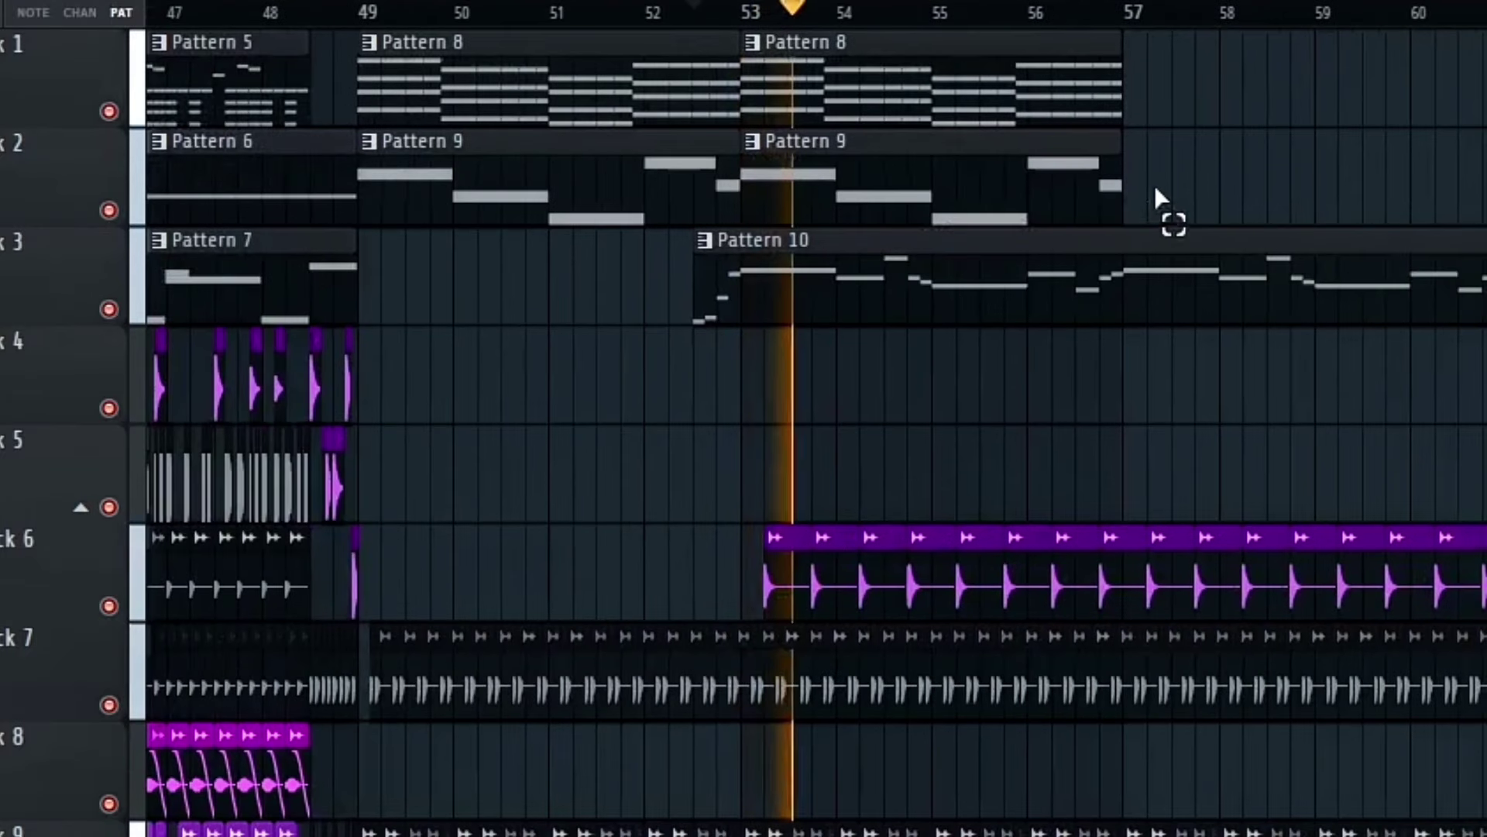
# Duplicate the second Pattern 8 and Pattern 9 clips together to bar 57
pyautogui.moveTo(1155, 188); pyautogui.dragTo(1015, 57)
pyautogui.hotkey('ctrl', 'b')
pyautogui.scroll(2, 1109, 49)
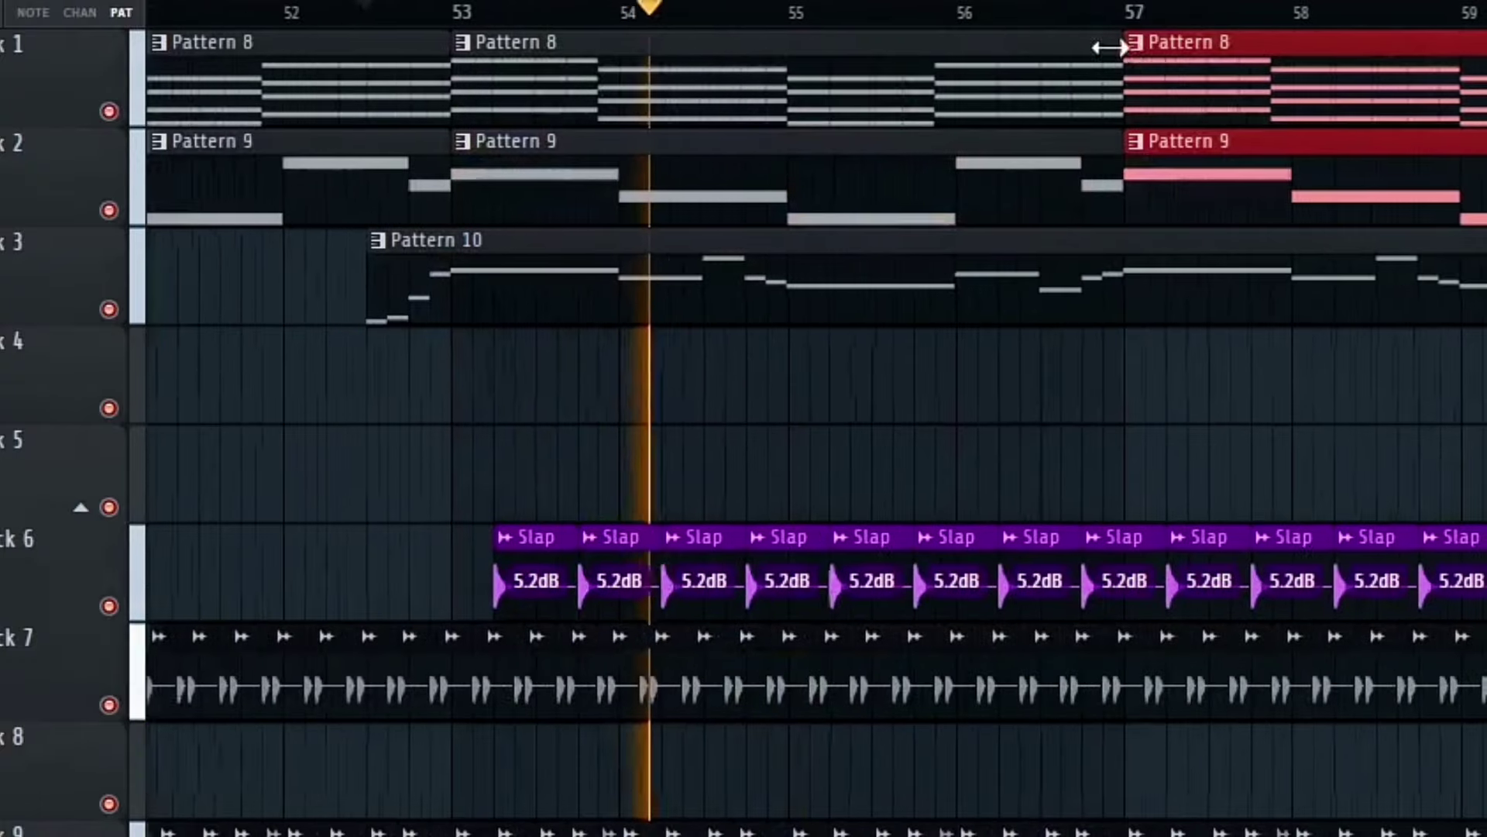
pyautogui.moveTo(1135, 47); pyautogui.dragTo(1177, 46)
pyautogui.scroll(3, 1137, 587)
pyautogui.scroll(-3, 1106, 700)
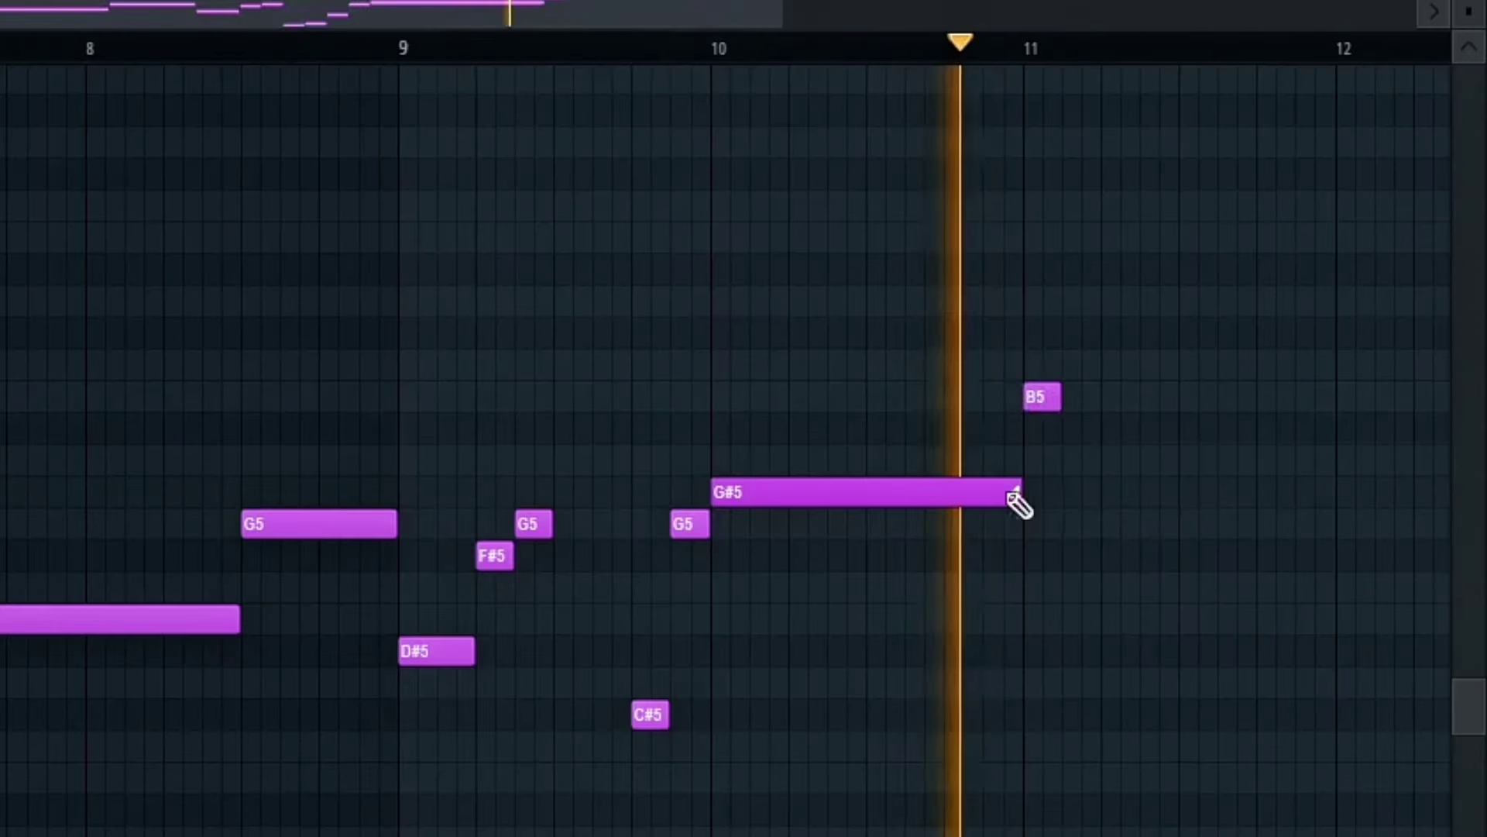
# Lengthen the B5 at bar 11 to one beat and add a one-beat C6 and a one-and-a-half-beat C#6
pyautogui.moveTo(1060, 396); pyautogui.dragTo(1115, 393)
pyautogui.click(1137, 364)
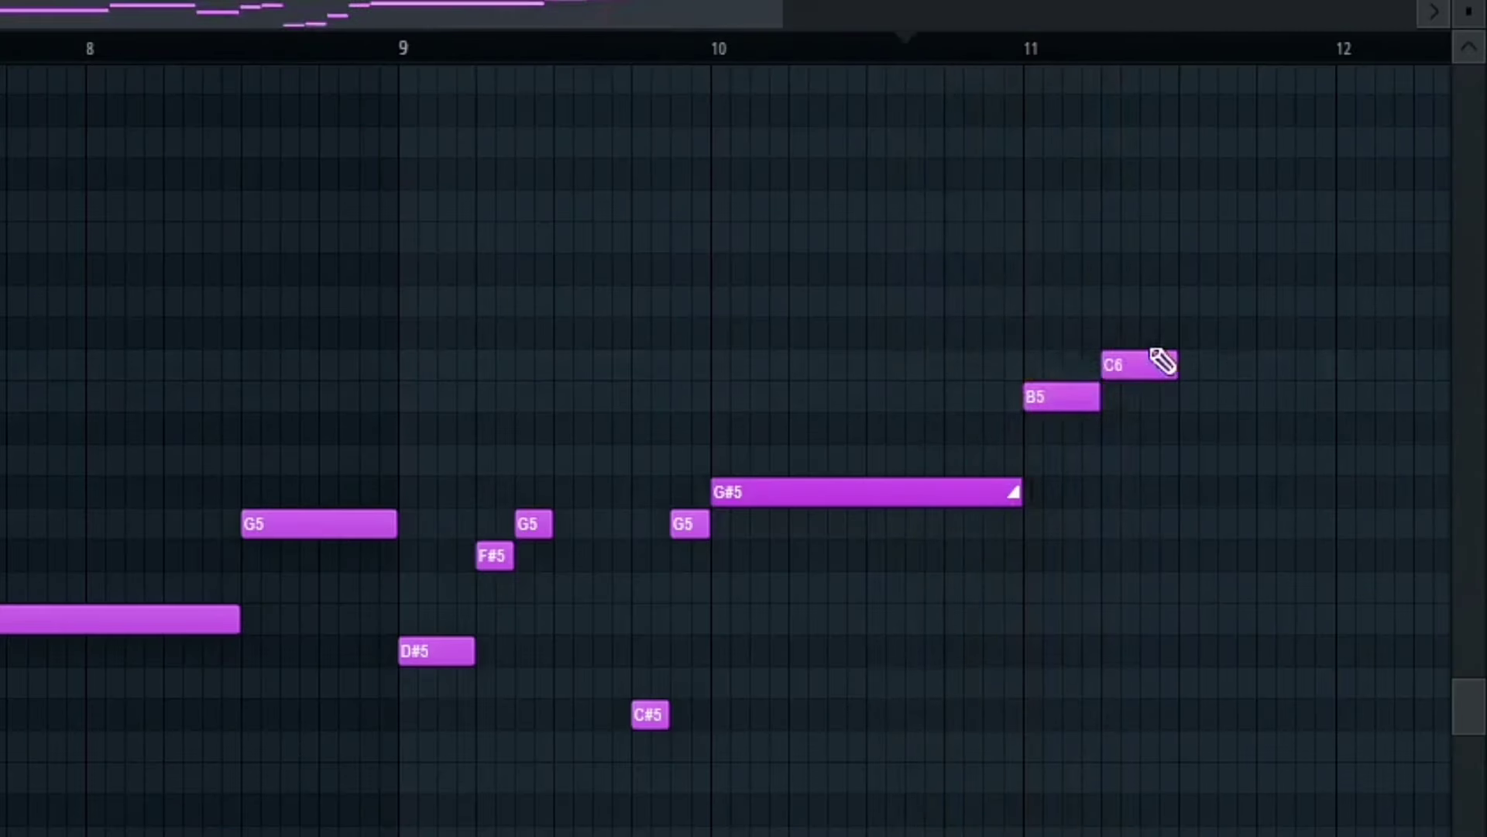
pyautogui.click(1220, 333)
pyautogui.moveTo(1254, 332)
pyautogui.mouseDown()
pyautogui.moveTo(1315, 329)
pyautogui.moveTo(1295, 328)
pyautogui.mouseUp()
# Follow the C#6 with descending G#5, G5 and D#5 notes of one and a half beats each
pyautogui.click(1361, 396)
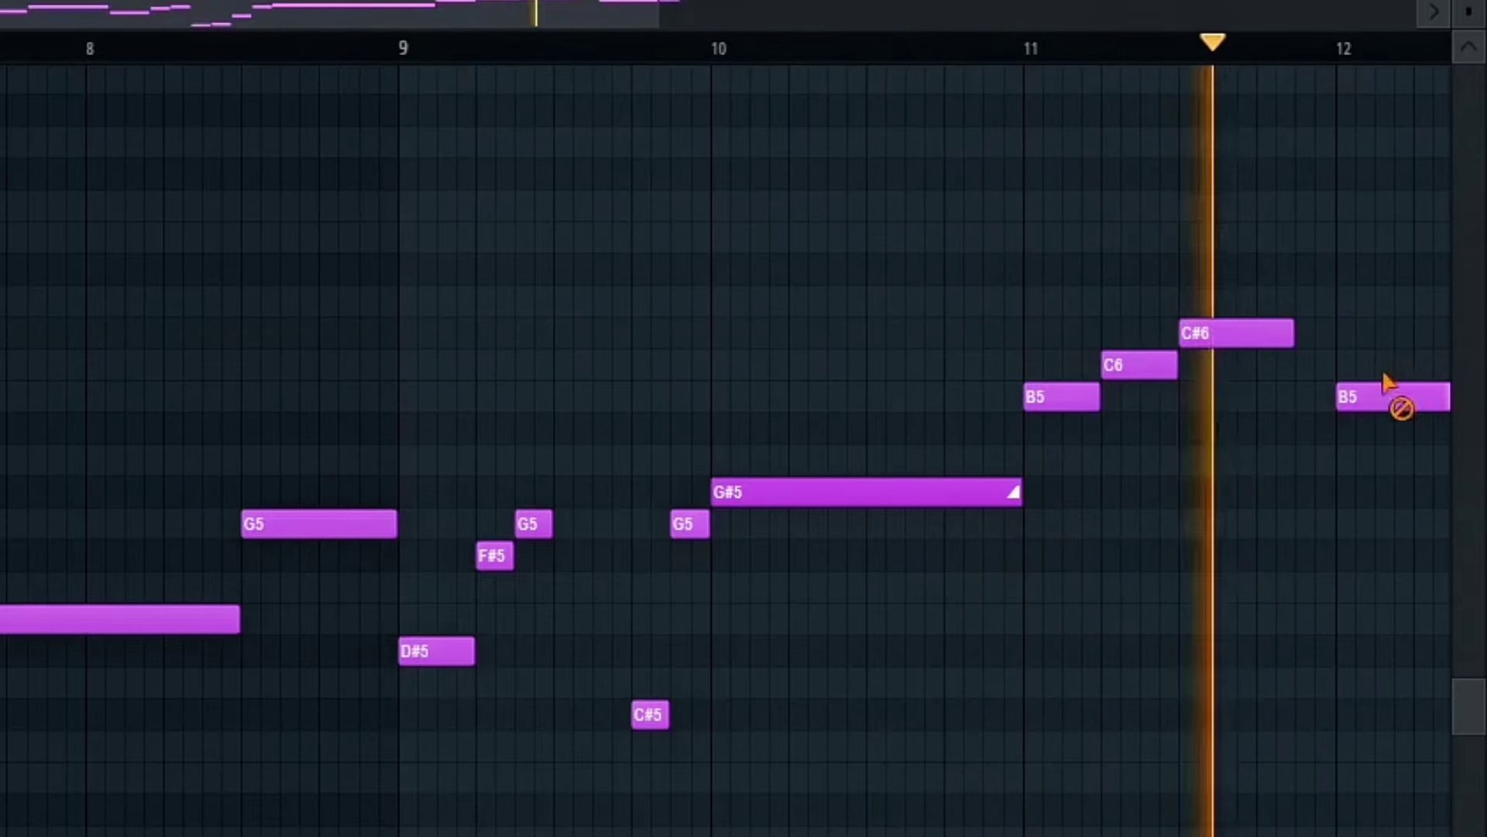
pyautogui.moveTo(1386, 397); pyautogui.dragTo(1304, 491)
pyautogui.keyDown('ctrl'); pyautogui.scroll(-2, 1305, 491); pyautogui.keyUp('ctrl')
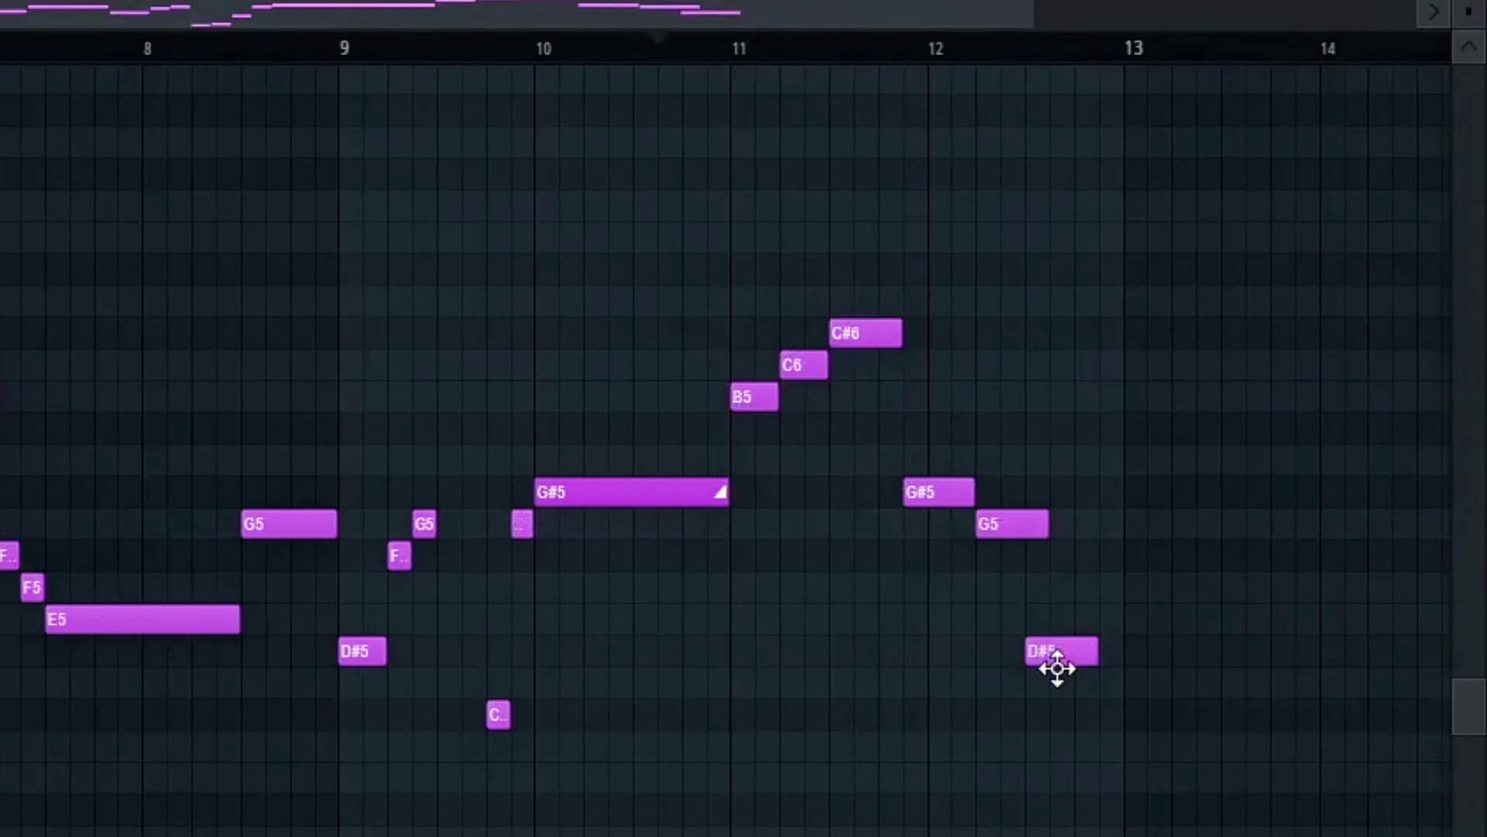
# Add one-beat F#5 and G5 notes from bar 13 and delete the extra G#5 after them
pyautogui.keyDown('ctrl'); pyautogui.scroll(3, 1079, 666); pyautogui.keyUp('ctrl')
pyautogui.click(852, 616)
pyautogui.moveTo(864, 564); pyautogui.dragTo(868, 535)
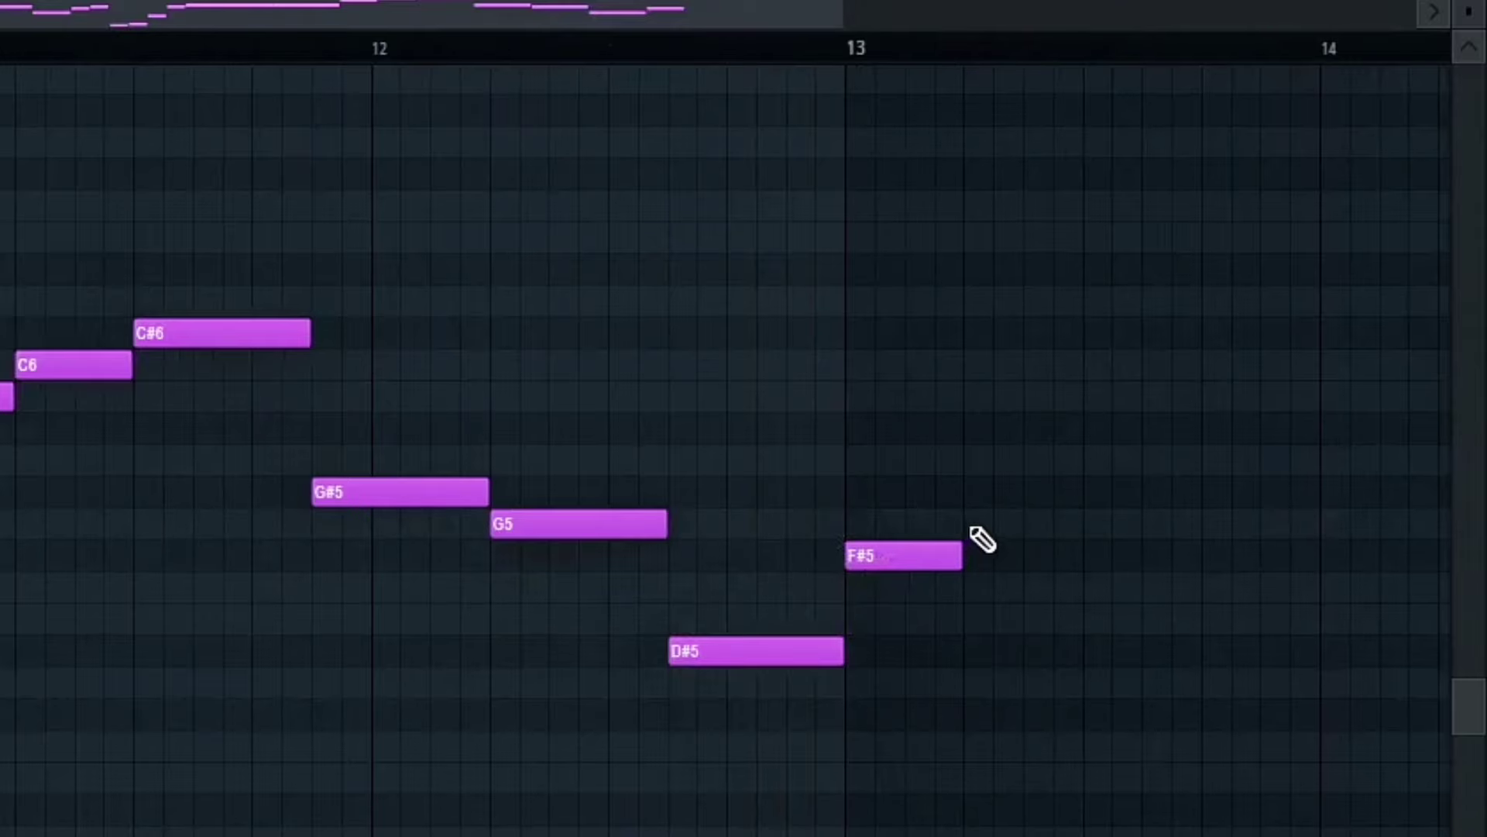
pyautogui.scroll(-3, 1169, 488)
pyautogui.rightClick(1169, 490)
pyautogui.press('space')
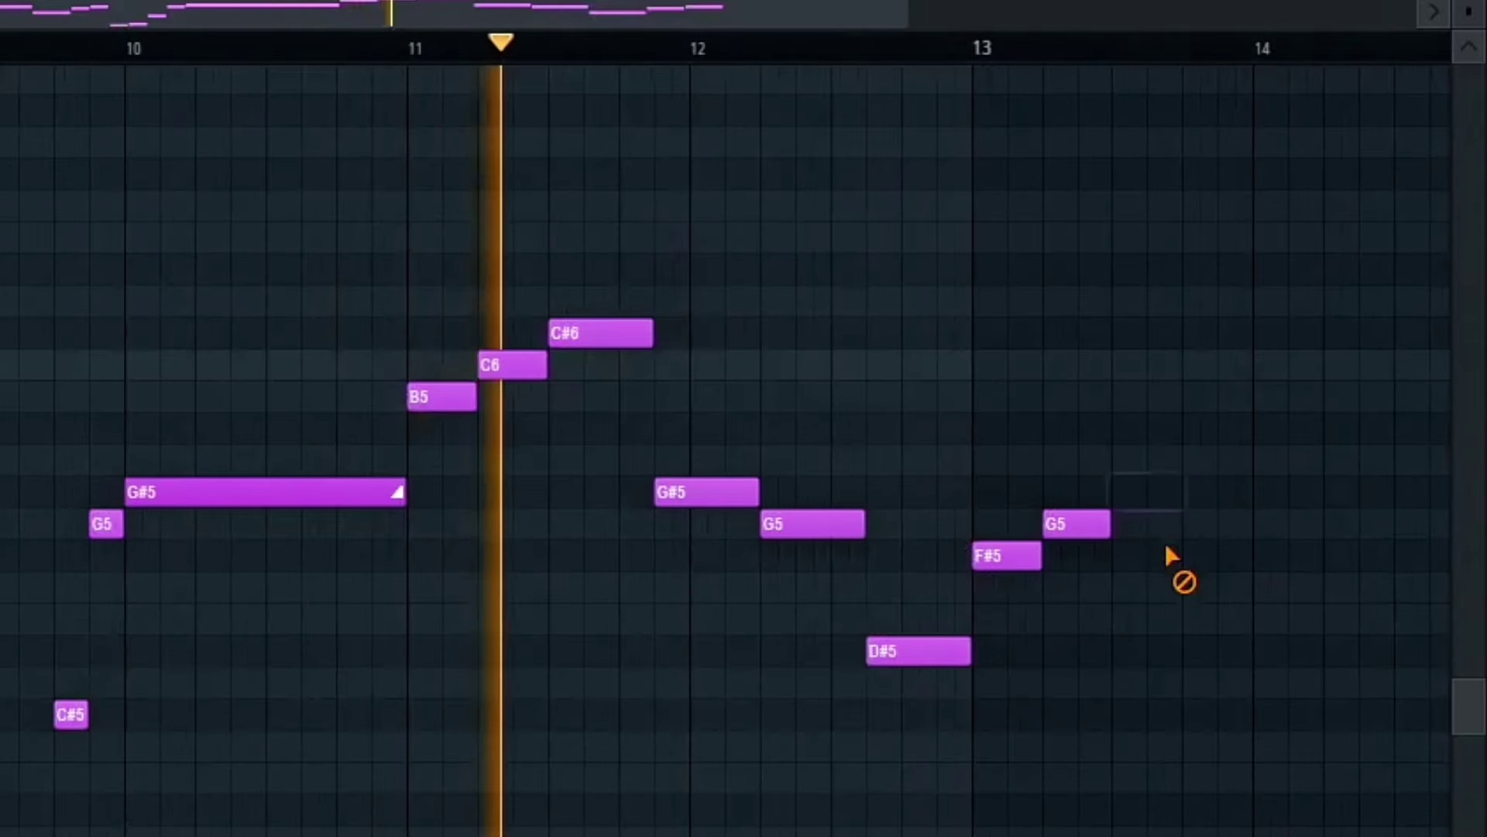
# Add a one-bar G#5 note directly after the G5 in bar 13
pyautogui.moveTo(475, 498); pyautogui.dragTo(1197, 477)
pyautogui.scroll(-3, 642, 588)
pyautogui.scroll(4, 728, 505)
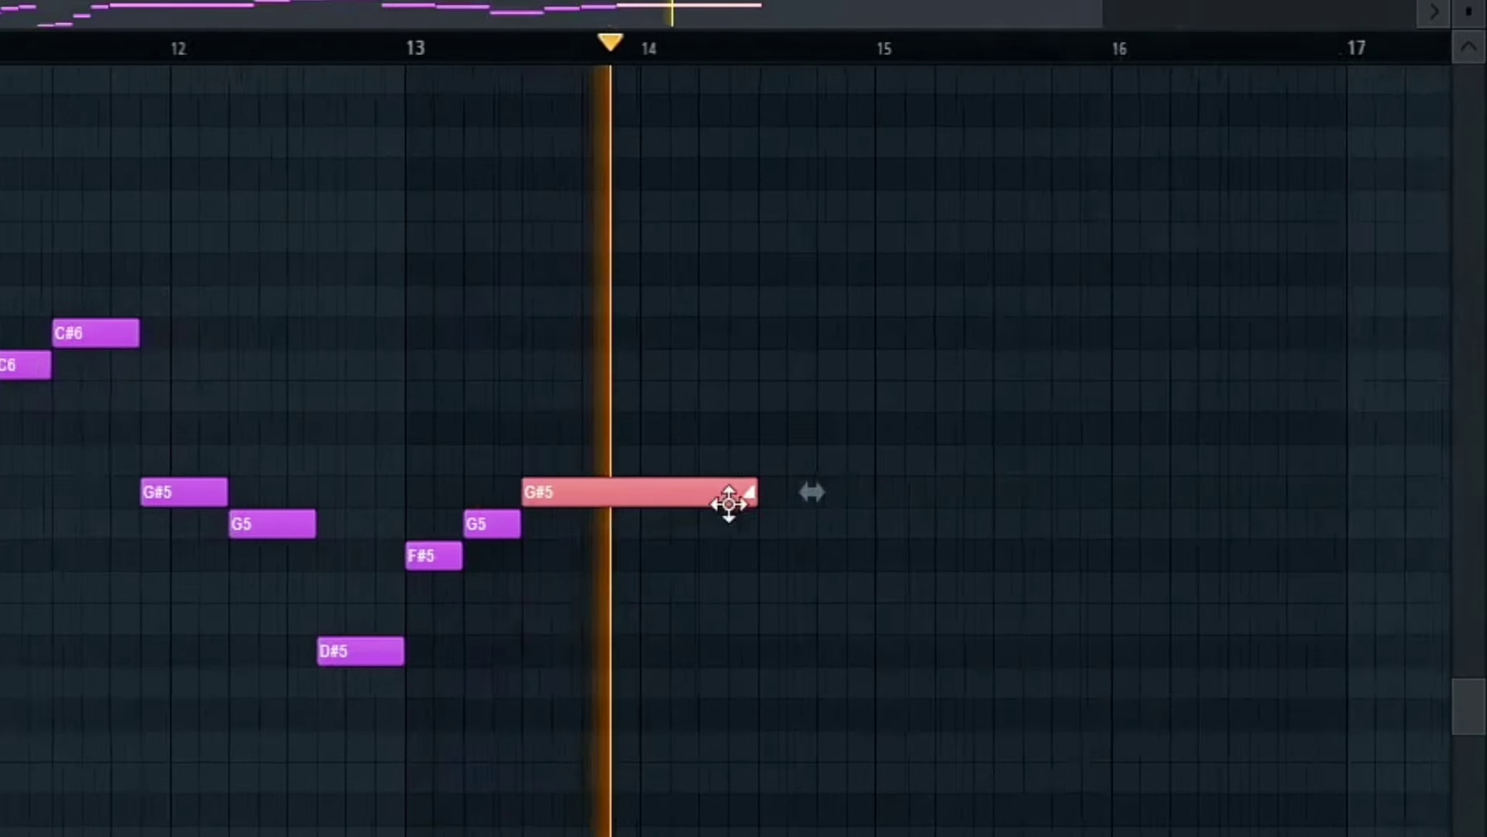
# Delete the stray note after the one-bar G#5, duplicate the G#5 directly behind itself and raise the copy to B5
pyautogui.press('space')
pyautogui.moveTo(790, 457)
pyautogui.mouseDown()
pyautogui.moveTo(774, 428)
pyautogui.moveTo(787, 396)
pyautogui.mouseUp()
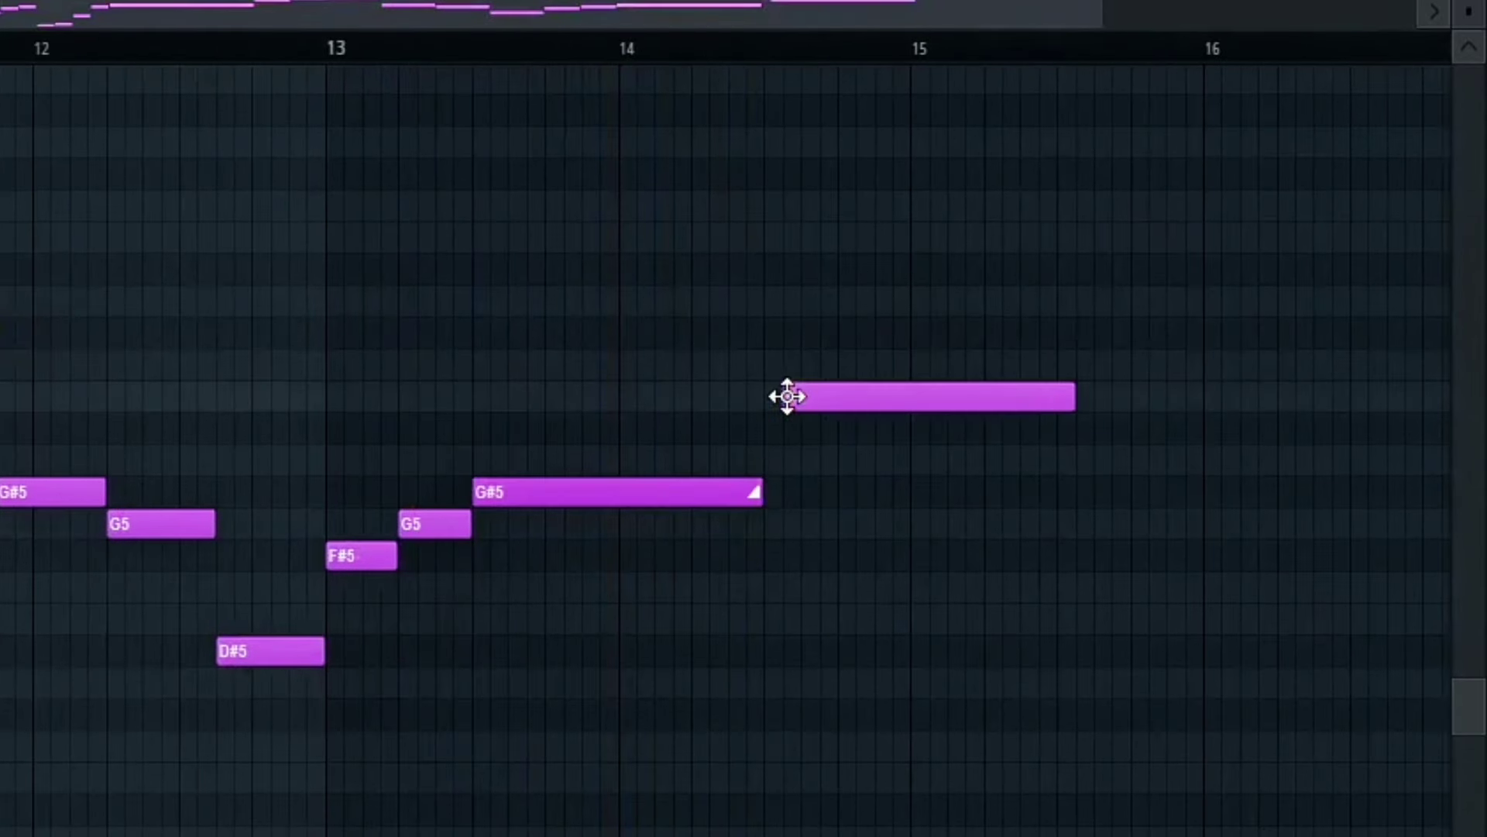
pyautogui.rightClick(788, 396)
pyautogui.keyDown('ctrl'); pyautogui.click(729, 492); pyautogui.keyUp('ctrl')
pyautogui.hotkey('ctrl', 'b')
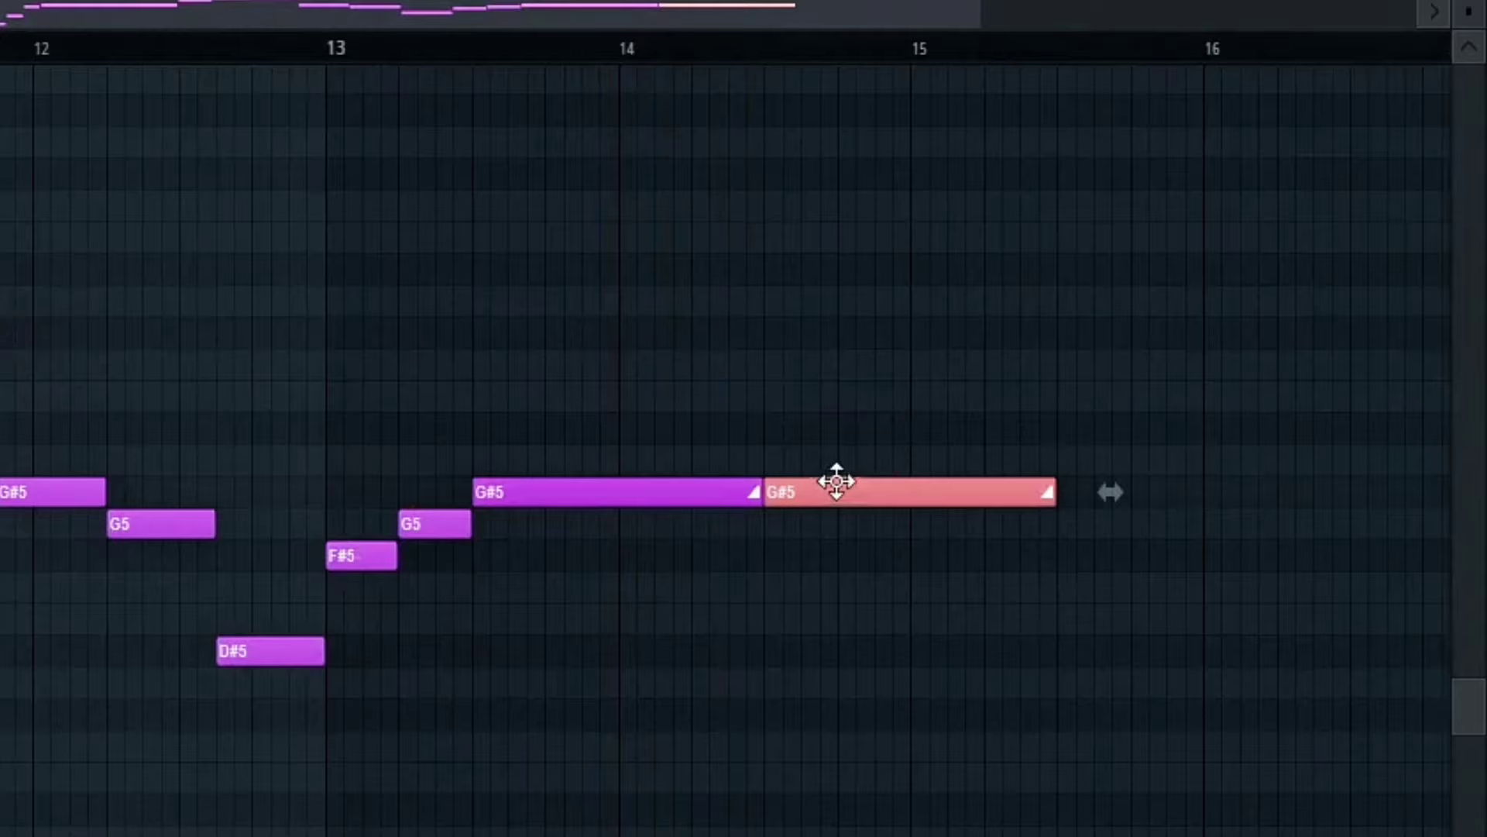
pyautogui.moveTo(836, 482); pyautogui.dragTo(839, 378)
# Duplicate the one-bar B5, raise the copy to C#6, and follow it with half-bar E6, F#6 and G6 notes
pyautogui.click(726, 58)
pyautogui.hotkey('ctrl', 'b')
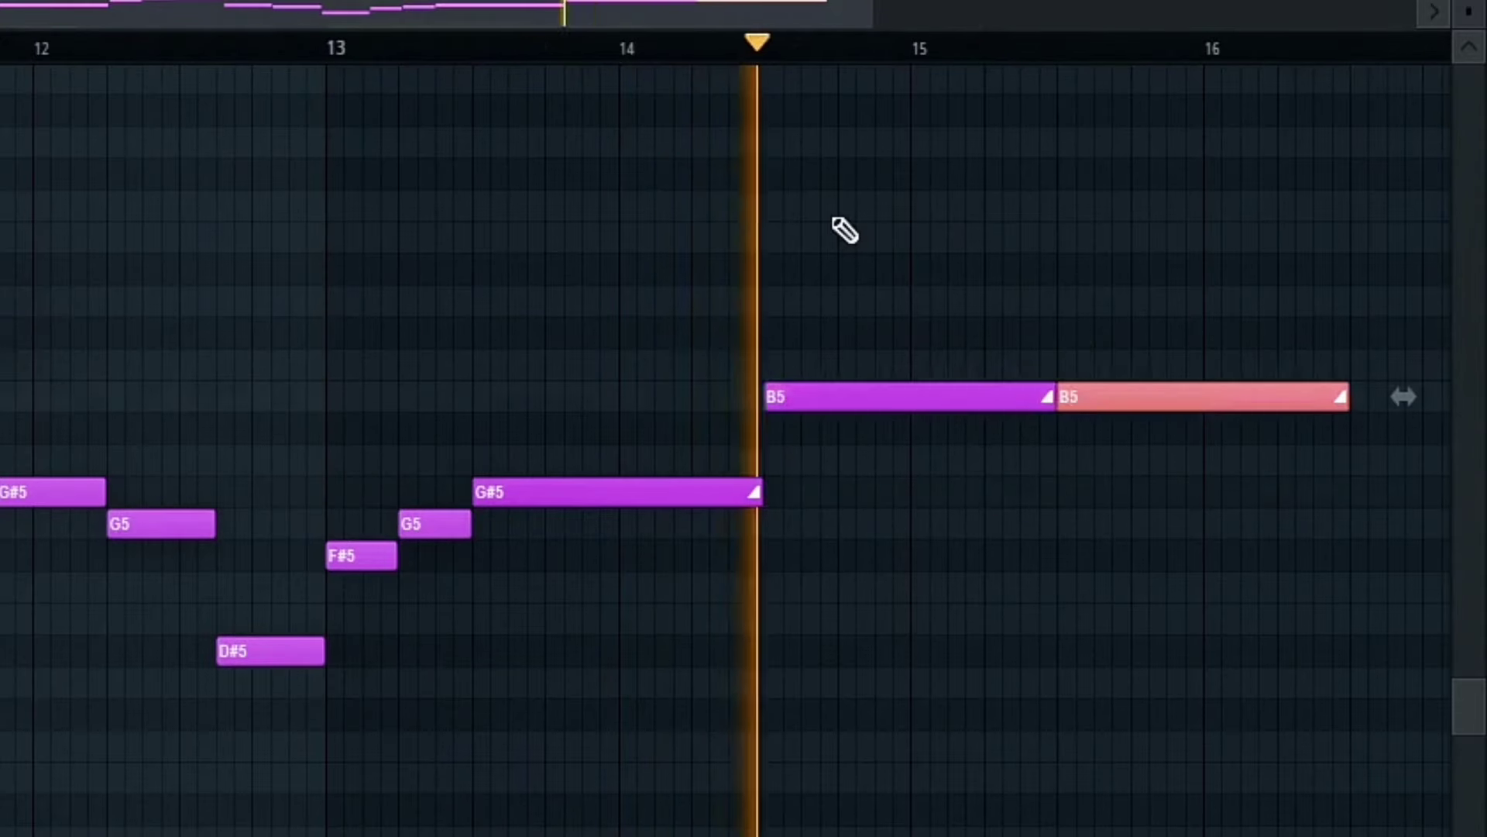
pyautogui.moveTo(1073, 396); pyautogui.dragTo(1040, 265)
pyautogui.scroll(-3, 1089, 331)
pyautogui.hotkey('ctrl', 'b')
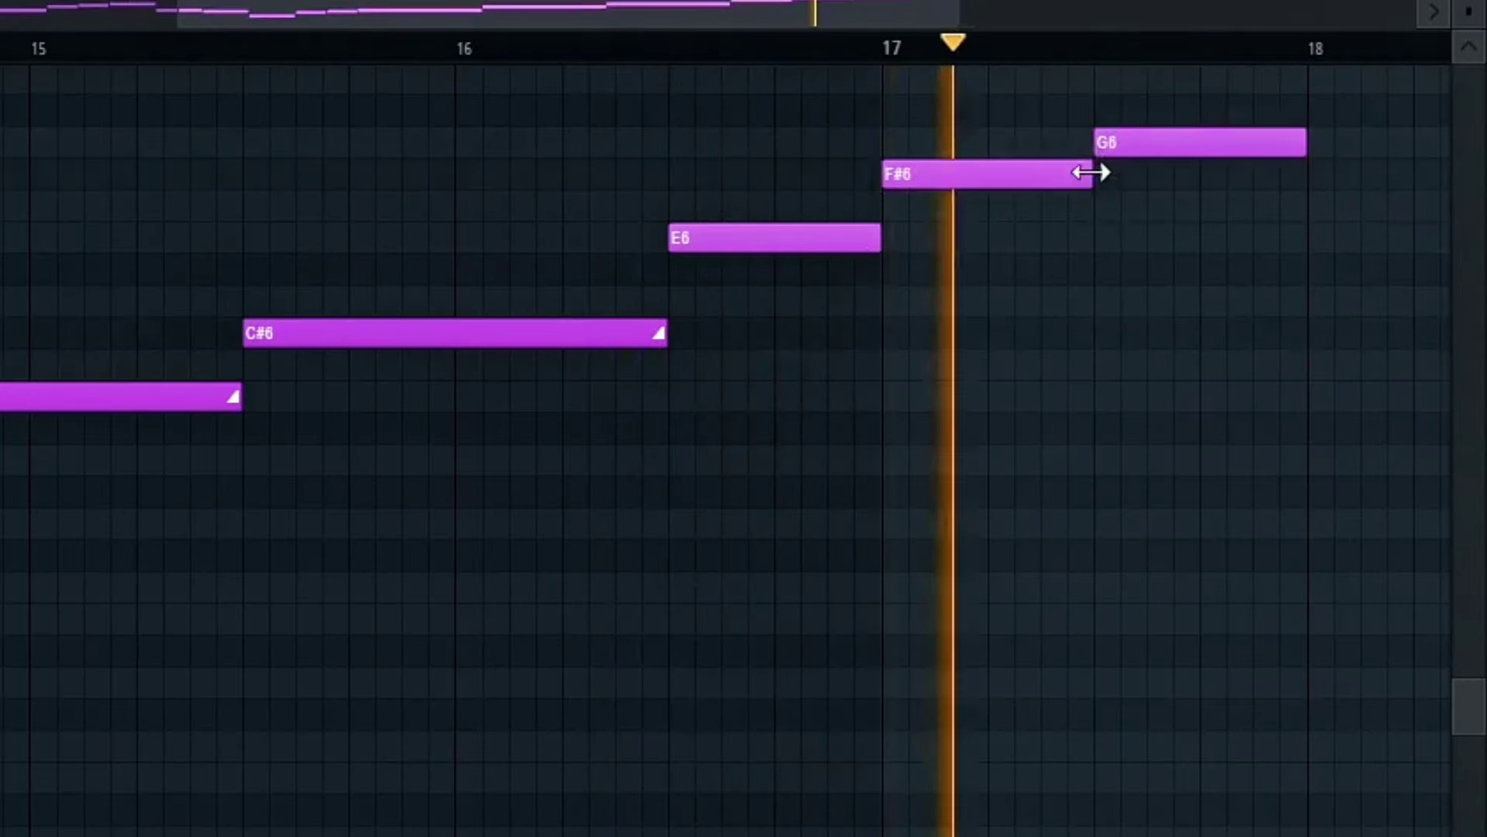
# Shorten the F#6 at bar 17 to one beat, add a one-beat G6 directly after it and delete the extra G6
pyautogui.moveTo(1093, 166); pyautogui.dragTo(988, 166)
pyautogui.click(1000, 142)
pyautogui.rightClick(1152, 142)
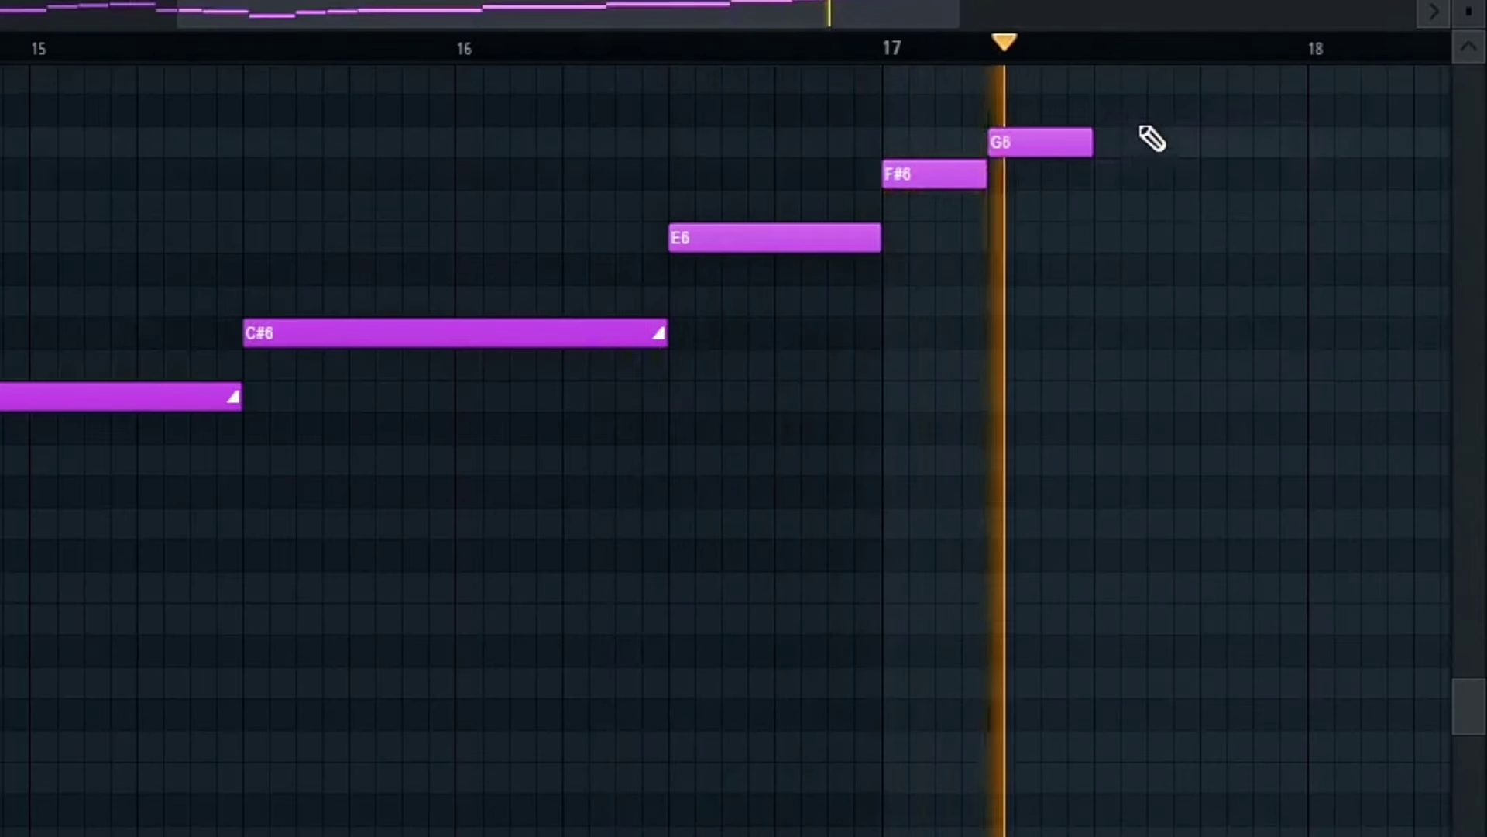
pyautogui.click(1210, 79)
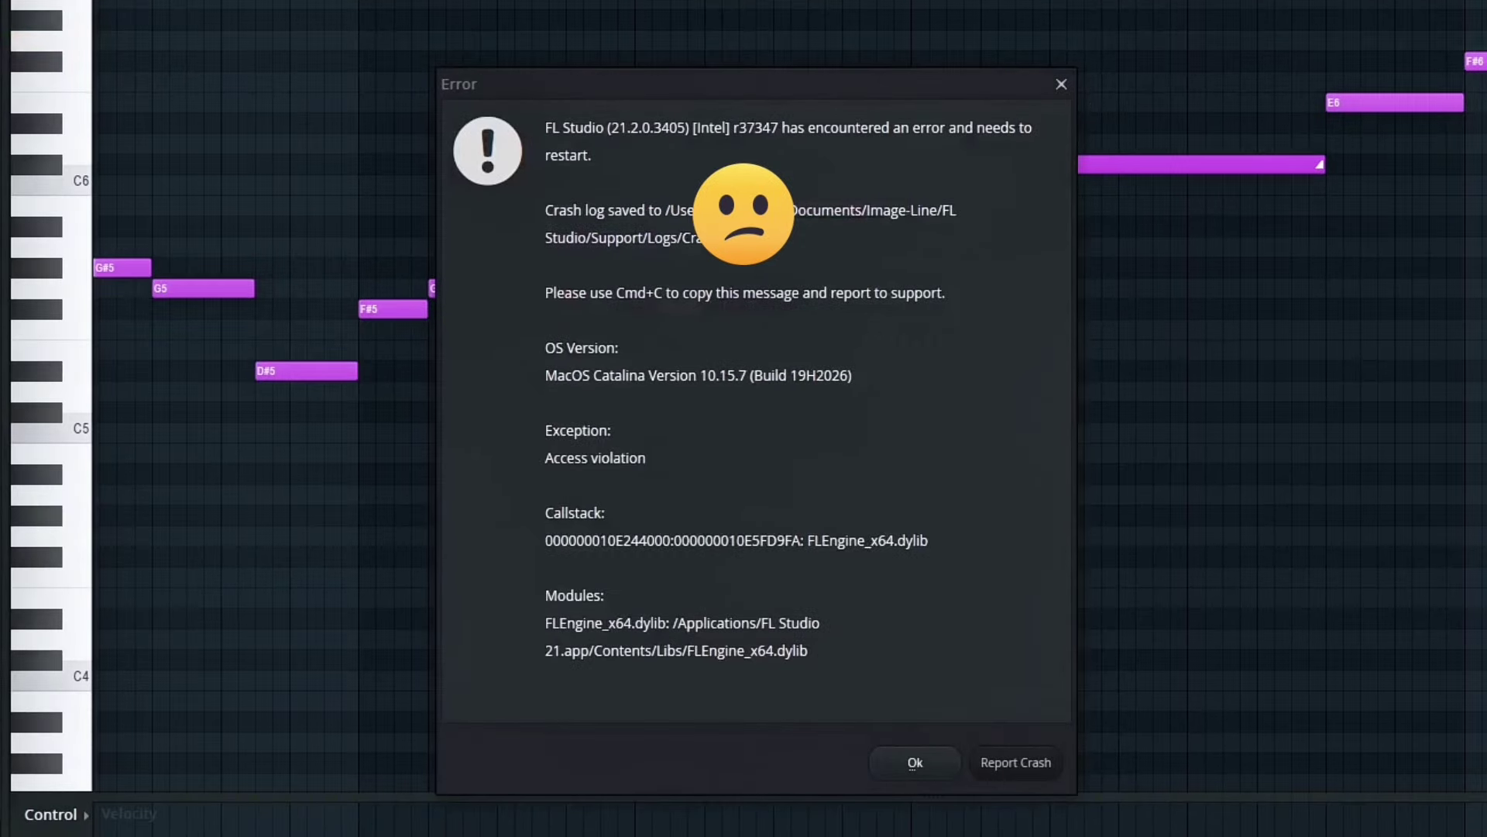
# Dismiss the crash error dialog without reporting the crash
pyautogui.click(914, 764)
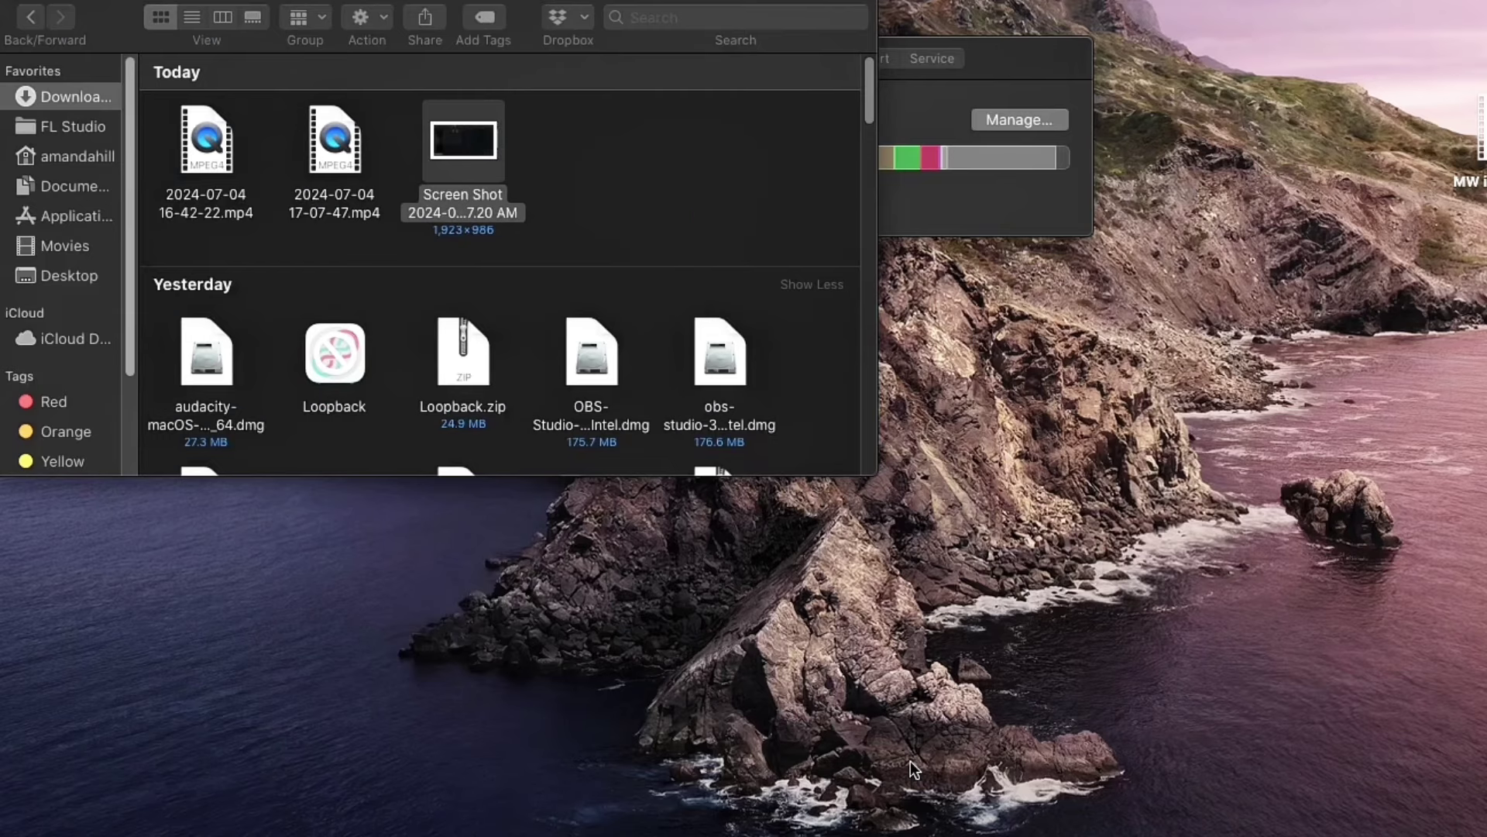